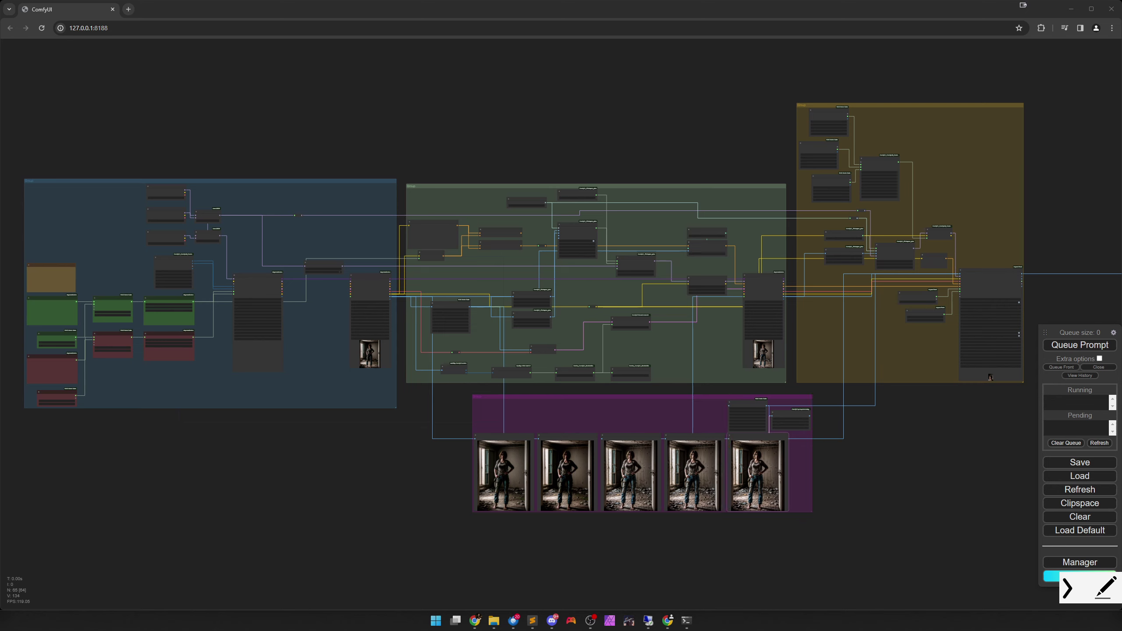
# - Examine the first two preview images of the woman in the purple group at close range
pyautogui.click(1074, 596)
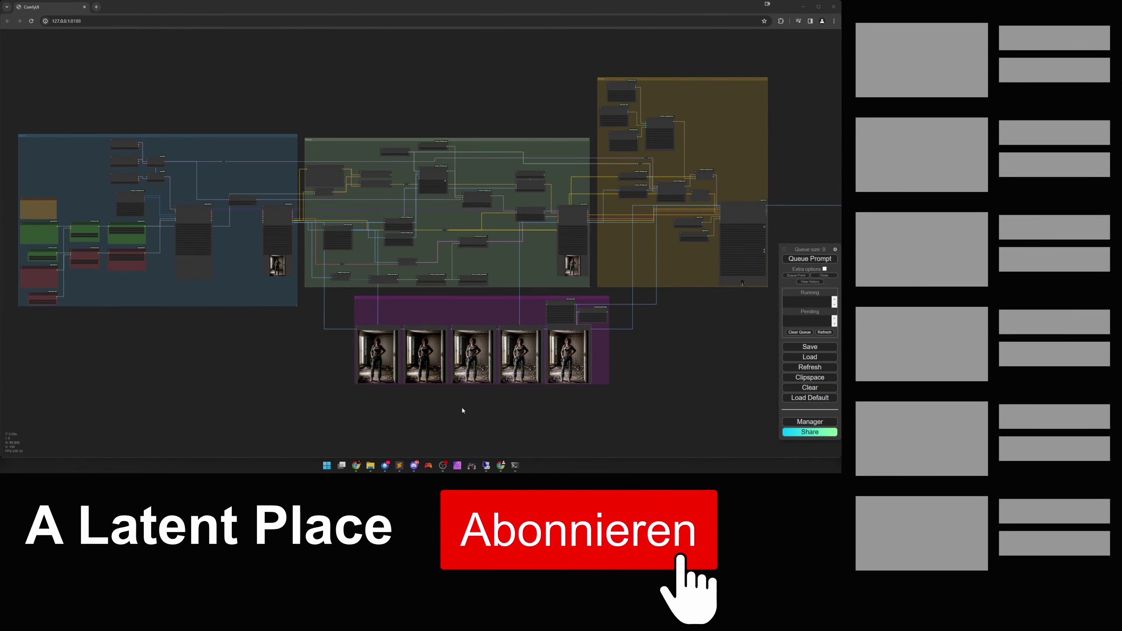
pyautogui.scroll(10, 468, 378)
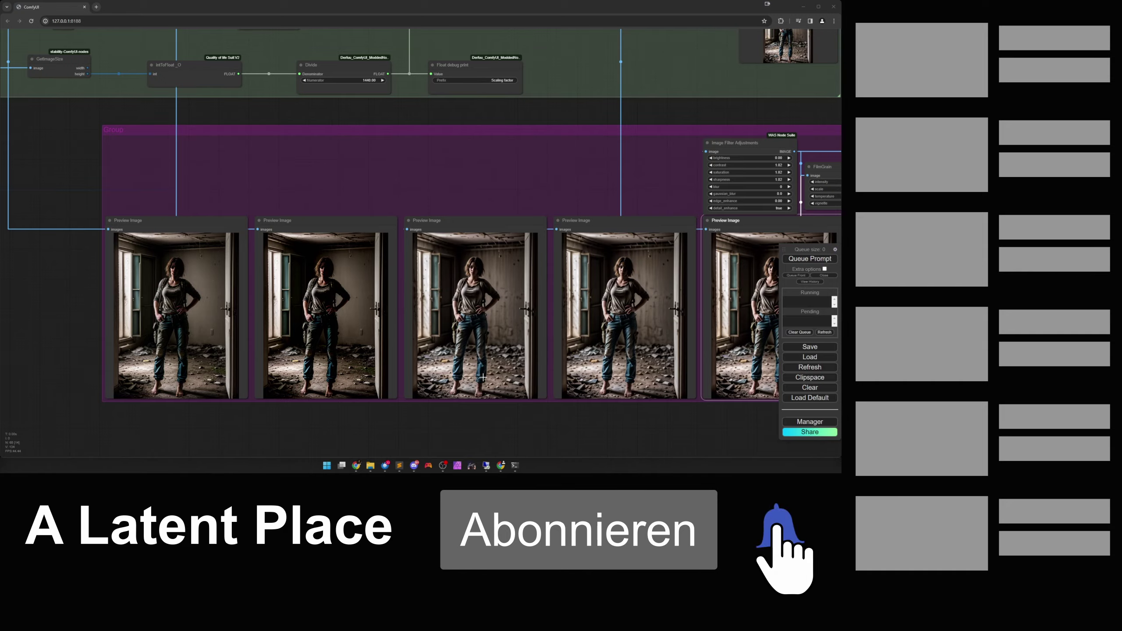
pyautogui.scroll(3, 486, 374)
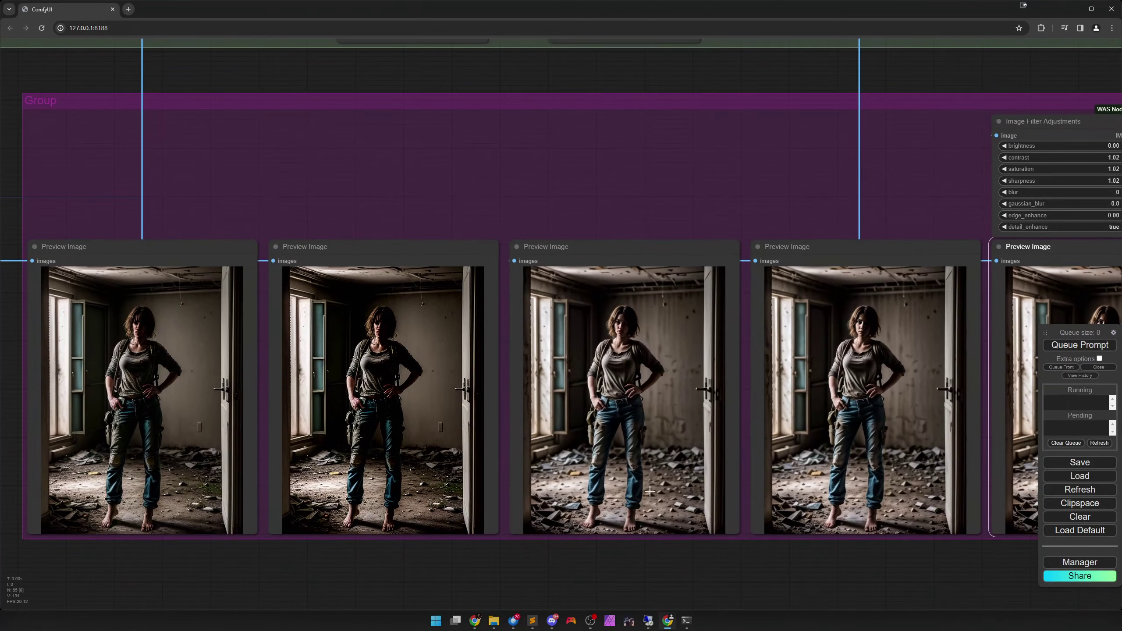
pyautogui.scroll(2, 312, 324)
pyautogui.scroll(4, 431, 426)
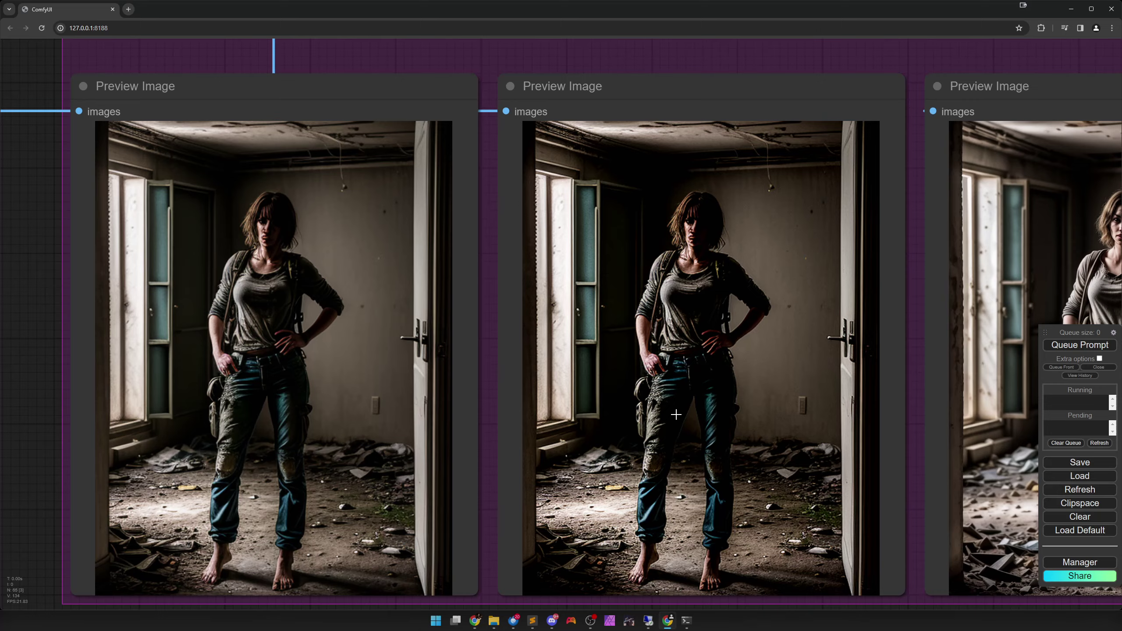
pyautogui.moveTo(676, 414); pyautogui.dragTo(685, 390)
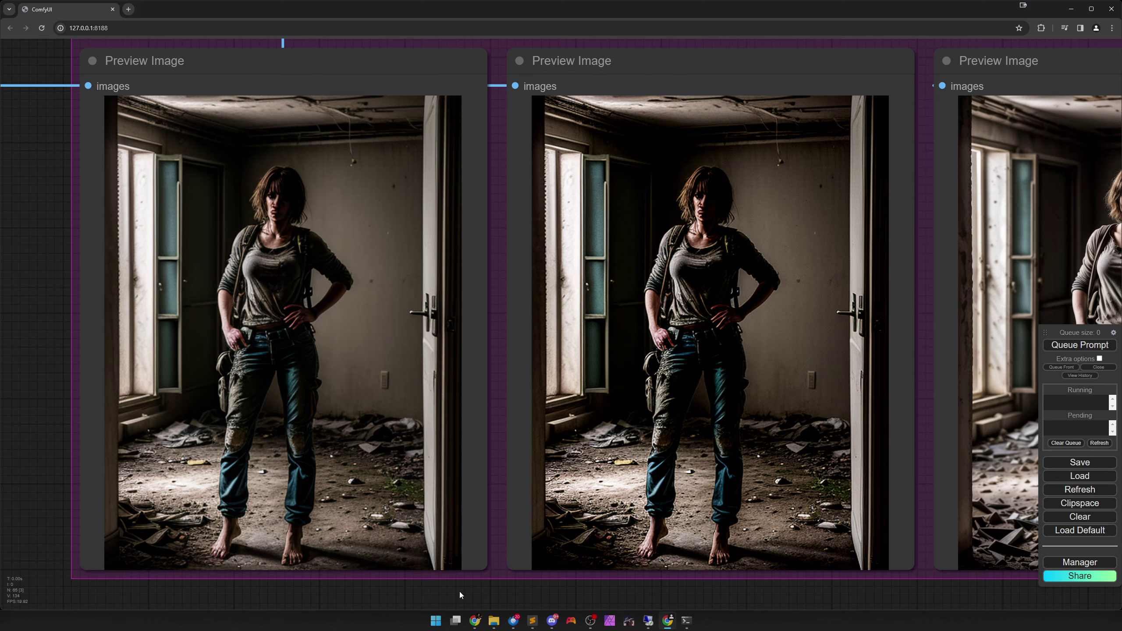
pyautogui.scroll(-1, 646, 495)
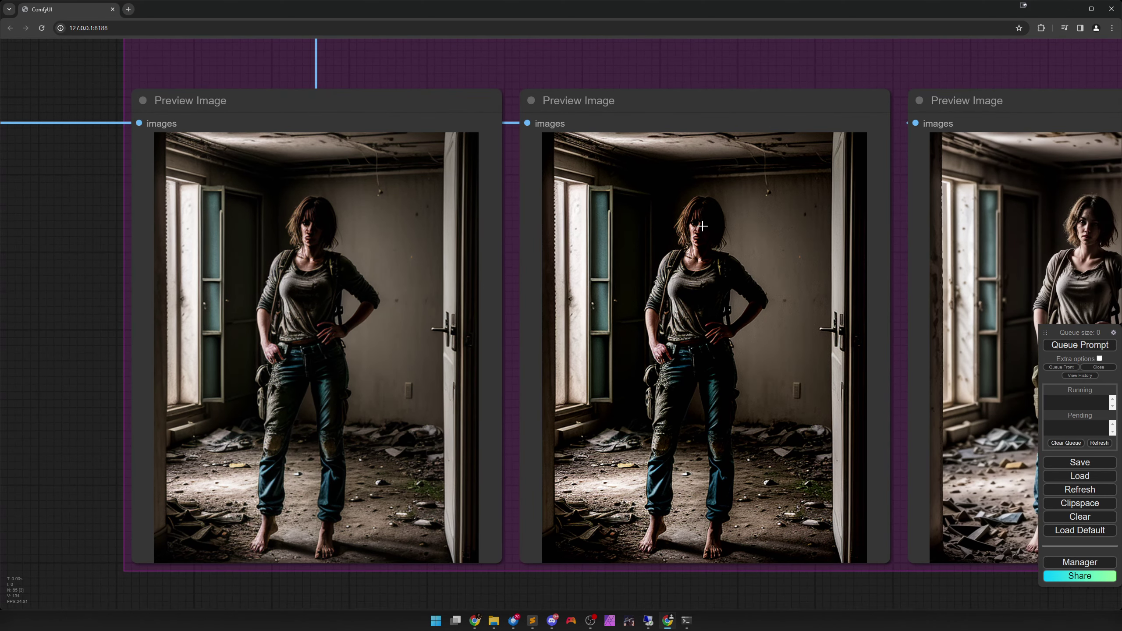
# - Compare the third, fourth and fifth preview images in the purple group with one another
pyautogui.moveTo(894, 376); pyautogui.dragTo(470, 376)
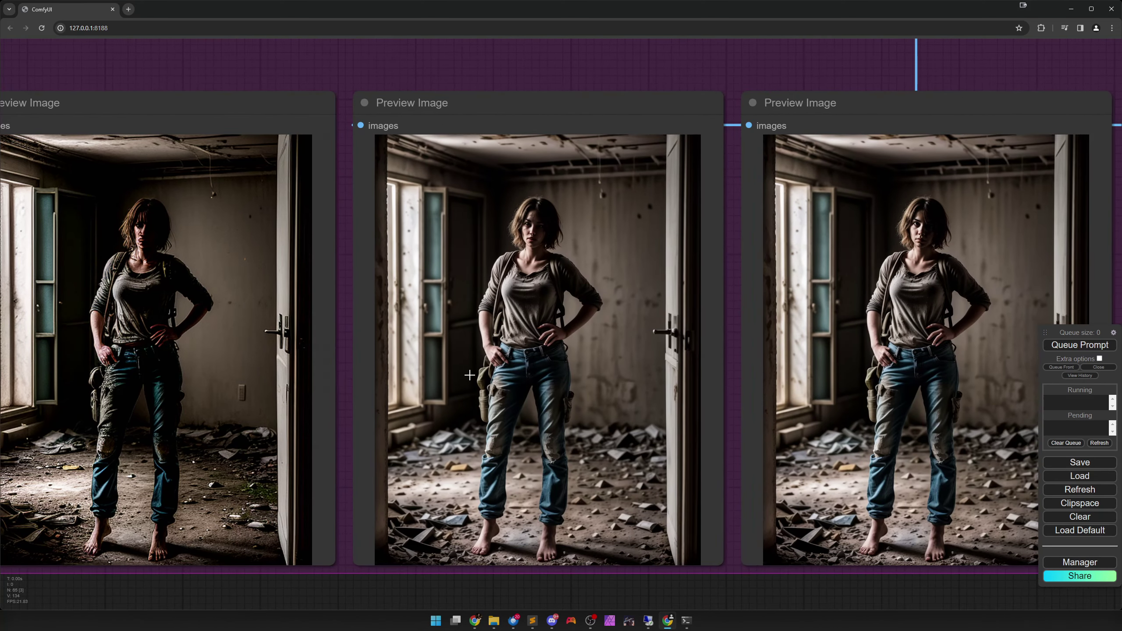
pyautogui.scroll(2, 486, 381)
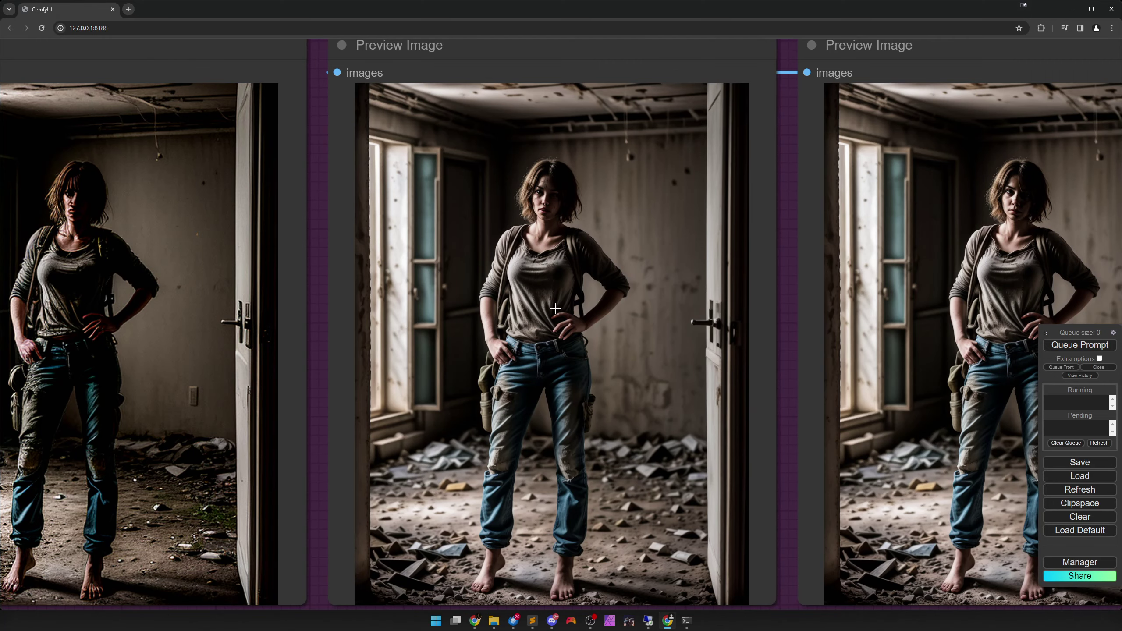
pyautogui.moveTo(555, 360); pyautogui.dragTo(551, 349)
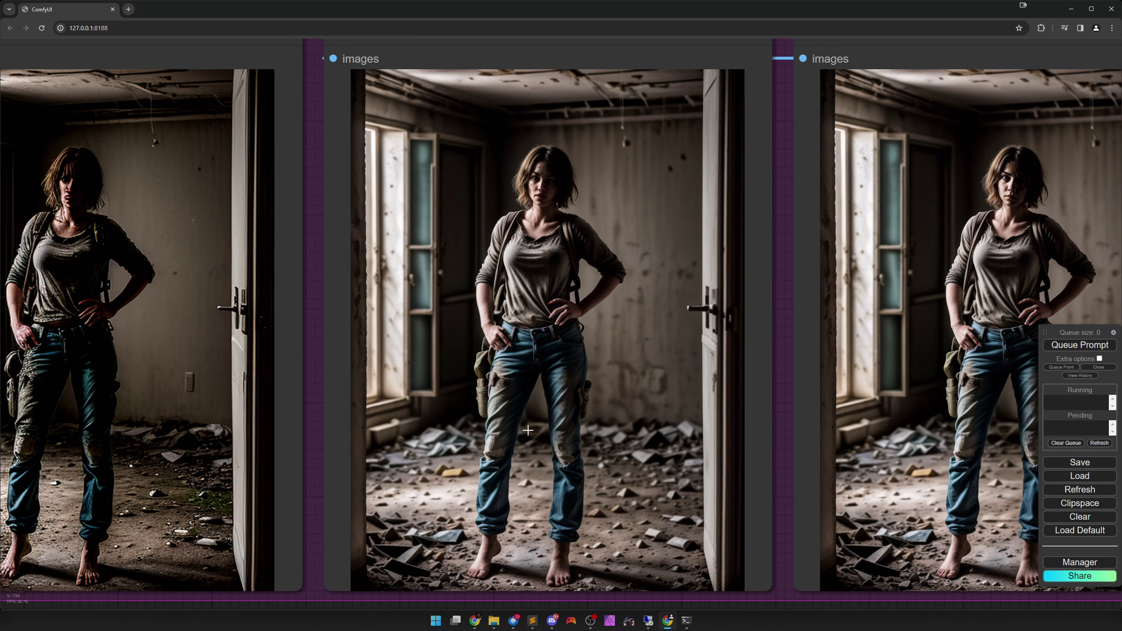
pyautogui.moveTo(664, 414); pyautogui.dragTo(190, 410)
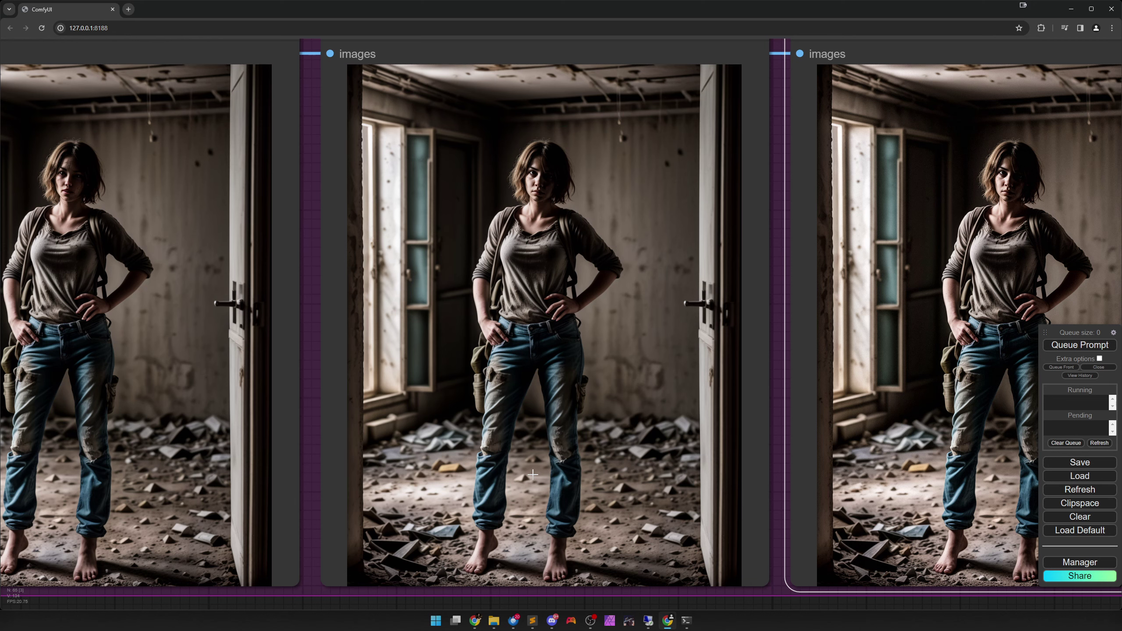
pyautogui.moveTo(647, 457); pyautogui.dragTo(271, 458)
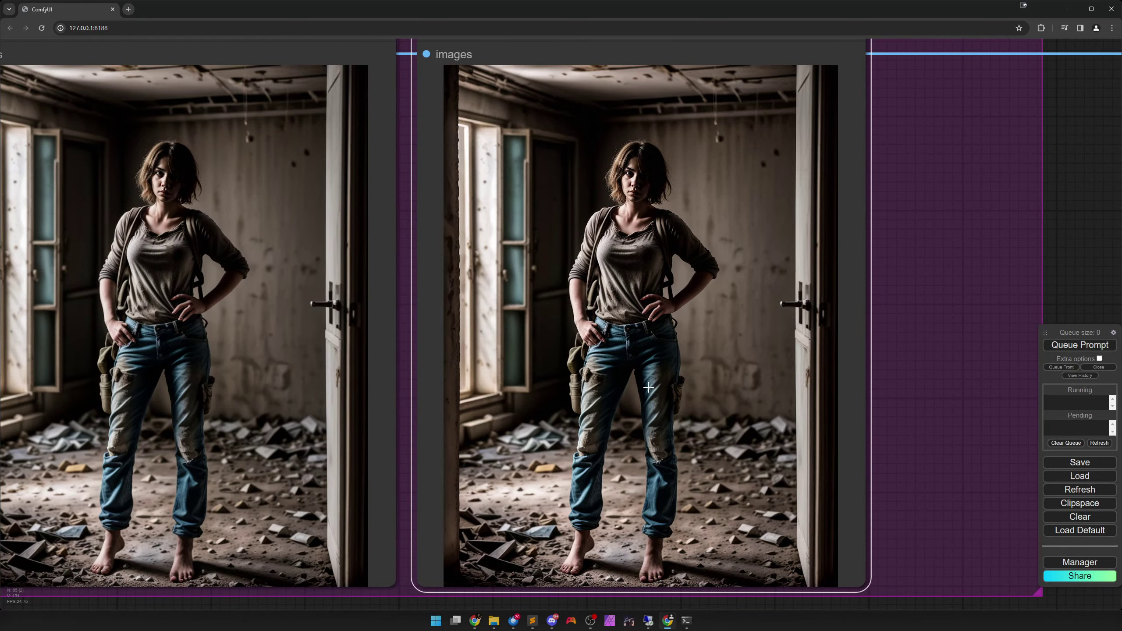
# - Look over the blue group's checkpoint, prompt, pipeLoader and sampler nodes, ending at the prompt nodes
pyautogui.scroll(-12, 619, 375)
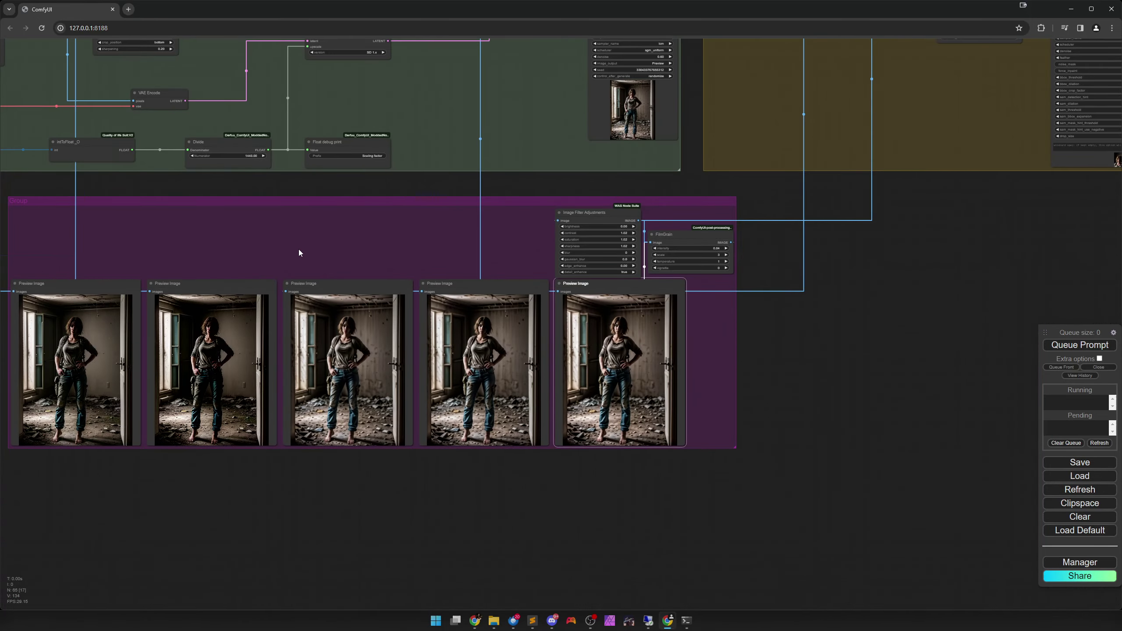
pyautogui.moveTo(299, 253); pyautogui.dragTo(943, 419)
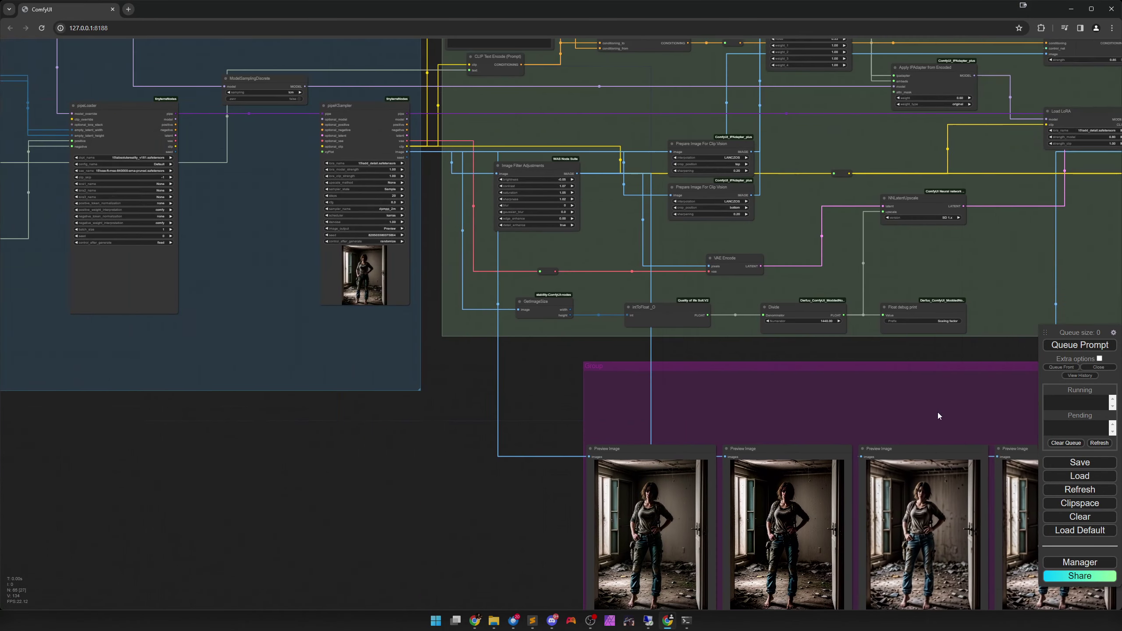
pyautogui.moveTo(391, 323); pyautogui.dragTo(804, 421)
pyautogui.scroll(5, 804, 421)
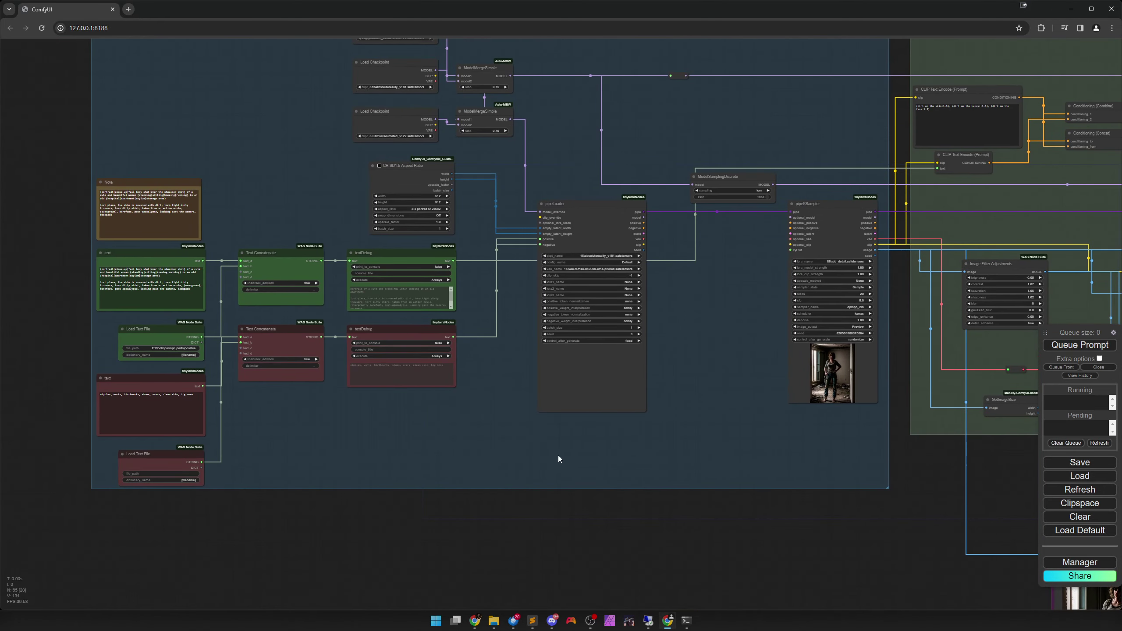
pyautogui.moveTo(579, 482); pyautogui.dragTo(676, 520)
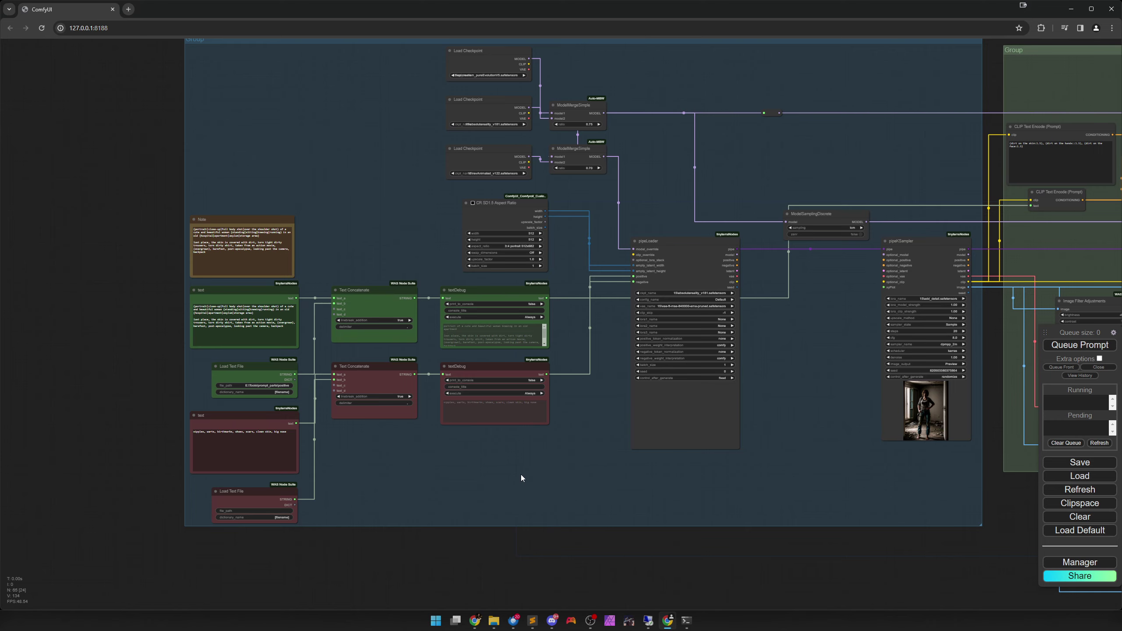
pyautogui.moveTo(484, 490); pyautogui.dragTo(617, 428)
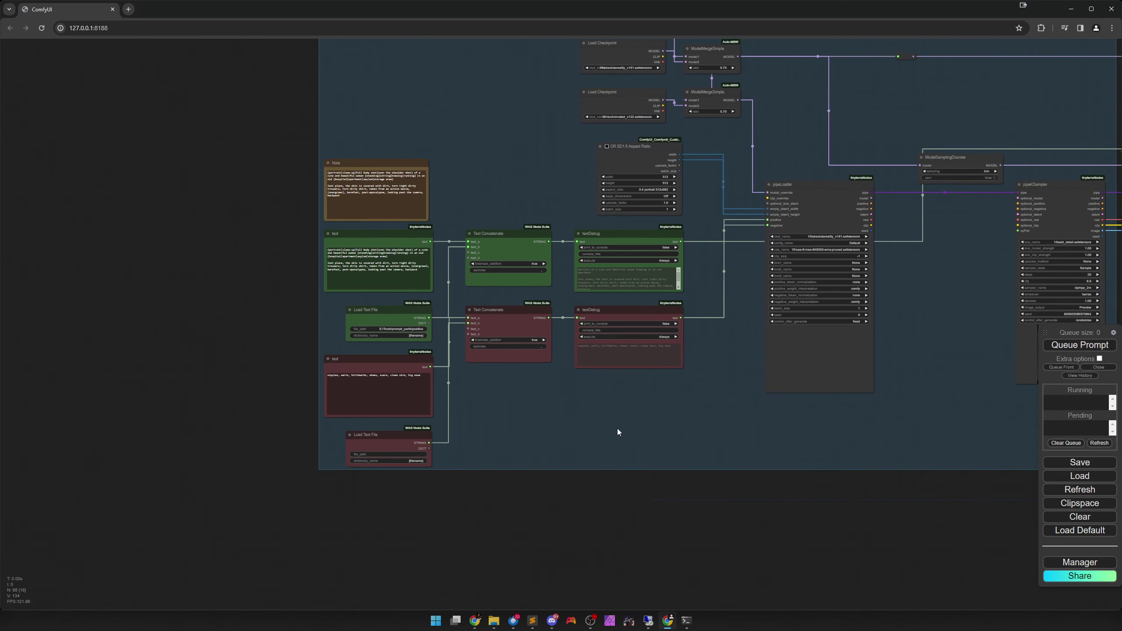
pyautogui.scroll(8, 560, 416)
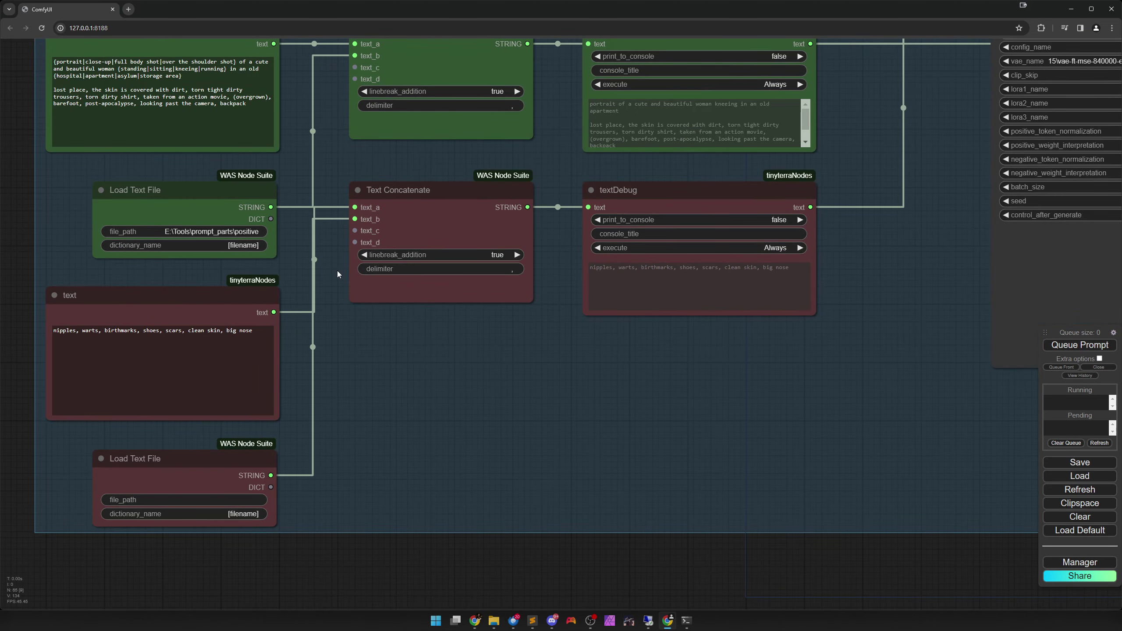
# - Examine the alternative shot types written in curly braces in the green positive-prompt text node
pyautogui.moveTo(337, 270); pyautogui.dragTo(769, 479)
pyautogui.scroll(6, 730, 352)
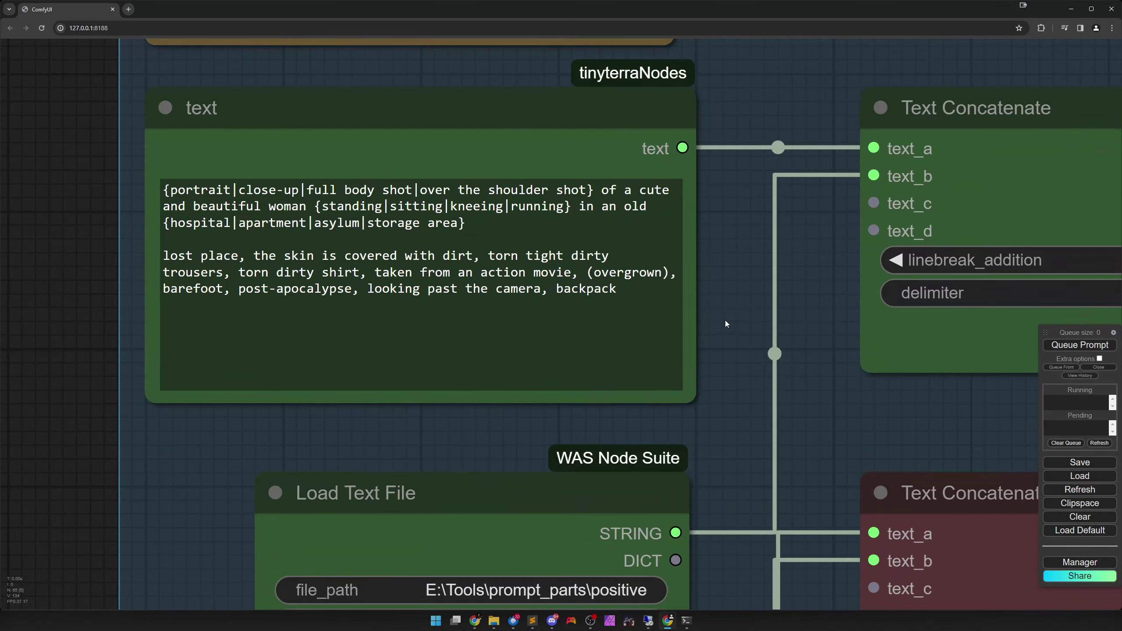
pyautogui.moveTo(725, 324); pyautogui.dragTo(836, 391)
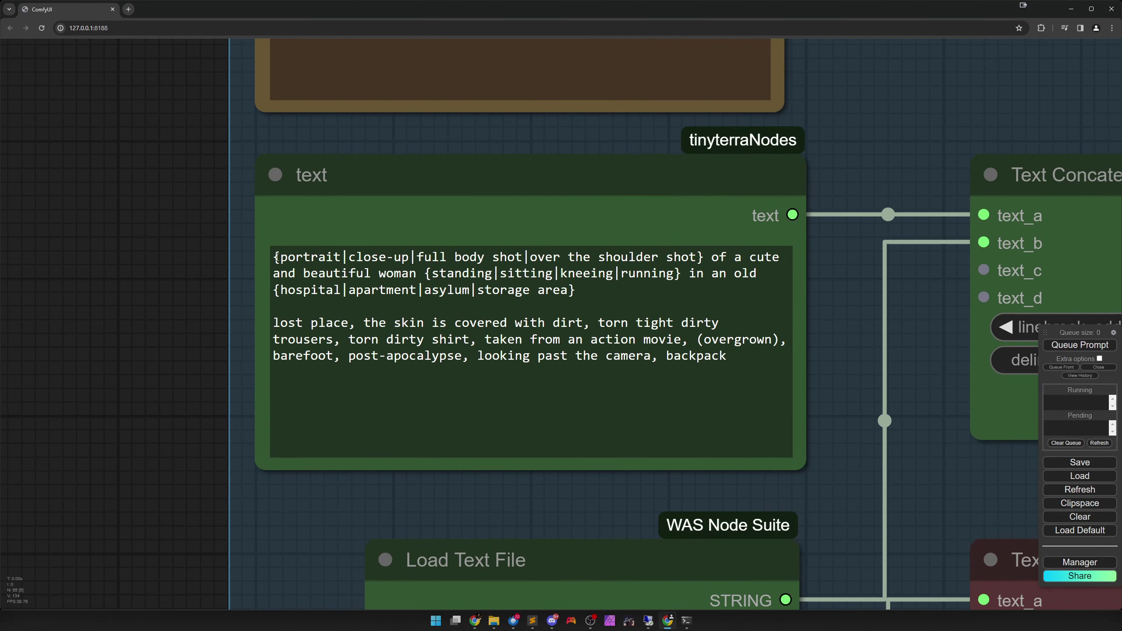
pyautogui.moveTo(275, 258); pyautogui.dragTo(704, 259)
pyautogui.click(703, 259)
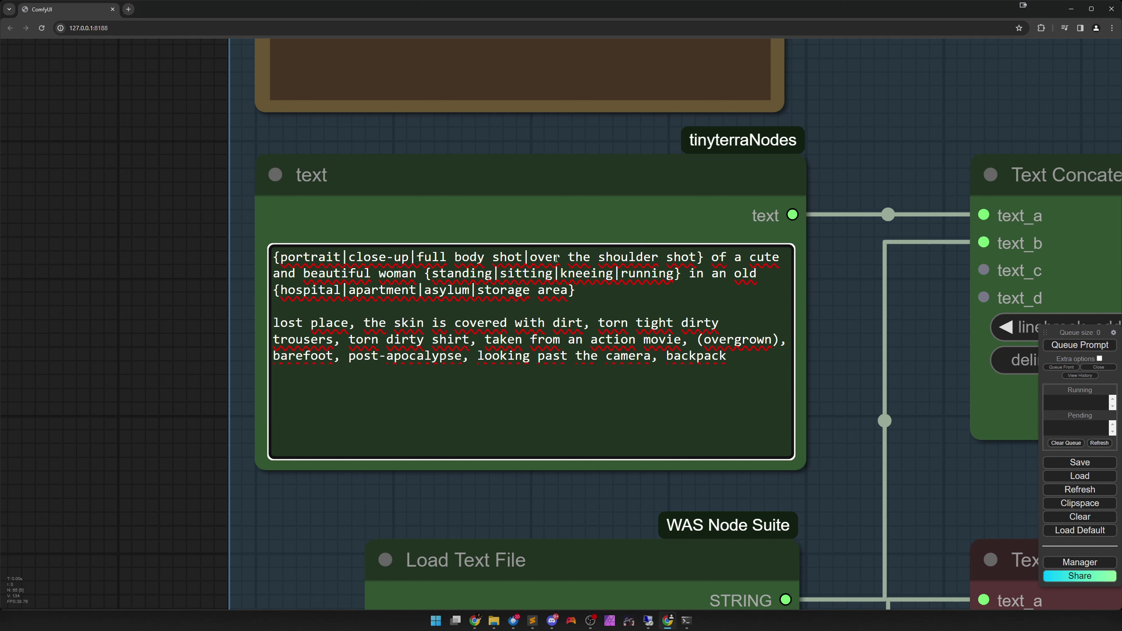
pyautogui.click(532, 257)
pyautogui.hotkey('shift', 'Left')
pyautogui.click(325, 256)
# - Examine the descriptive terms overgrown, barefoot, post-apocalypse and backpack in the positive prompt's second paragraph
pyautogui.doubleClick(704, 340)
pyautogui.click(705, 340)
pyautogui.click(308, 356)
pyautogui.moveTo(273, 356); pyautogui.dragTo(331, 356)
pyautogui.click(329, 356)
pyautogui.press('Right')
pyautogui.moveTo(352, 356); pyautogui.dragTo(460, 356)
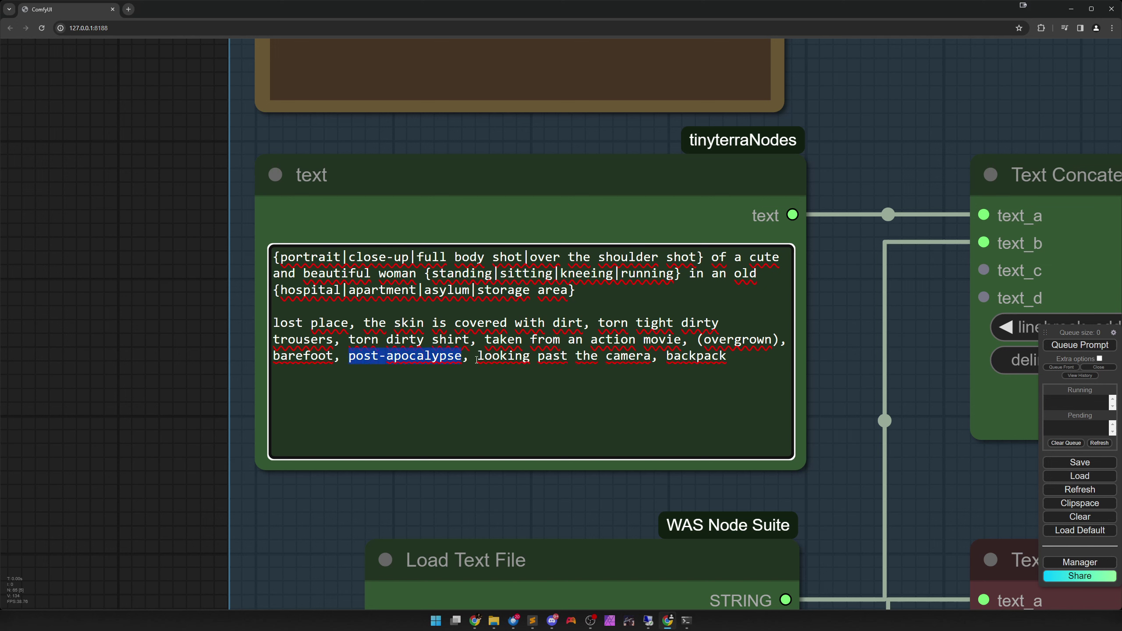
pyautogui.click(684, 356)
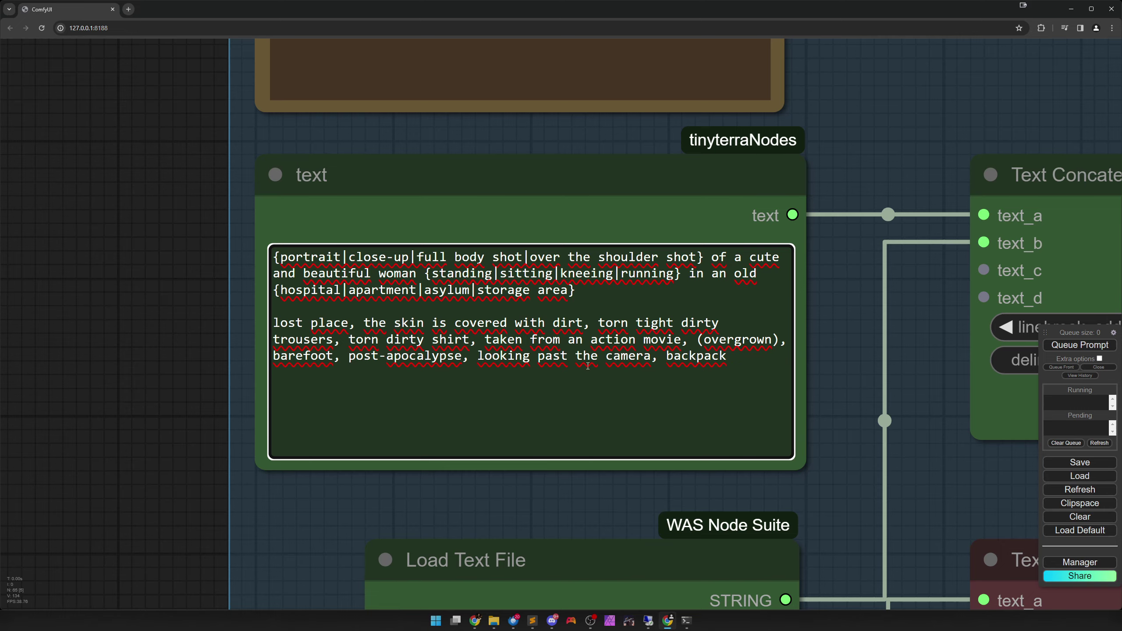
# - Examine the red negative-prompt nodes: Text Concatenate, Load Text File and the text node with its prompt words
pyautogui.scroll(-6, 852, 391)
pyautogui.moveTo(884, 434); pyautogui.dragTo(428, 329)
pyautogui.scroll(-5, 491, 432)
pyautogui.moveTo(554, 471); pyautogui.dragTo(596, 369)
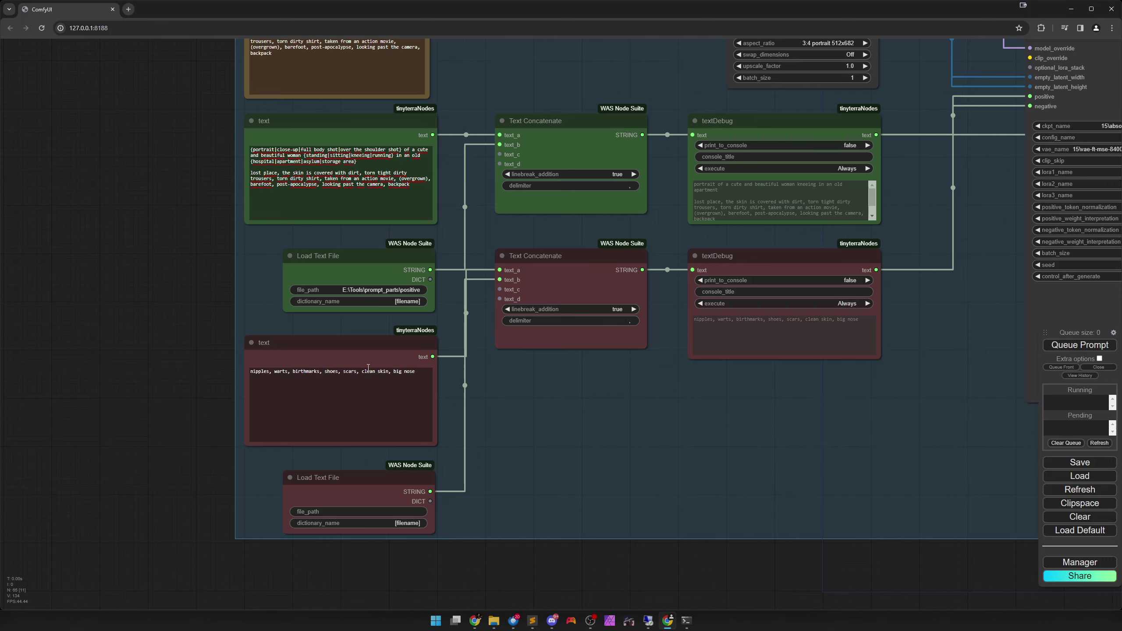
pyautogui.click(551, 275)
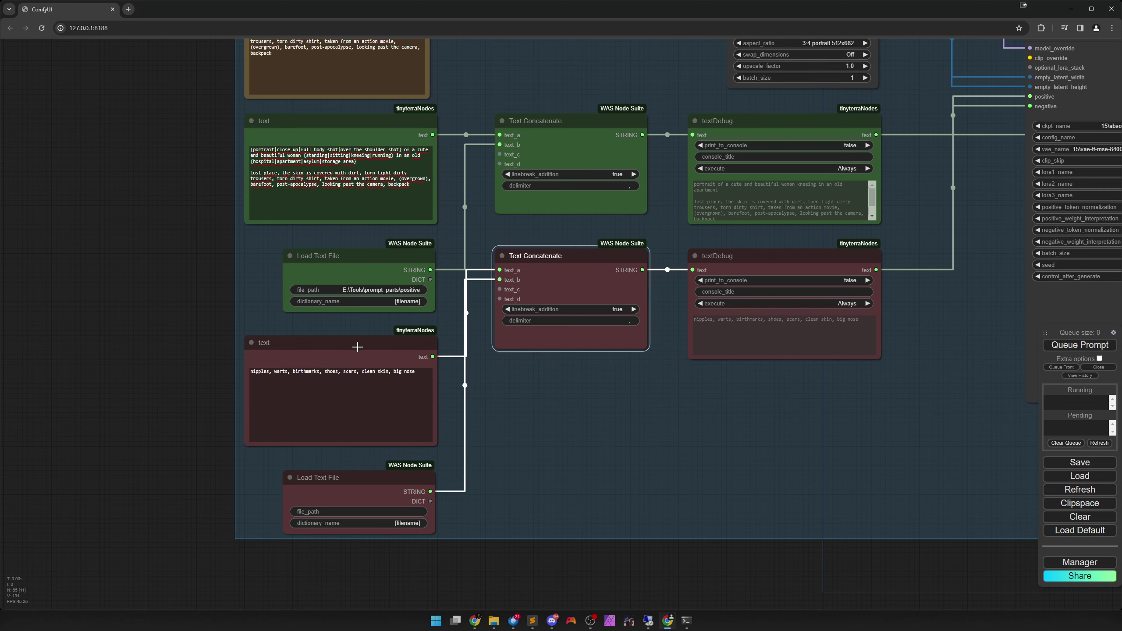
pyautogui.click(336, 479)
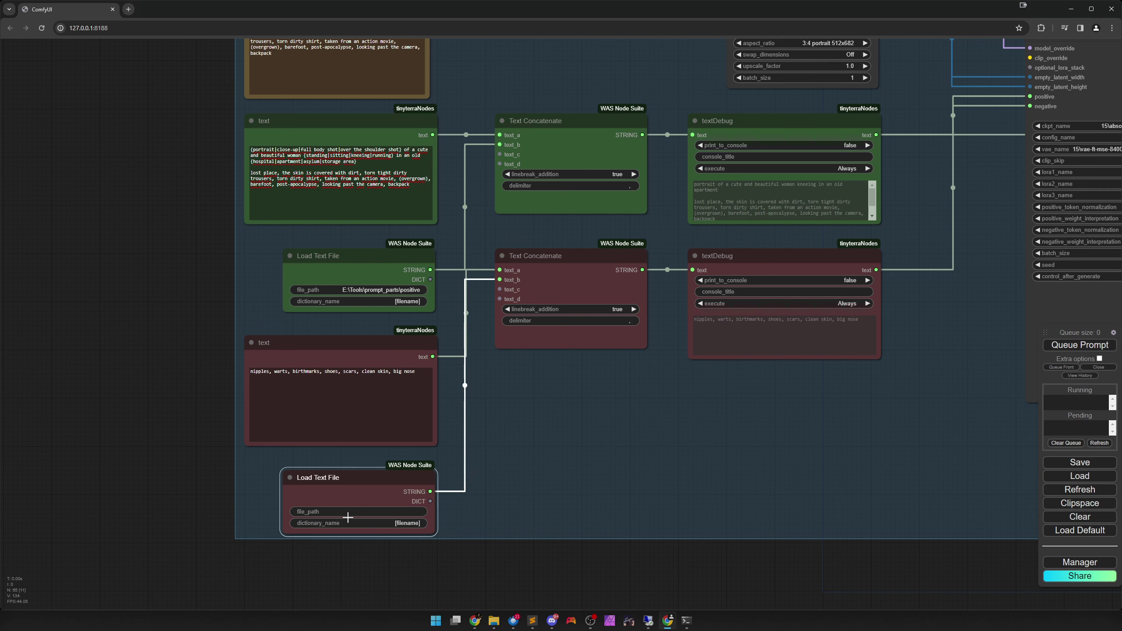
pyautogui.click(326, 352)
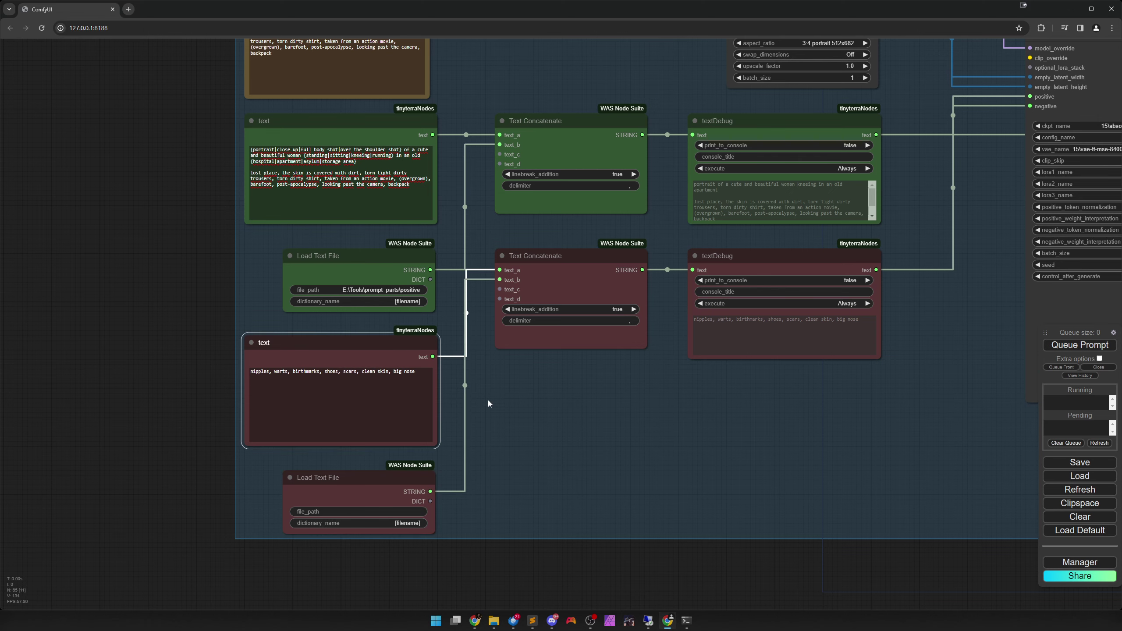
pyautogui.scroll(6, 488, 400)
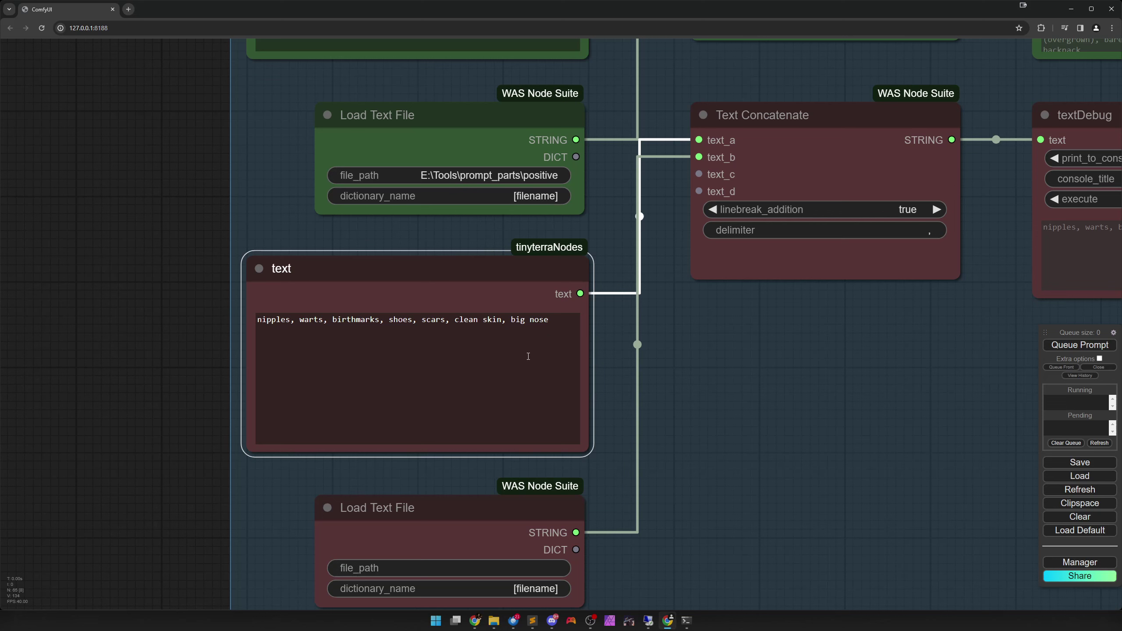
pyautogui.click(528, 356)
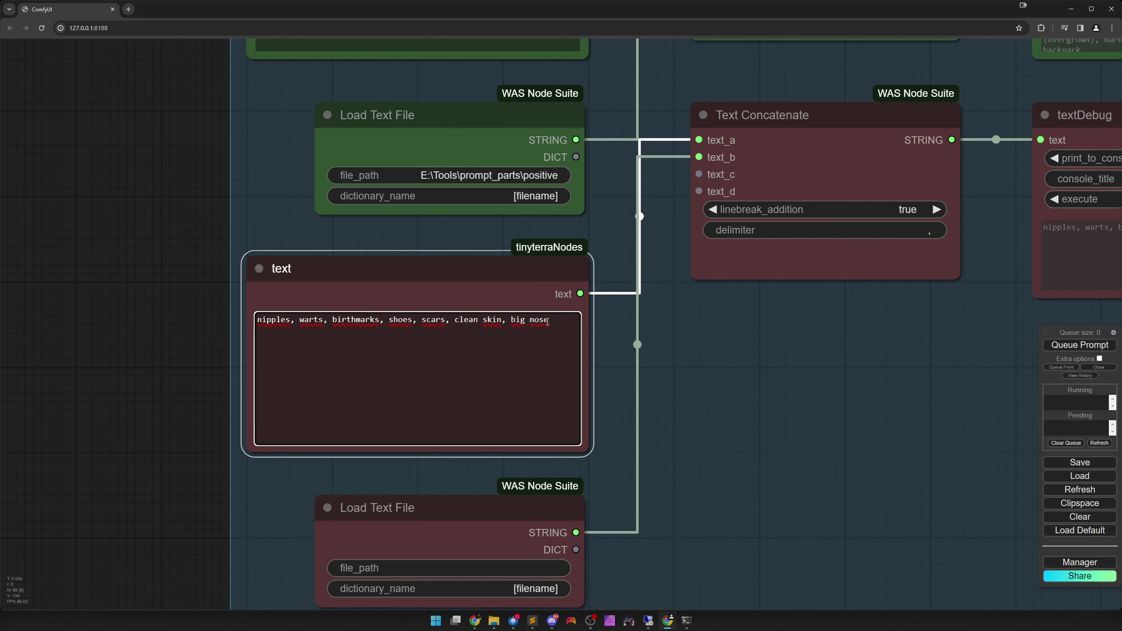
# - Read the combined prompts in the green and red textDebug nodes, through to the end of the positive one
pyautogui.scroll(-2, 681, 384)
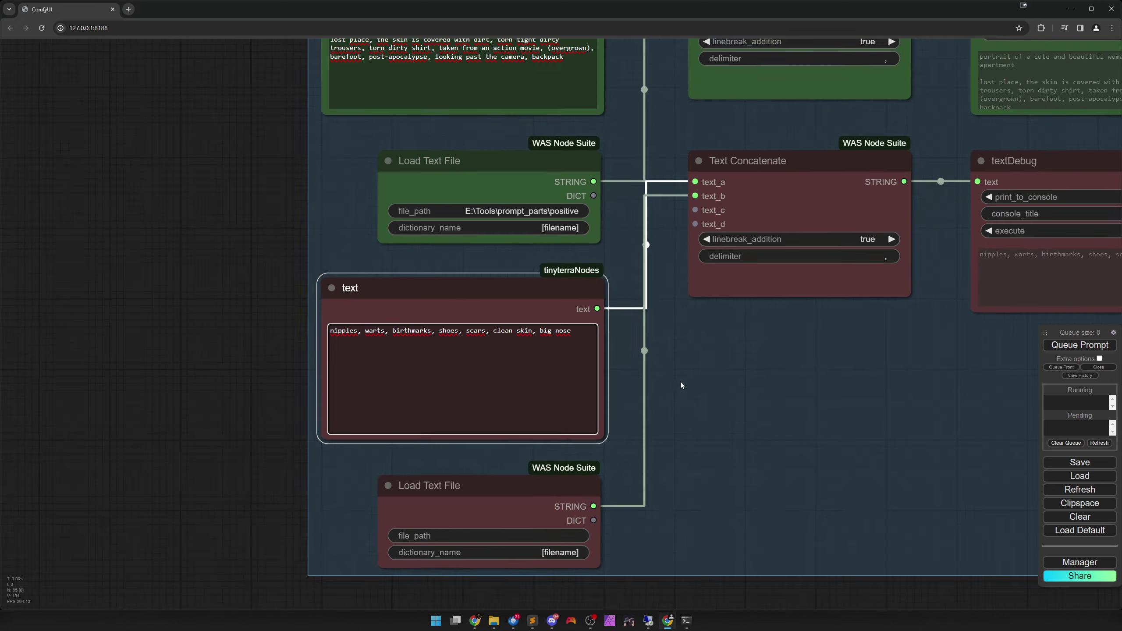
pyautogui.scroll(-1, 681, 382)
pyautogui.moveTo(708, 368); pyautogui.dragTo(359, 546)
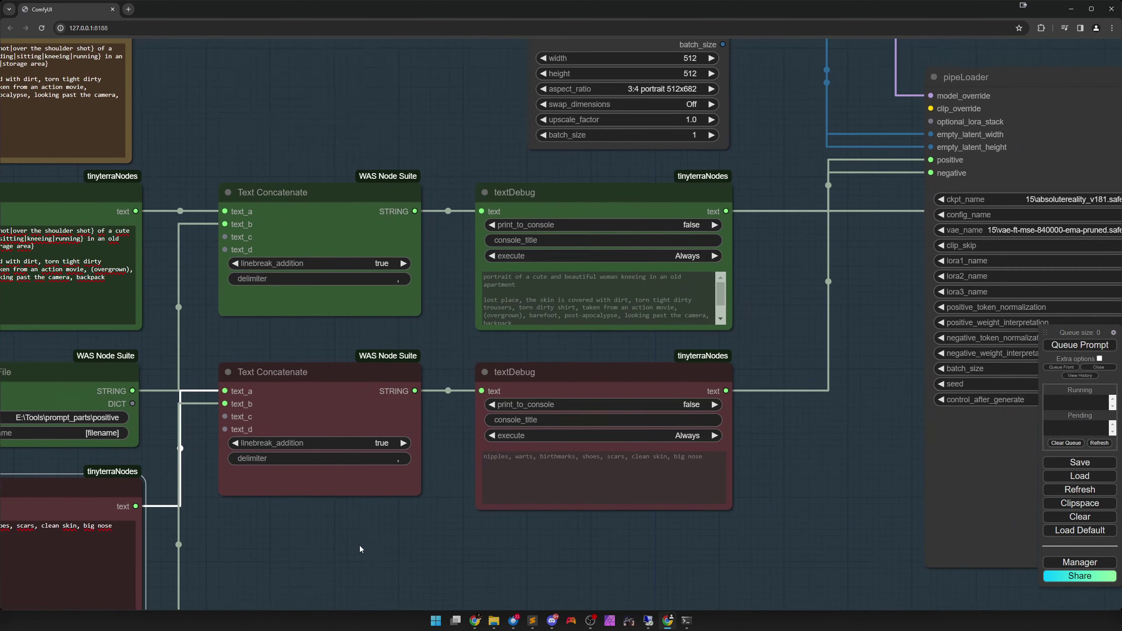
pyautogui.scroll(2, 584, 350)
pyautogui.scroll(2, 585, 352)
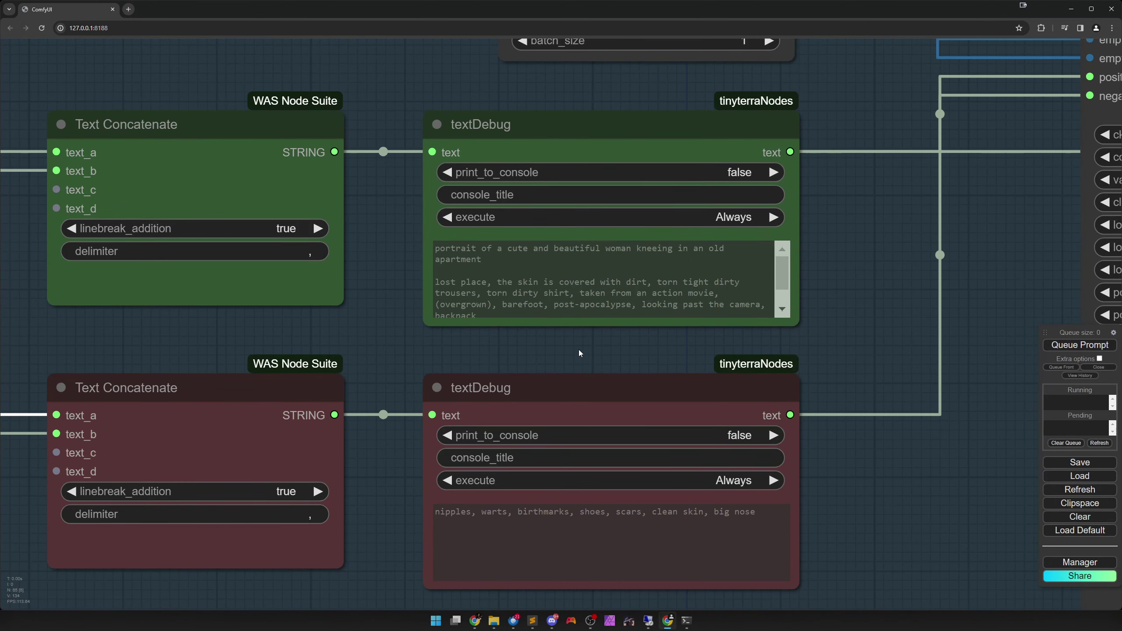
pyautogui.scroll(-1, 663, 305)
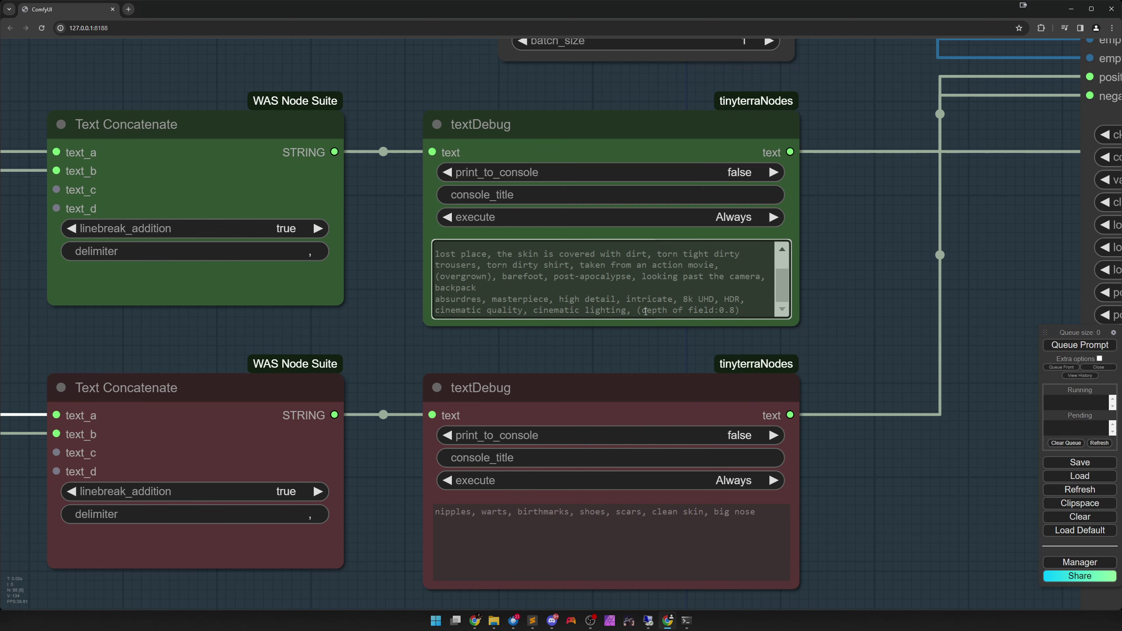
pyautogui.scroll(-3, 275, 353)
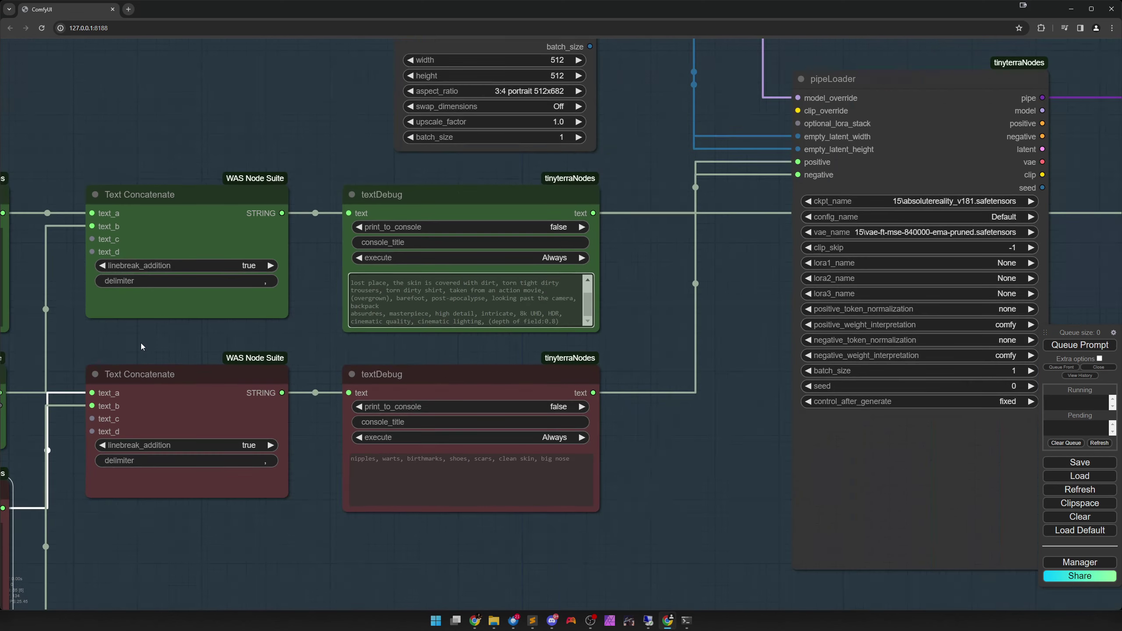
# - Select the green Load Text File node to examine its file path for the saved positive prompt parts
pyautogui.moveTo(109, 340); pyautogui.dragTo(662, 308)
pyautogui.scroll(5, 662, 308)
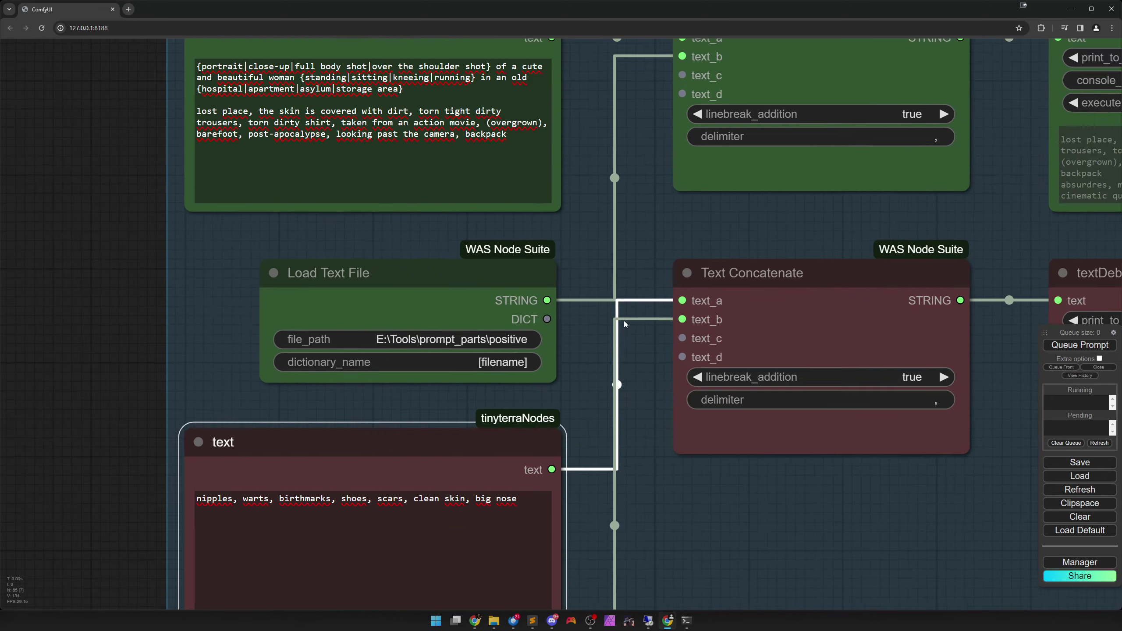
pyautogui.click(359, 281)
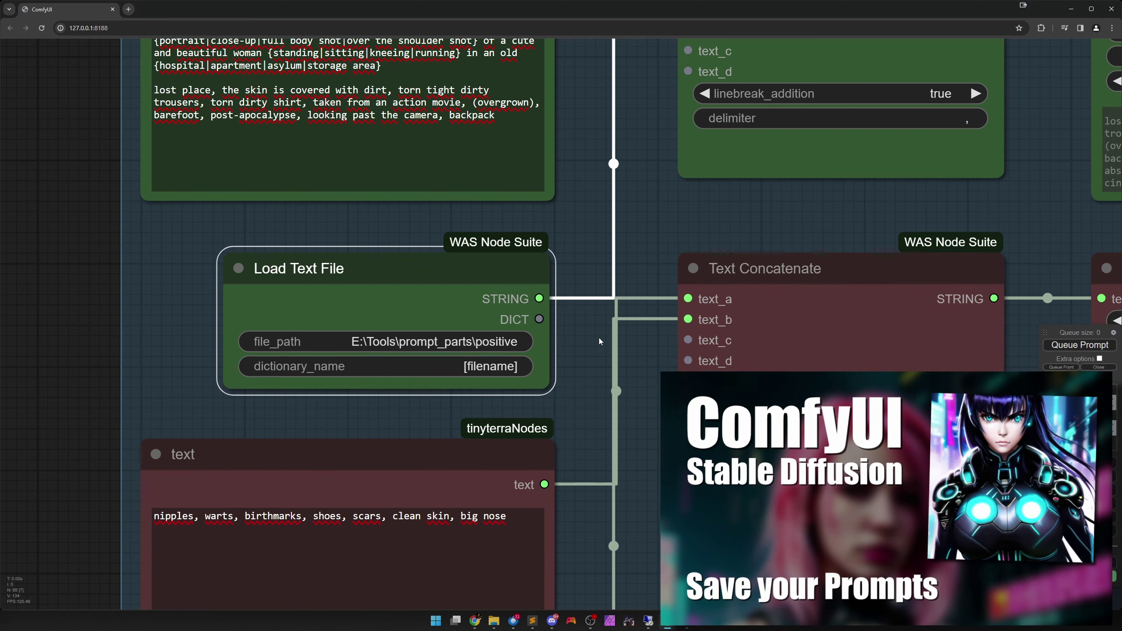
# - Trace the green and red textDebug outputs to the positive and negative inputs of the pipeLoader node
pyautogui.scroll(-10, 599, 338)
pyautogui.moveTo(738, 300); pyautogui.dragTo(628, 334)
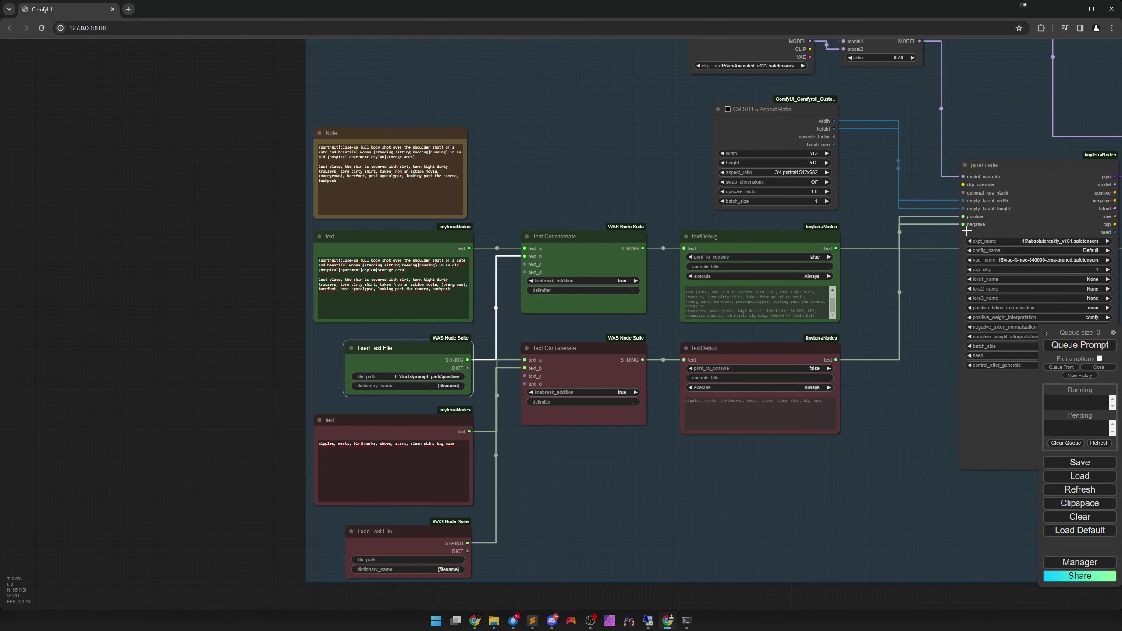
pyautogui.moveTo(906, 352); pyautogui.dragTo(626, 396)
pyautogui.scroll(6, 645, 354)
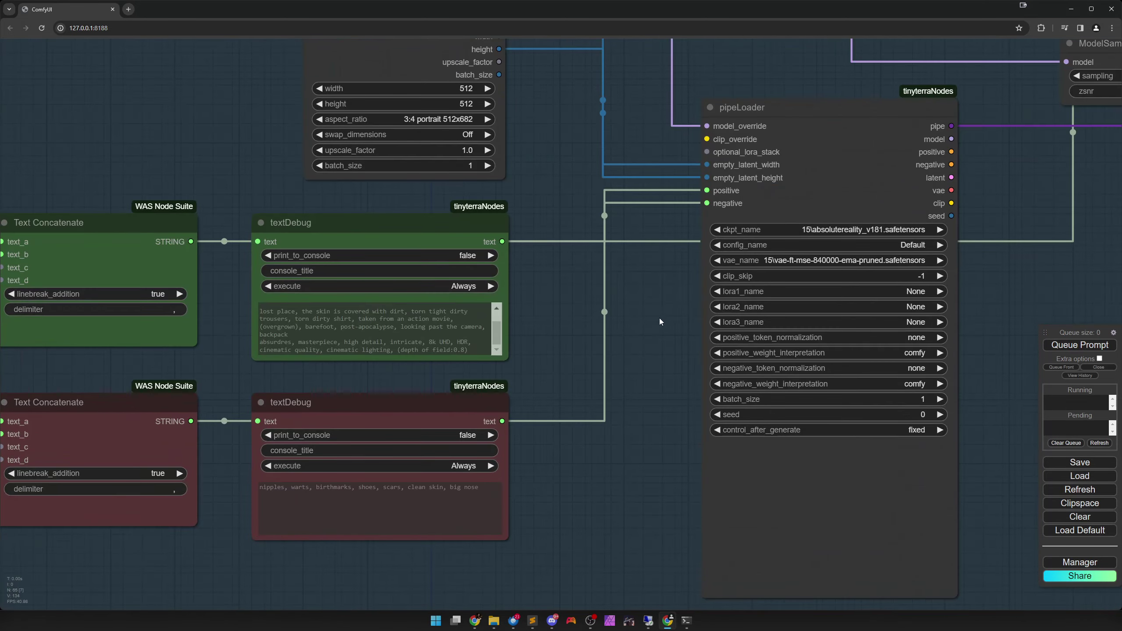
pyautogui.scroll(-5, 486, 374)
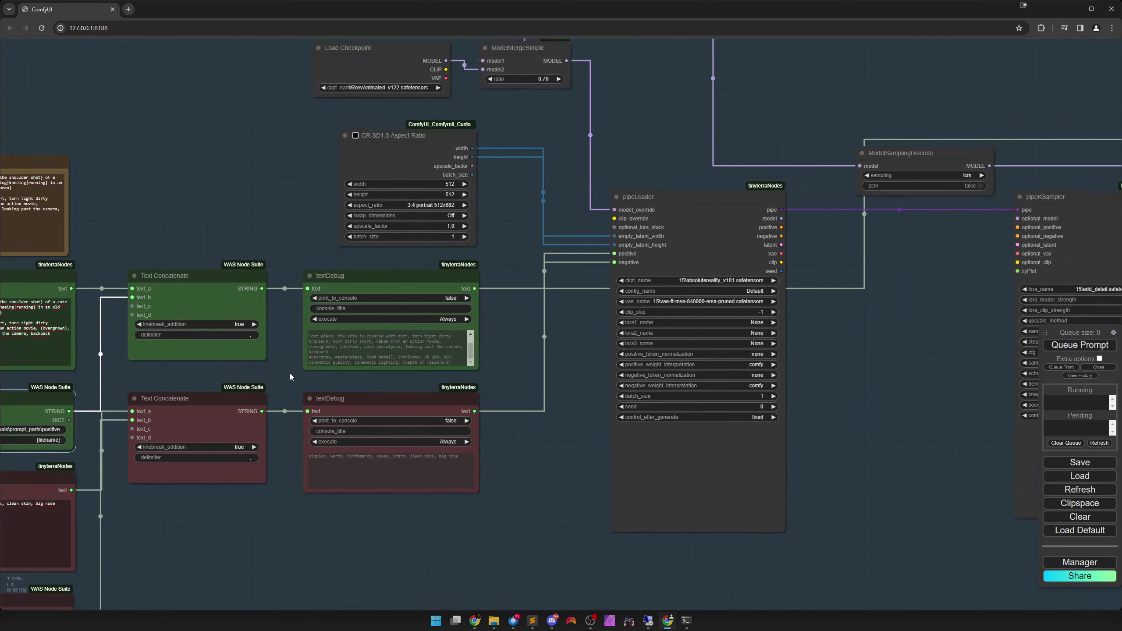
# - Compare the prompt stored in the Note node with the one in the green text node, including its bracketed alternatives
pyautogui.moveTo(359, 374); pyautogui.dragTo(781, 389)
pyautogui.scroll(6, 598, 257)
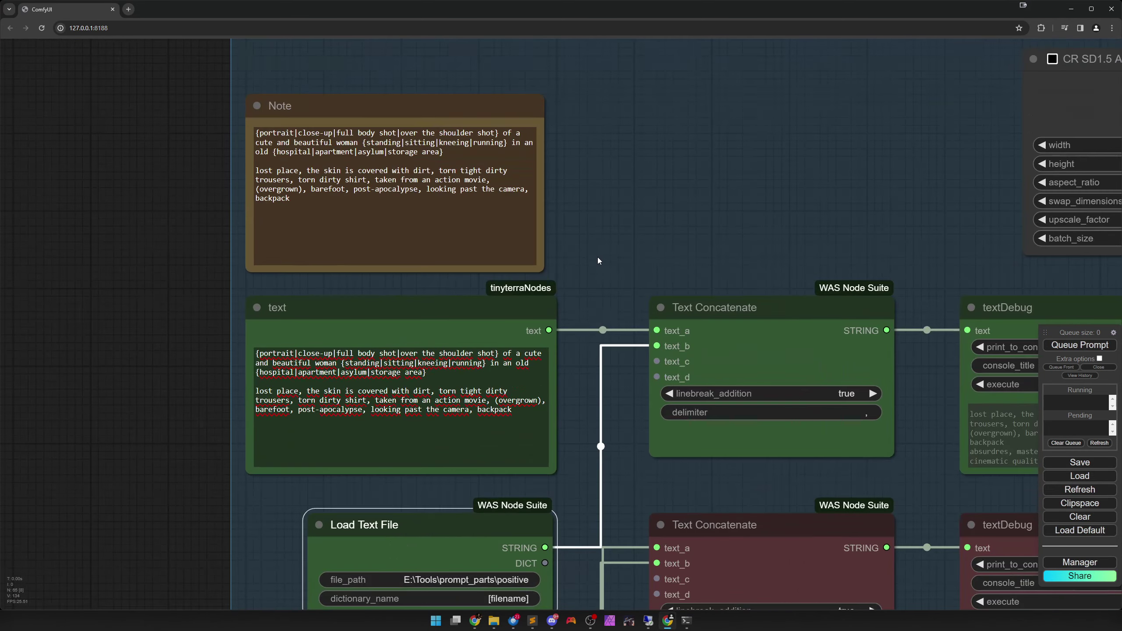
pyautogui.click(431, 135)
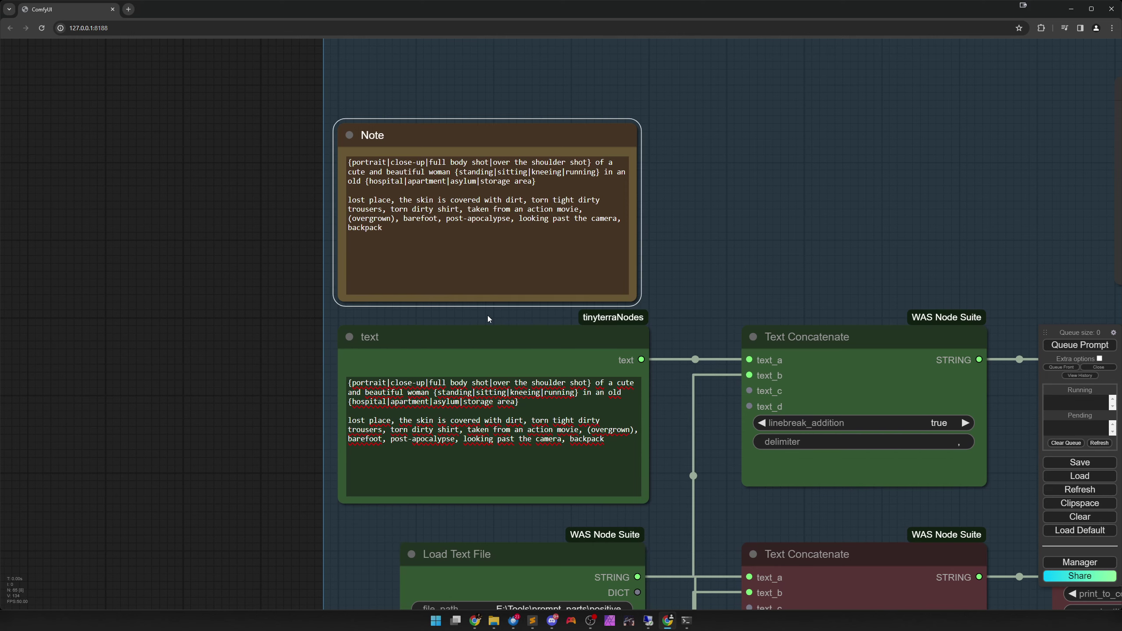
pyautogui.scroll(3, 488, 317)
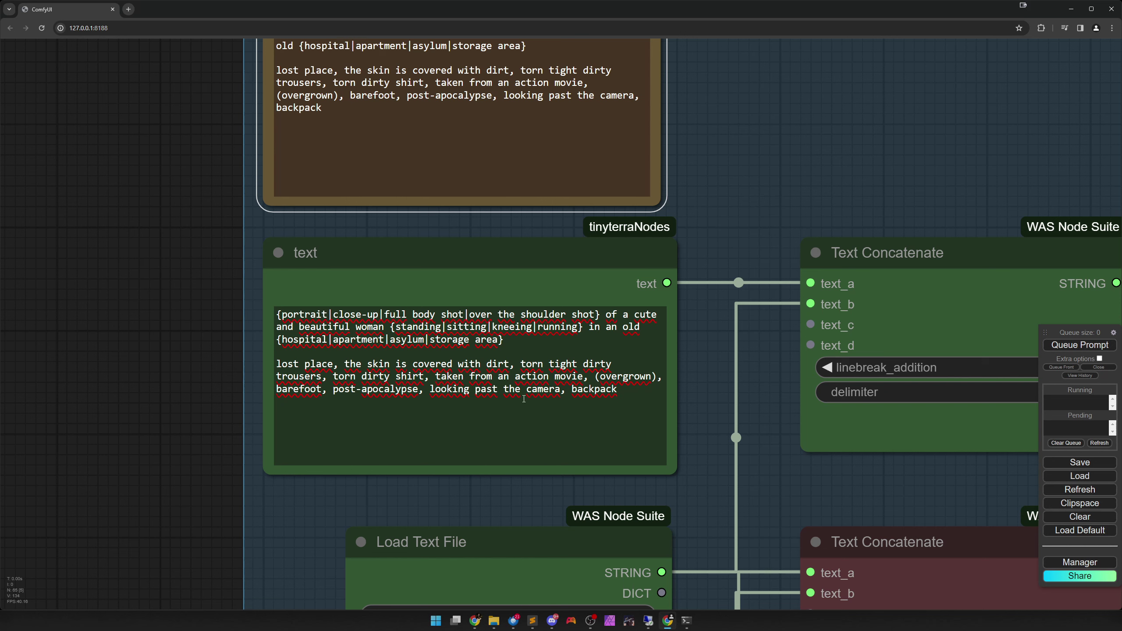
pyautogui.moveTo(617, 393); pyautogui.dragTo(278, 315)
pyautogui.click(278, 315)
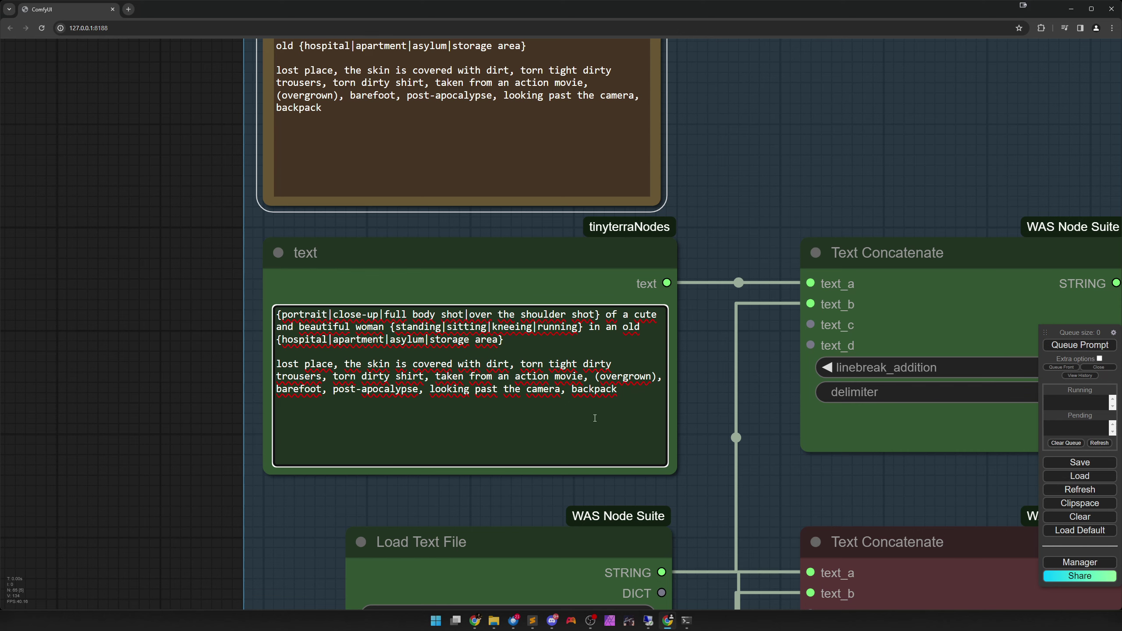
# - Read the resolved positive prompt in the green textDebug node from its beginning
pyautogui.moveTo(789, 458); pyautogui.dragTo(136, 445)
pyautogui.moveTo(481, 442); pyautogui.dragTo(353, 421)
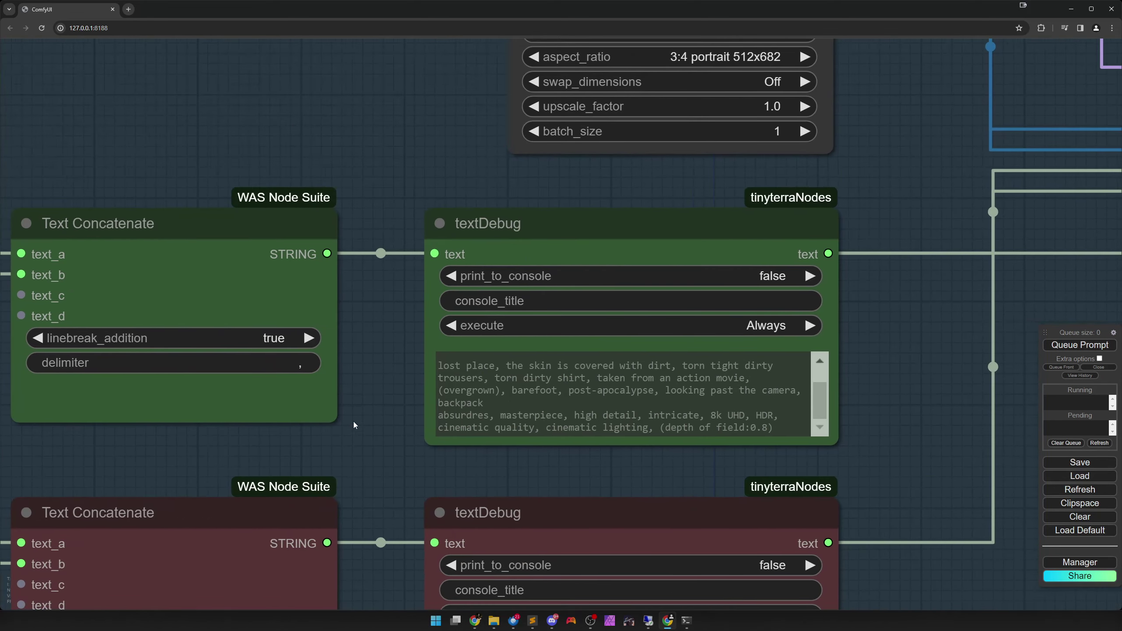
pyautogui.scroll(1, 518, 385)
pyautogui.moveTo(448, 359); pyautogui.dragTo(583, 420)
pyautogui.click(584, 420)
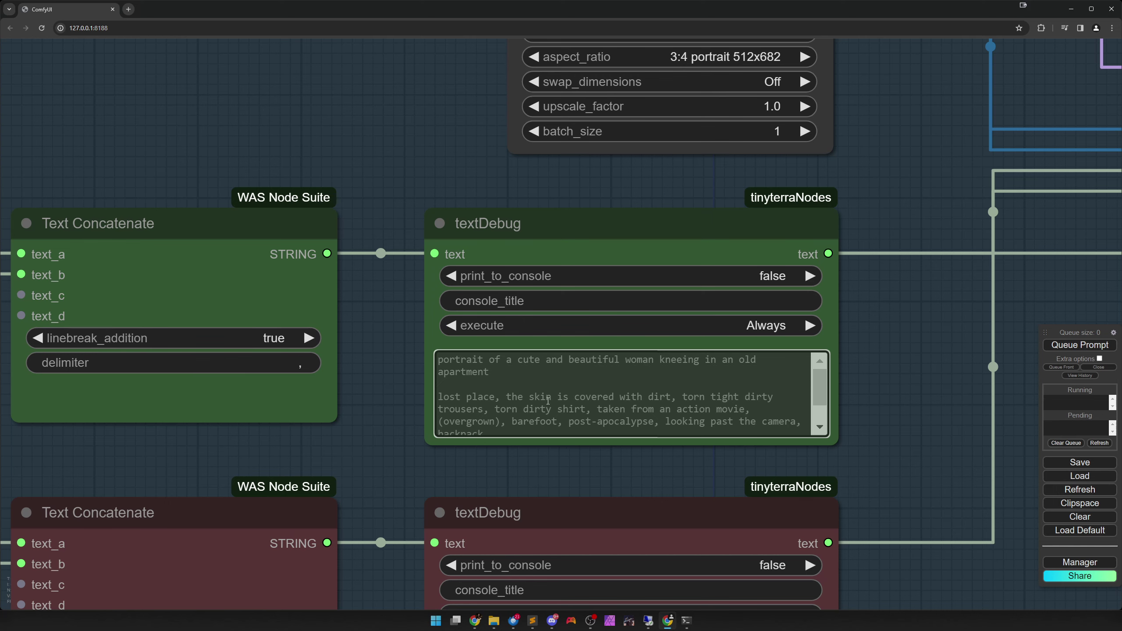
# - Examine the Note node's prompt text and select the green text node below it for comparison
pyautogui.scroll(-4, 319, 439)
pyautogui.moveTo(319, 439); pyautogui.dragTo(830, 427)
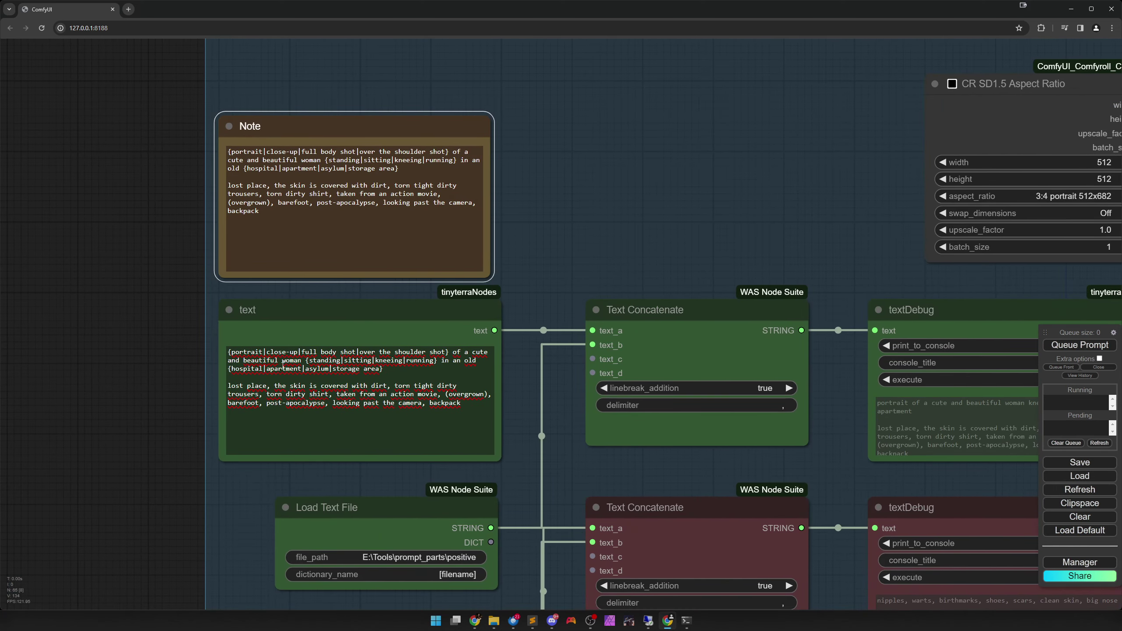
pyautogui.click(307, 226)
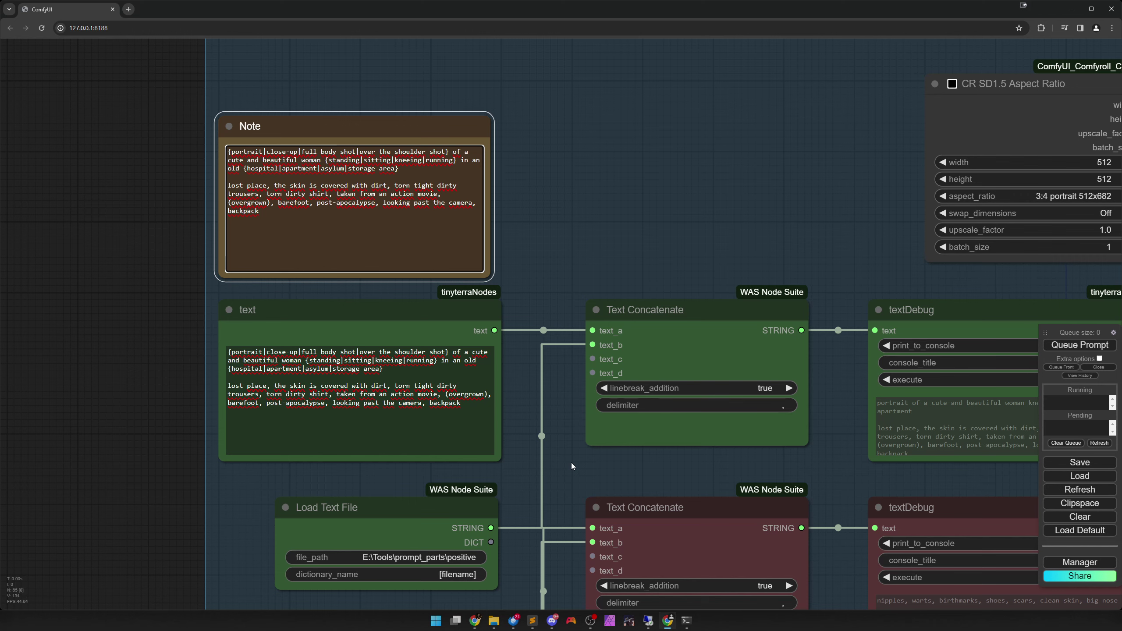
pyautogui.click(612, 480)
pyautogui.scroll(-3, 678, 470)
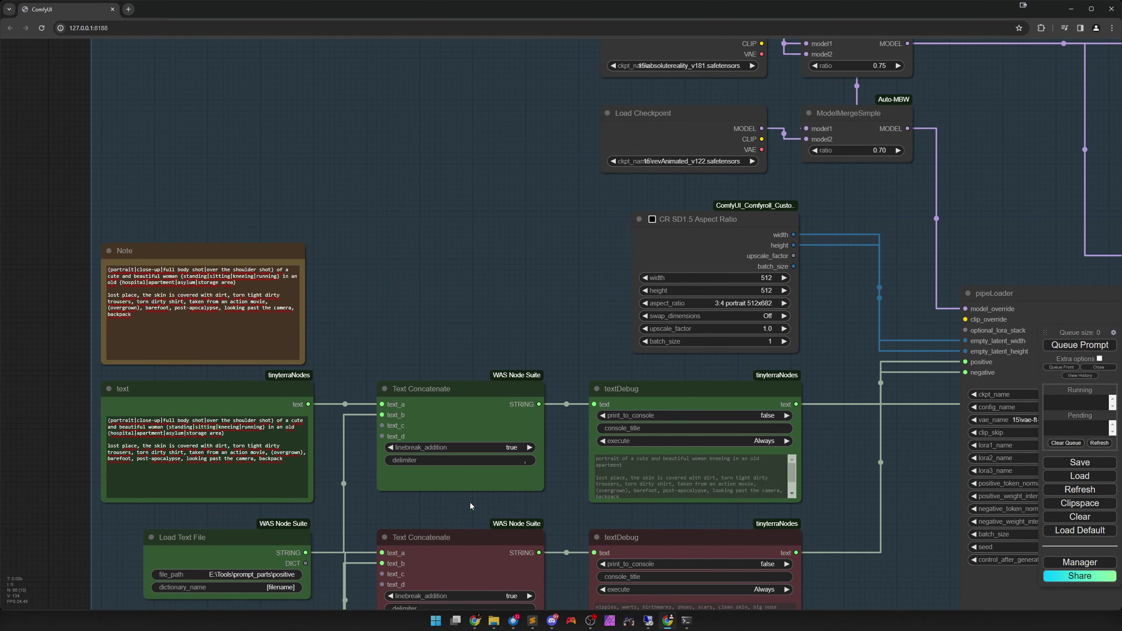
pyautogui.click(187, 389)
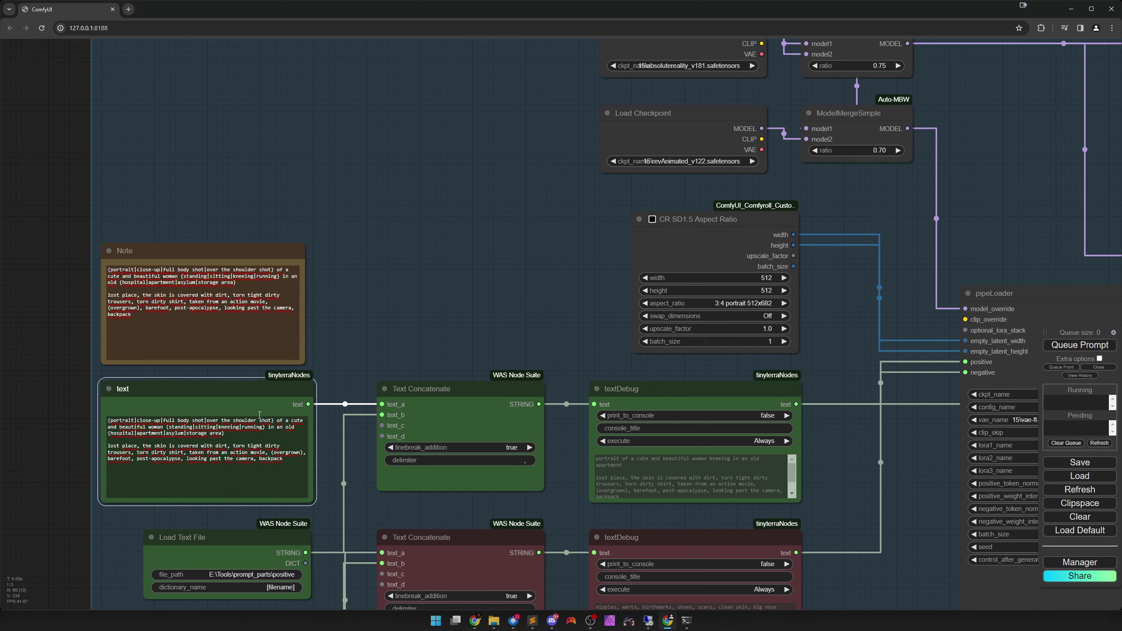
pyautogui.click(489, 358)
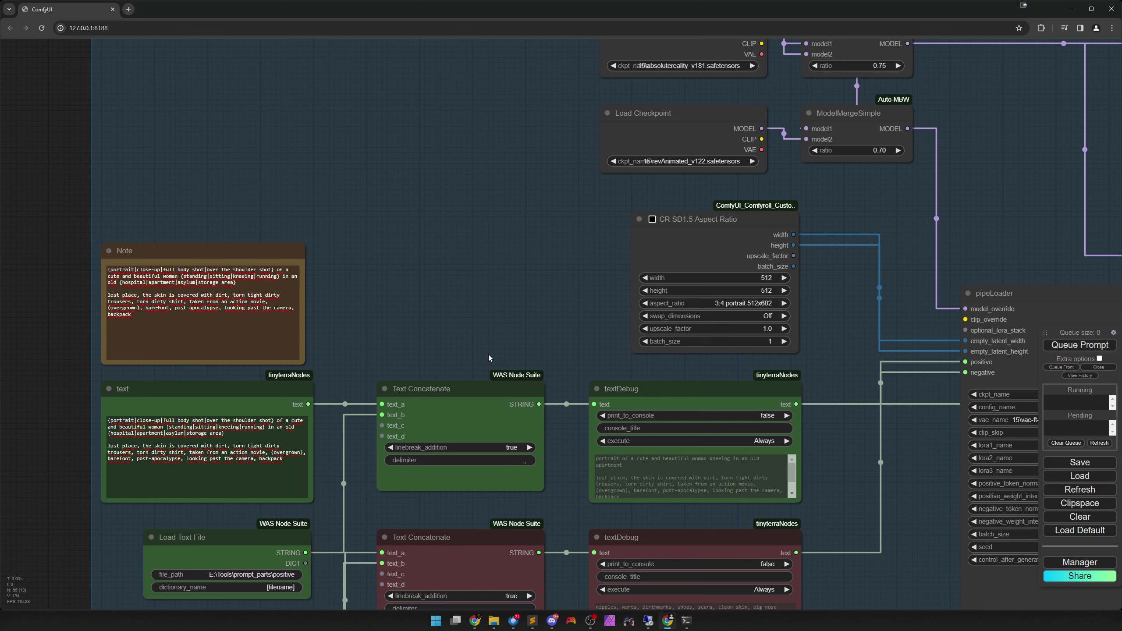
# - Review the positive prompt chain from text through Text Concatenate to textDebug, and revisit the prompt copy in the Note
pyautogui.moveTo(521, 338); pyautogui.dragTo(474, 339)
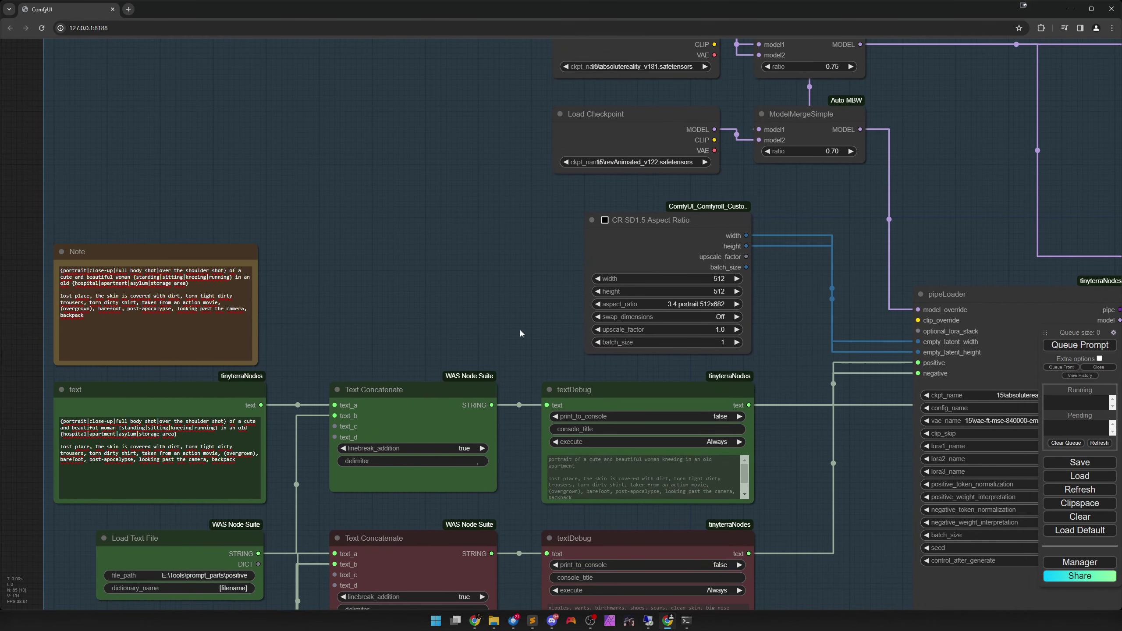
pyautogui.scroll(4, 274, 415)
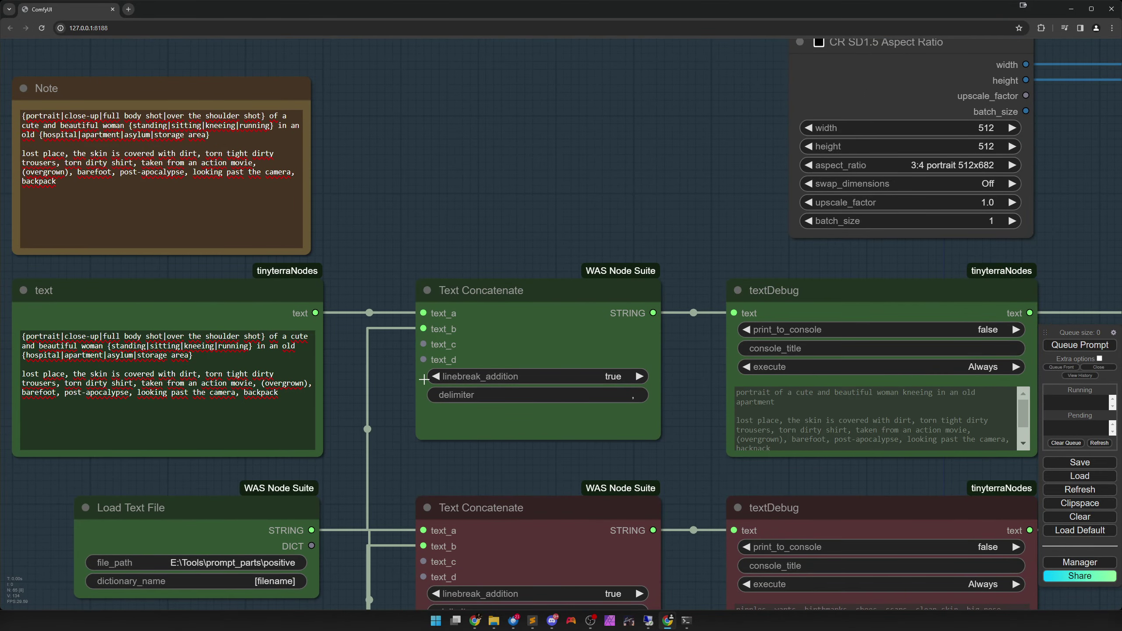
pyautogui.scroll(-2, 423, 380)
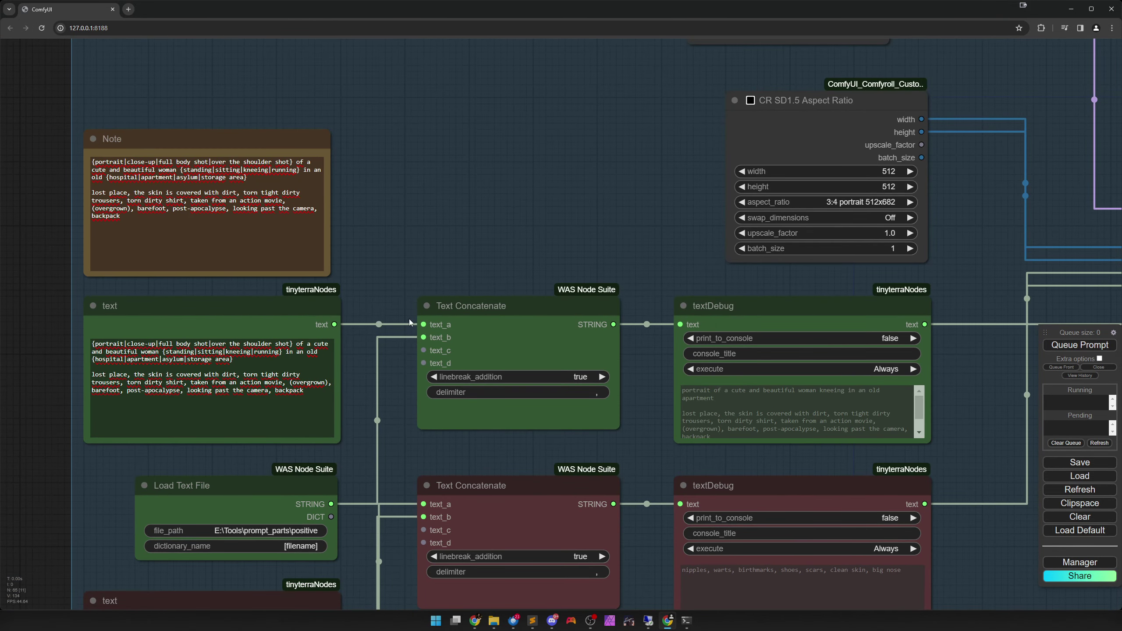
pyautogui.moveTo(414, 247); pyautogui.dragTo(495, 315)
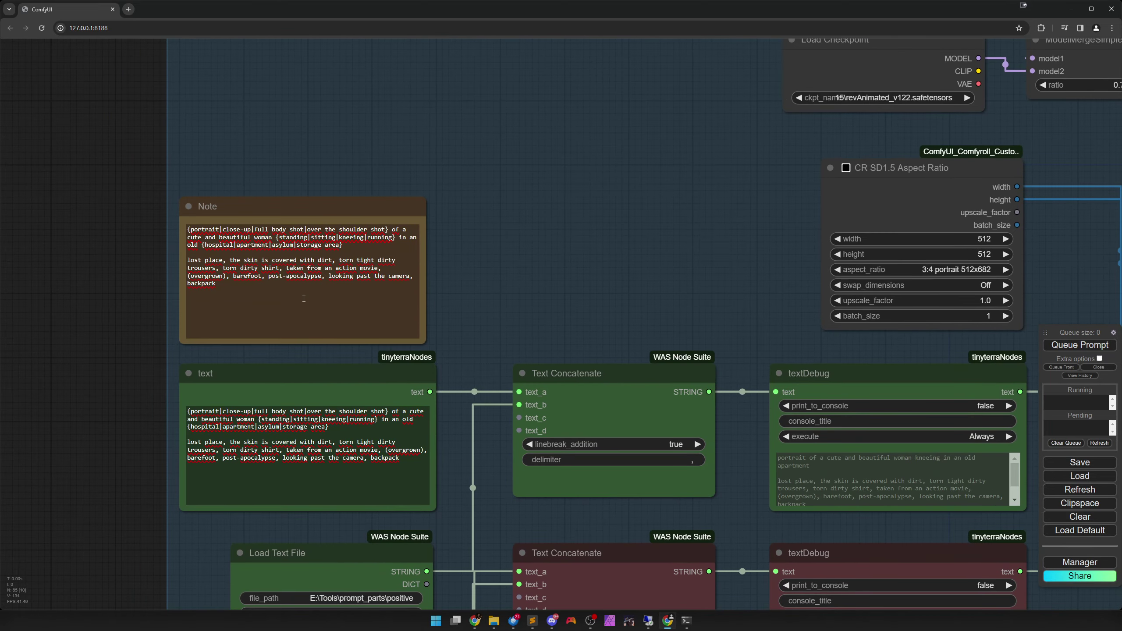
pyautogui.click(248, 284)
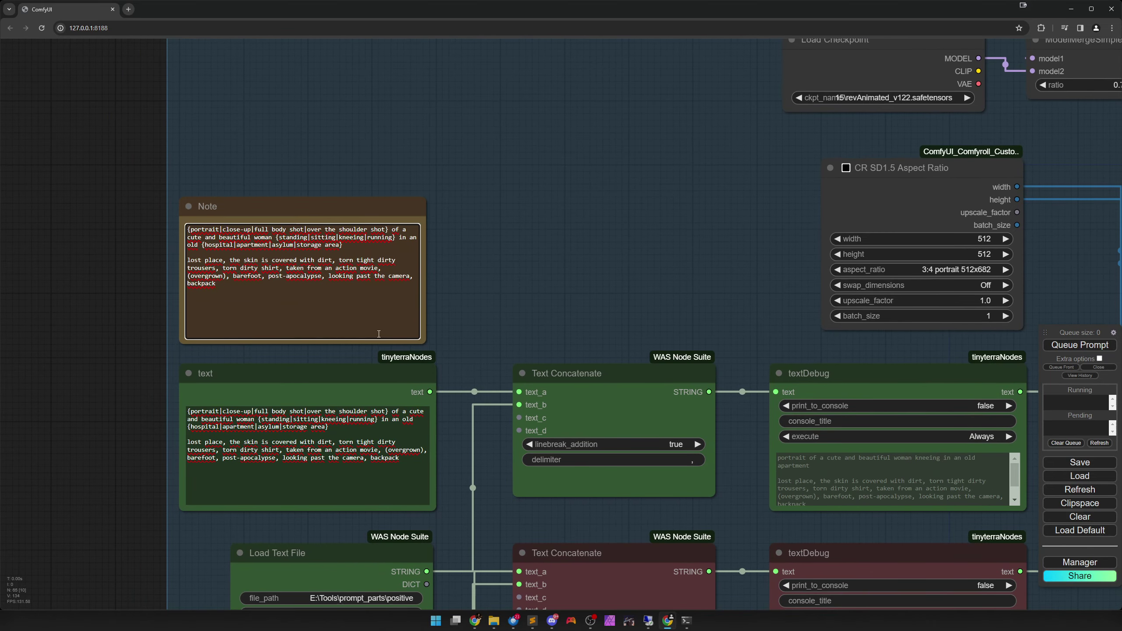
pyautogui.click(518, 316)
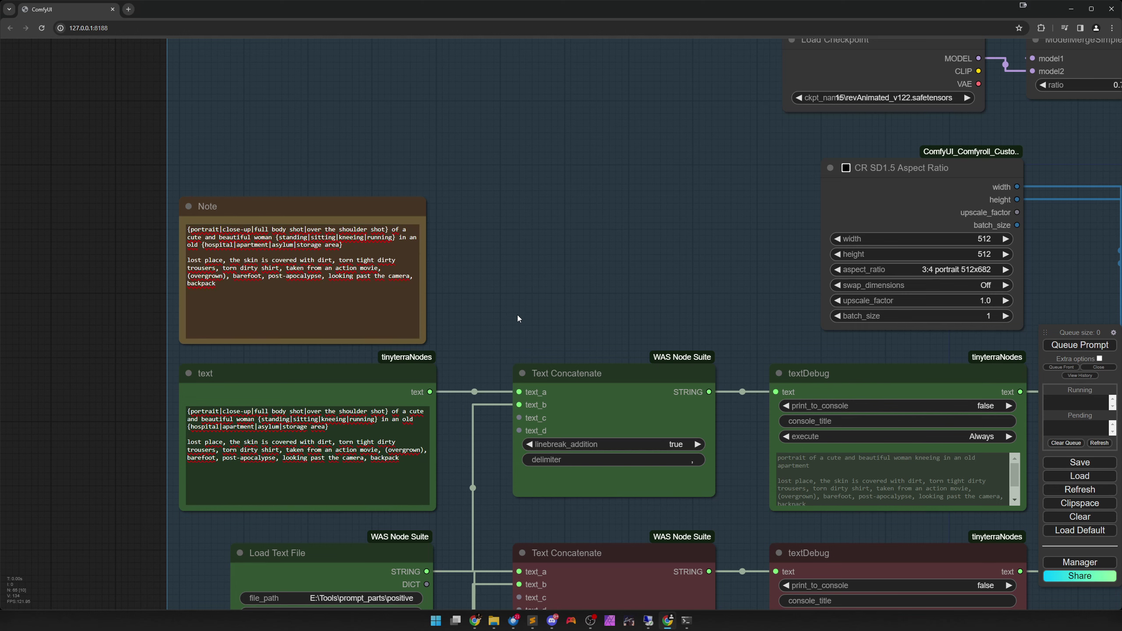
# - Select the CR SD1.5 Aspect Ratio node and examine its aspect_ratio setting
pyautogui.moveTo(732, 284); pyautogui.dragTo(686, 303)
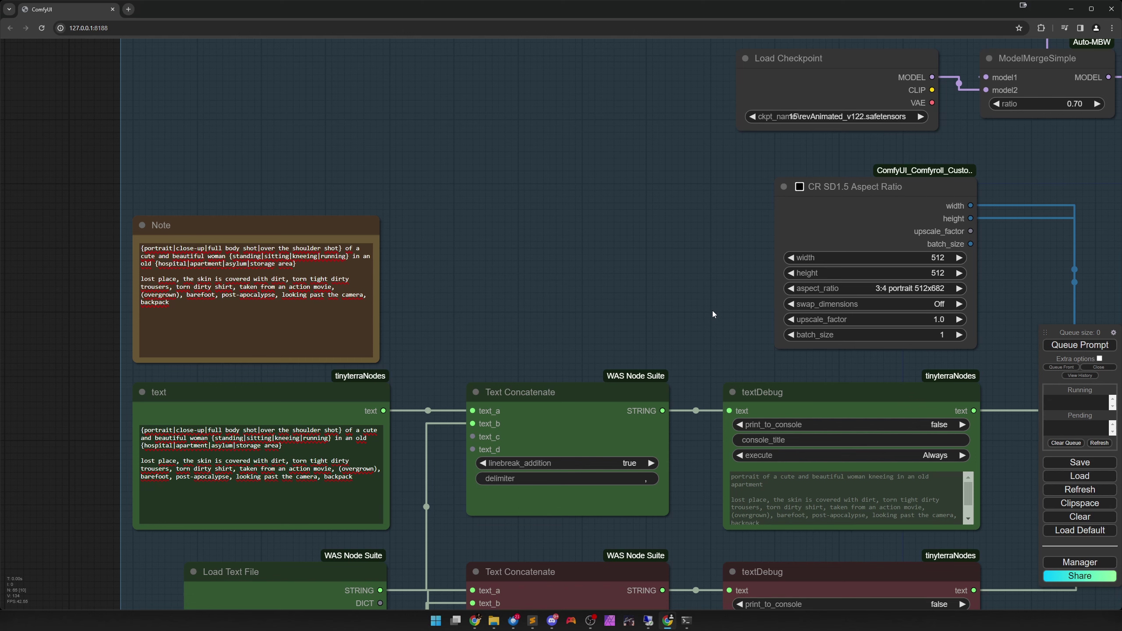
pyautogui.moveTo(689, 311); pyautogui.dragTo(315, 328)
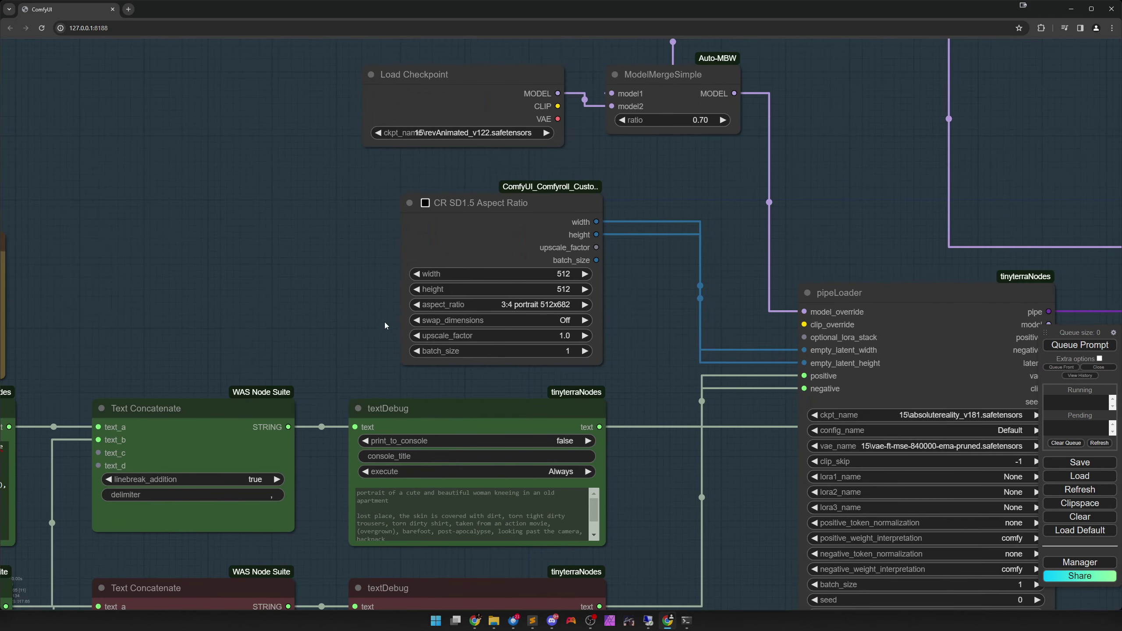
pyautogui.click(509, 243)
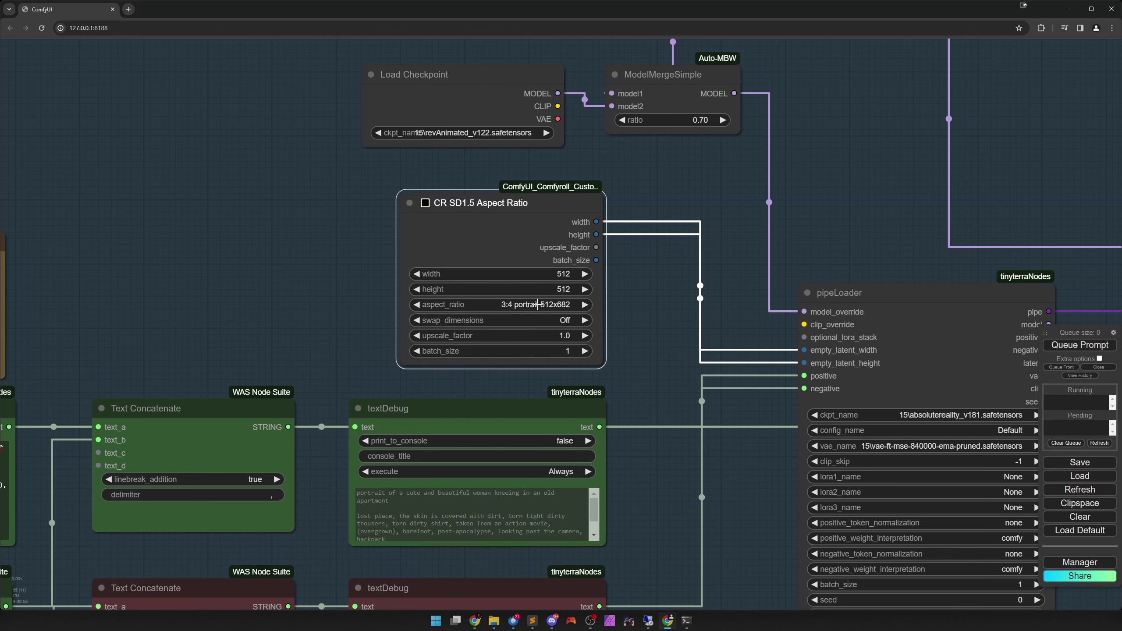
pyautogui.scroll(3, 623, 311)
pyautogui.hscroll(-1, 627, 312)
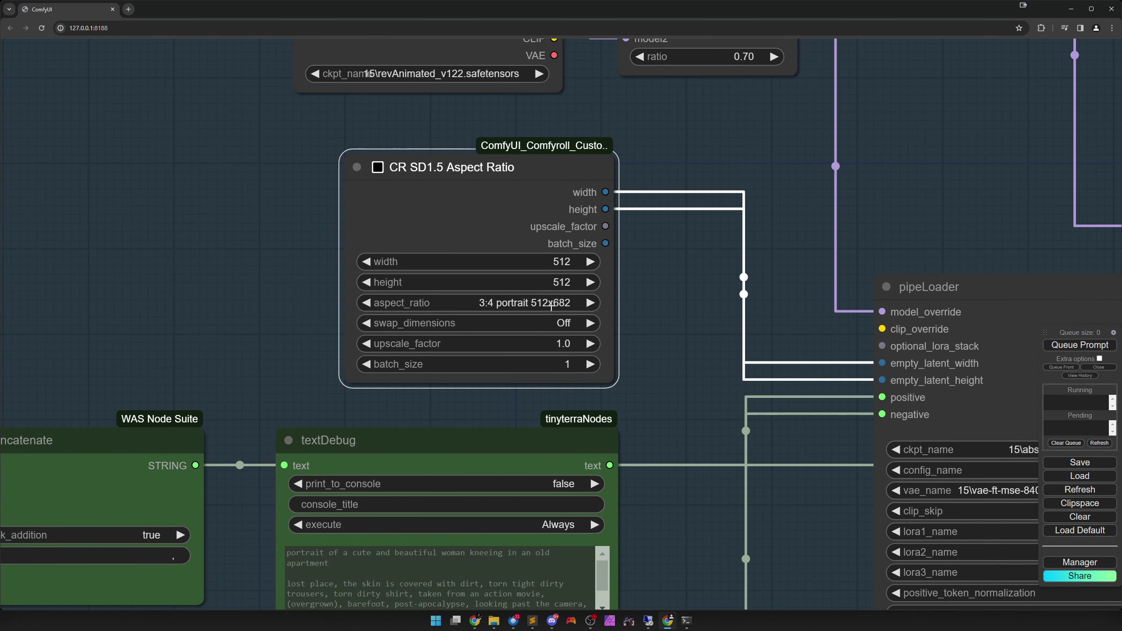
# - Open the image of the first Preview Image node in the purple group to check its size, and close it again
pyautogui.scroll(-5, 726, 417)
pyautogui.moveTo(749, 497); pyautogui.dragTo(237, 72)
pyautogui.moveTo(743, 442); pyautogui.dragTo(611, 335)
pyautogui.rightClick(852, 338)
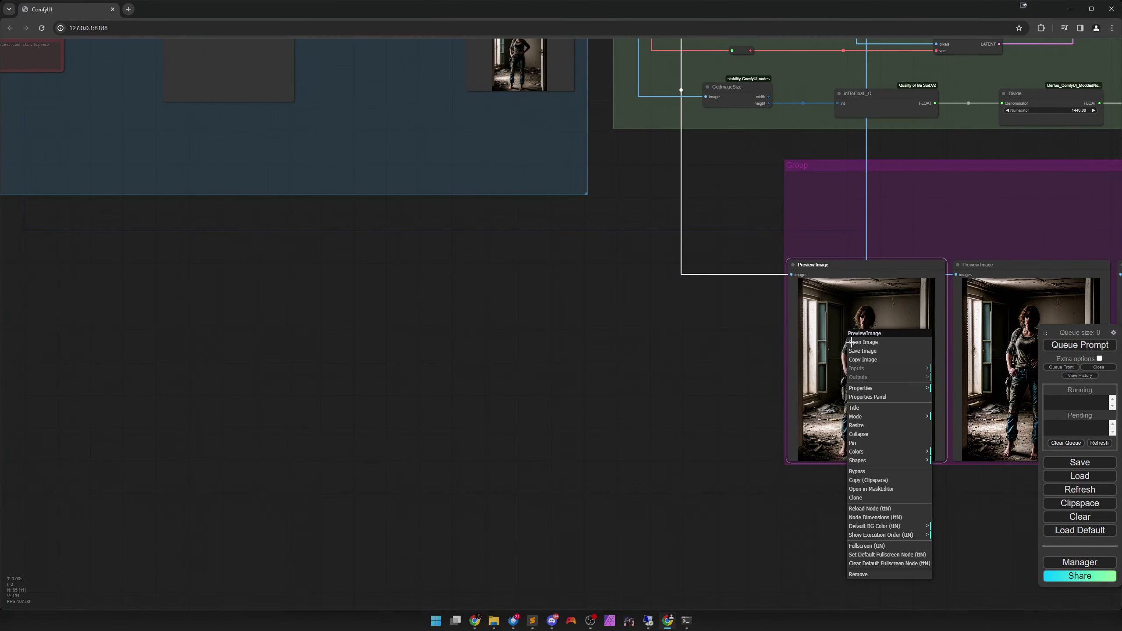
pyautogui.click(855, 343)
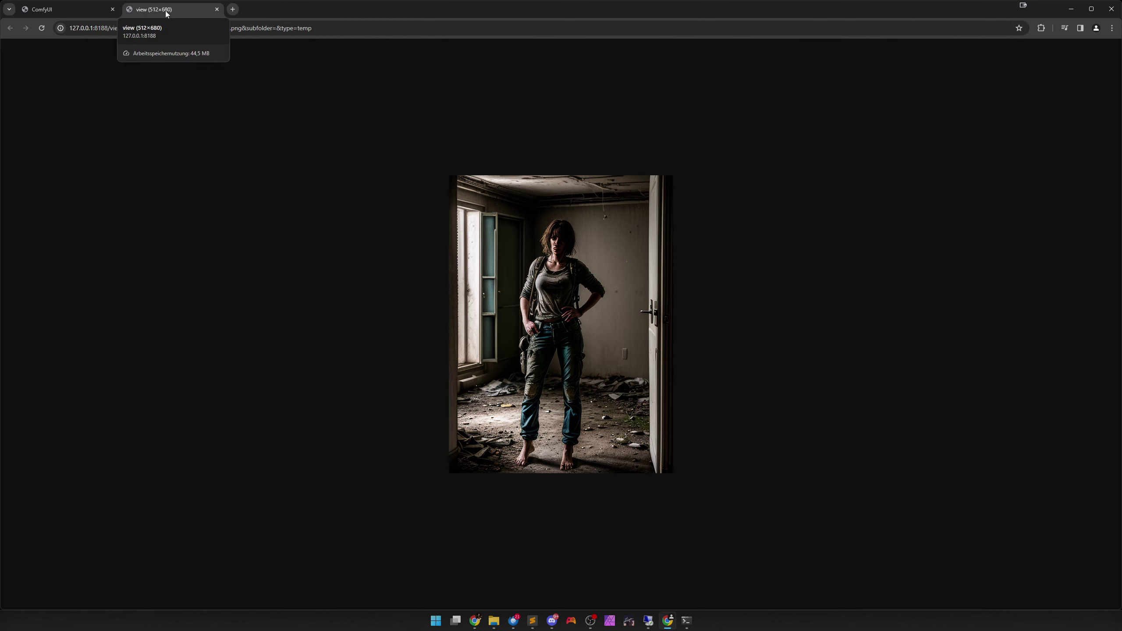
pyautogui.click(217, 10)
# - Trace the width and height outputs of the CR SD1.5 Aspect Ratio node to the pipeLoader's empty latent inputs
pyautogui.scroll(-3, 177, 210)
pyautogui.moveTo(157, 207); pyautogui.dragTo(717, 494)
pyautogui.scroll(12, 740, 319)
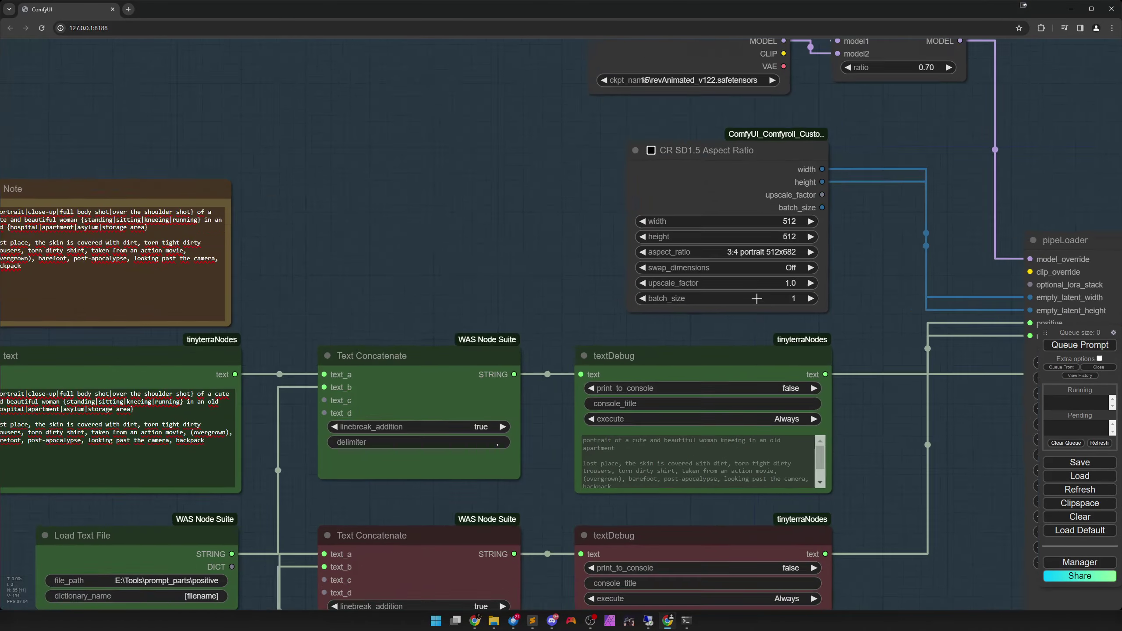
pyautogui.moveTo(881, 286); pyautogui.dragTo(710, 323)
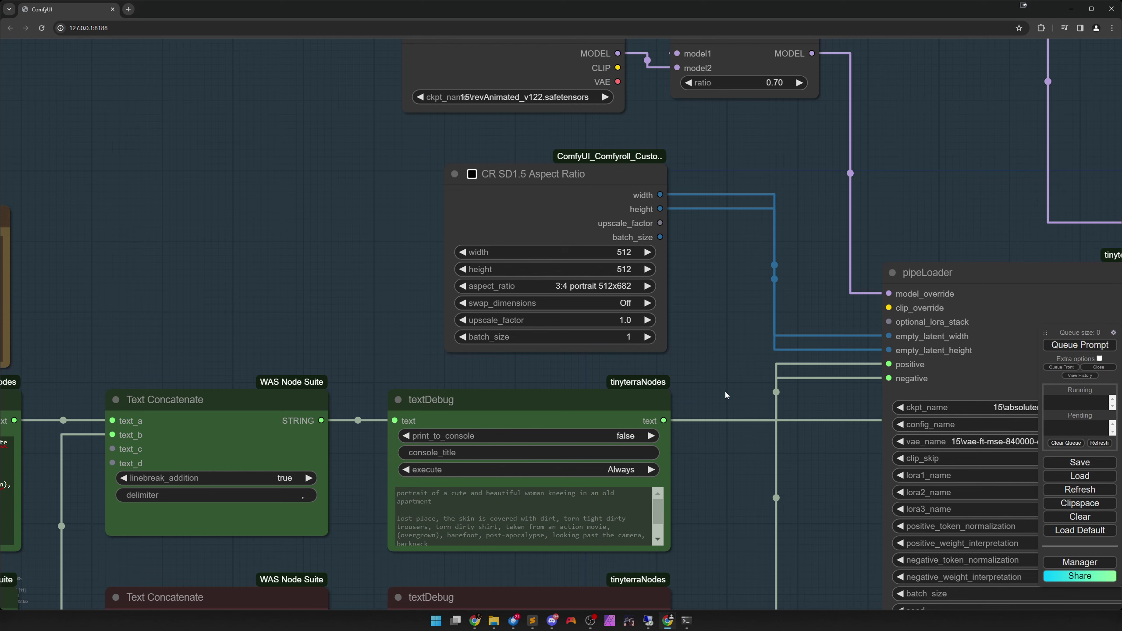
pyautogui.moveTo(725, 391); pyautogui.dragTo(581, 366)
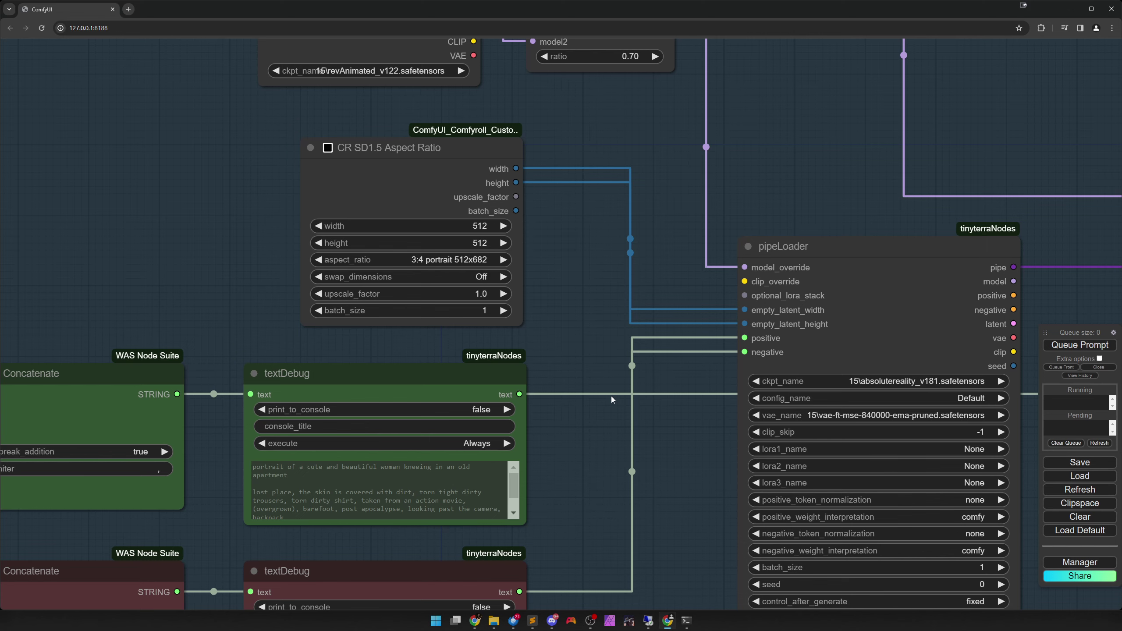
# - Examine how the epicrealism and absolutereality Load Checkpoint nodes feed the upper ModelMergeSimple node, selecting each in turn
pyautogui.scroll(-3, 612, 397)
pyautogui.moveTo(609, 254); pyautogui.dragTo(675, 527)
pyautogui.scroll(3, 640, 458)
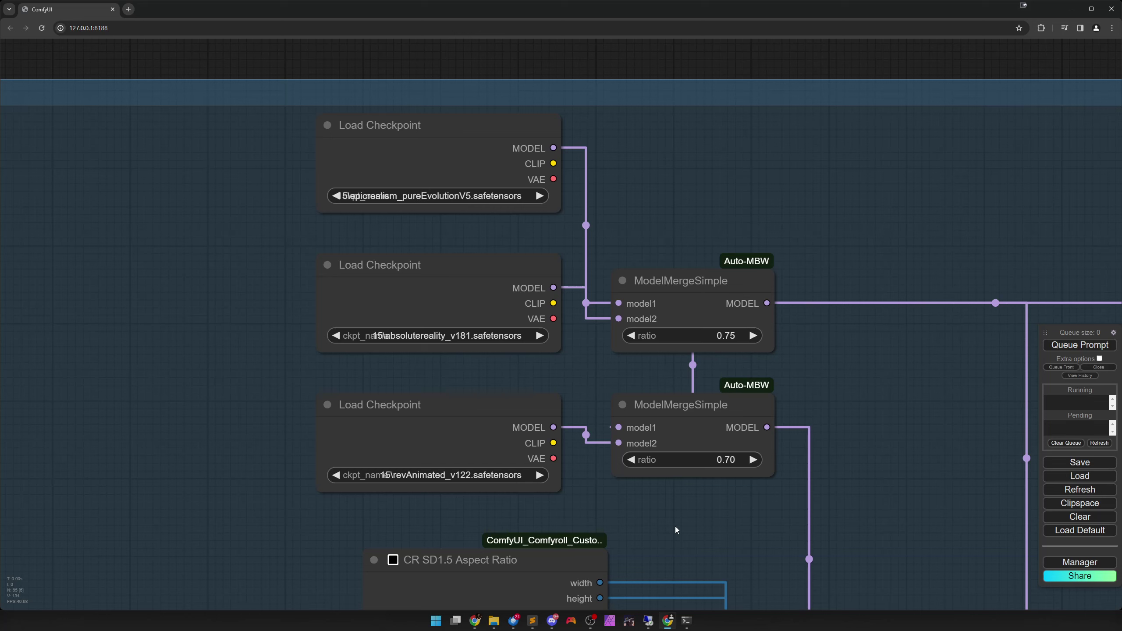
pyautogui.click(688, 290)
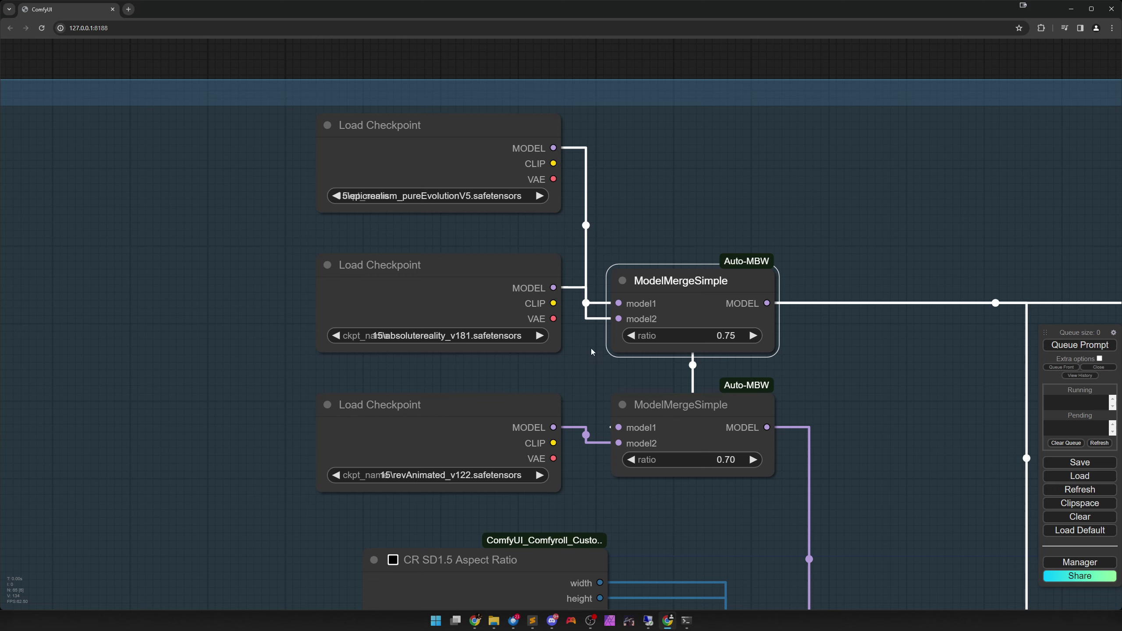
pyautogui.click(436, 165)
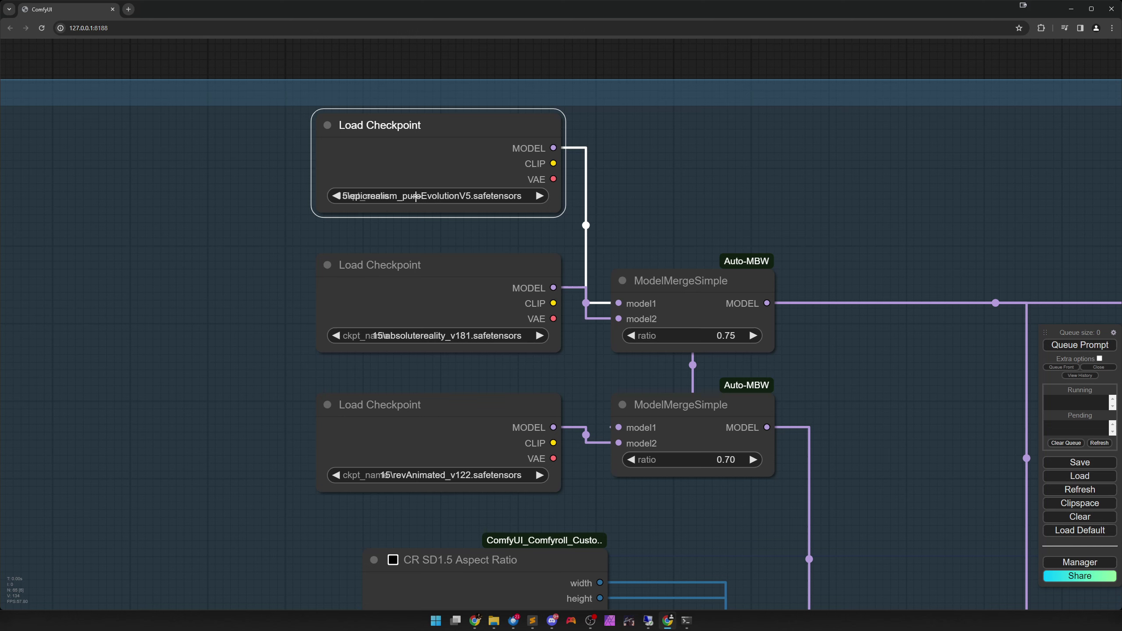
pyautogui.click(428, 299)
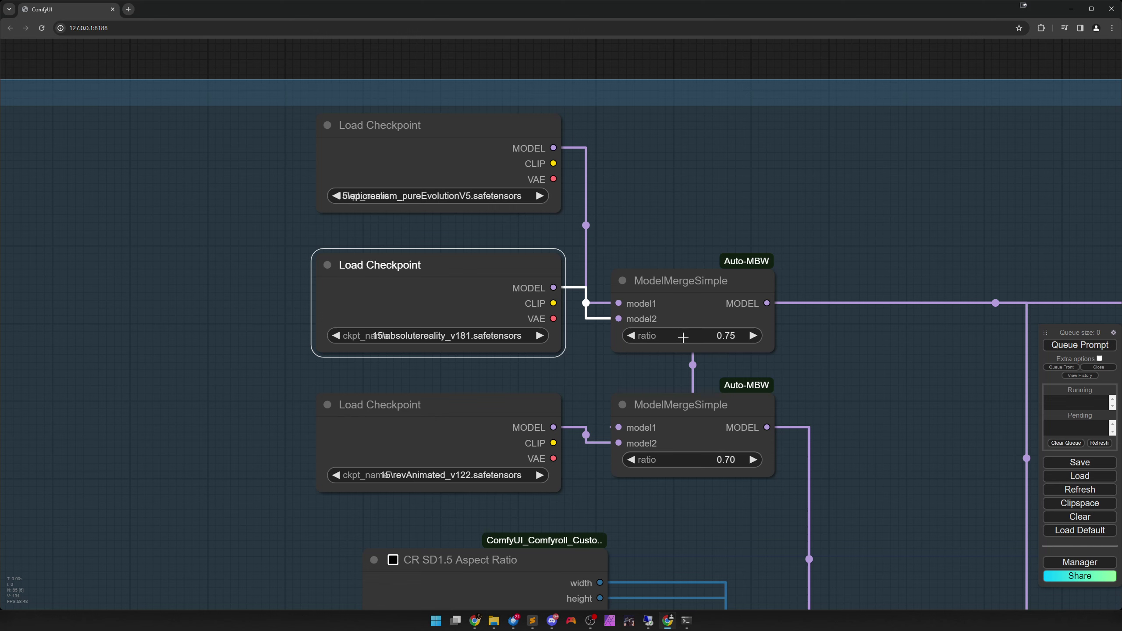
pyautogui.click(442, 175)
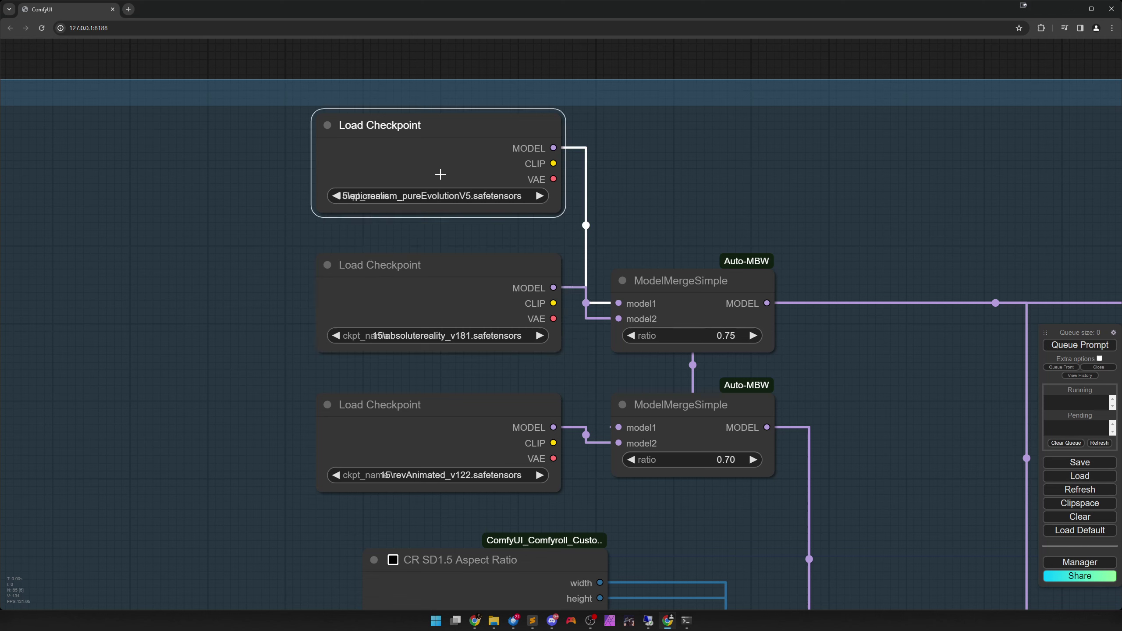
pyautogui.click(672, 306)
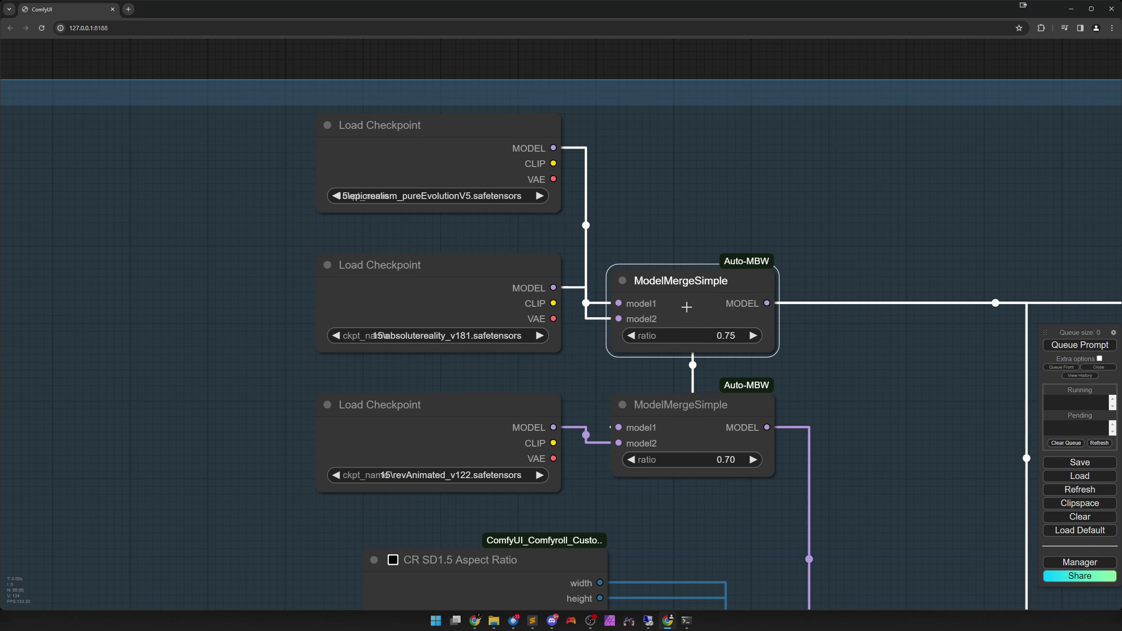
# - Select the absolutereality Load Checkpoint node, and compare the first two Preview Image nodes in the purple group
pyautogui.click(477, 306)
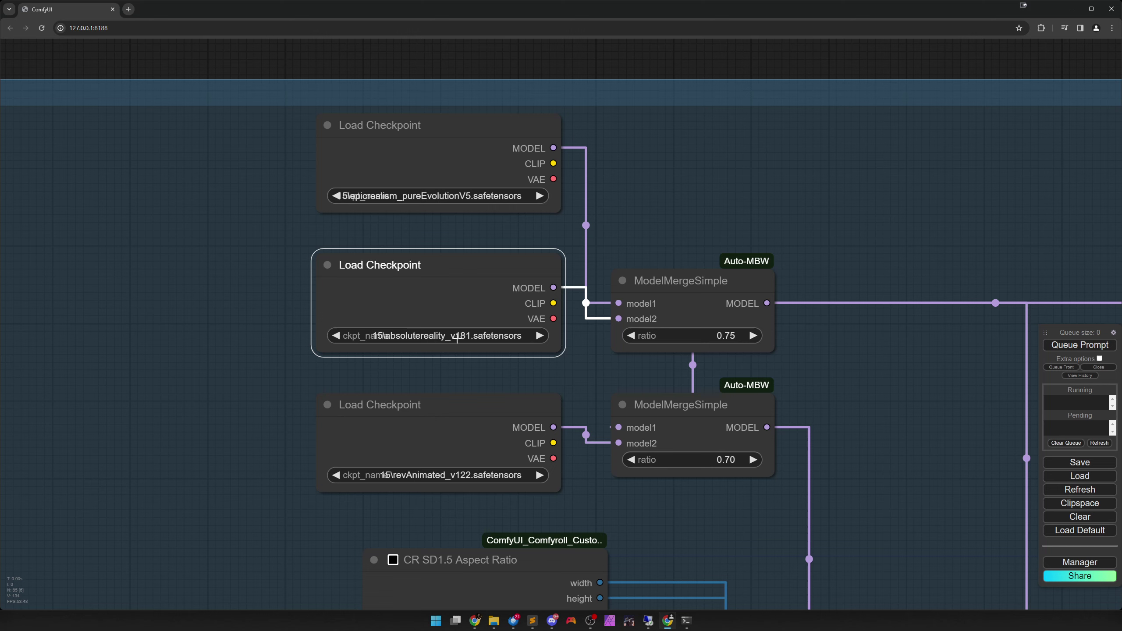
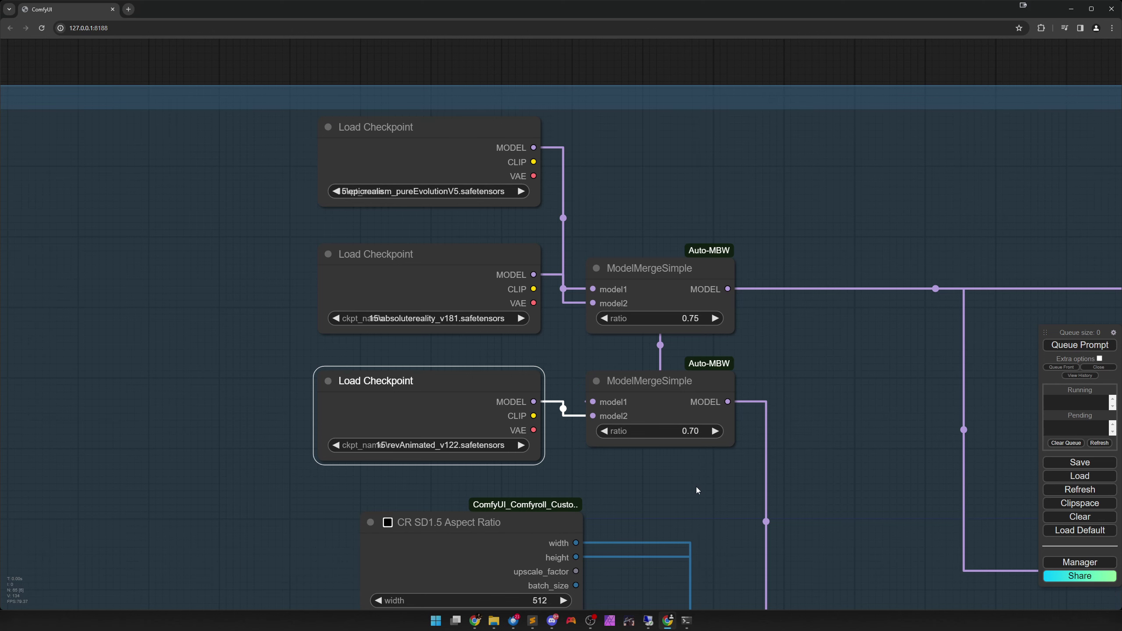
pyautogui.scroll(-5, 697, 488)
pyautogui.moveTo(683, 491); pyautogui.dragTo(492, 248)
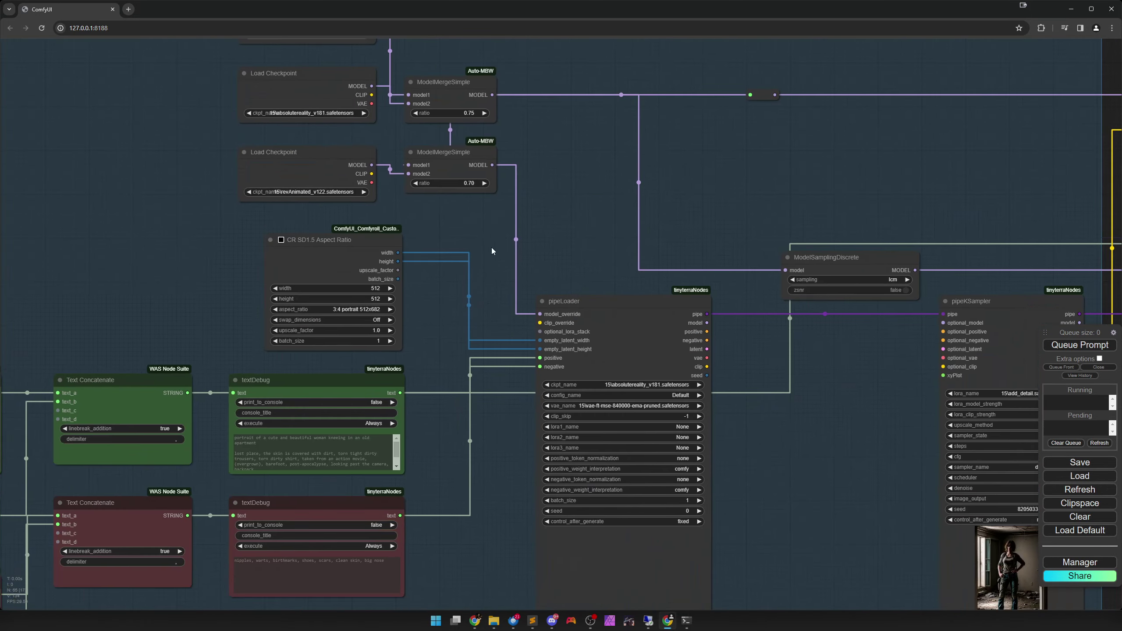
pyautogui.moveTo(812, 478); pyautogui.dragTo(528, 193)
pyautogui.scroll(5, 549, 376)
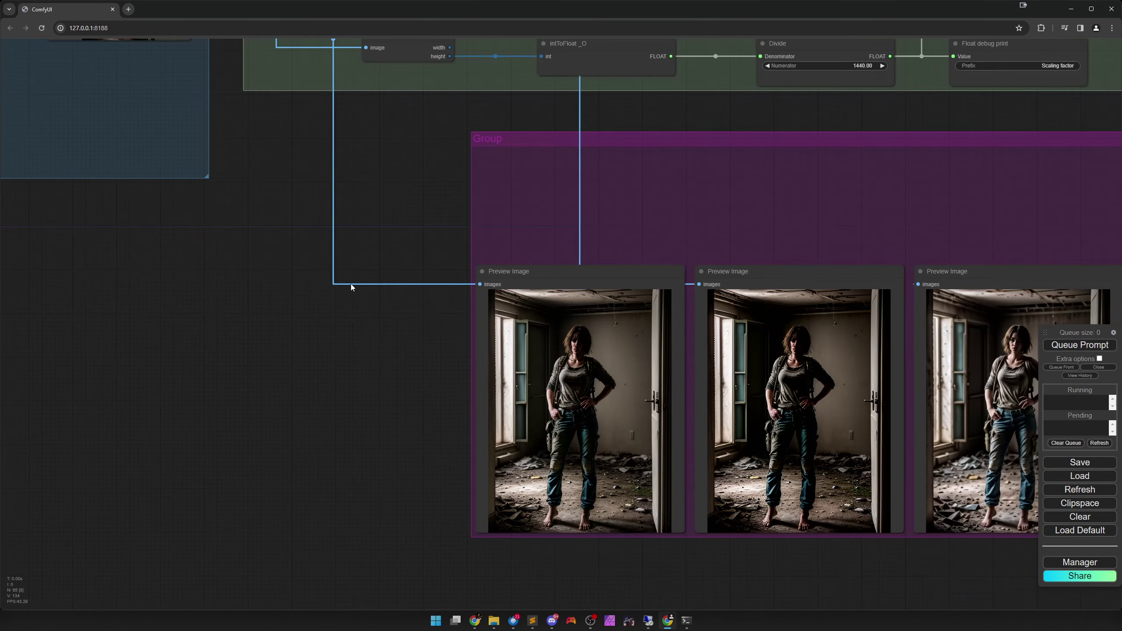
pyautogui.scroll(2, 665, 427)
pyautogui.moveTo(665, 426); pyautogui.dragTo(493, 359)
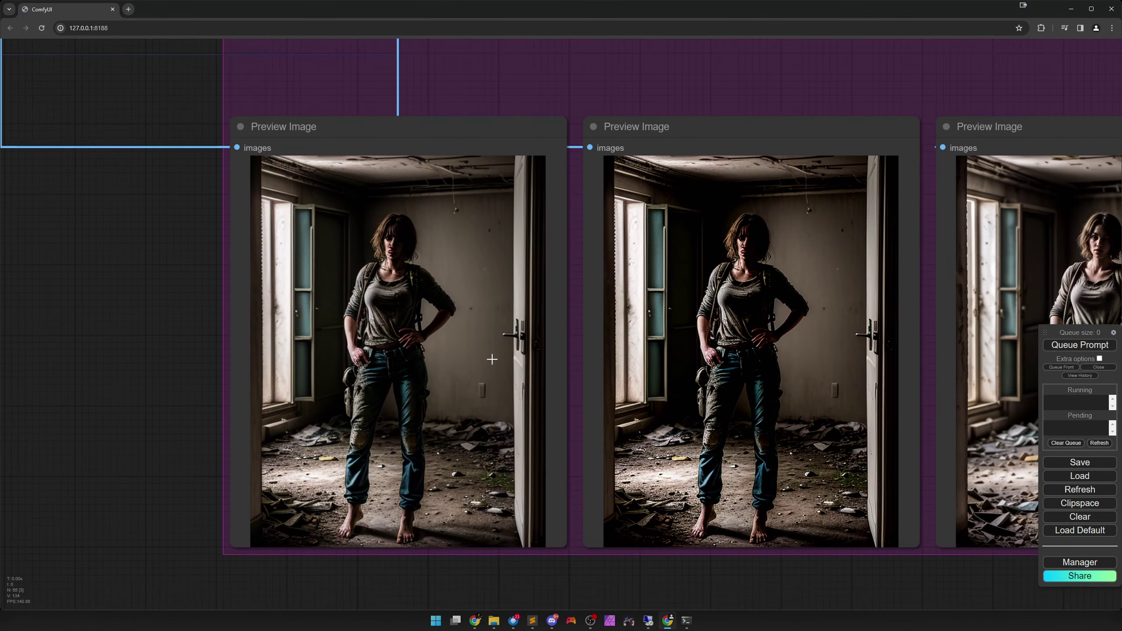
pyautogui.scroll(1, 552, 367)
pyautogui.moveTo(604, 345); pyautogui.dragTo(597, 343)
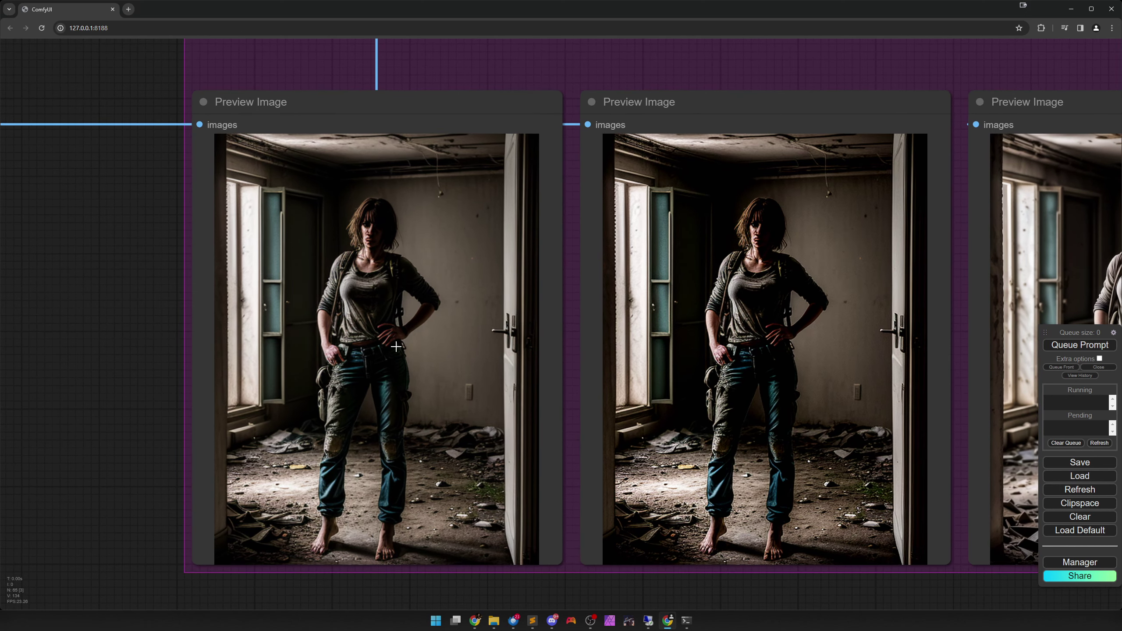
pyautogui.click(396, 347)
pyautogui.click(688, 332)
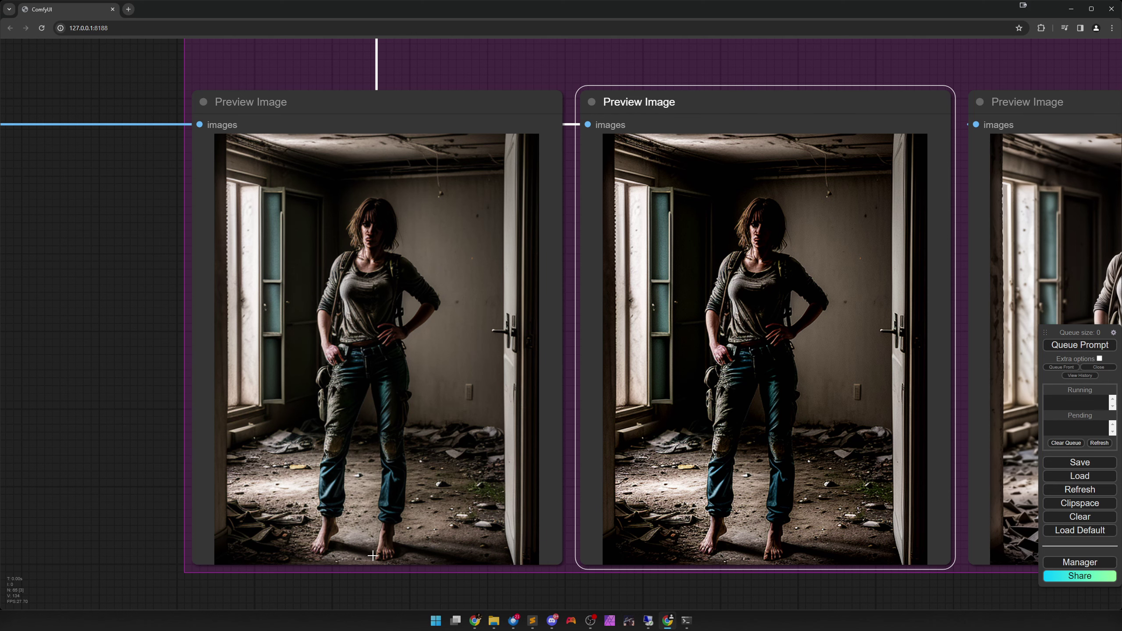
pyautogui.moveTo(741, 498); pyautogui.dragTo(766, 511)
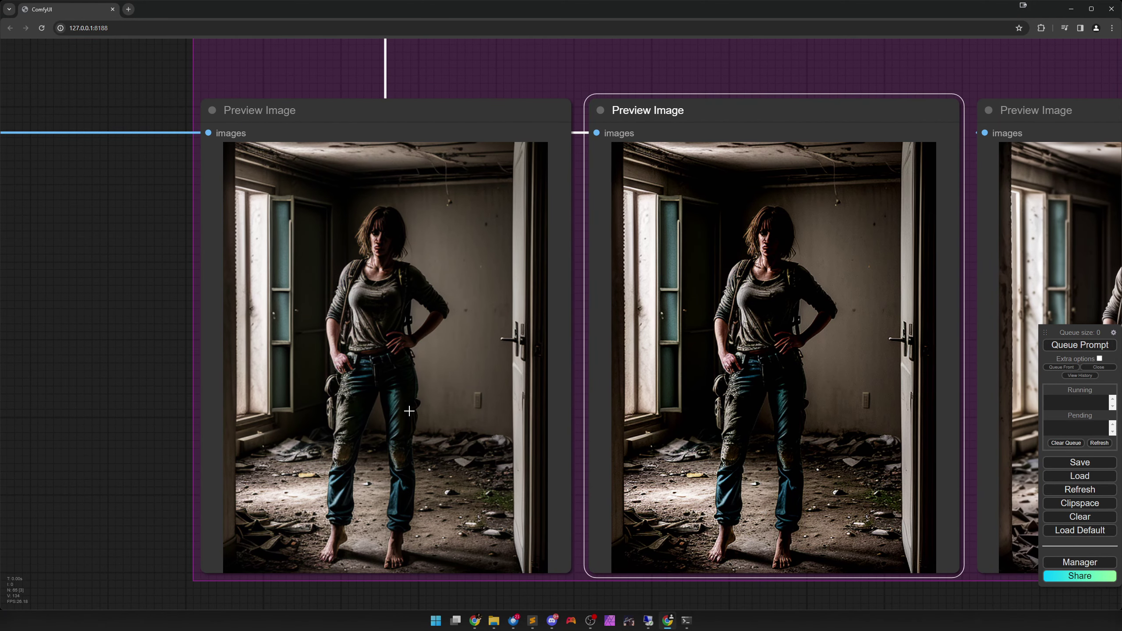
# - Return to the blue group and select the revAnimated Load Checkpoint node to examine its link to the lower ModelMergeSimple node
pyautogui.scroll(-4, 400, 403)
pyautogui.scroll(-5, 400, 402)
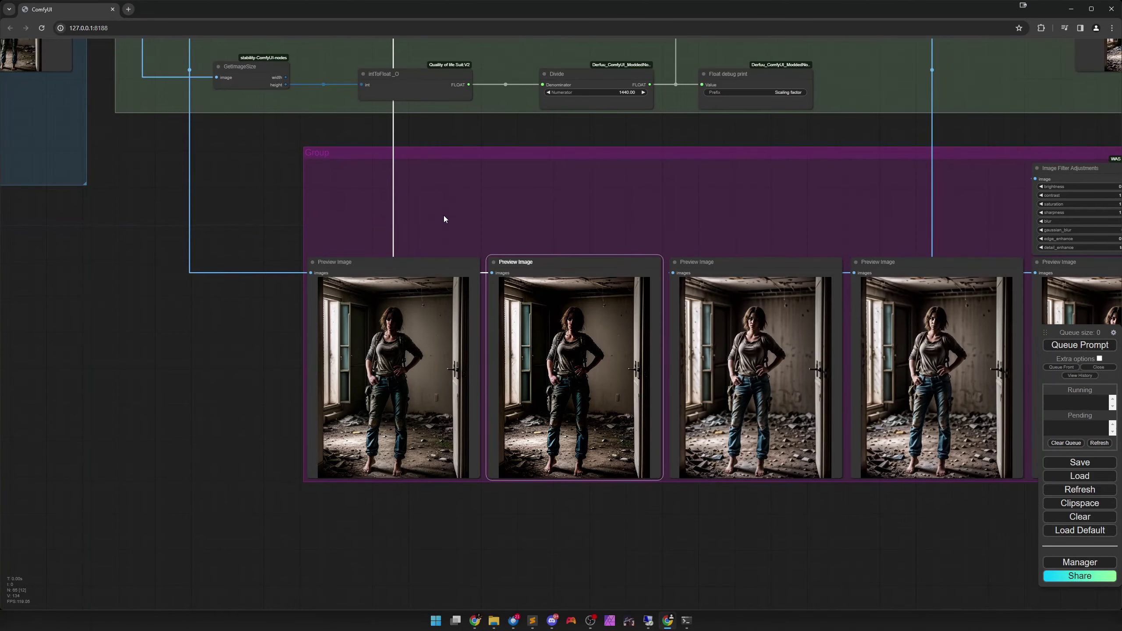
pyautogui.moveTo(446, 218); pyautogui.dragTo(495, 420)
pyautogui.moveTo(385, 213); pyautogui.dragTo(811, 460)
pyautogui.scroll(-3, 811, 460)
pyautogui.moveTo(437, 418); pyautogui.dragTo(669, 409)
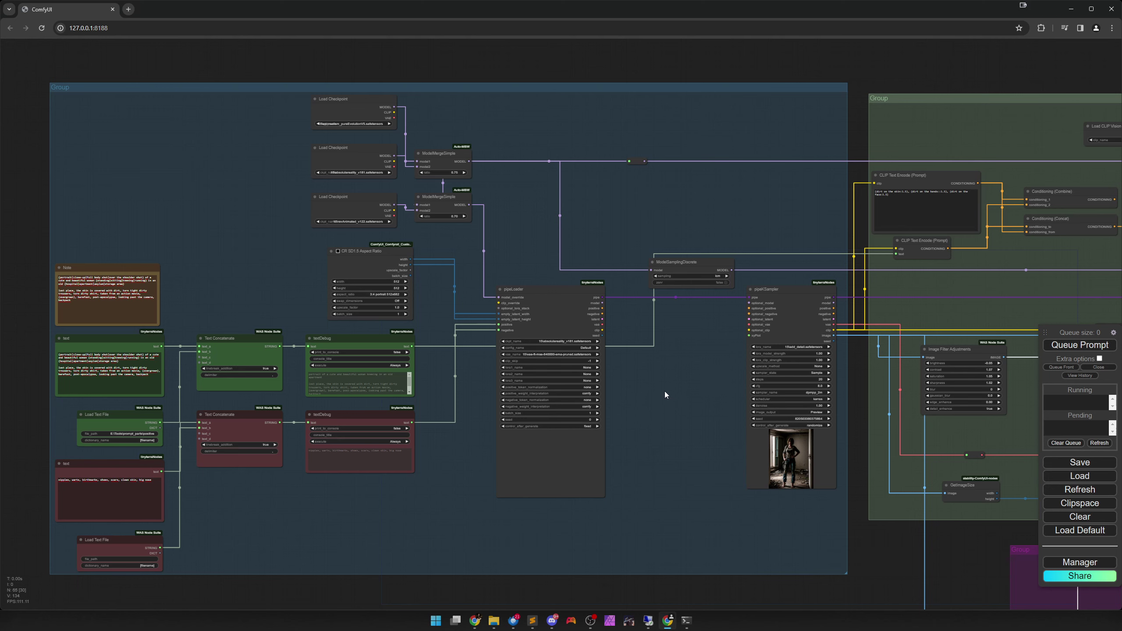
pyautogui.click(344, 207)
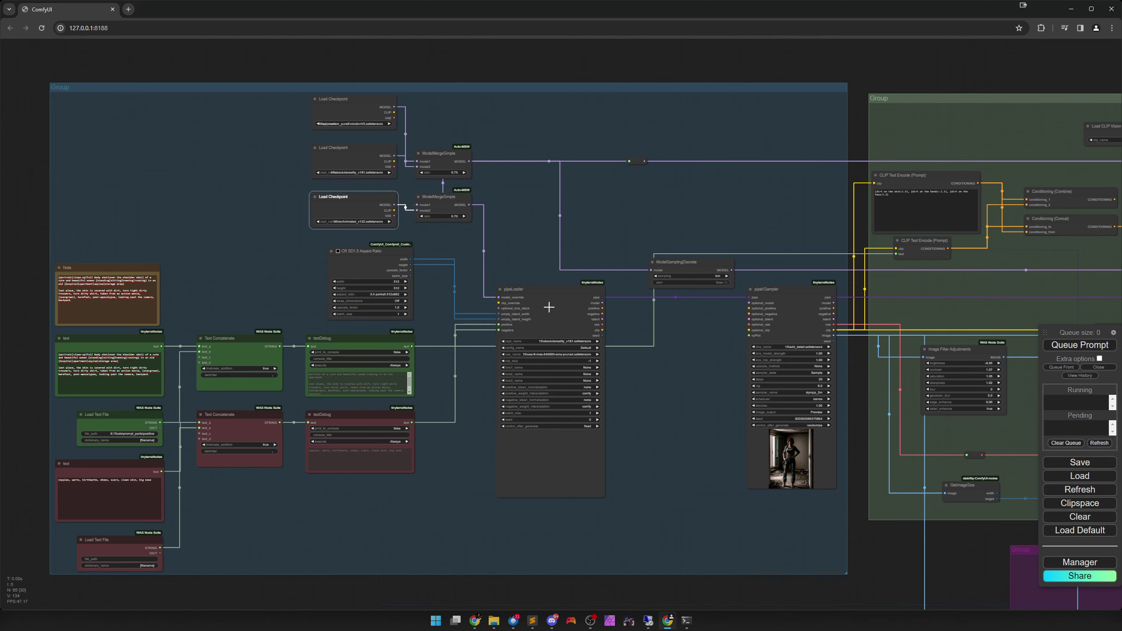
pyautogui.scroll(5, 539, 243)
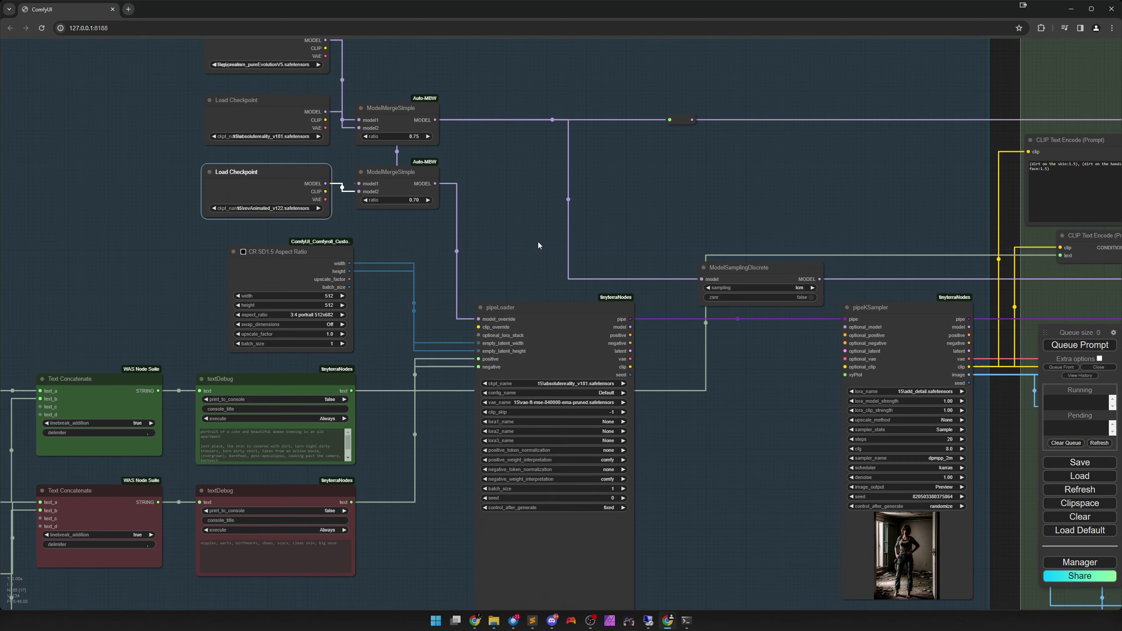
pyautogui.moveTo(522, 207); pyautogui.dragTo(525, 253)
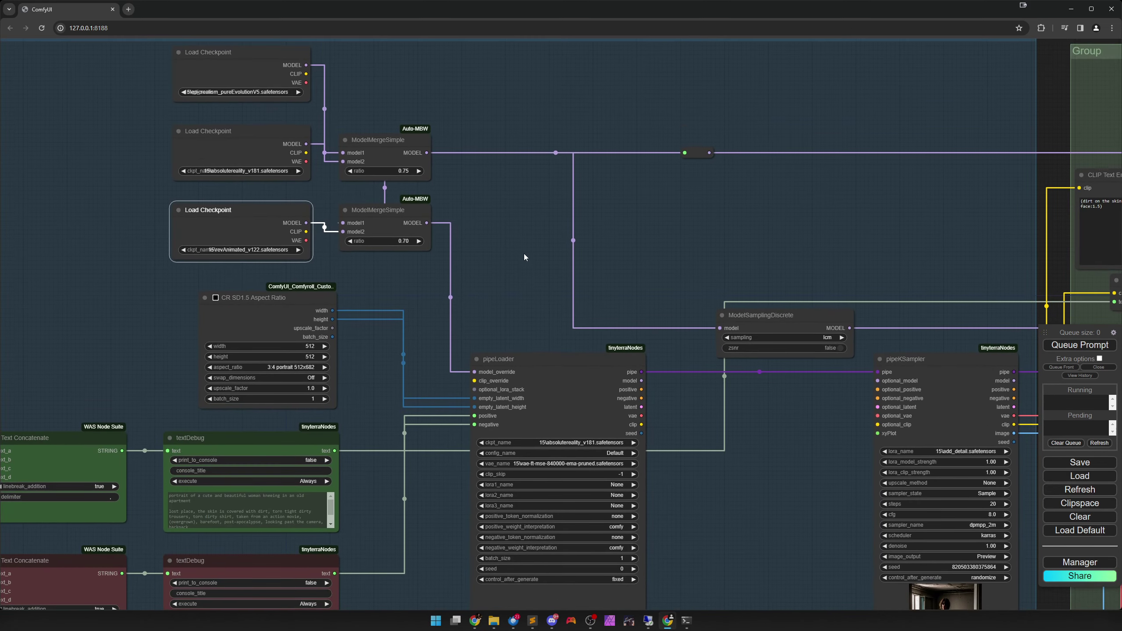
# - Trace the upper ModelMergeSimple output to the reroute and ModelSamplingDiscrete nodes, and select the revAnimated Load Checkpoint node for comparison
pyautogui.click(381, 147)
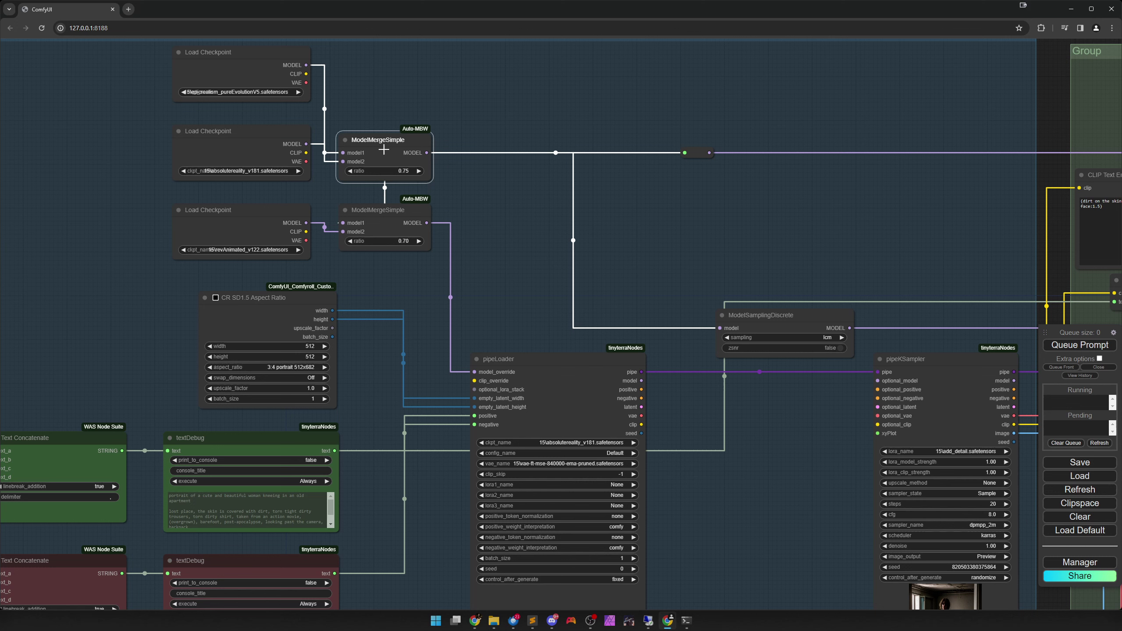
pyautogui.click(698, 153)
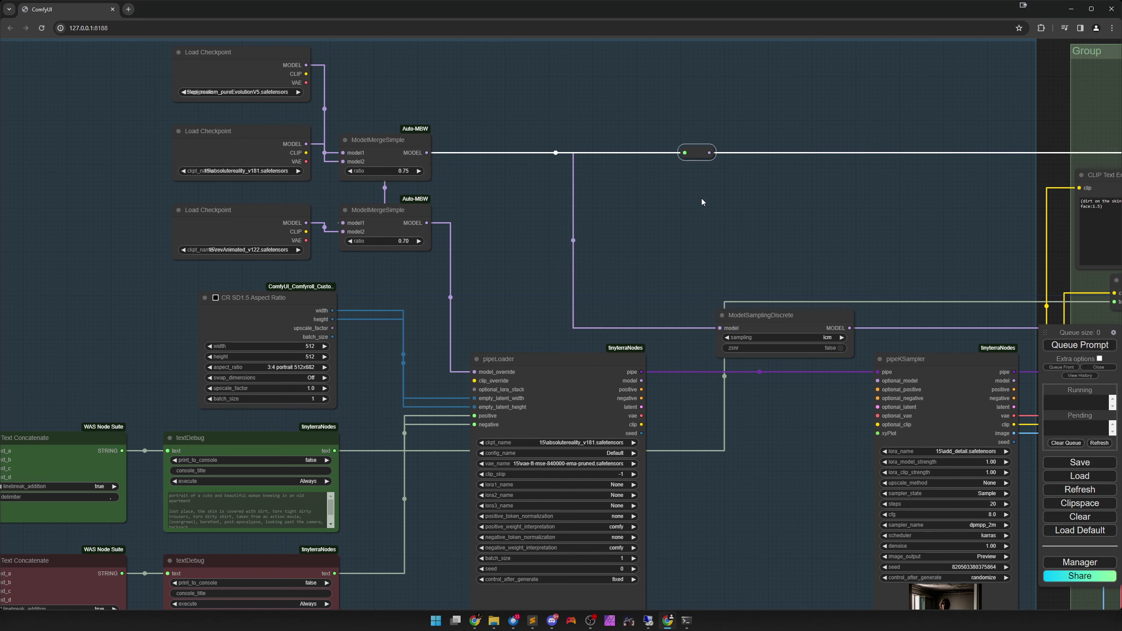
pyautogui.click(782, 317)
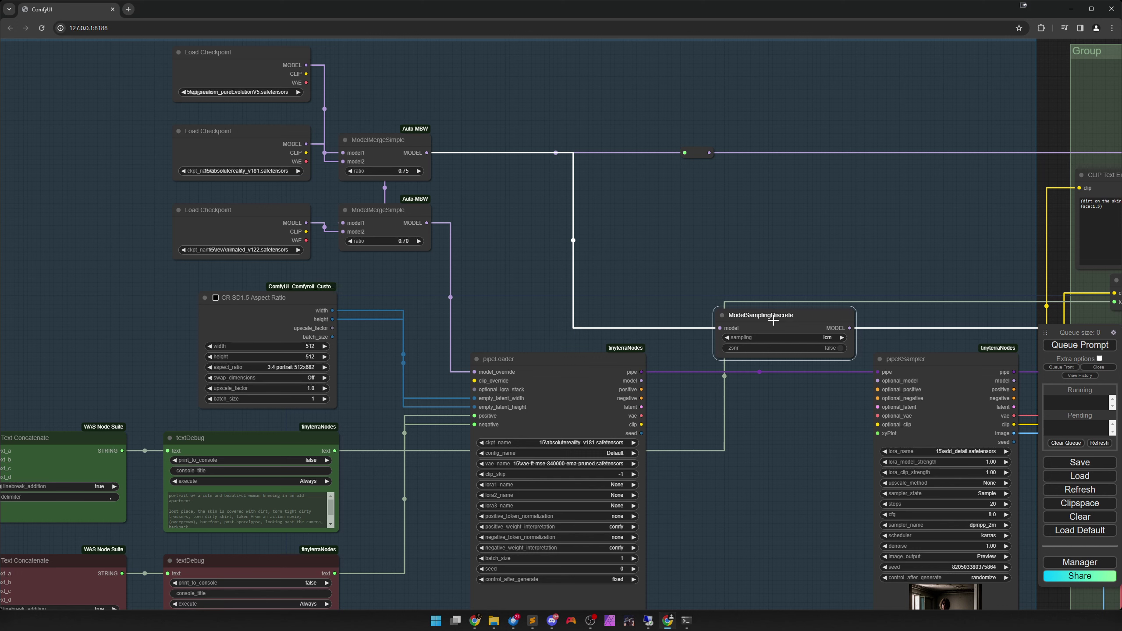
pyautogui.click(390, 152)
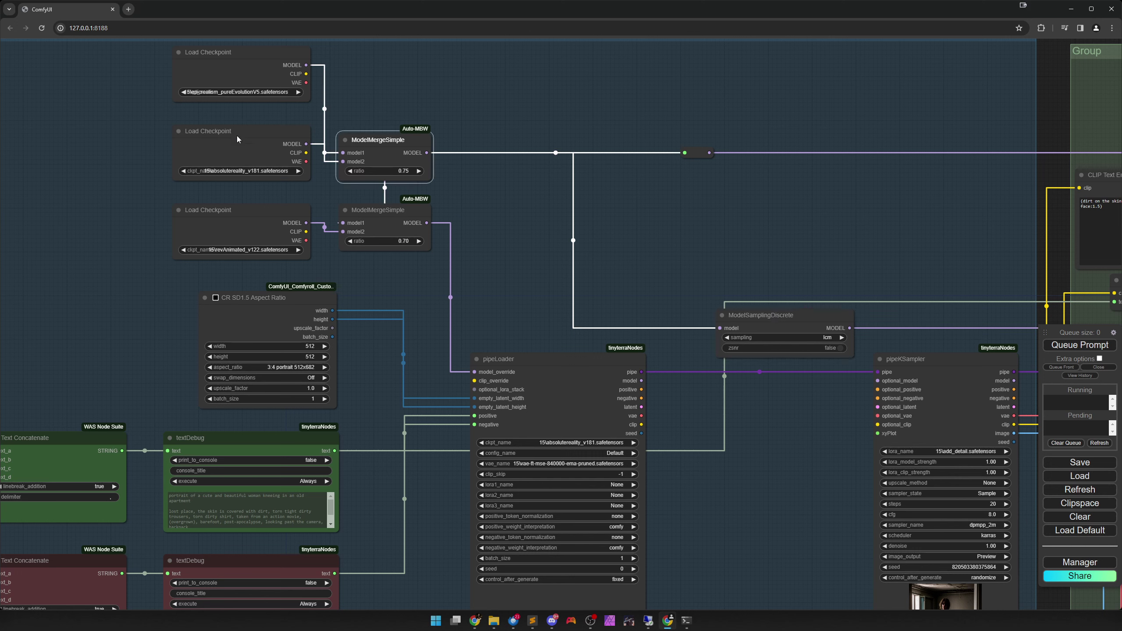
pyautogui.click(234, 233)
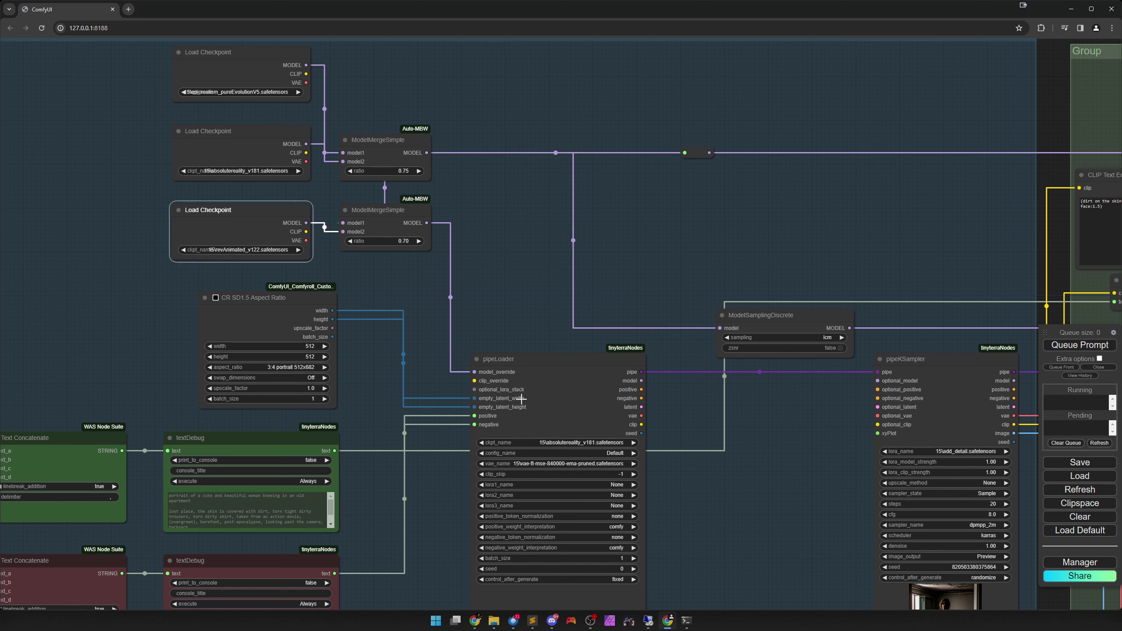
pyautogui.click(783, 418)
# - Select the ModelSamplingDiscrete node, examine its sampling setting and model links, and clear the selection
pyautogui.scroll(-4, 783, 420)
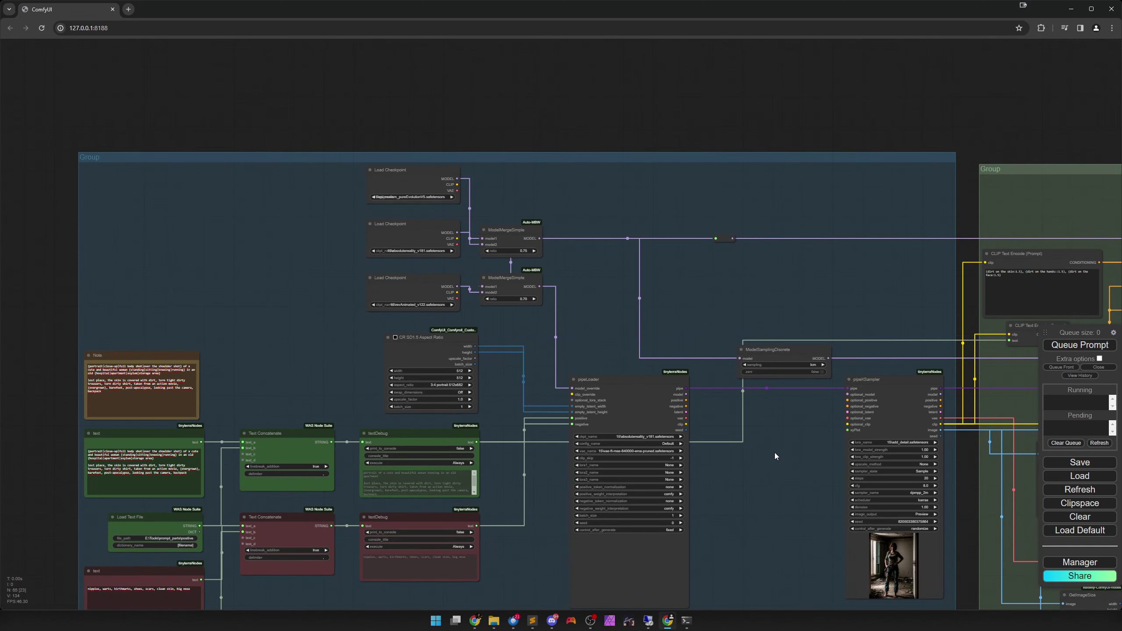
pyautogui.moveTo(776, 452); pyautogui.dragTo(514, 435)
pyautogui.click(519, 334)
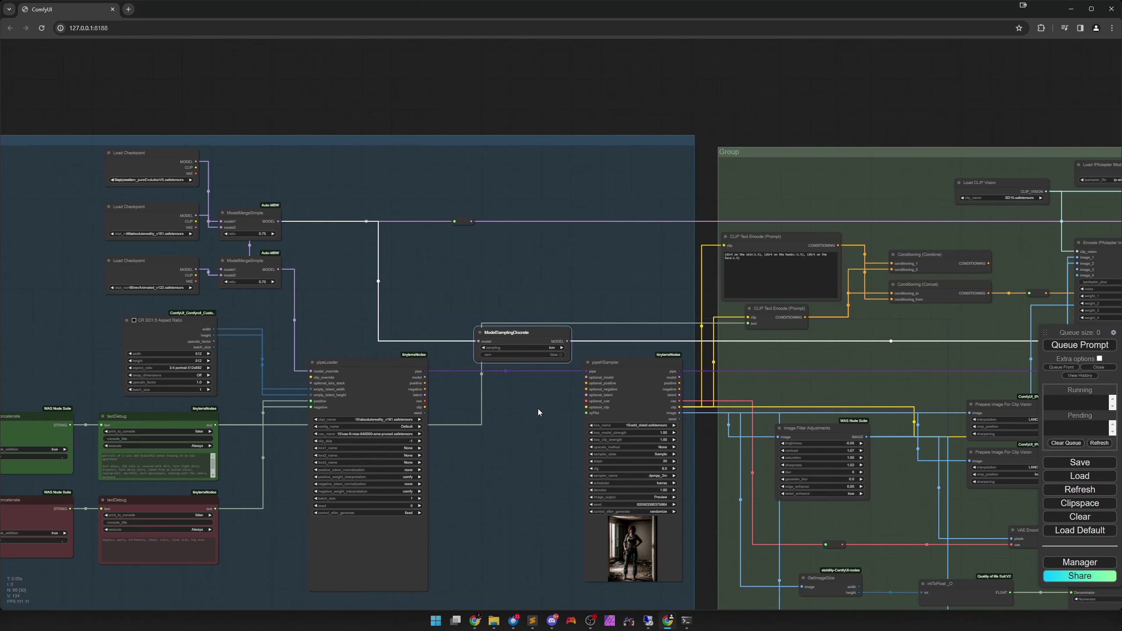
pyautogui.scroll(6, 535, 408)
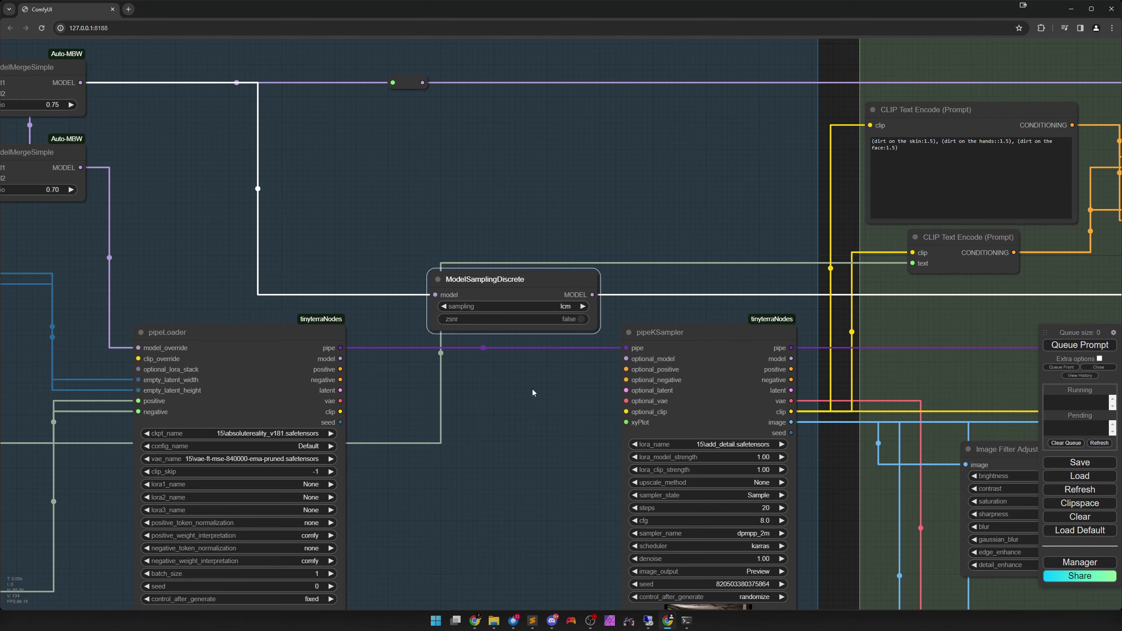
pyautogui.click(532, 390)
# - Examine the LoRA, steps, cfg, sampler and scheduler settings of the pipeKSampler node in the green group
pyautogui.scroll(-4, 554, 421)
pyautogui.moveTo(821, 395); pyautogui.dragTo(291, 319)
pyautogui.moveTo(501, 345); pyautogui.dragTo(311, 333)
pyautogui.moveTo(547, 334); pyautogui.dragTo(11, 315)
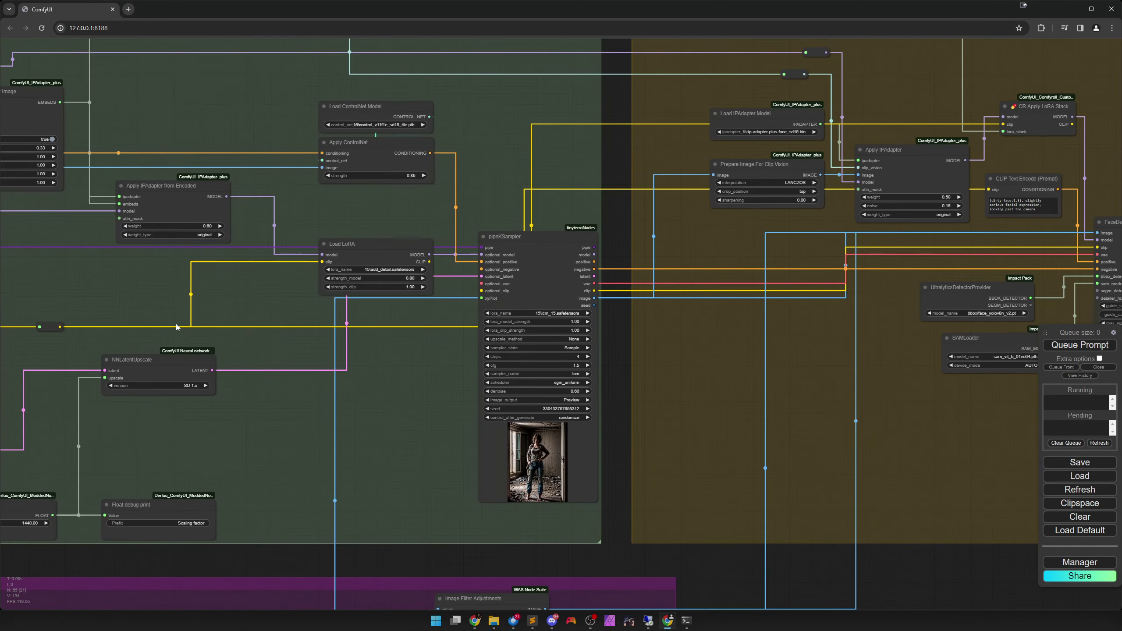
pyautogui.scroll(7, 544, 362)
pyautogui.moveTo(691, 368); pyautogui.dragTo(699, 294)
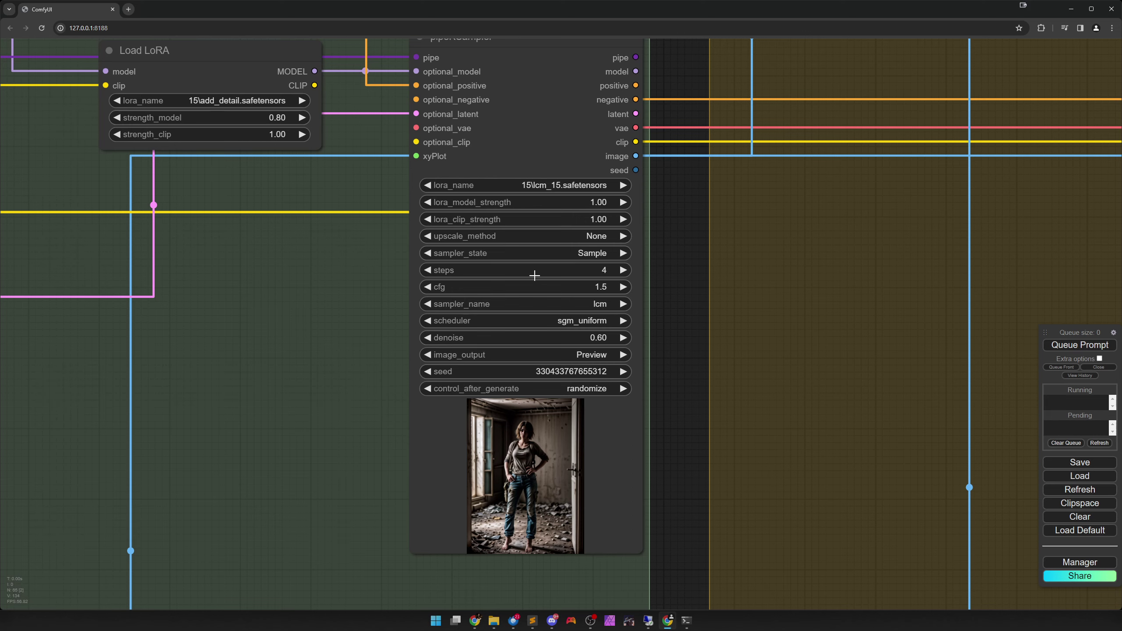
# - Review the green group's nodes from the pipeKSampler back to the CLIP Text Encode prompts, including the IPAdapter, ControlNet and latent upscale nodes
pyautogui.scroll(-5, 367, 364)
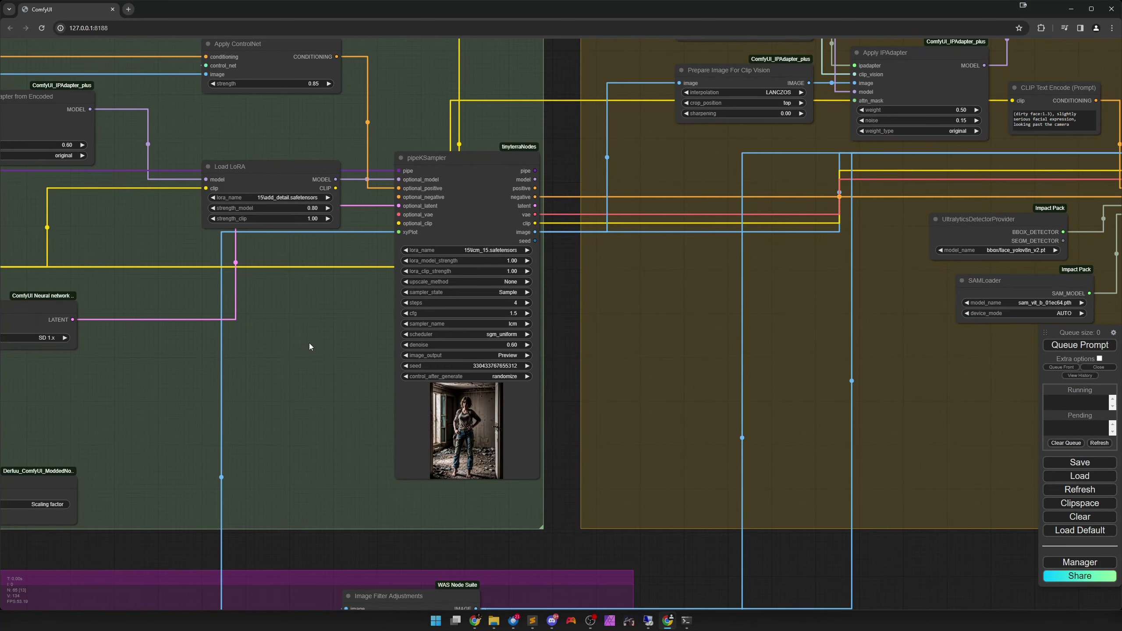
pyautogui.moveTo(307, 344); pyautogui.dragTo(525, 376)
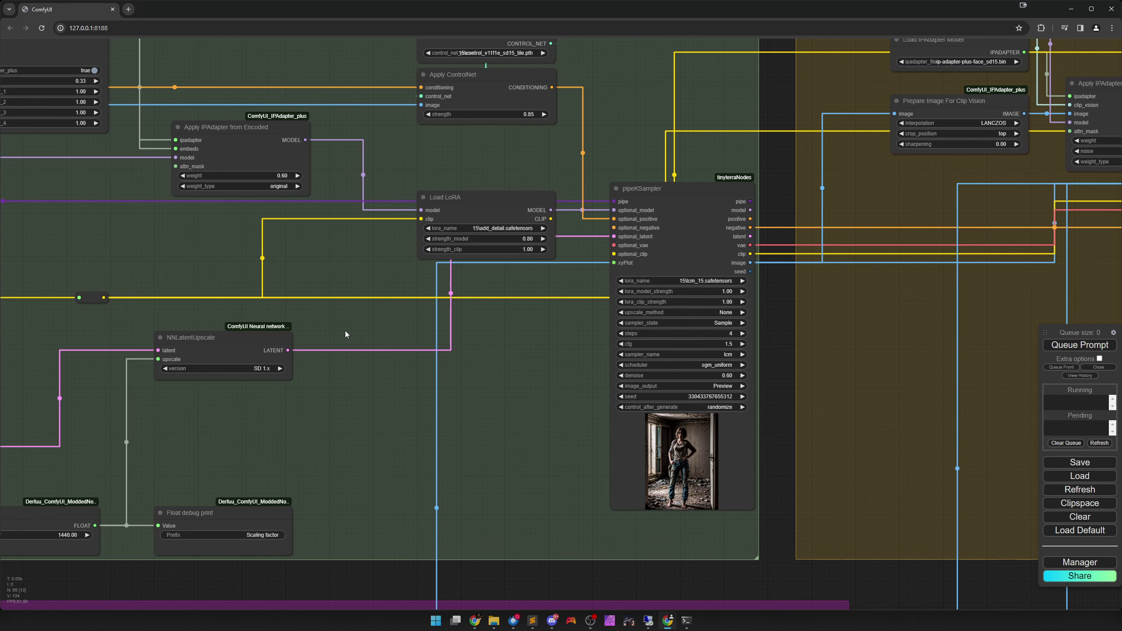
pyautogui.moveTo(346, 332); pyautogui.dragTo(626, 353)
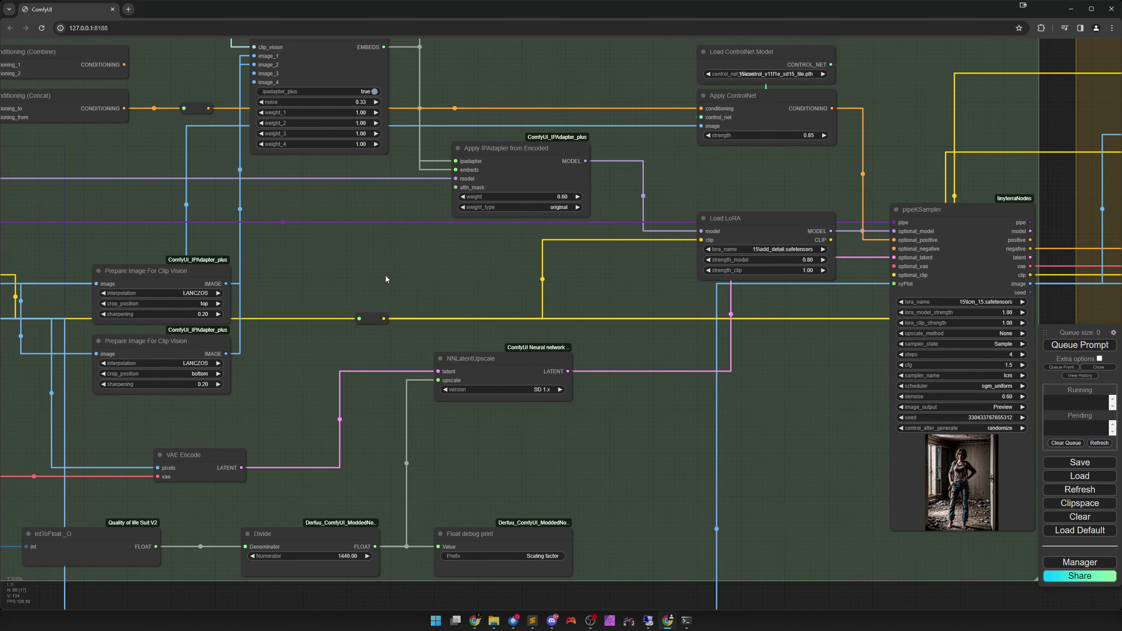
pyautogui.moveTo(386, 275); pyautogui.dragTo(449, 299)
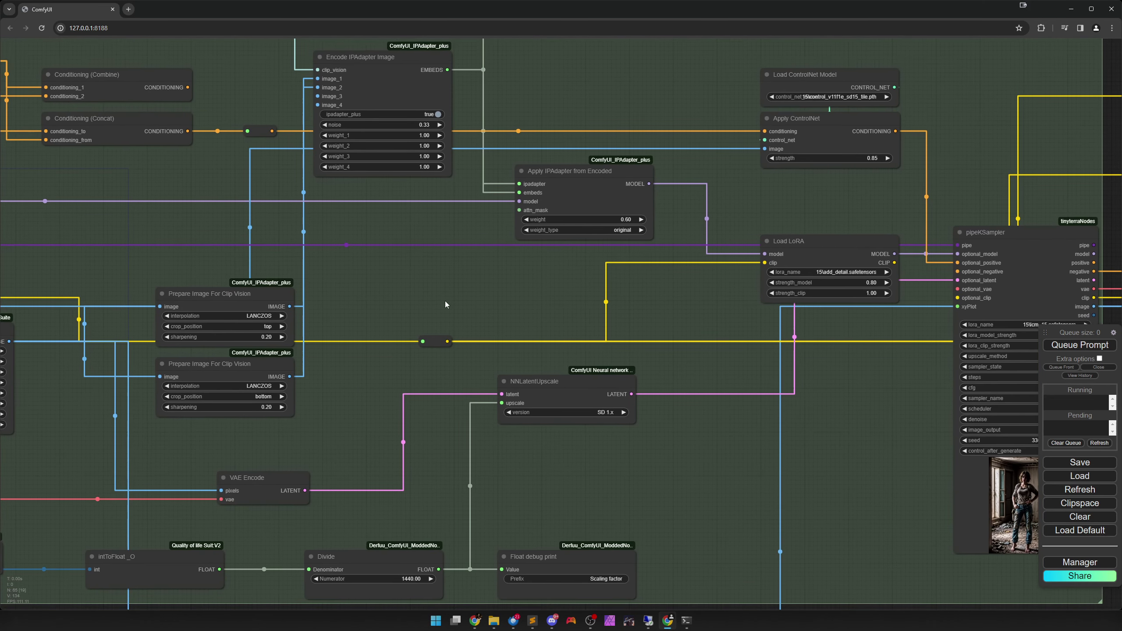
pyautogui.moveTo(428, 292); pyautogui.dragTo(774, 352)
pyautogui.moveTo(498, 308); pyautogui.dragTo(556, 327)
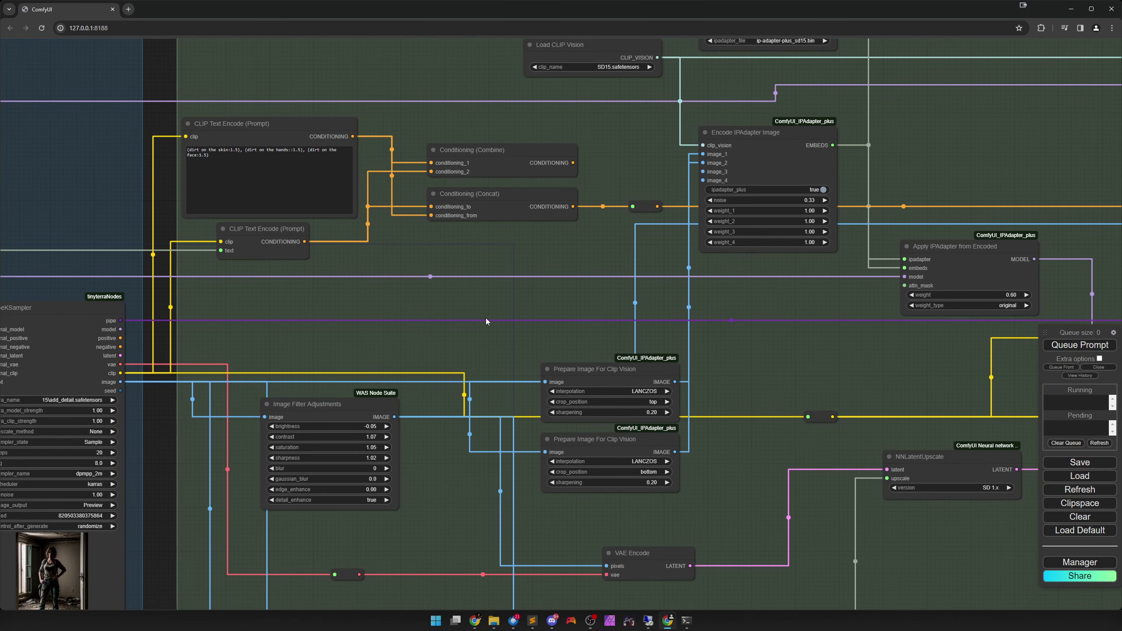
pyautogui.moveTo(638, 349); pyautogui.dragTo(376, 293)
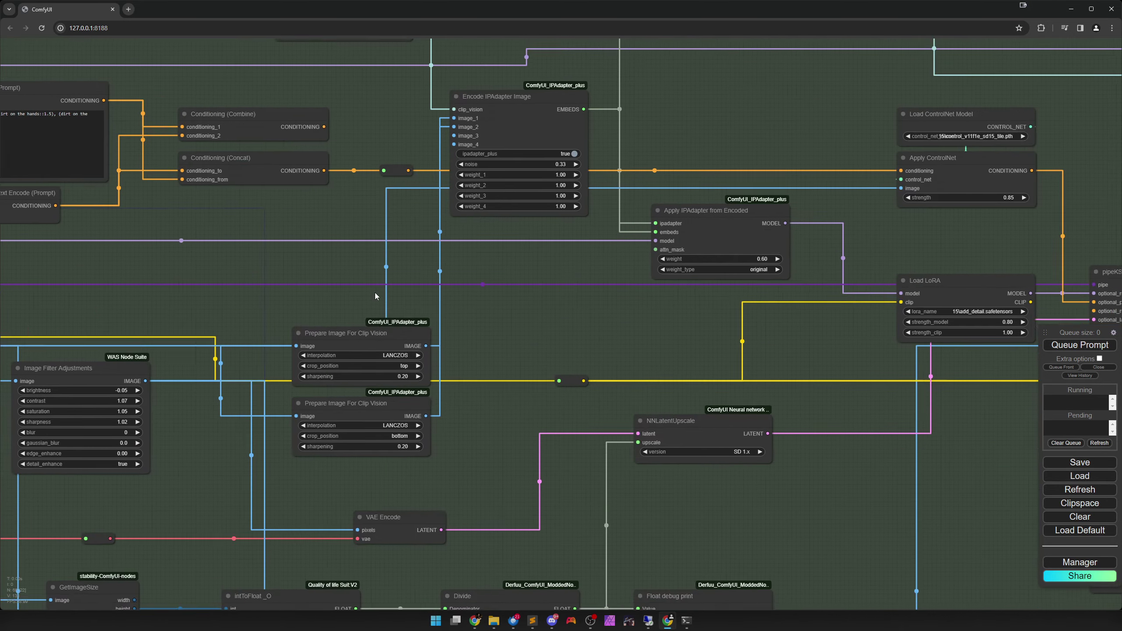
pyautogui.moveTo(574, 336); pyautogui.dragTo(394, 314)
# - Compare the second and third Preview Image nodes in the purple group, selecting each in turn
pyautogui.moveTo(292, 526); pyautogui.dragTo(483, 96)
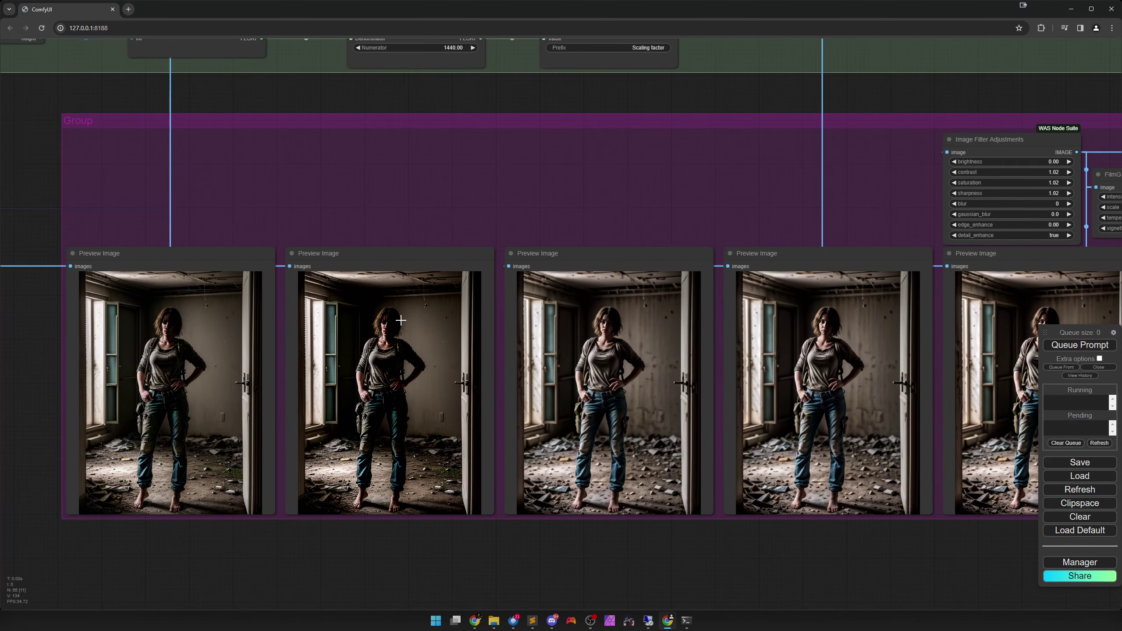
pyautogui.click(401, 320)
pyautogui.scroll(5, 412, 372)
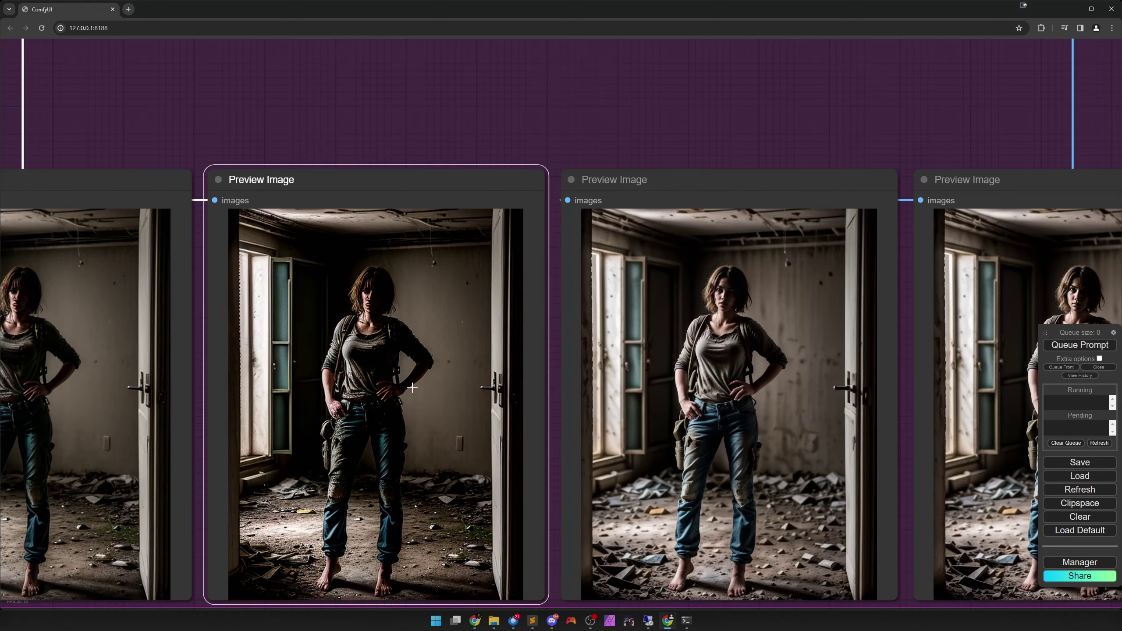
pyautogui.moveTo(411, 380); pyautogui.dragTo(363, 319)
pyautogui.scroll(1, 363, 319)
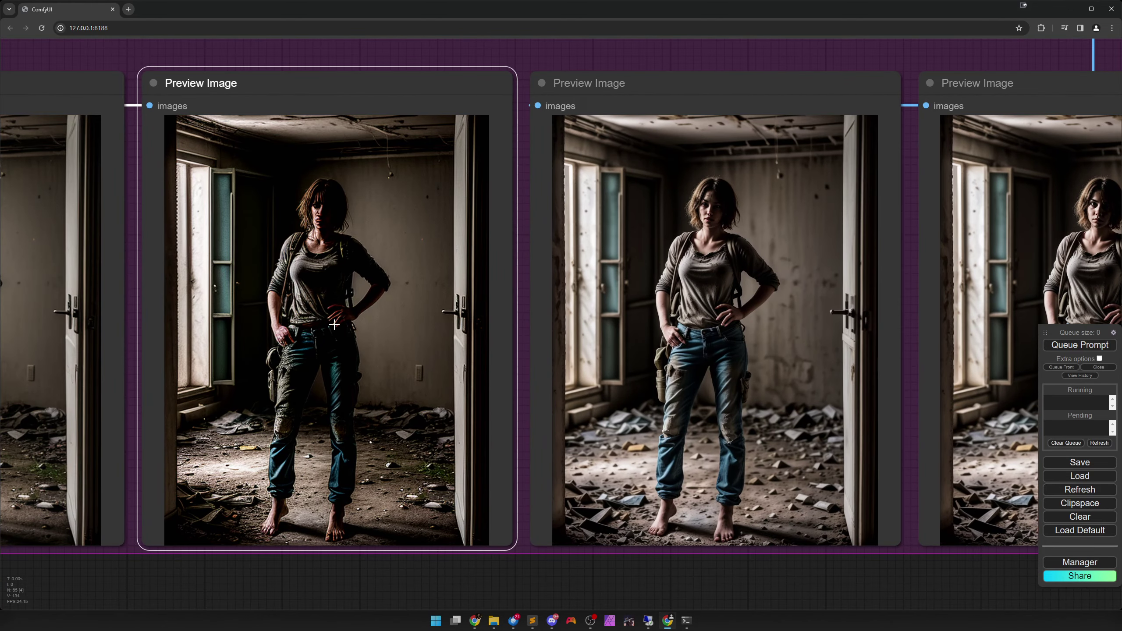
pyautogui.scroll(-1, 304, 330)
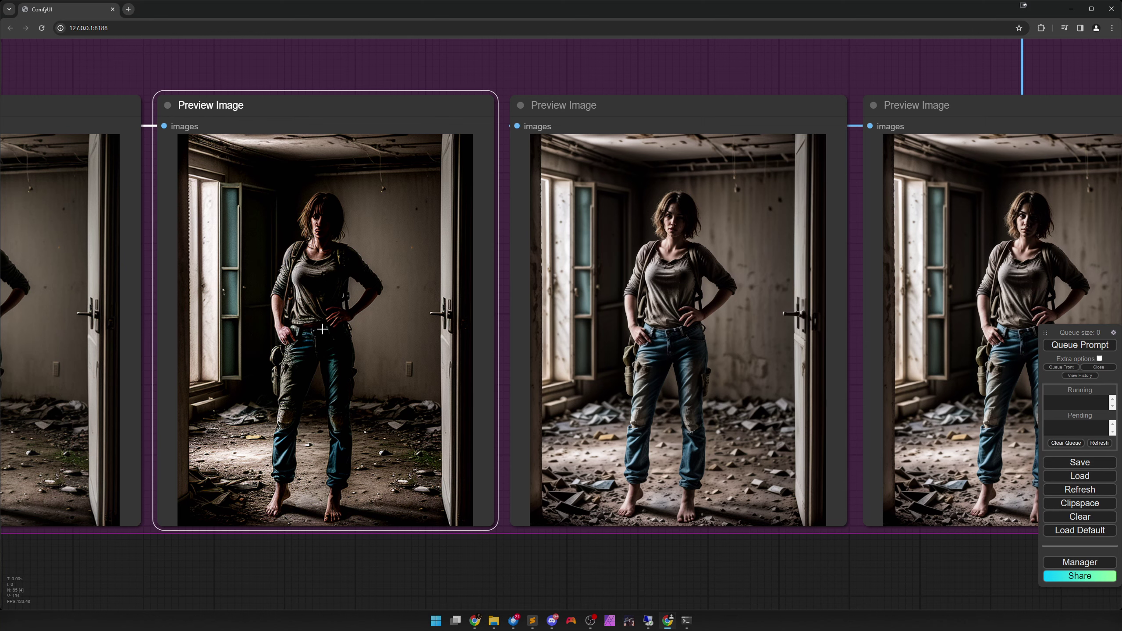
pyautogui.moveTo(305, 329); pyautogui.dragTo(403, 320)
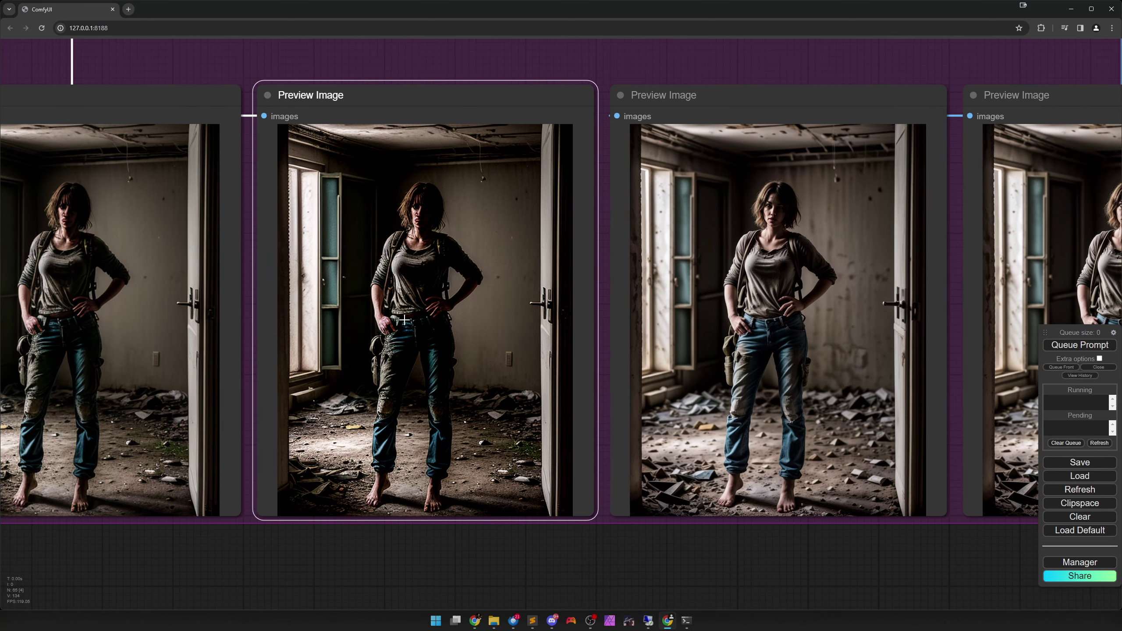
pyautogui.click(755, 279)
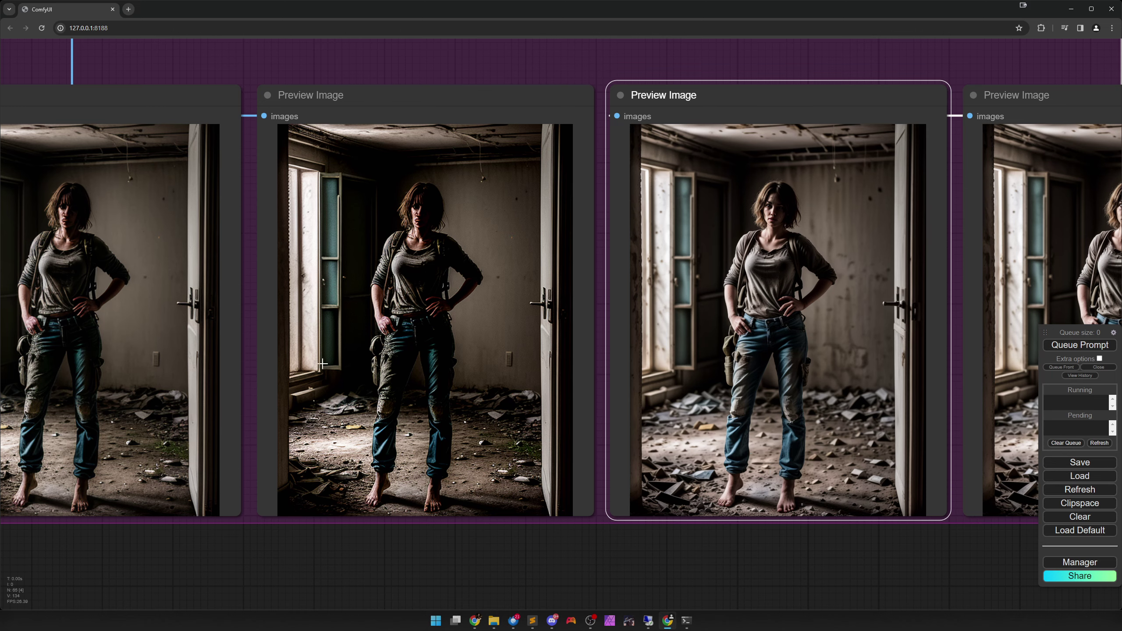
# - Trace the second Preview Image back to the Image Filter Adjustments node and examine that node's brightness, contrast, saturation and sharpness settings
pyautogui.click(406, 353)
pyautogui.scroll(-1, 405, 353)
pyautogui.scroll(-2, 405, 352)
pyautogui.moveTo(313, 125); pyautogui.dragTo(519, 476)
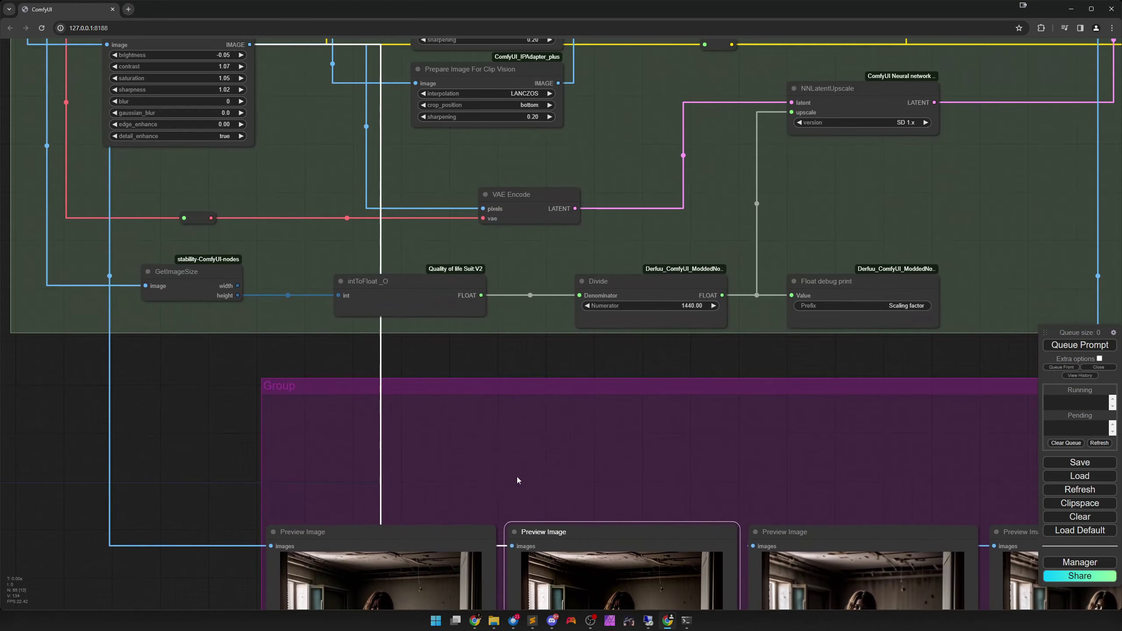
pyautogui.scroll(3, 618, 397)
pyautogui.scroll(5, 618, 397)
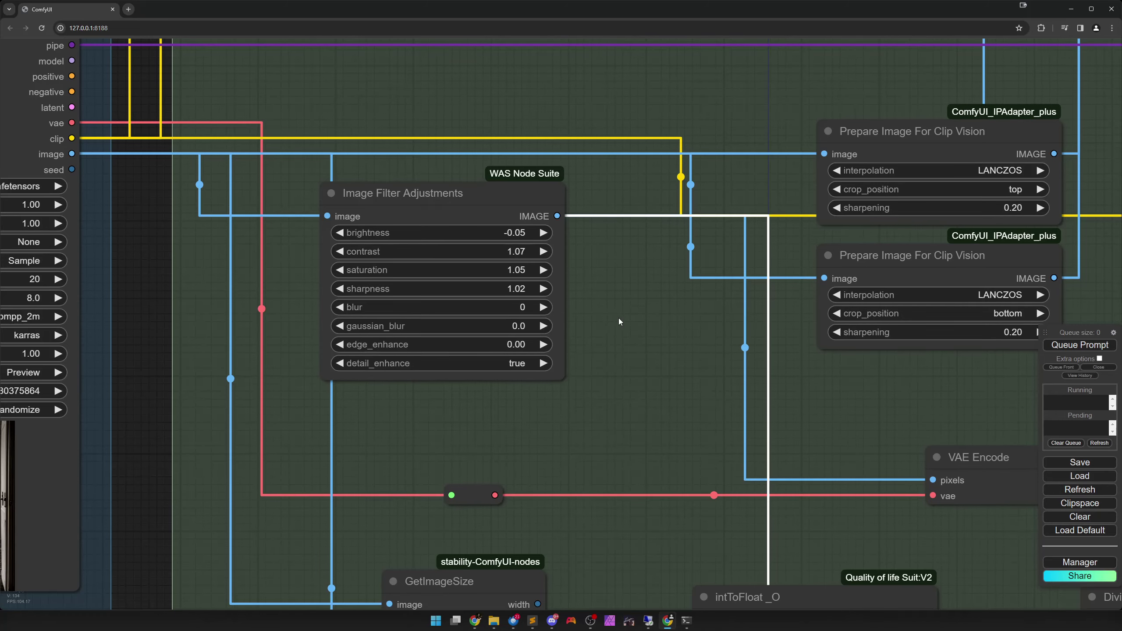
pyautogui.moveTo(619, 317); pyautogui.dragTo(721, 362)
pyautogui.click(555, 242)
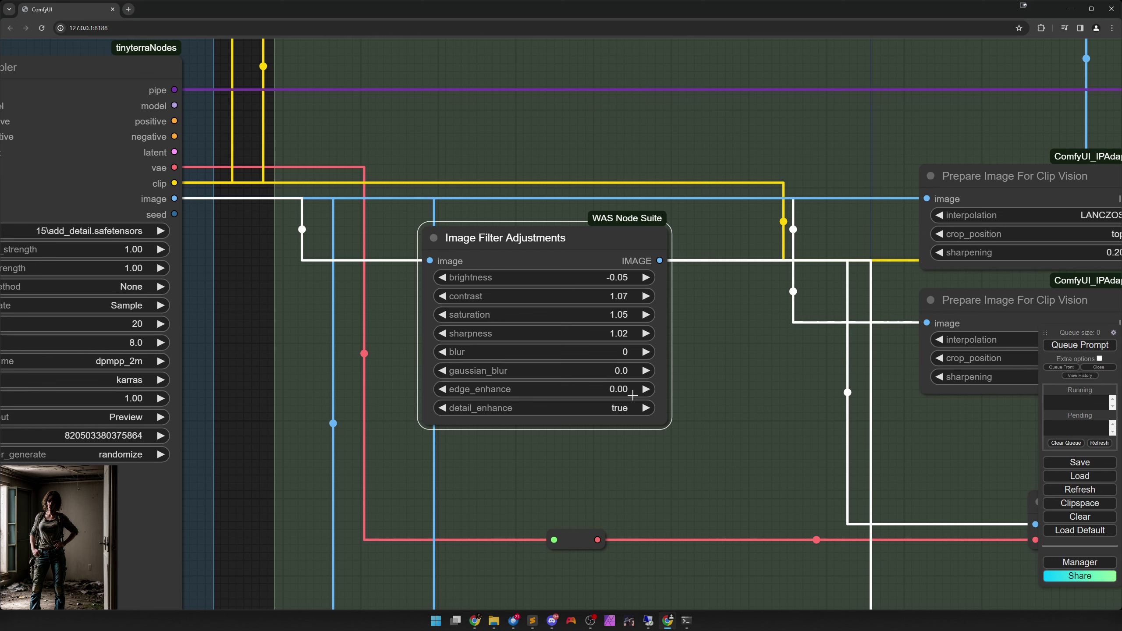
pyautogui.click(725, 416)
# - Examine the dirt prompt in the green group's larger CLIP Text Encode node, highlighting the weighted "dirt on the face" term
pyautogui.scroll(-4, 735, 399)
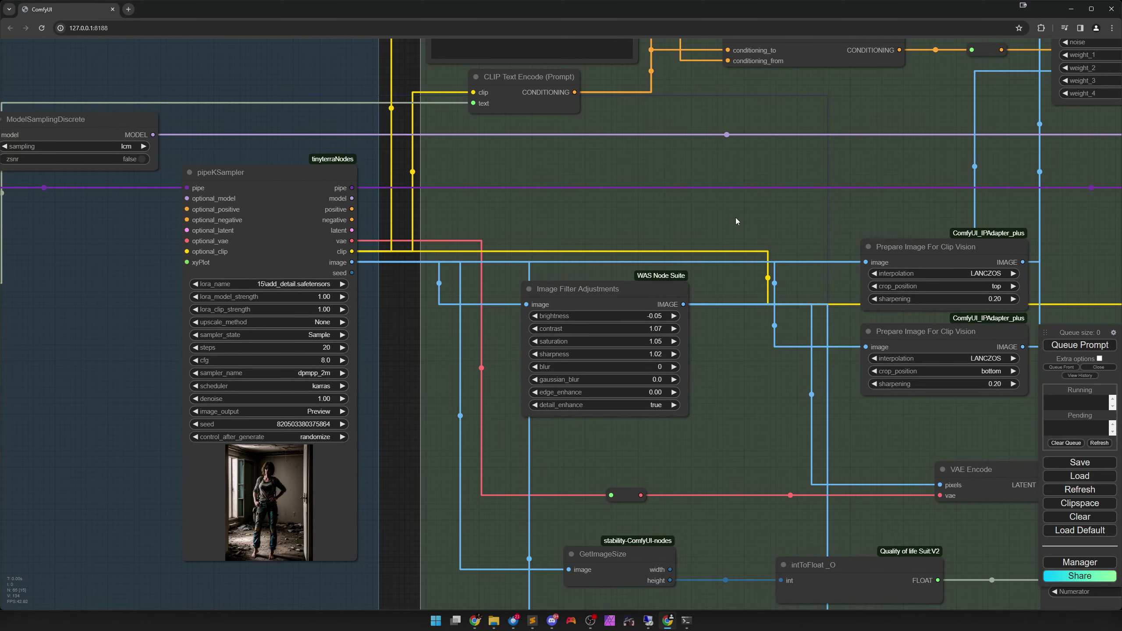
pyautogui.moveTo(736, 216); pyautogui.dragTo(698, 472)
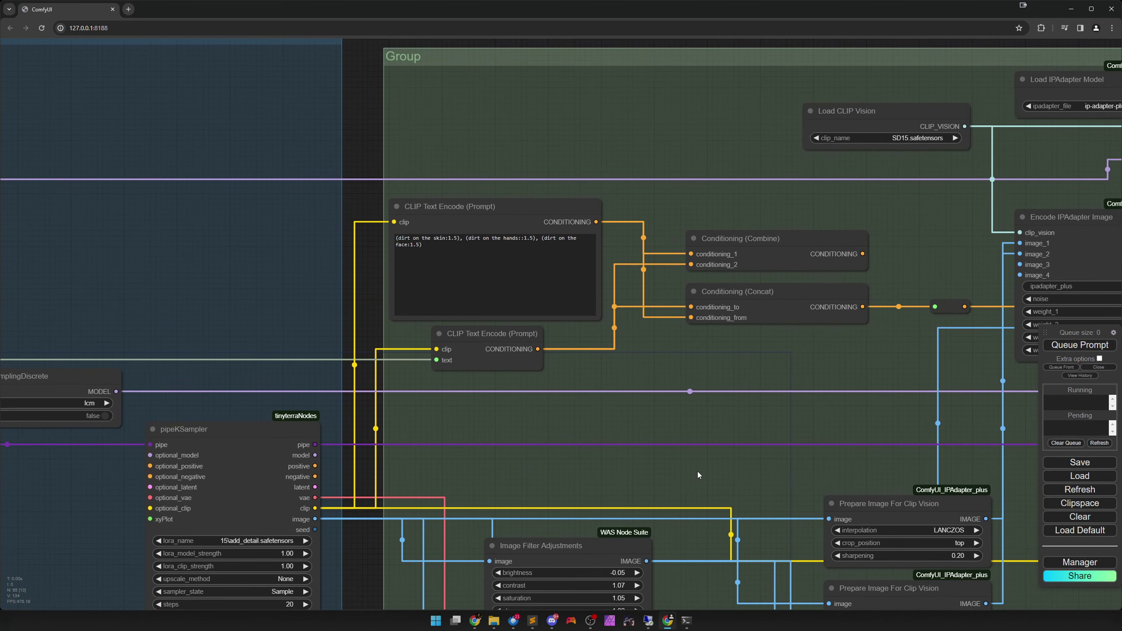
pyautogui.scroll(4, 605, 404)
pyautogui.moveTo(645, 369); pyautogui.dragTo(698, 464)
pyautogui.click(513, 242)
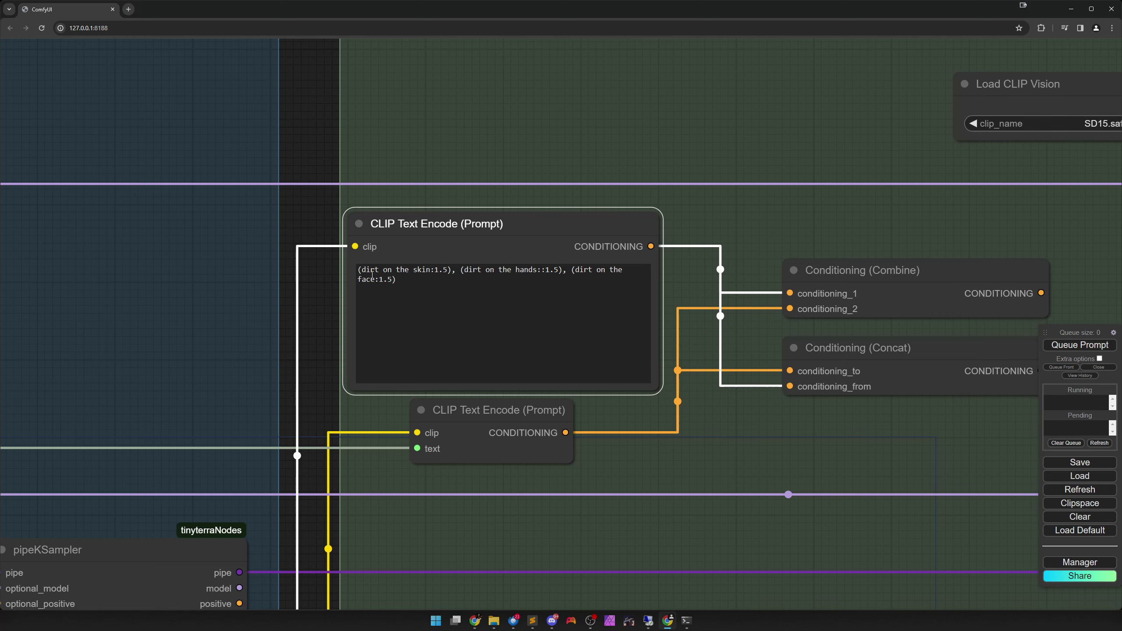
pyautogui.moveTo(361, 270); pyautogui.dragTo(392, 280)
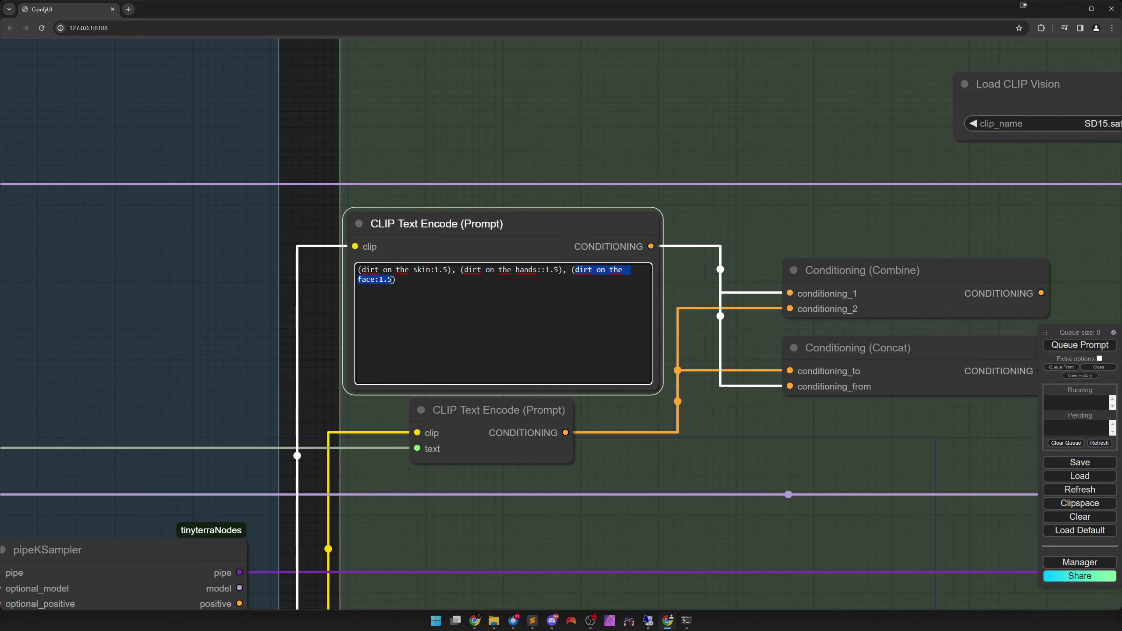
pyautogui.click(401, 283)
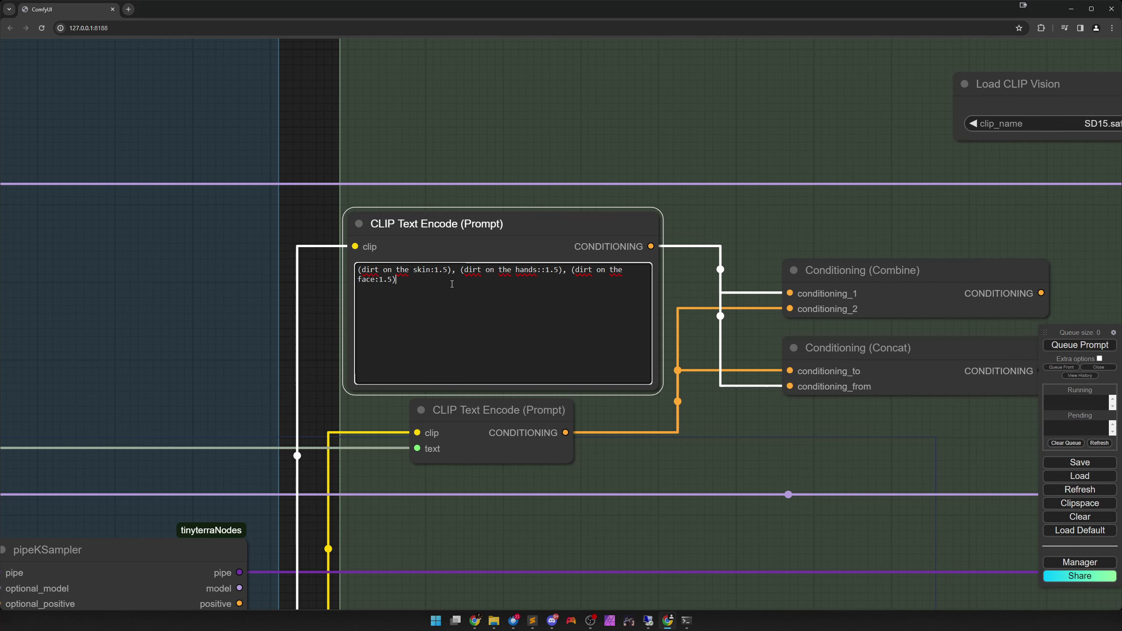
pyautogui.click(739, 432)
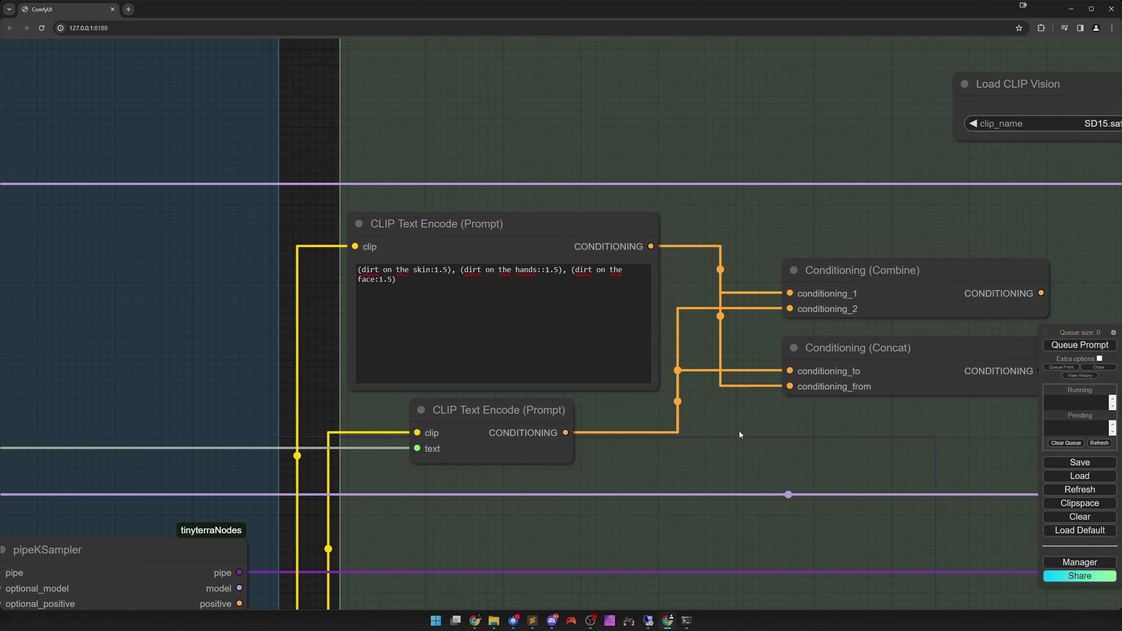
pyautogui.click(403, 279)
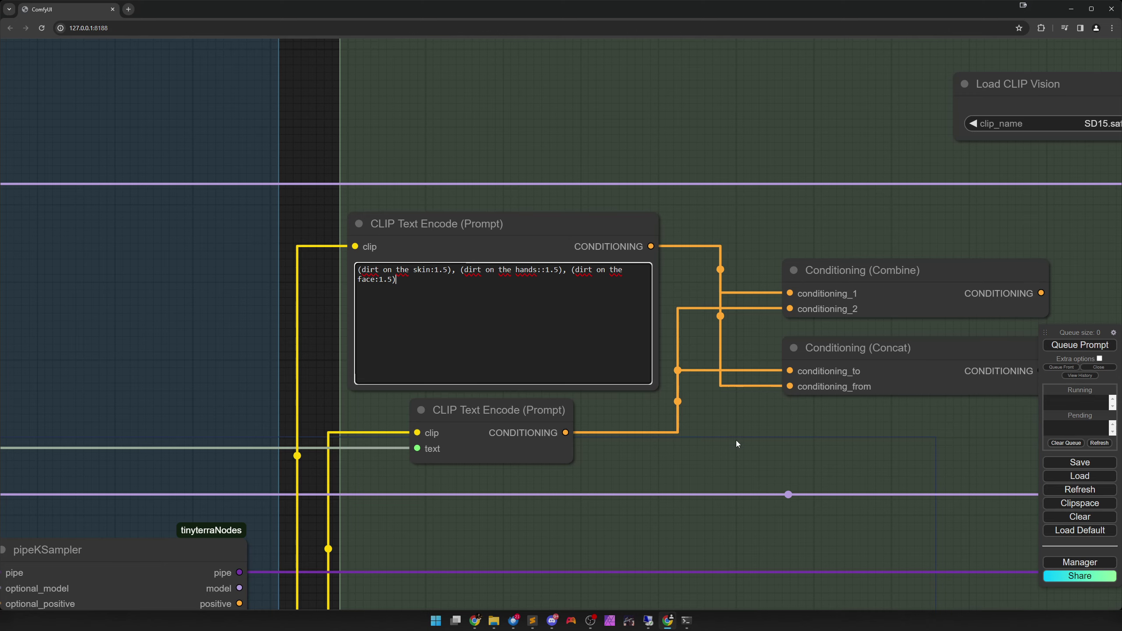
# - Select the Conditioning (Concat) node and examine its two prompt inputs and its output link
pyautogui.moveTo(737, 440); pyautogui.dragTo(513, 418)
pyautogui.click(696, 346)
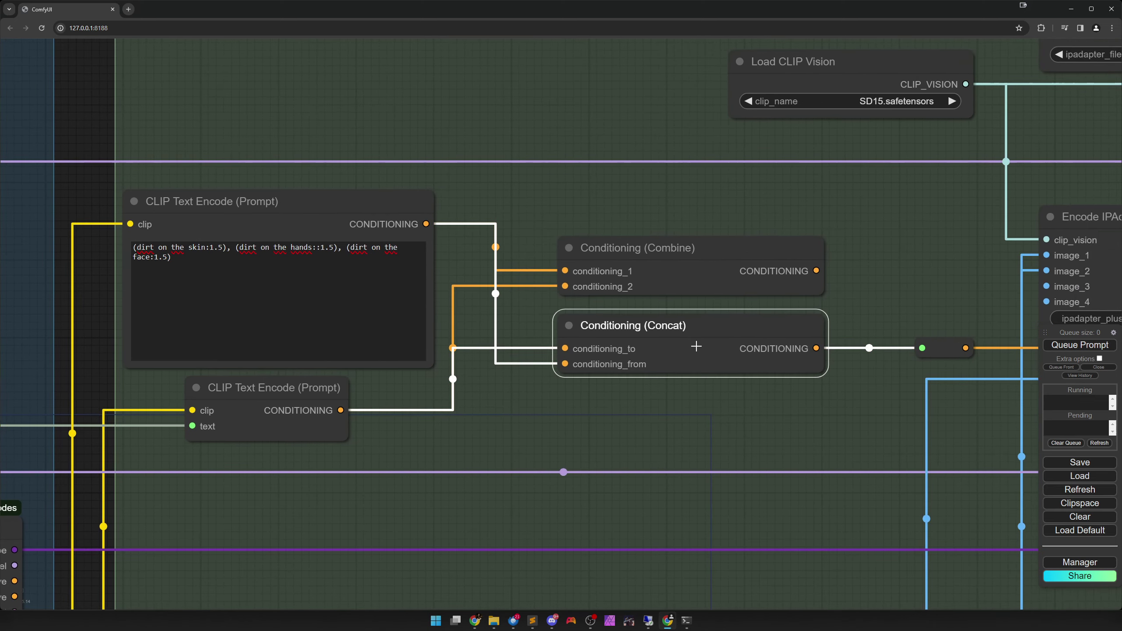
pyautogui.moveTo(703, 413); pyautogui.dragTo(602, 400)
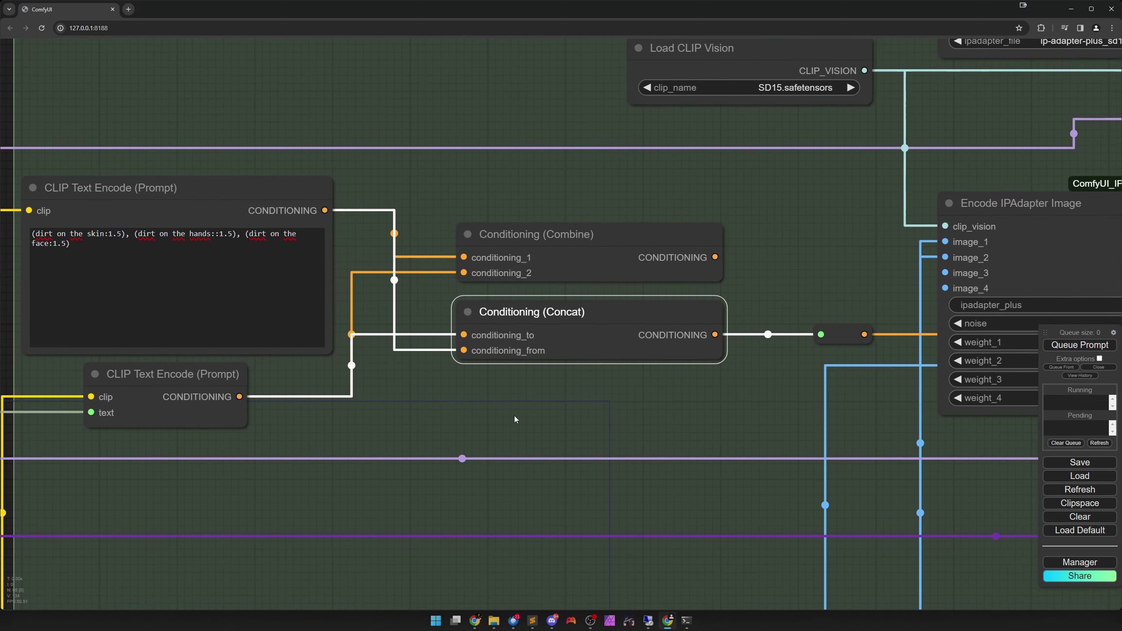
# - Select the smaller CLIP Text Encode node and trace its text input back to the green textDebug node
pyautogui.scroll(-5, 515, 419)
pyautogui.moveTo(371, 477); pyautogui.dragTo(619, 427)
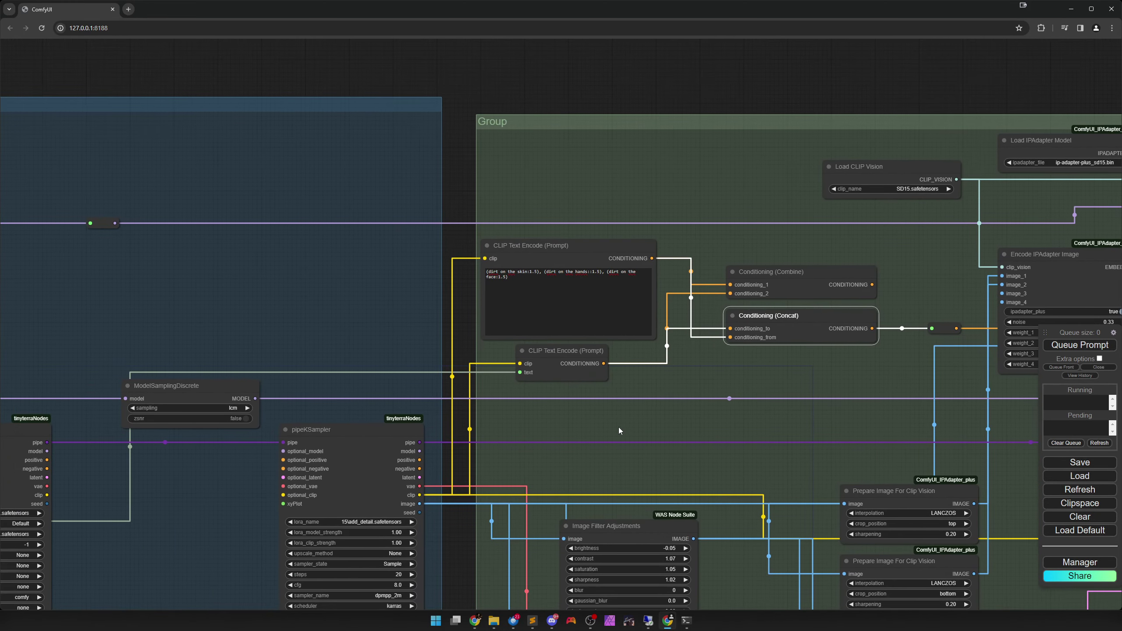
pyautogui.click(558, 374)
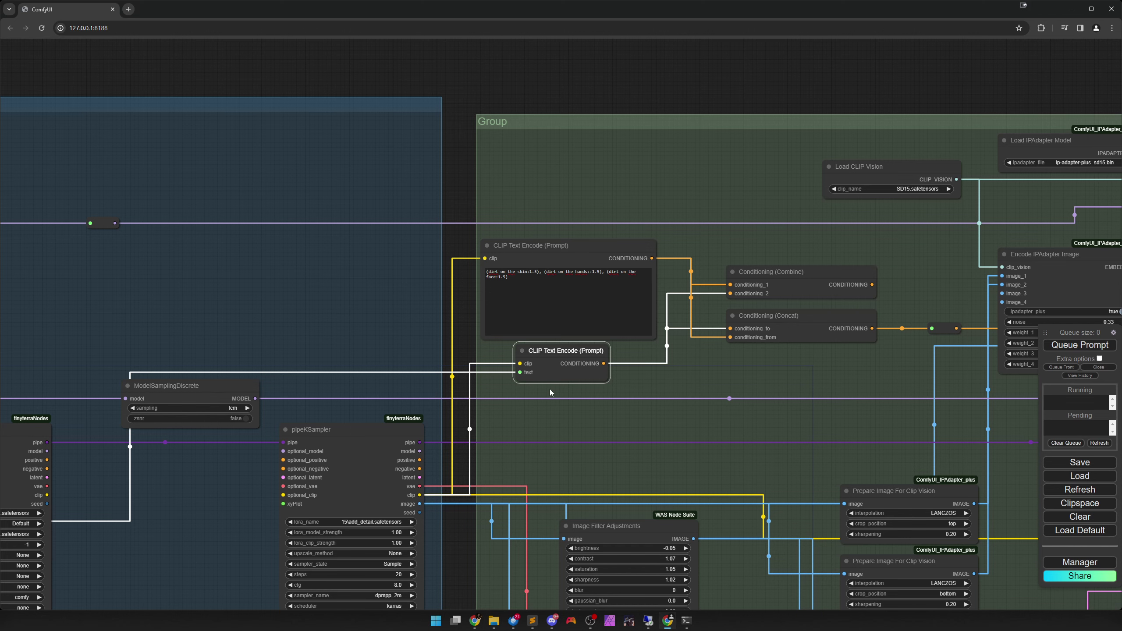
pyautogui.moveTo(614, 413); pyautogui.dragTo(994, 349)
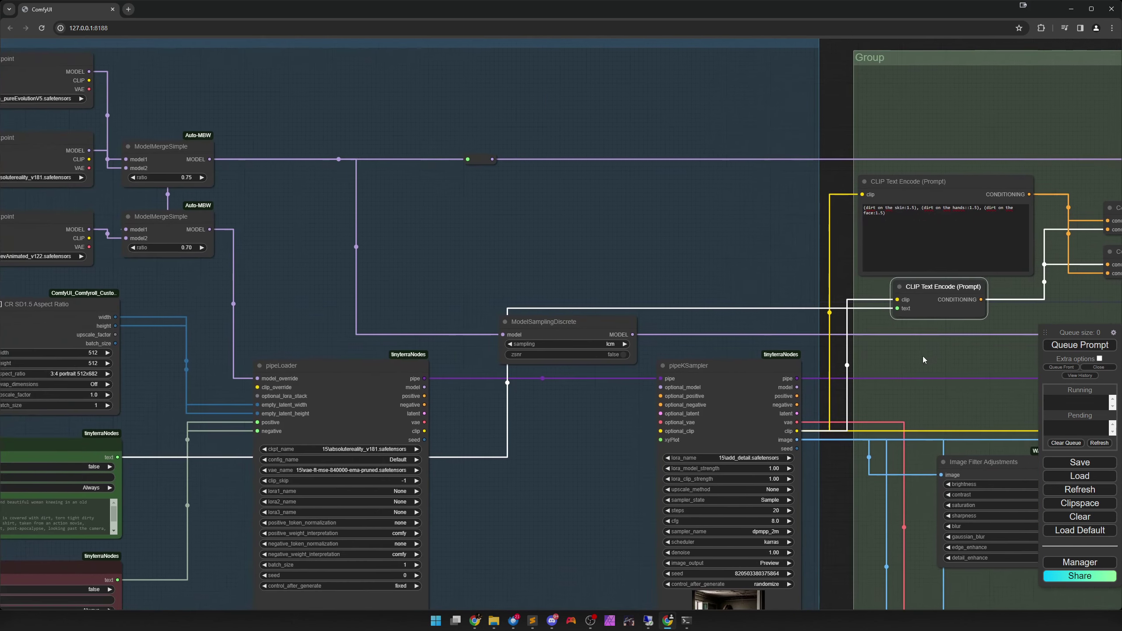
pyautogui.moveTo(229, 448); pyautogui.dragTo(375, 410)
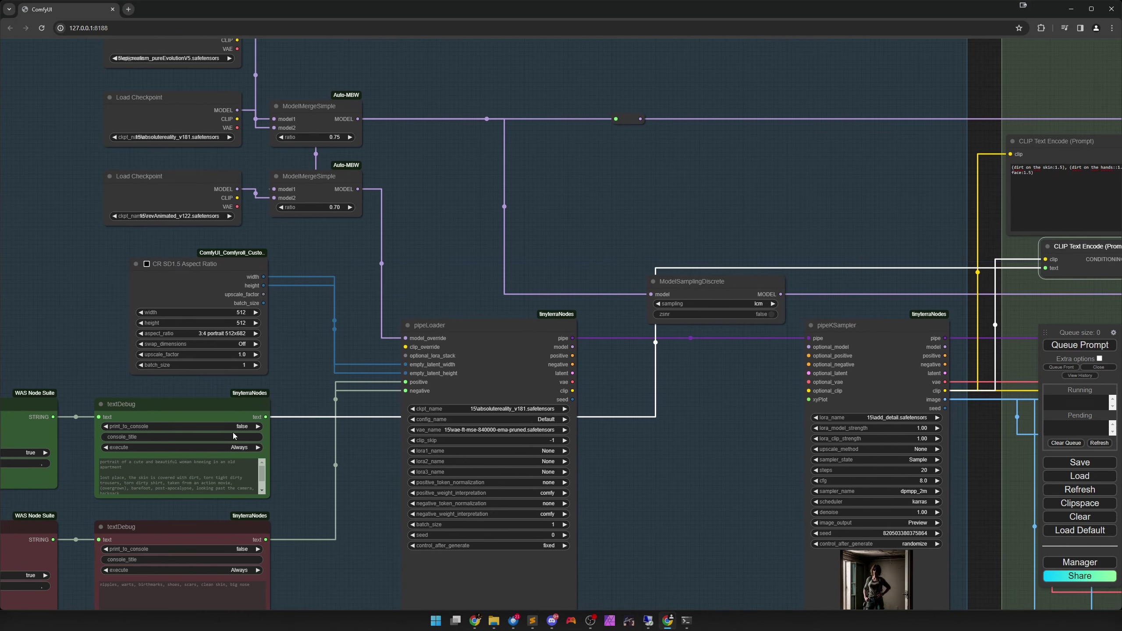
# - Examine how the dirt prompt feeds both conditioning nodes, selecting the prompt, Conditioning (Concat) and Conditioning (Combine) in turn
pyautogui.moveTo(915, 338); pyautogui.dragTo(133, 345)
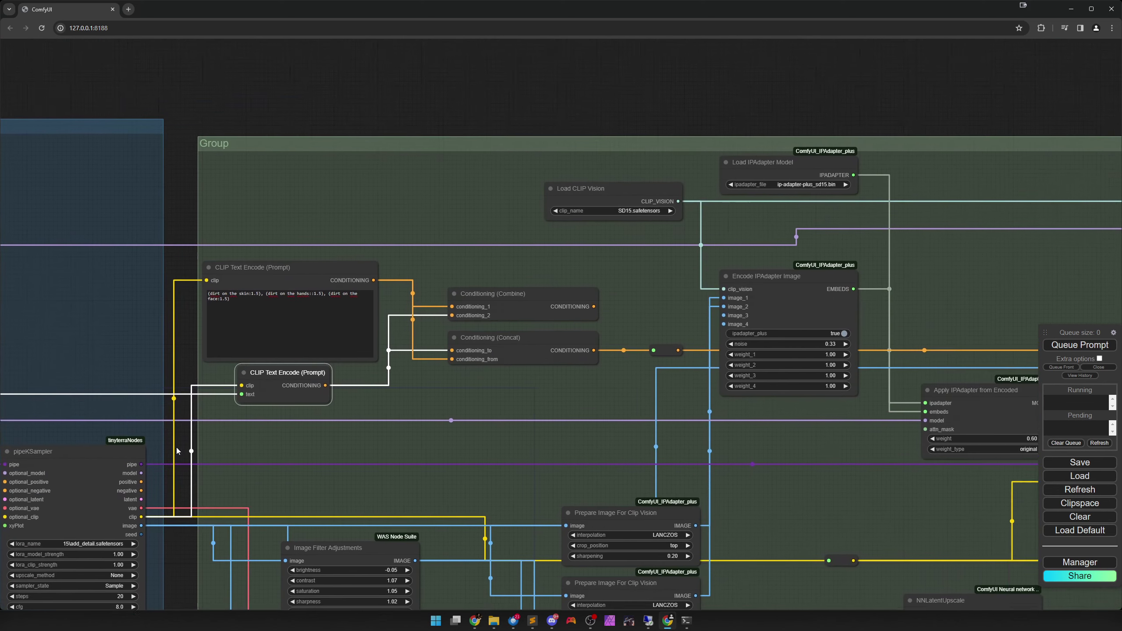
pyautogui.scroll(5, 446, 411)
pyautogui.moveTo(504, 382); pyautogui.dragTo(655, 410)
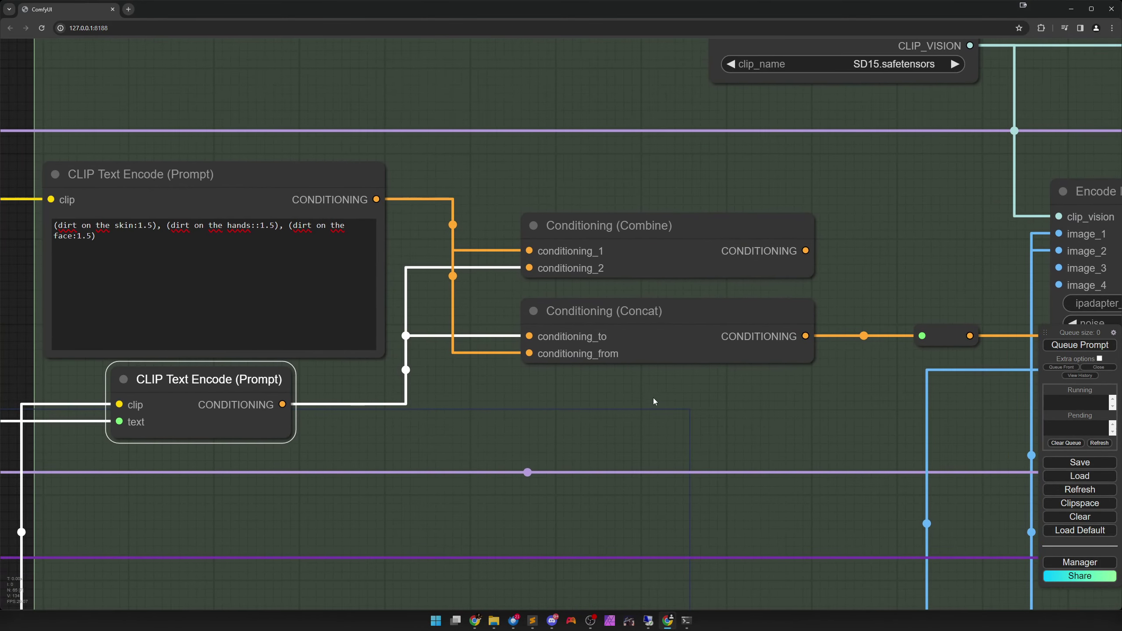
pyautogui.click(256, 200)
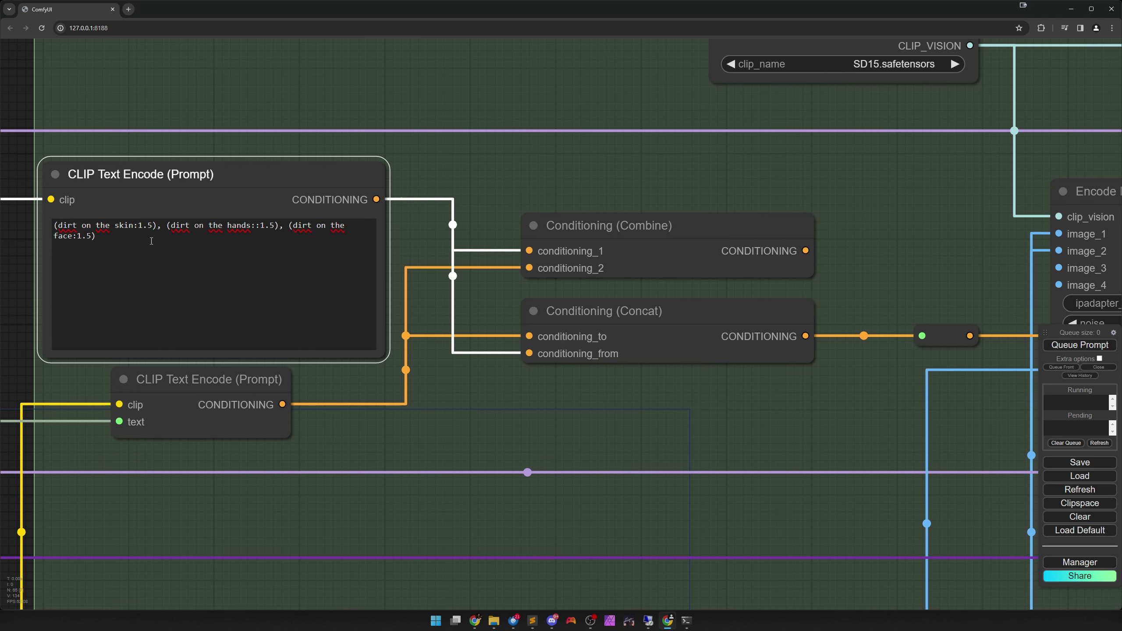
pyautogui.click(642, 336)
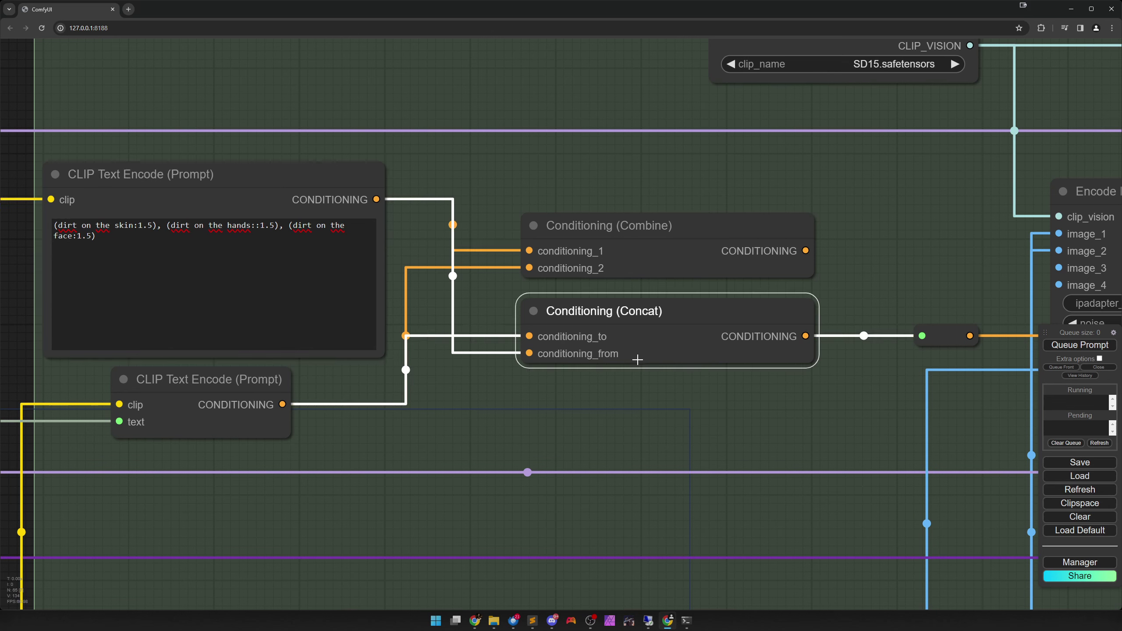
pyautogui.click(659, 259)
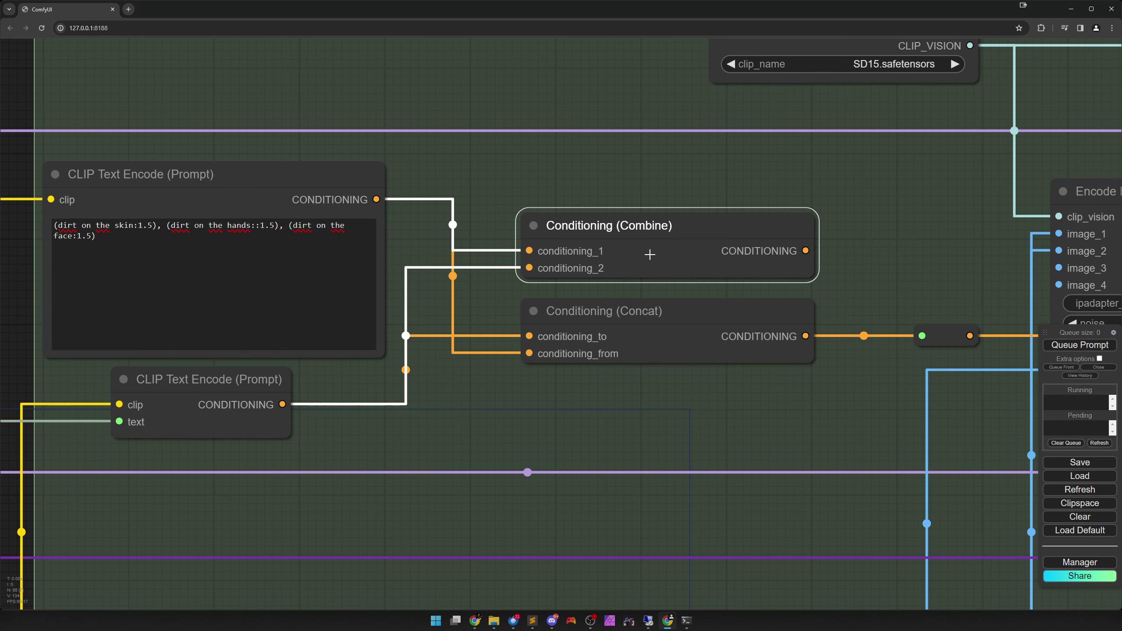
pyautogui.click(636, 319)
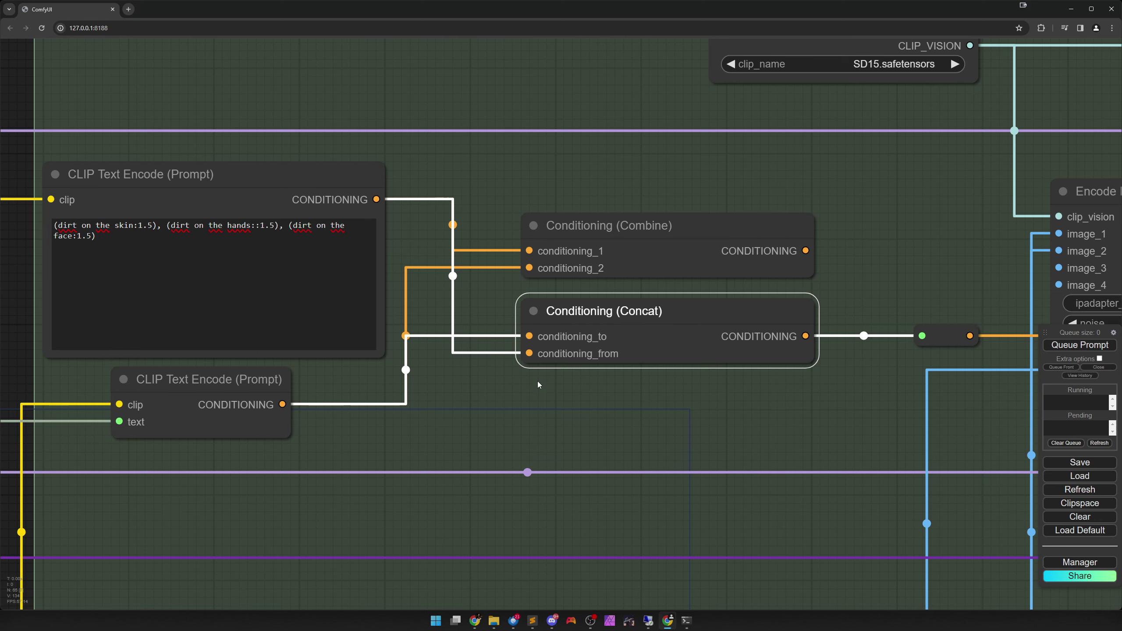
# - Compare the Concat and Combine methods of joining the two prompts by alternately selecting both conditioning nodes, and clear the selection
pyautogui.moveTo(537, 381); pyautogui.dragTo(651, 411)
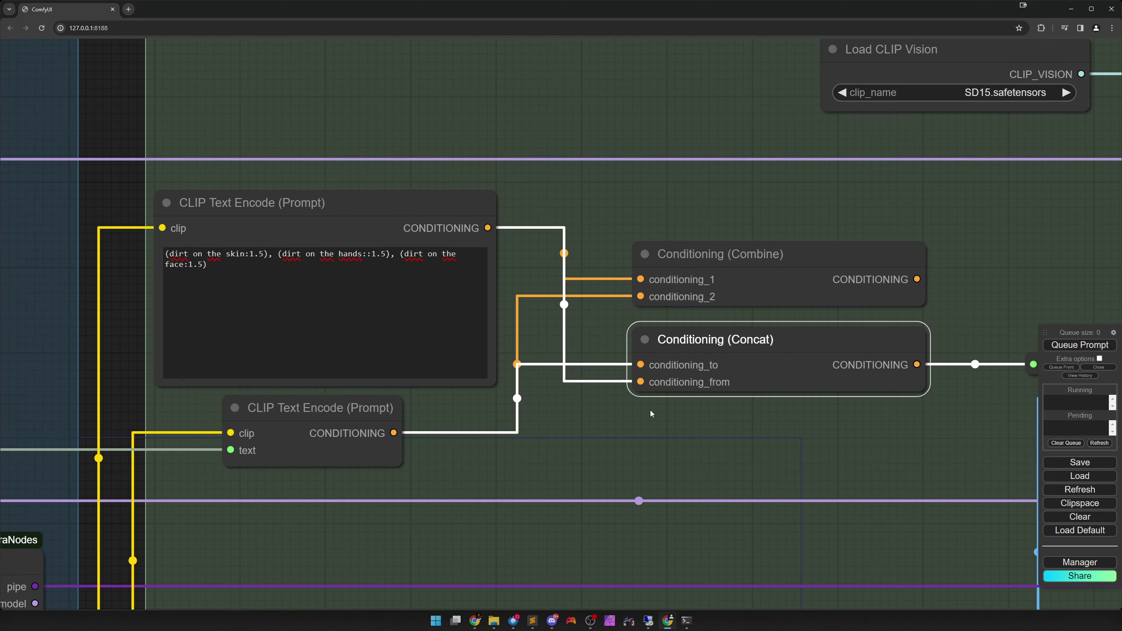
pyautogui.click(350, 221)
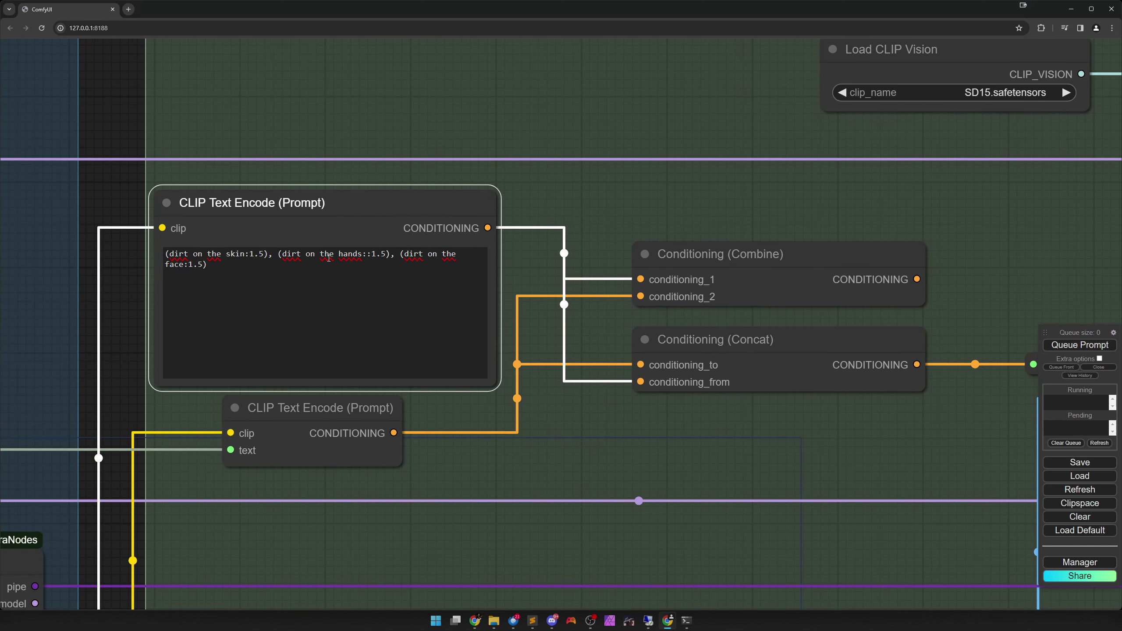
pyautogui.click(709, 345)
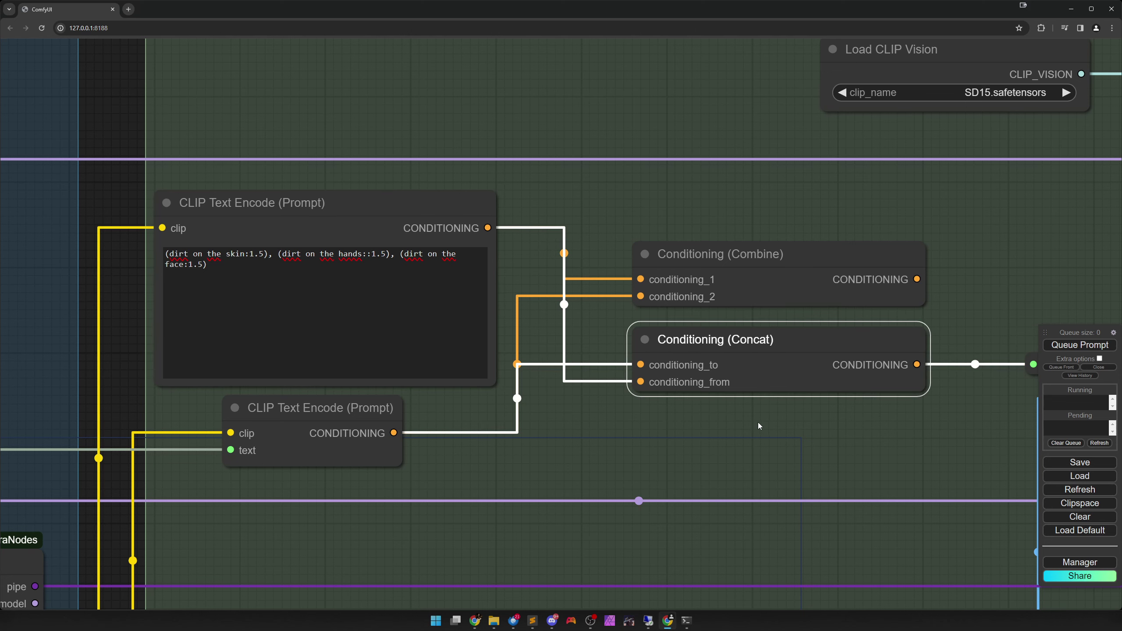
pyautogui.moveTo(758, 423); pyautogui.dragTo(656, 423)
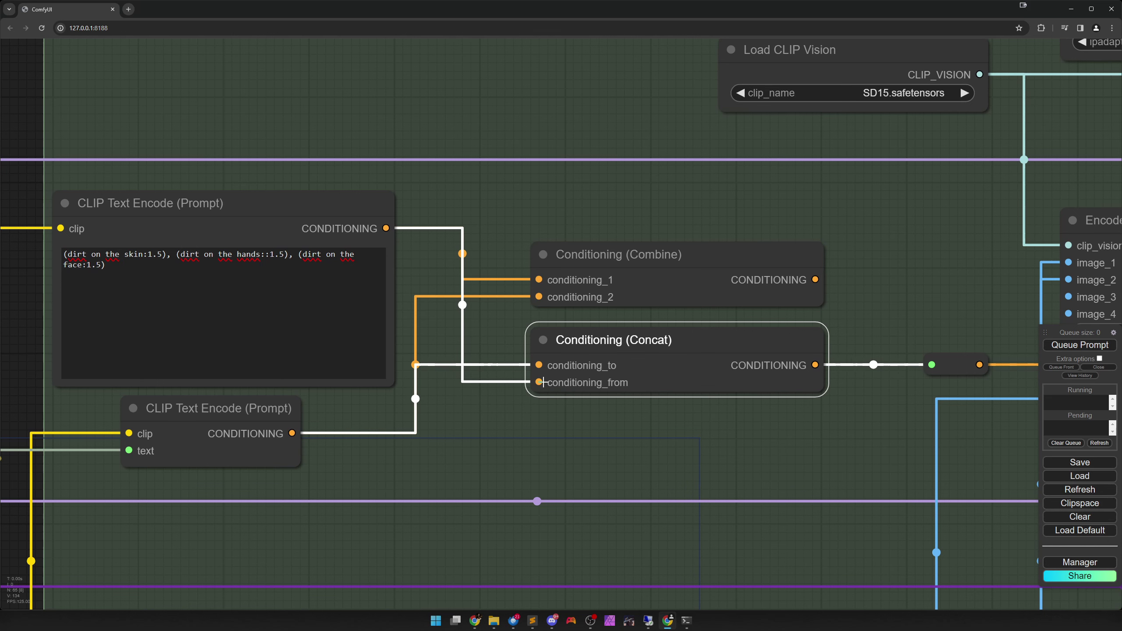
pyautogui.click(663, 288)
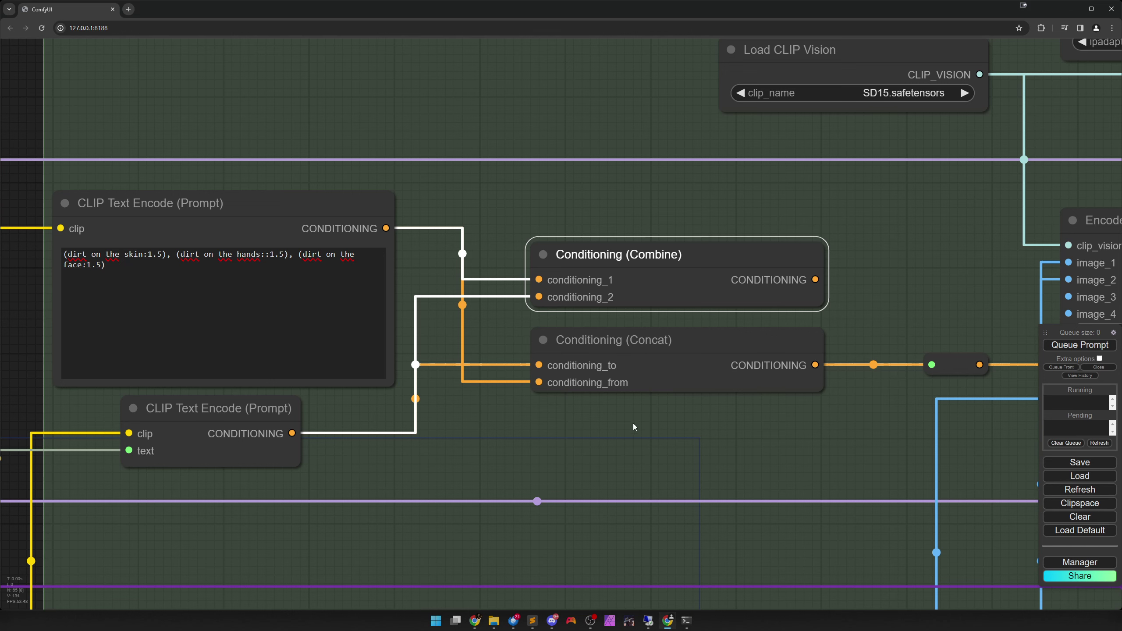
pyautogui.click(651, 374)
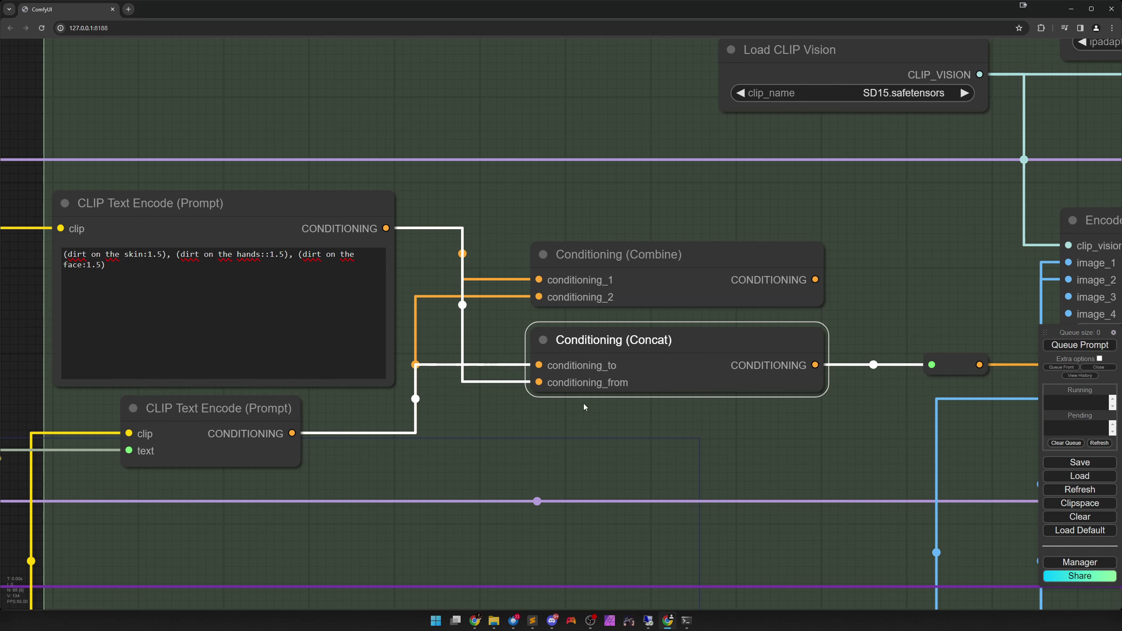
pyautogui.click(661, 283)
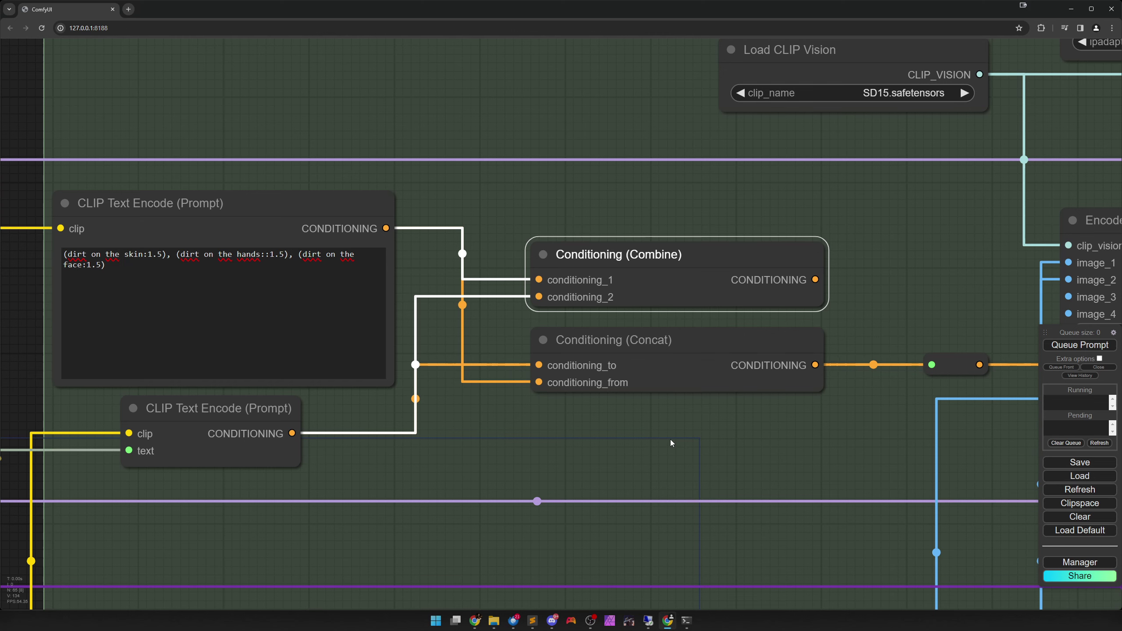
pyautogui.click(683, 442)
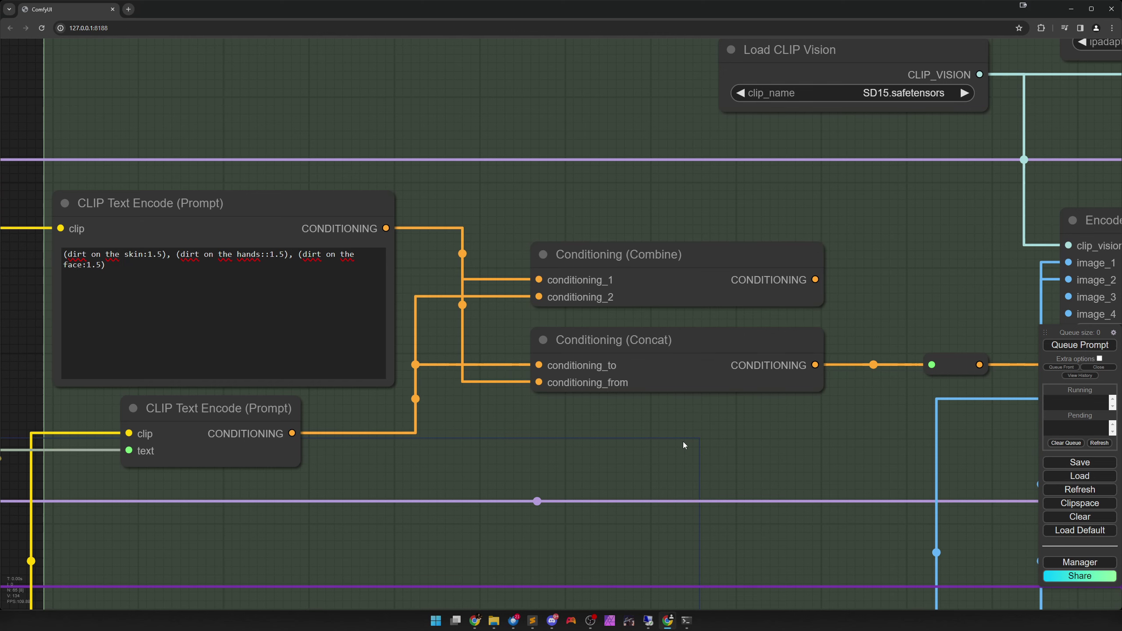
# - Examine the Load ControlNet Model node's tile model and the Apply ControlNet node's links and strength, and clear the selection
pyautogui.scroll(-3, 683, 441)
pyautogui.moveTo(1004, 477); pyautogui.dragTo(344, 432)
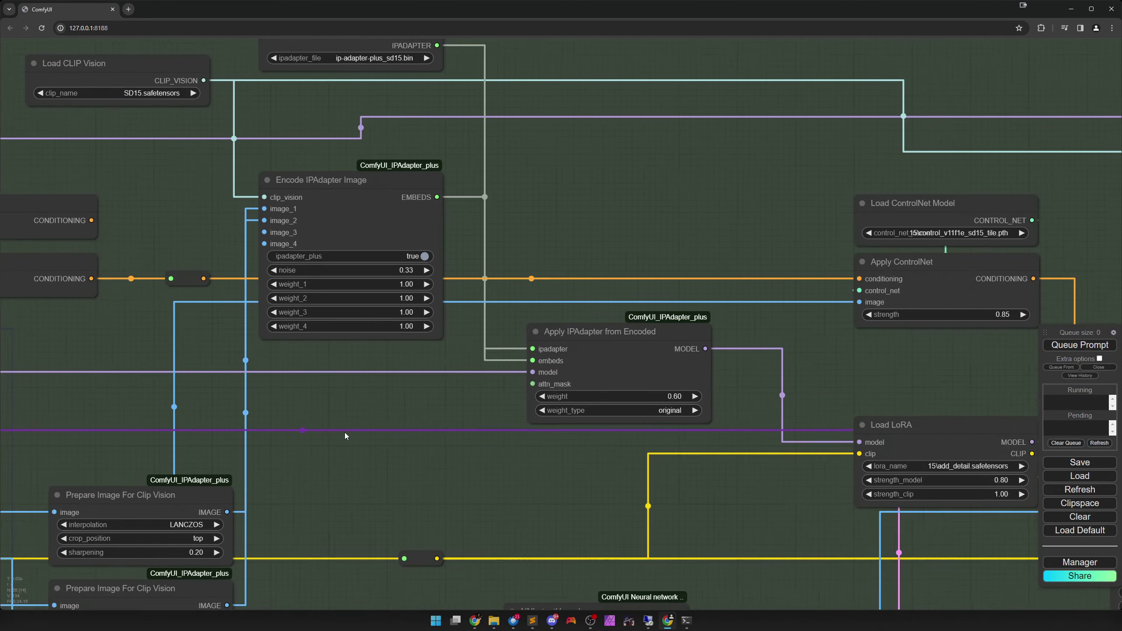
pyautogui.moveTo(734, 411); pyautogui.dragTo(547, 404)
pyautogui.moveTo(673, 363); pyautogui.dragTo(564, 390)
pyautogui.scroll(3, 568, 389)
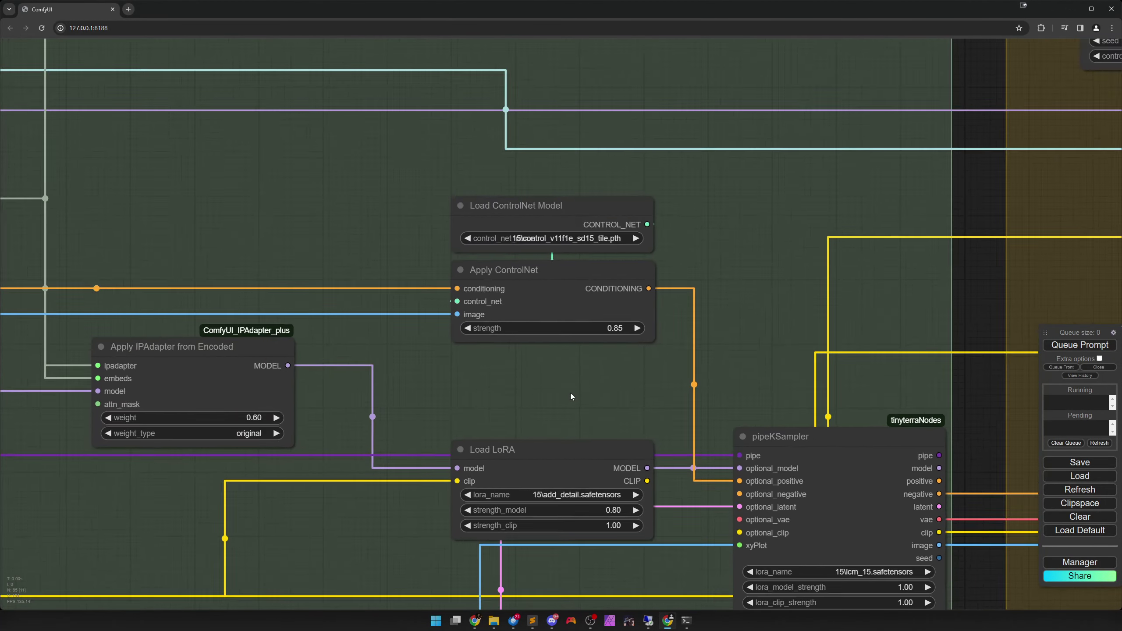
pyautogui.click(549, 205)
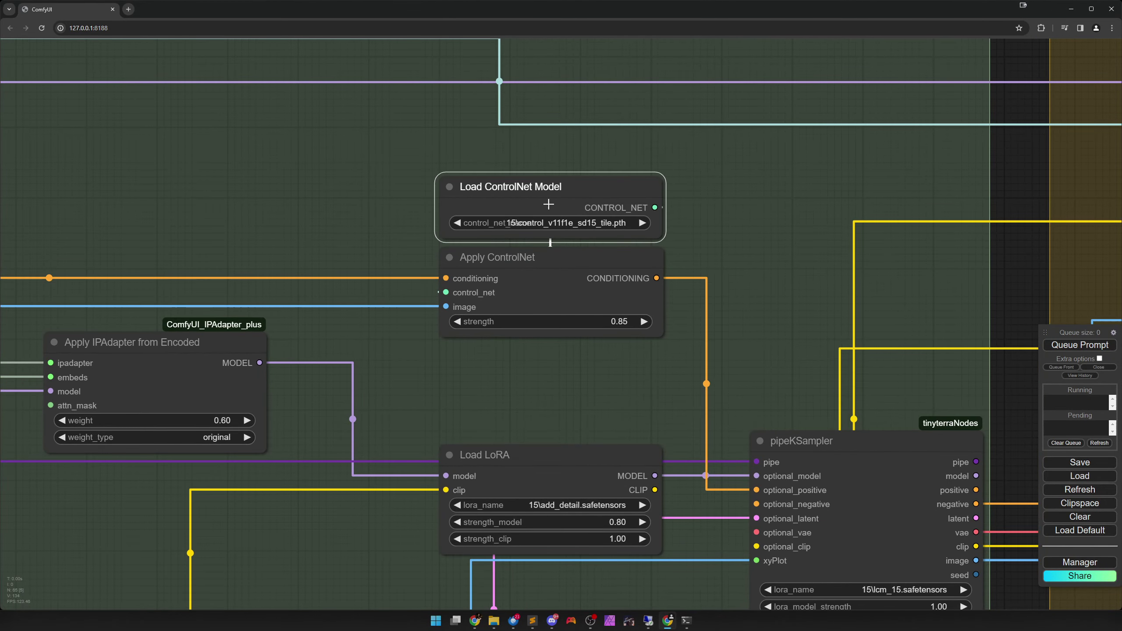
pyautogui.click(546, 281)
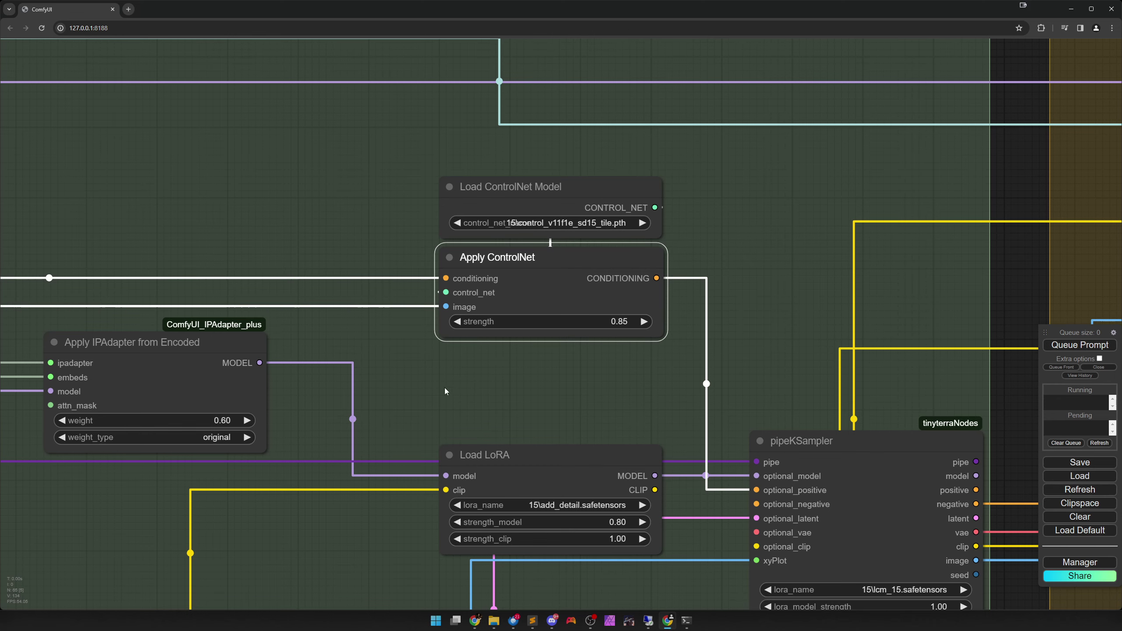
pyautogui.click(459, 384)
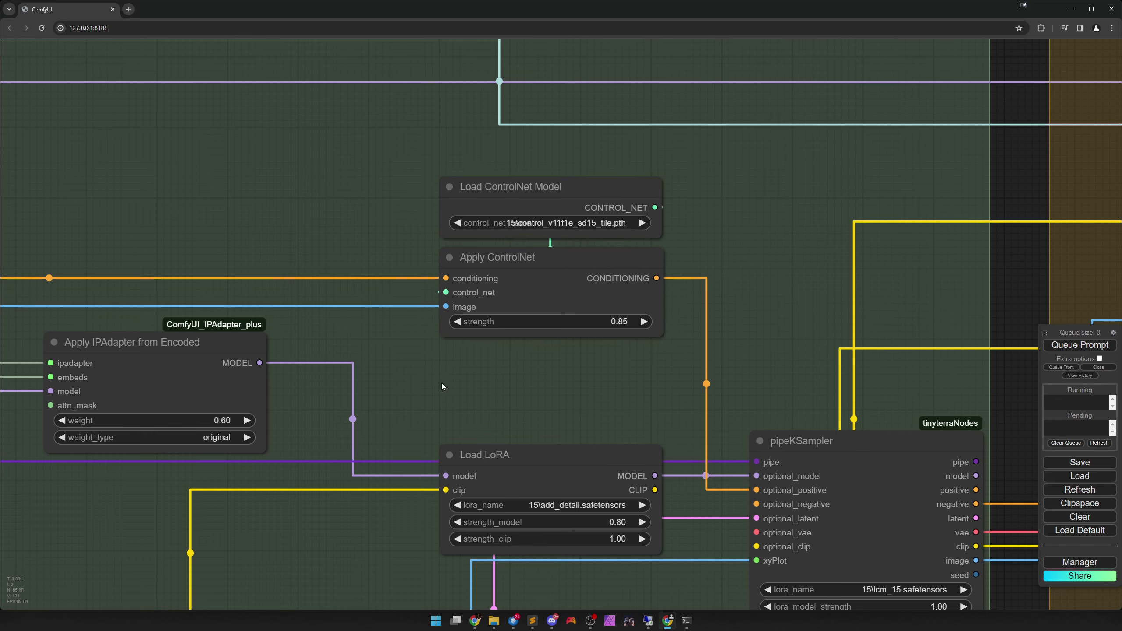
# - Examine the Load LoRA node with the add_detail LoRA and its model and clip links, selecting the node and clearing the selection
pyautogui.moveTo(442, 382); pyautogui.dragTo(544, 370)
pyautogui.scroll(-4, 520, 377)
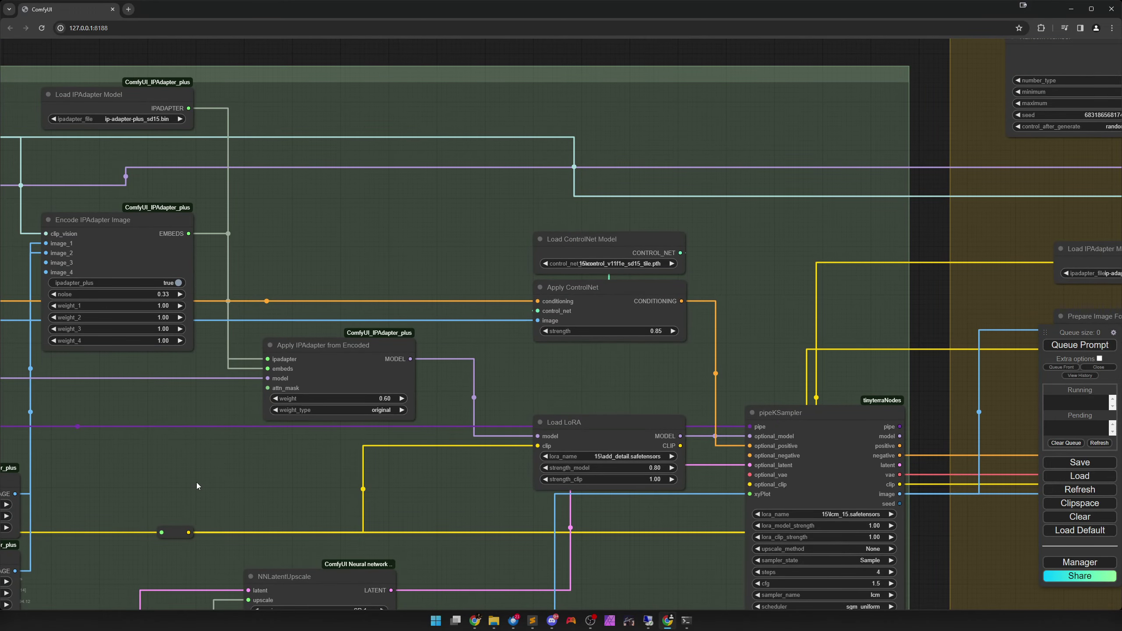
pyautogui.moveTo(199, 476); pyautogui.dragTo(143, 393)
pyautogui.scroll(5, 360, 425)
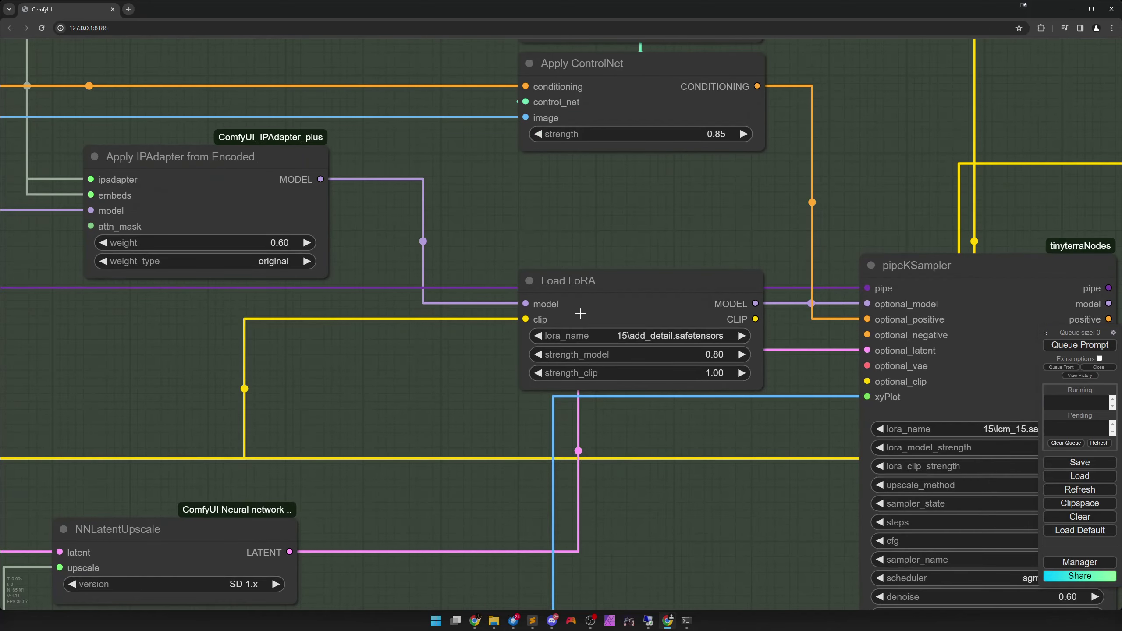
pyautogui.click(582, 311)
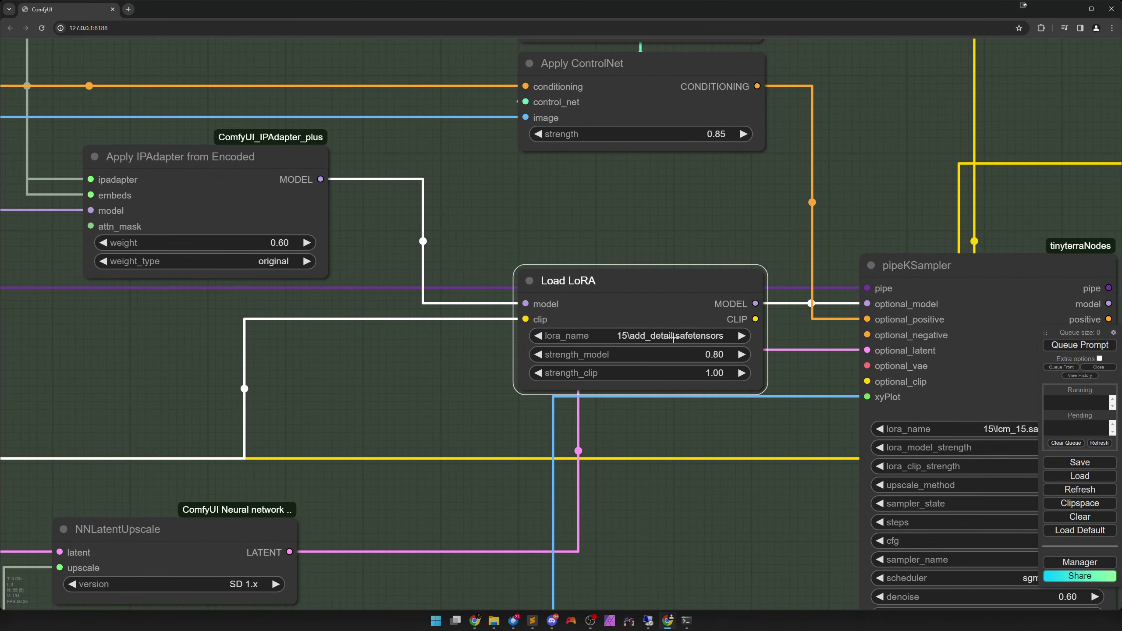
pyautogui.click(444, 403)
pyautogui.scroll(-4, 442, 405)
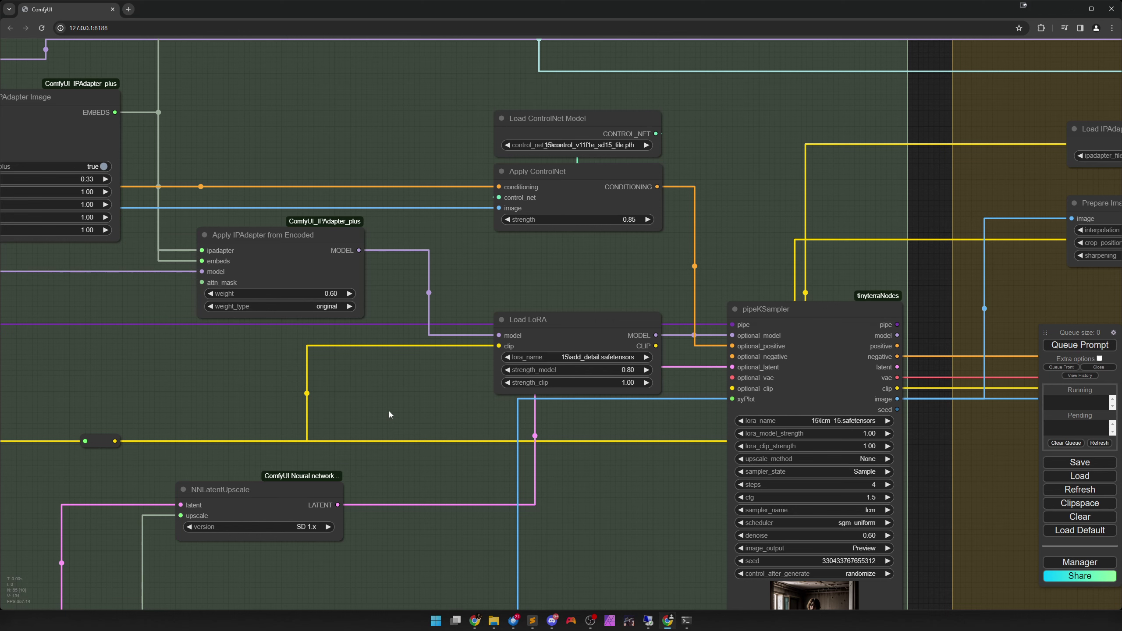
# - View the available model files in the Load IPAdapter Model node and close the list without changing the choice
pyautogui.moveTo(389, 400); pyautogui.dragTo(674, 392)
pyautogui.moveTo(429, 404); pyautogui.dragTo(587, 383)
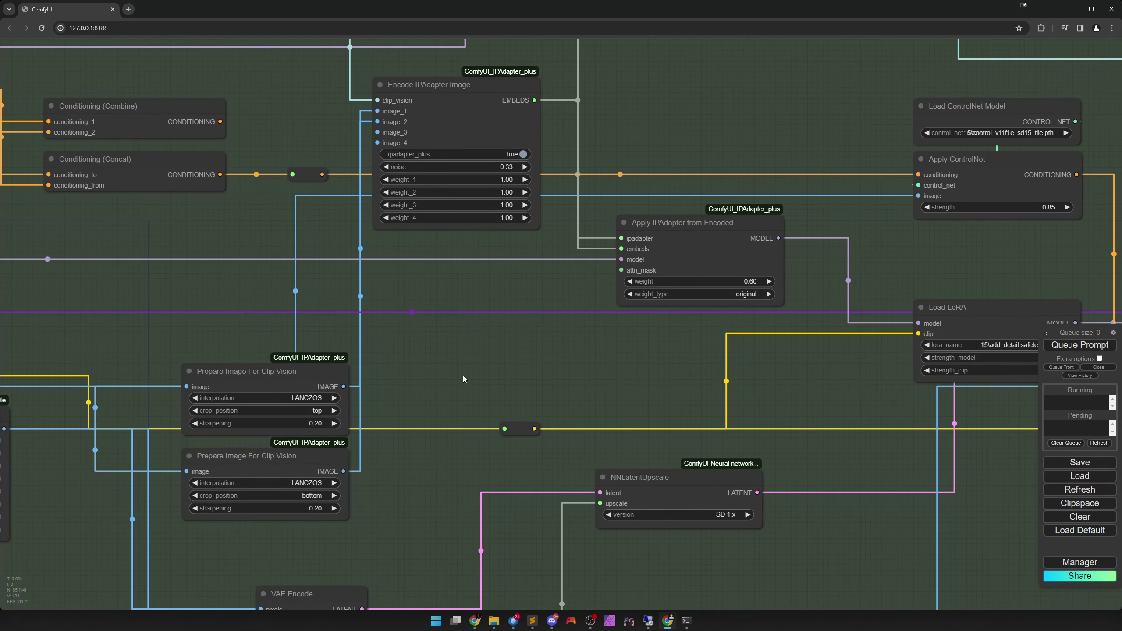
pyautogui.moveTo(463, 379); pyautogui.dragTo(496, 491)
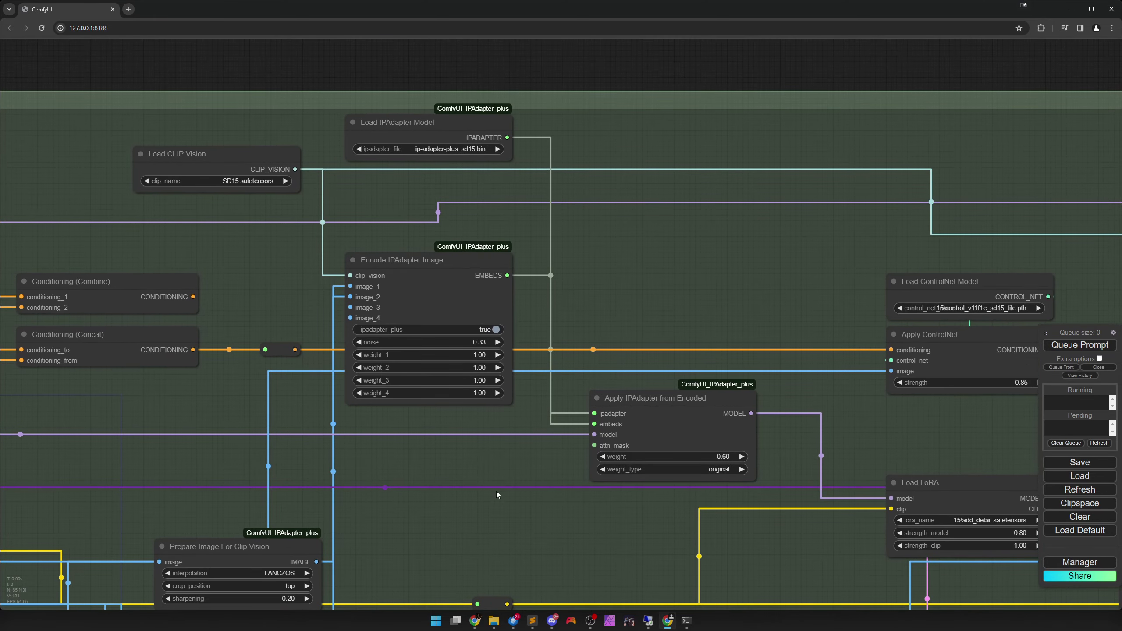
pyautogui.scroll(8, 442, 166)
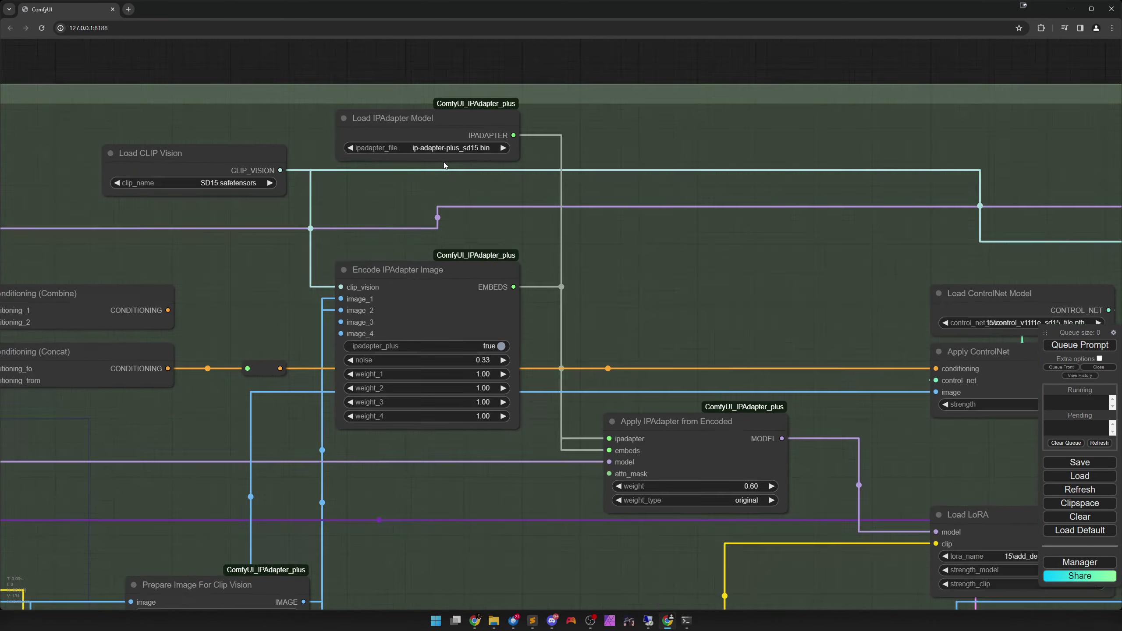
pyautogui.click(484, 199)
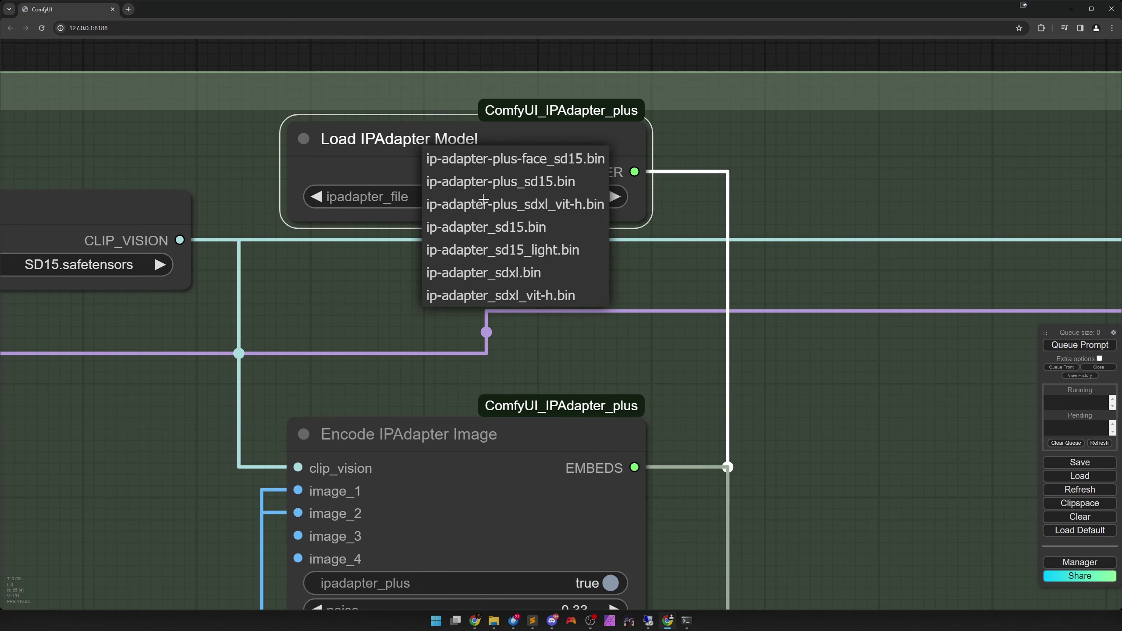
pyautogui.scroll(-4, 351, 311)
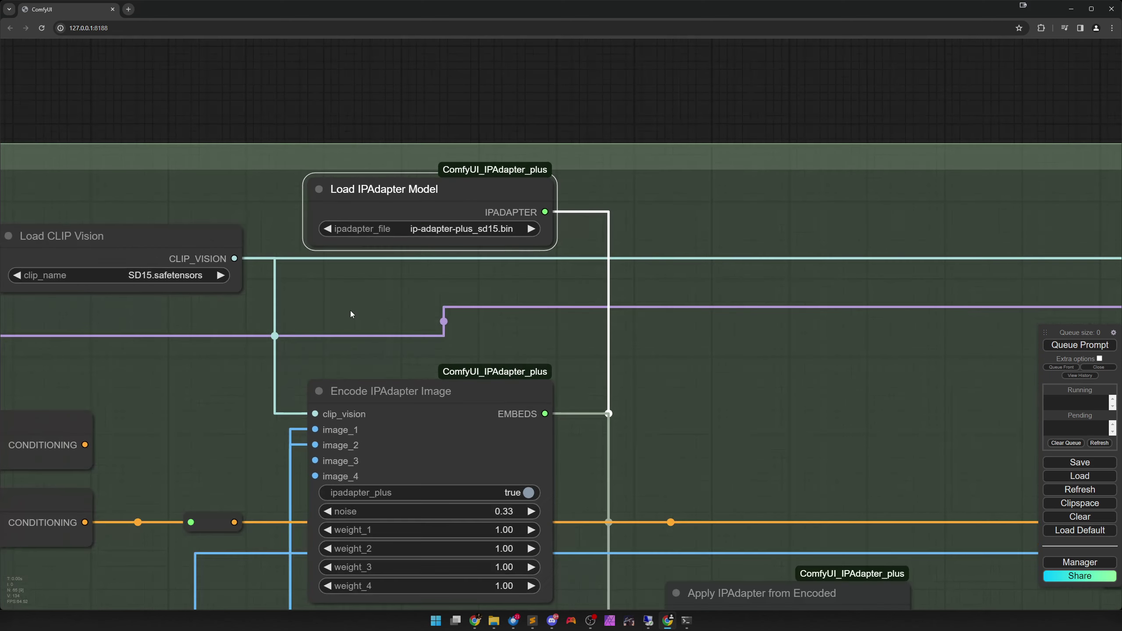
# - Trace the IPAdapter model and encoded image embeds into Apply IPAdapter from Encoded, and follow its model output
pyautogui.moveTo(582, 426); pyautogui.dragTo(652, 288)
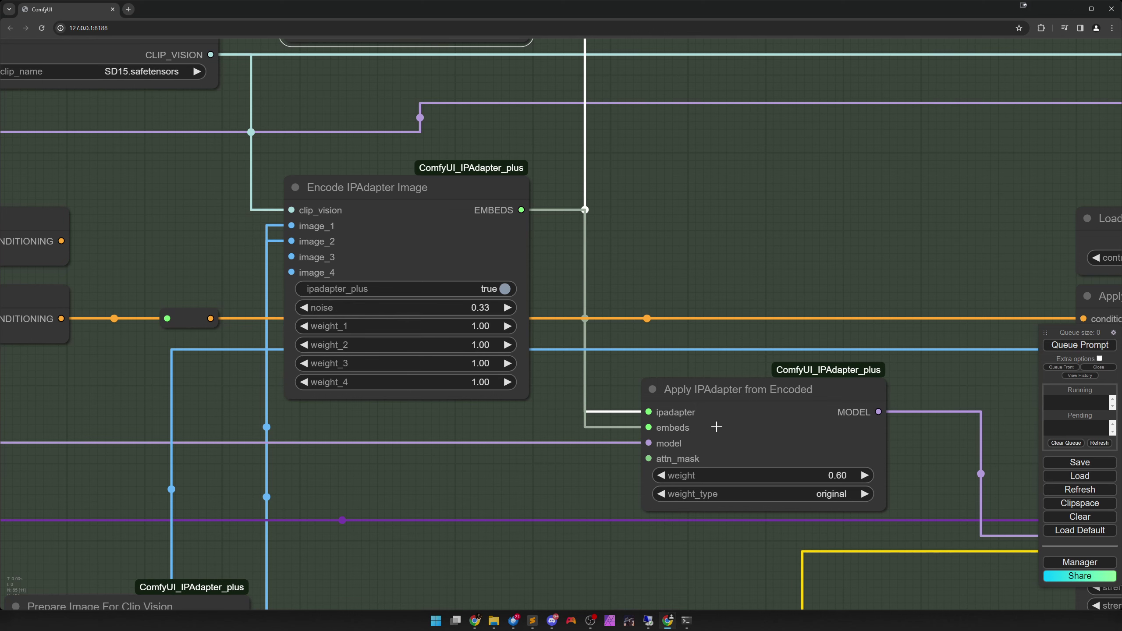
pyautogui.scroll(-1, 710, 422)
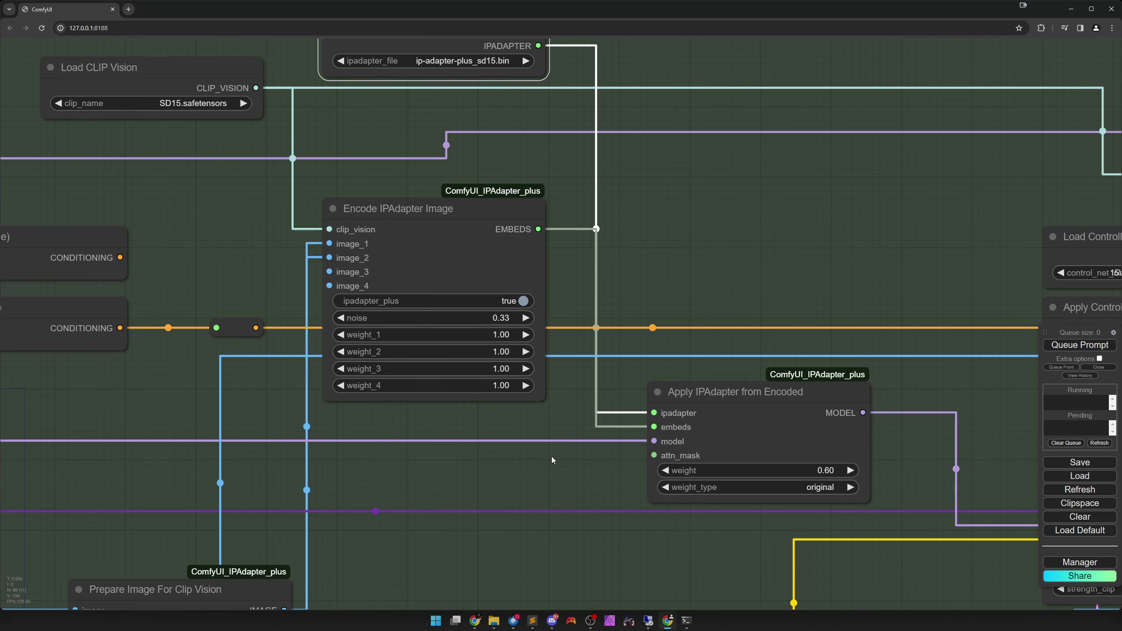
pyautogui.scroll(-1, 528, 458)
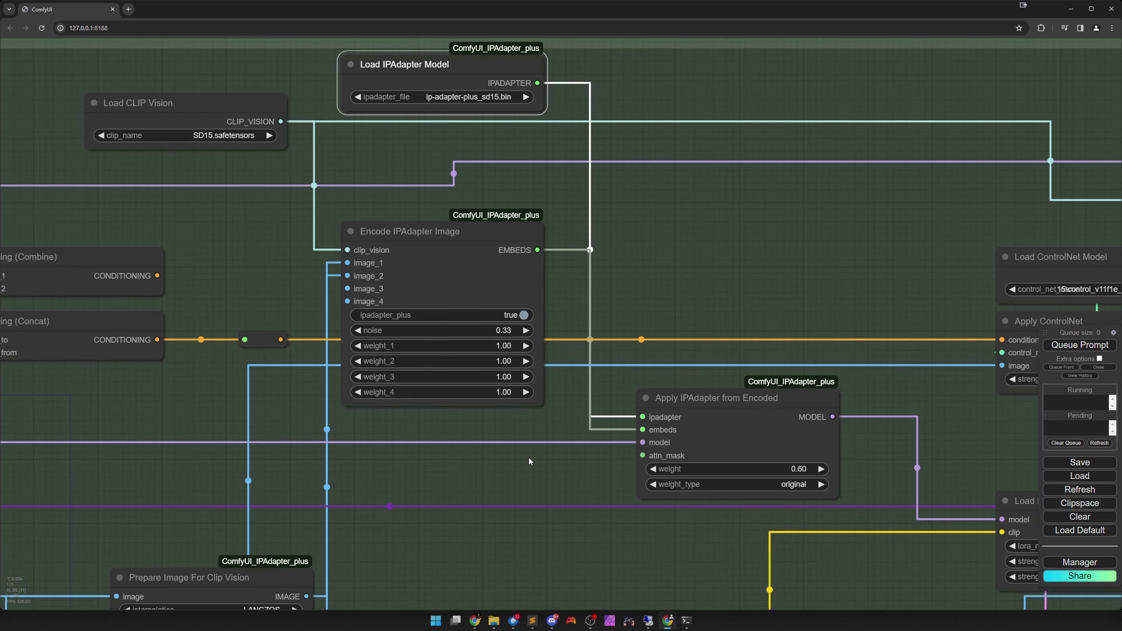
pyautogui.moveTo(527, 466); pyautogui.dragTo(530, 432)
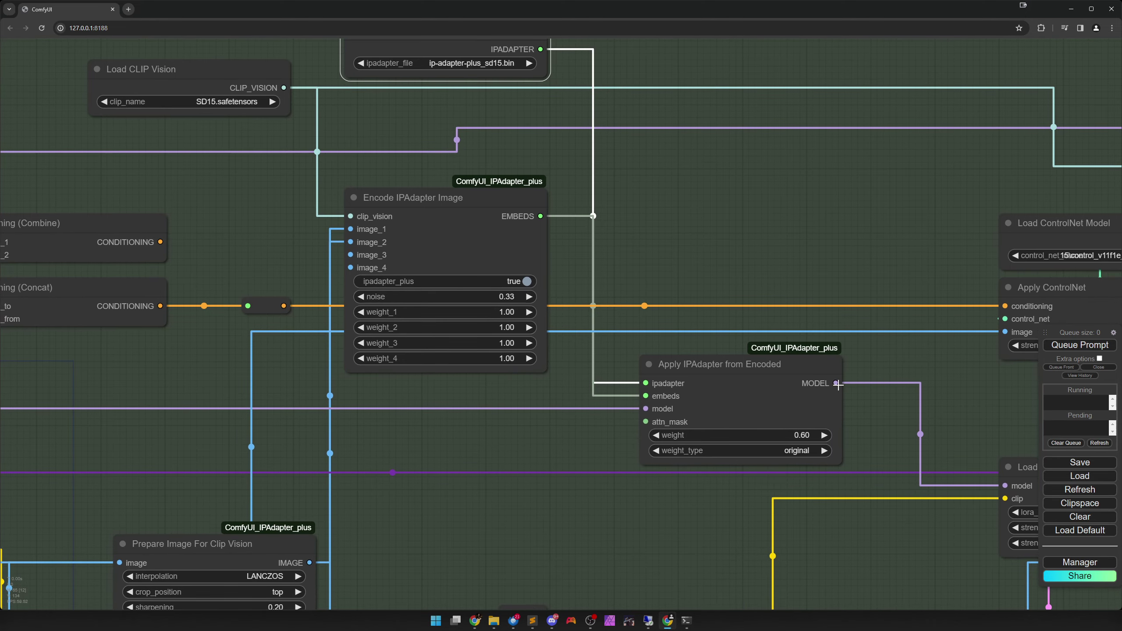
pyautogui.scroll(-1, 442, 528)
# - Trace the Prepare Image For Clip Vision inputs back to the first pipeKSampler and examine its preview image
pyautogui.moveTo(438, 528); pyautogui.dragTo(742, 213)
pyautogui.moveTo(466, 432); pyautogui.dragTo(605, 433)
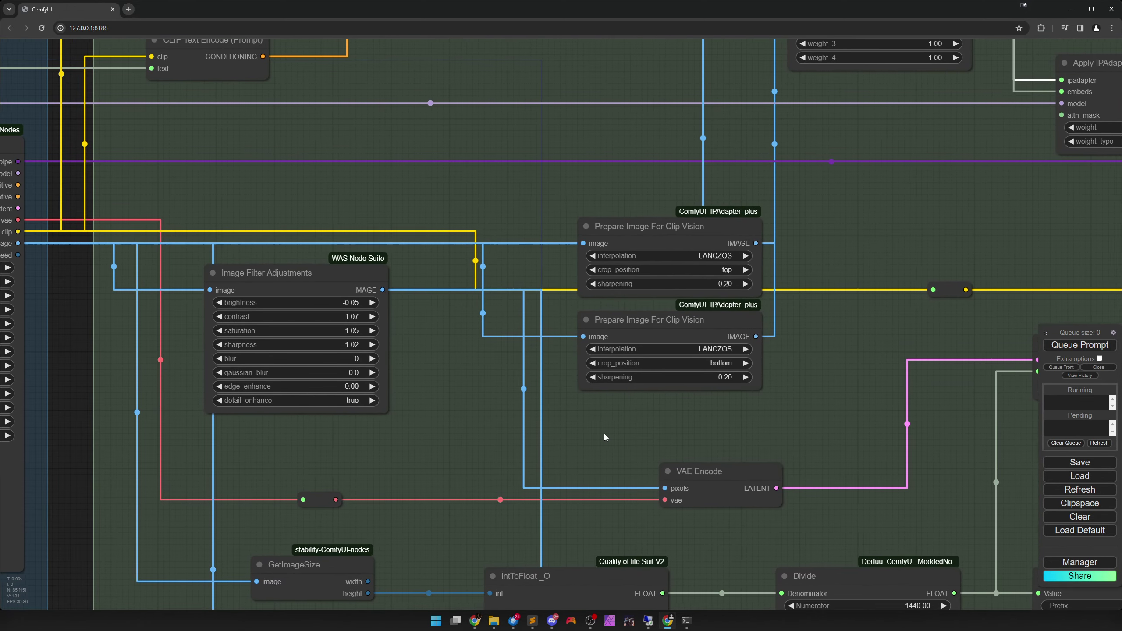
pyautogui.moveTo(453, 445); pyautogui.dragTo(663, 437)
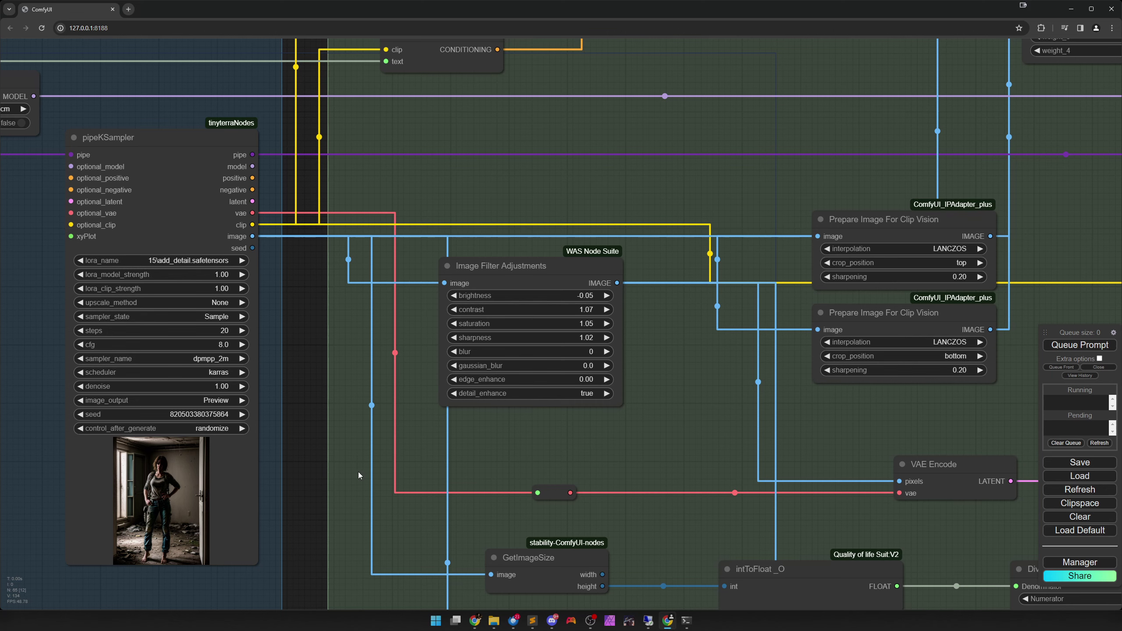
pyautogui.scroll(4, 347, 477)
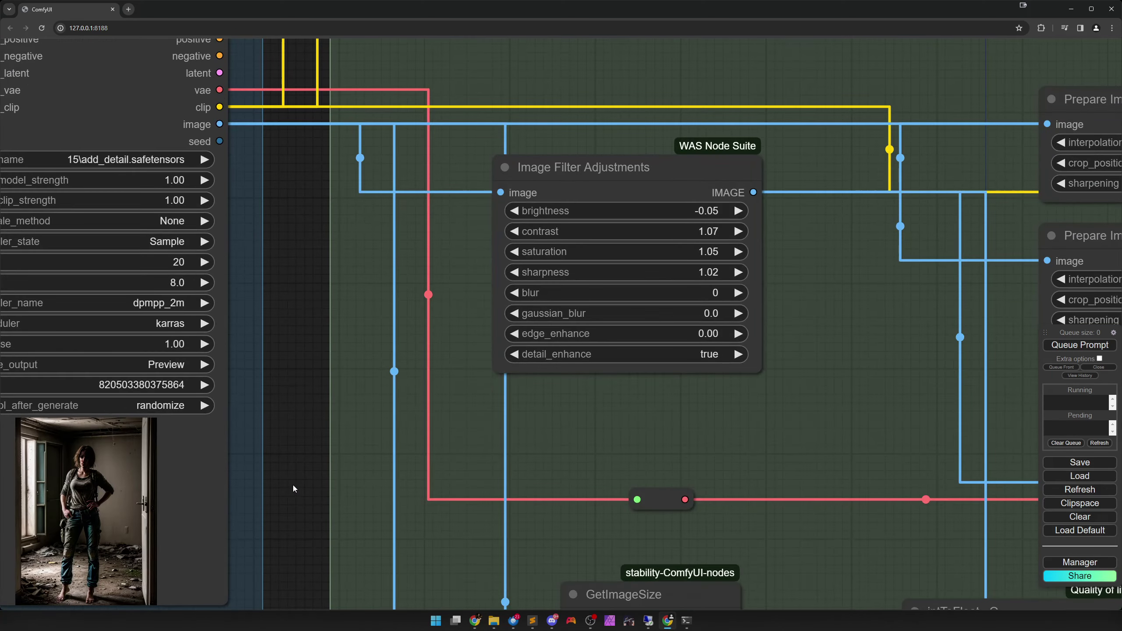
pyautogui.moveTo(292, 485); pyautogui.dragTo(403, 414)
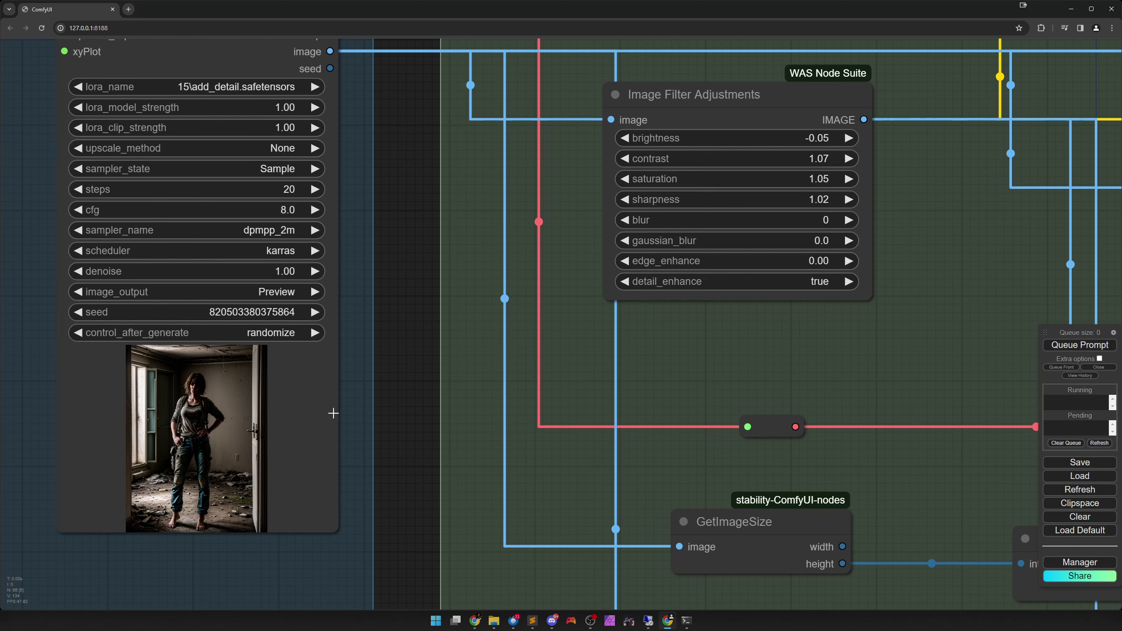
# - Examine the top and bottom crop positions of both Prepare Image For Clip Vision nodes against the first sampler's preview image
pyautogui.moveTo(869, 341); pyautogui.dragTo(132, 521)
pyautogui.scroll(1, 266, 460)
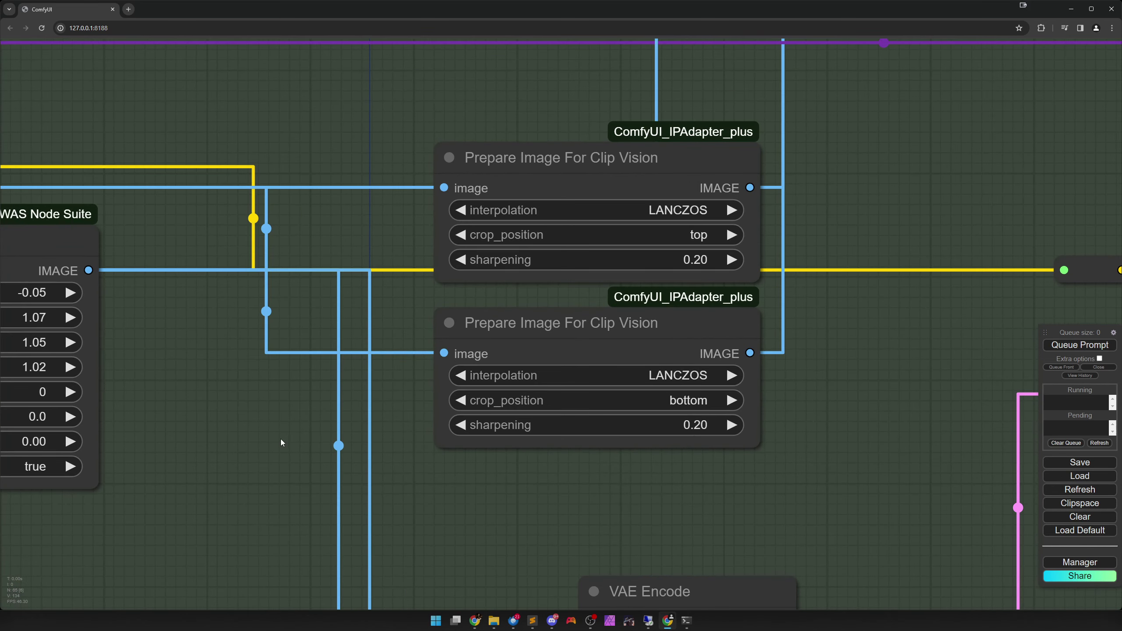
pyautogui.moveTo(281, 438); pyautogui.dragTo(177, 472)
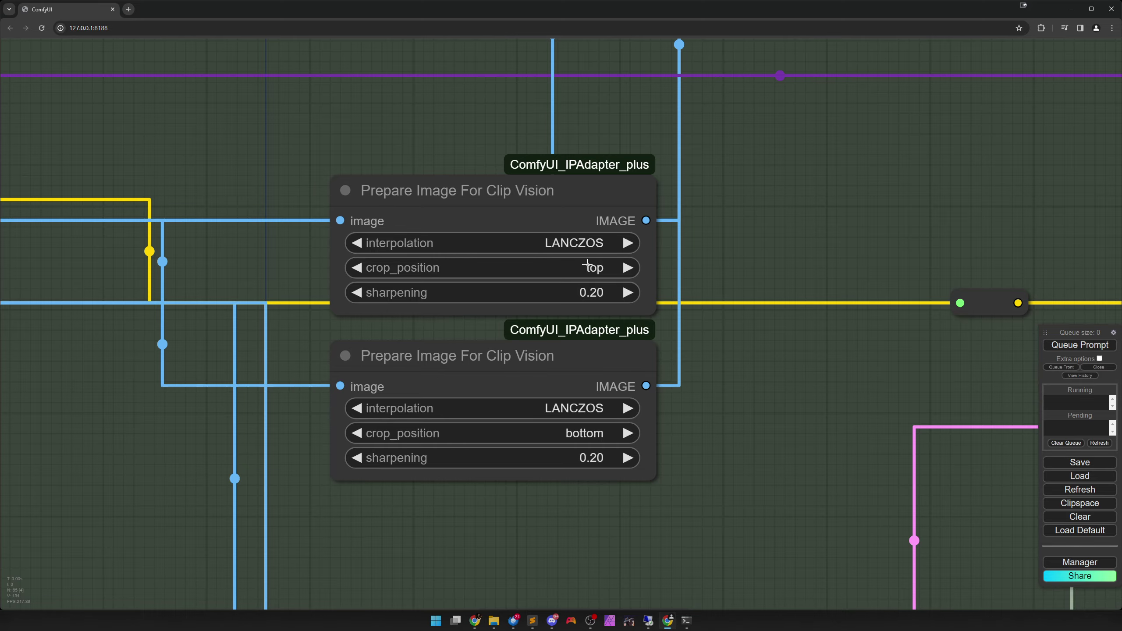
pyautogui.scroll(-3, 586, 264)
pyautogui.moveTo(293, 438); pyautogui.dragTo(952, 314)
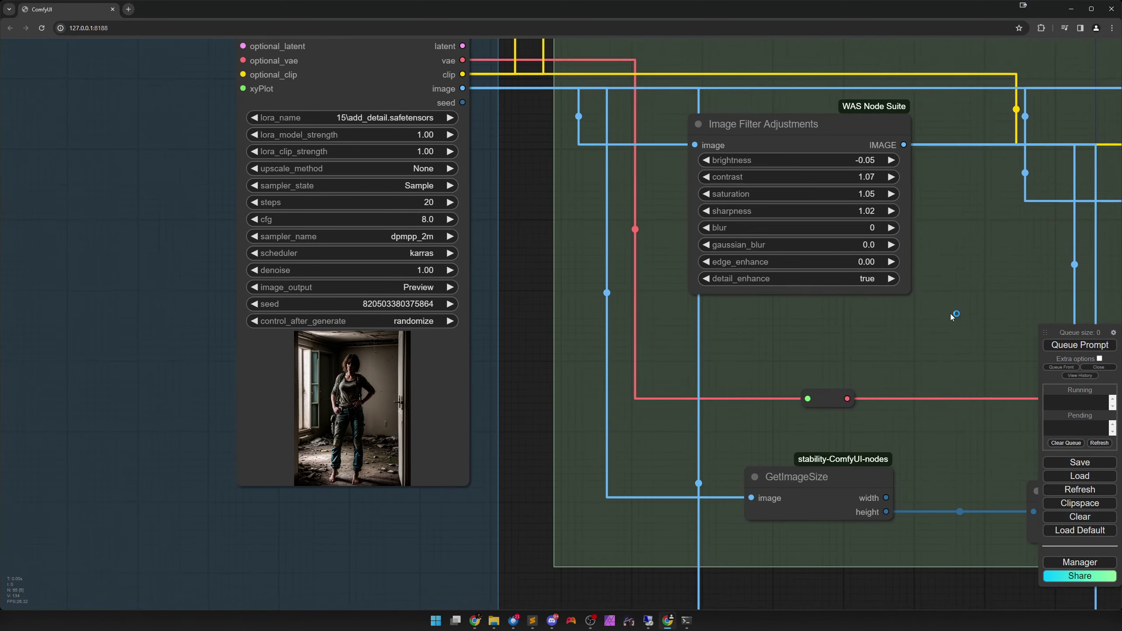
pyautogui.scroll(6, 529, 389)
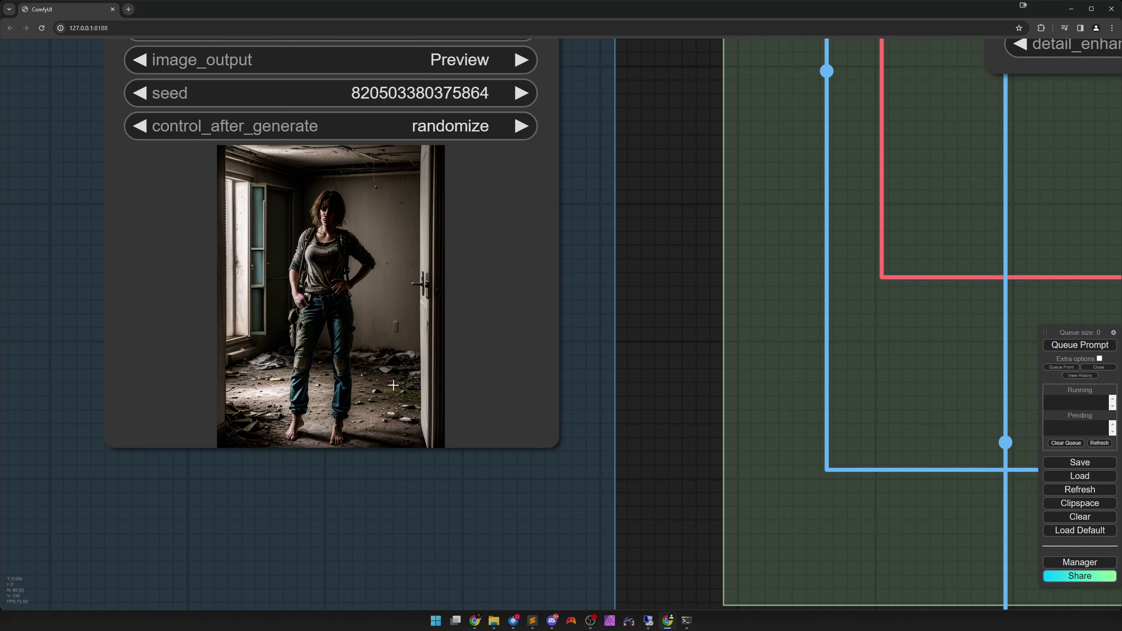
pyautogui.scroll(-5, 751, 305)
# - Select the bottom-crop Prepare Image For Clip Vision node and relate its crop to the lower part of the preview image
pyautogui.moveTo(751, 305); pyautogui.dragTo(73, 500)
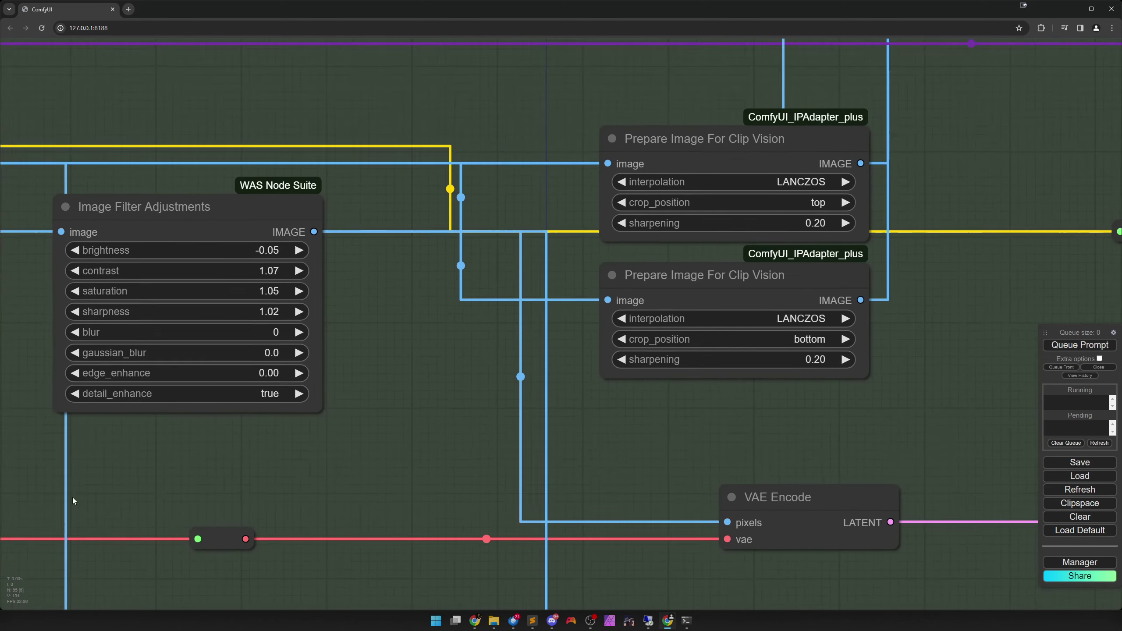
pyautogui.click(630, 312)
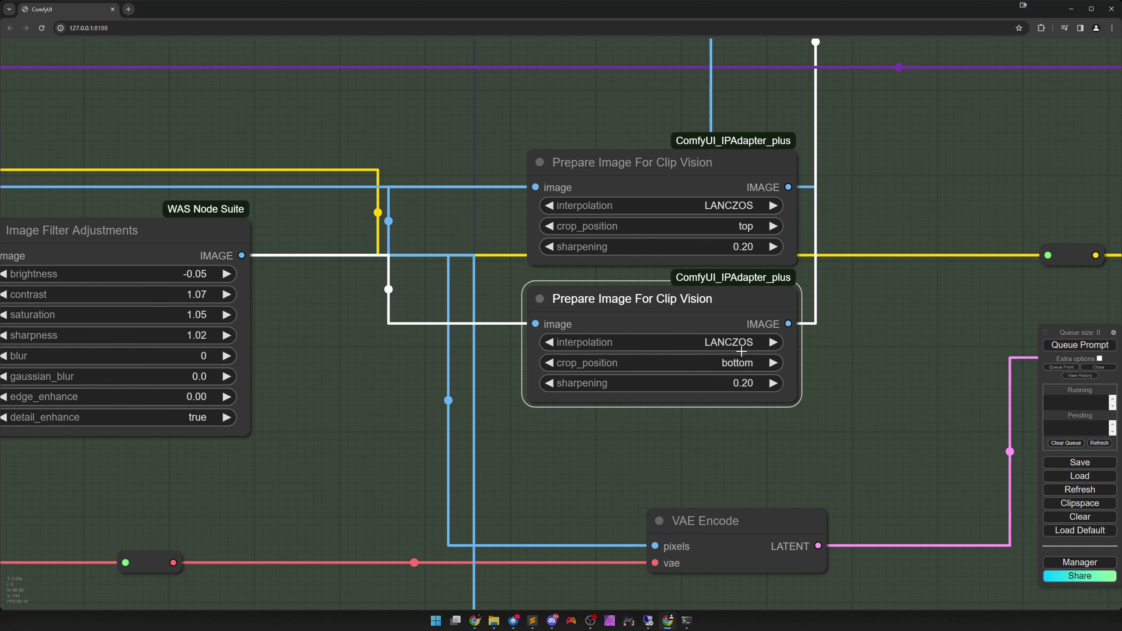
pyautogui.moveTo(316, 450); pyautogui.dragTo(1121, 180)
pyautogui.scroll(4, 350, 277)
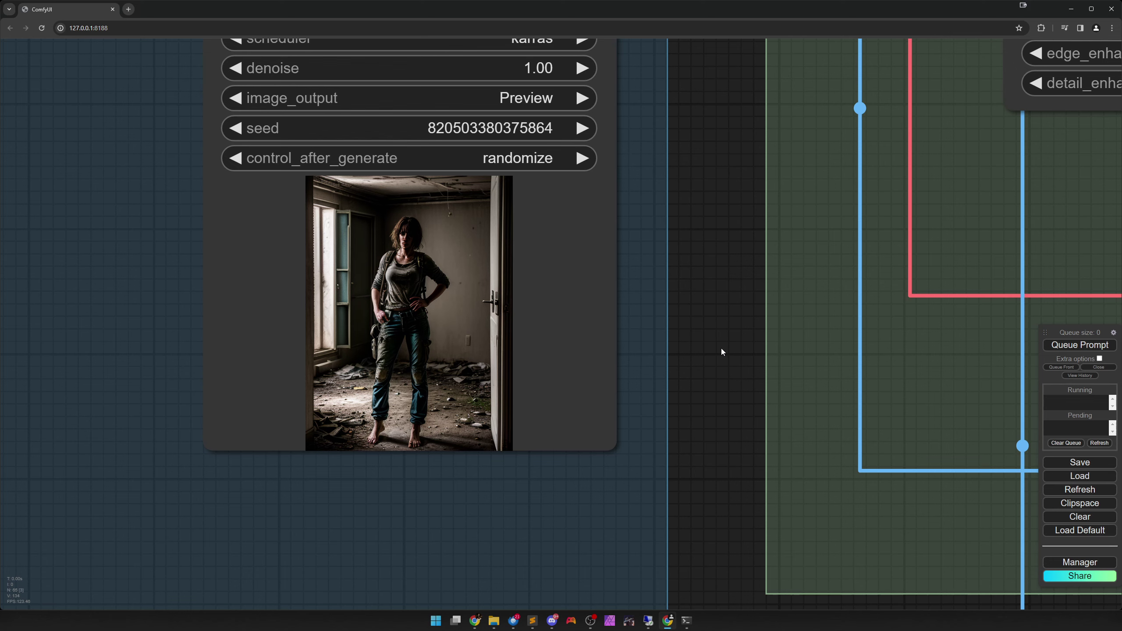
# - Review the image links from Image Filter Adjustments to the Clip Vision nodes, and inspect the preview image's details up close
pyautogui.scroll(-6, 723, 349)
pyautogui.moveTo(953, 259); pyautogui.dragTo(156, 465)
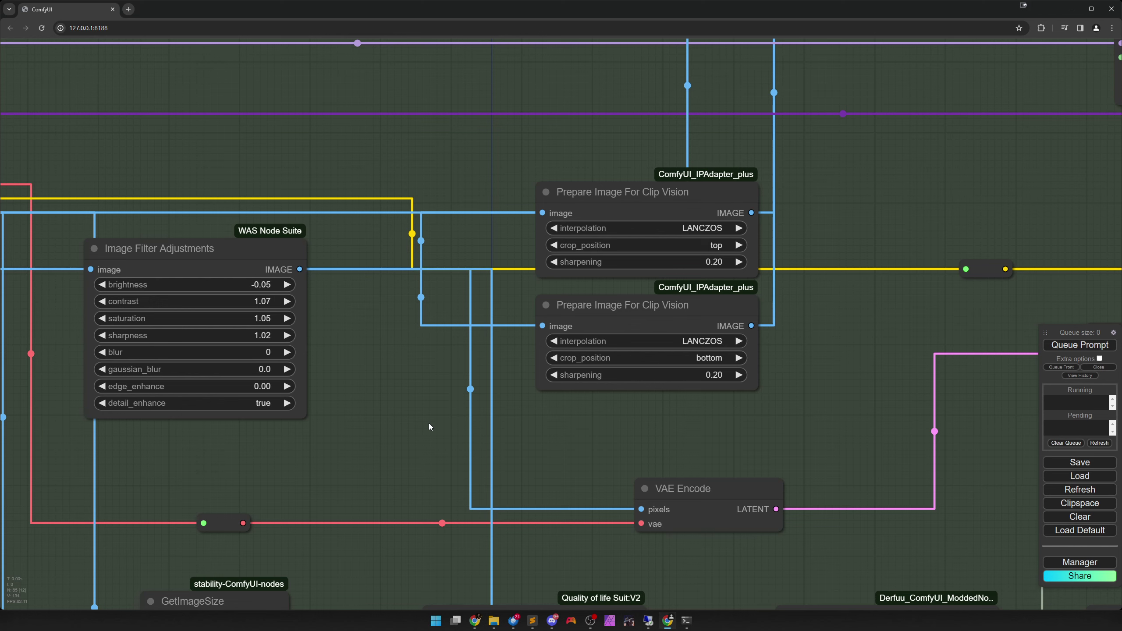
pyautogui.scroll(-1, 378, 444)
pyautogui.moveTo(375, 445); pyautogui.dragTo(505, 439)
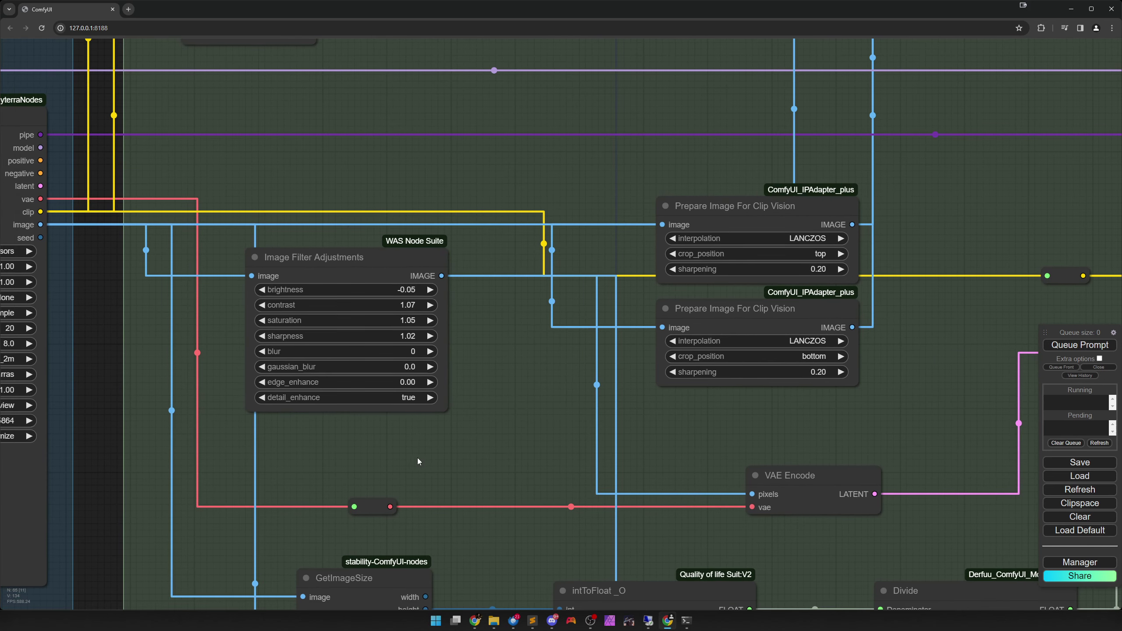
pyautogui.moveTo(326, 472); pyautogui.dragTo(755, 333)
pyautogui.scroll(2, 612, 366)
pyautogui.scroll(2, 612, 370)
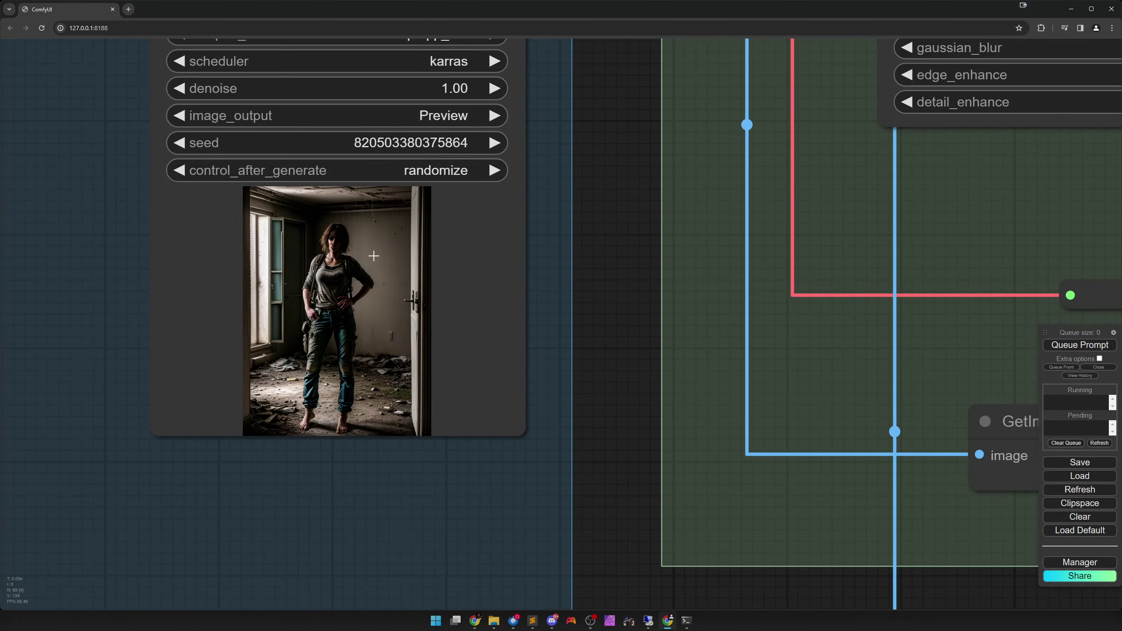
pyautogui.scroll(5, 374, 257)
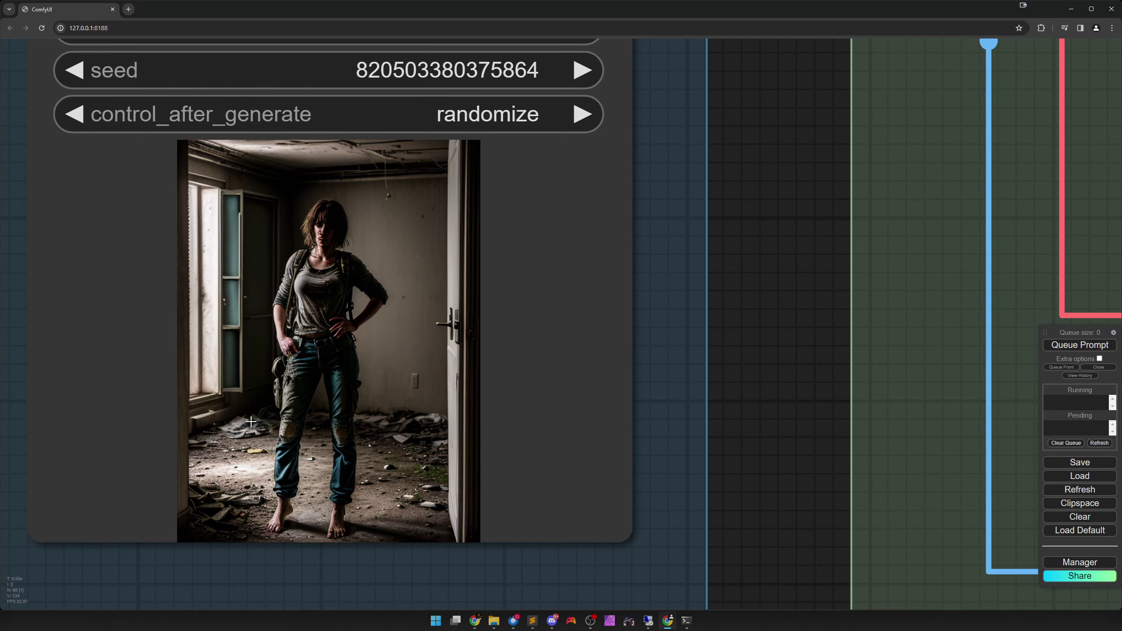
# - Compare the two Prepare Image For Clip Vision nodes with the full preview image again, ending at the Clip Vision nodes
pyautogui.scroll(-5, 332, 476)
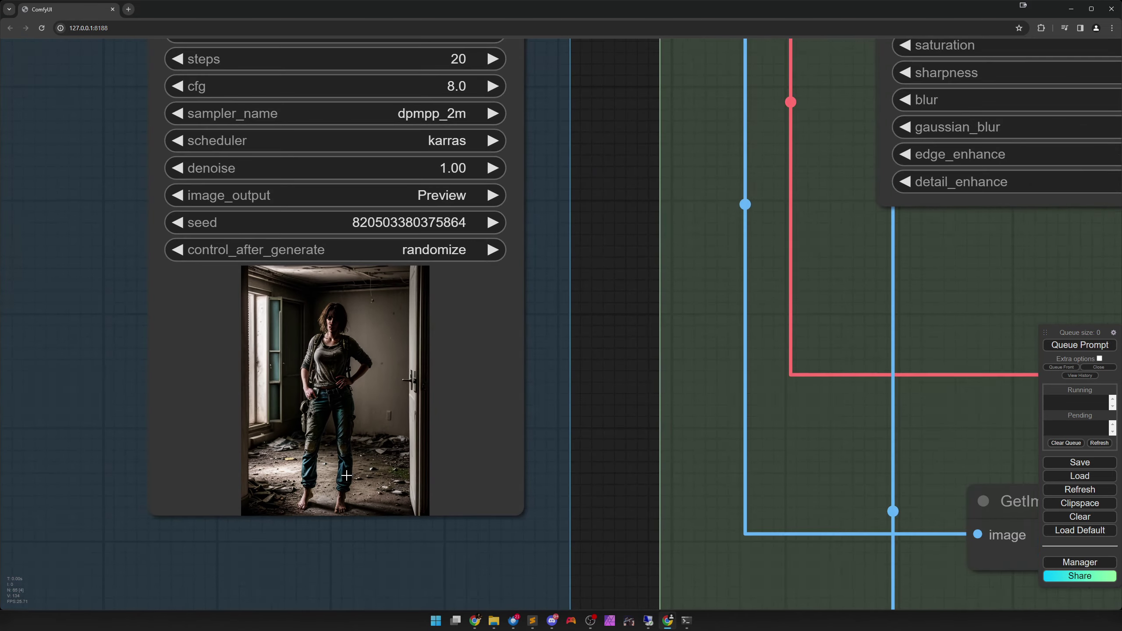
pyautogui.moveTo(659, 385); pyautogui.dragTo(211, 502)
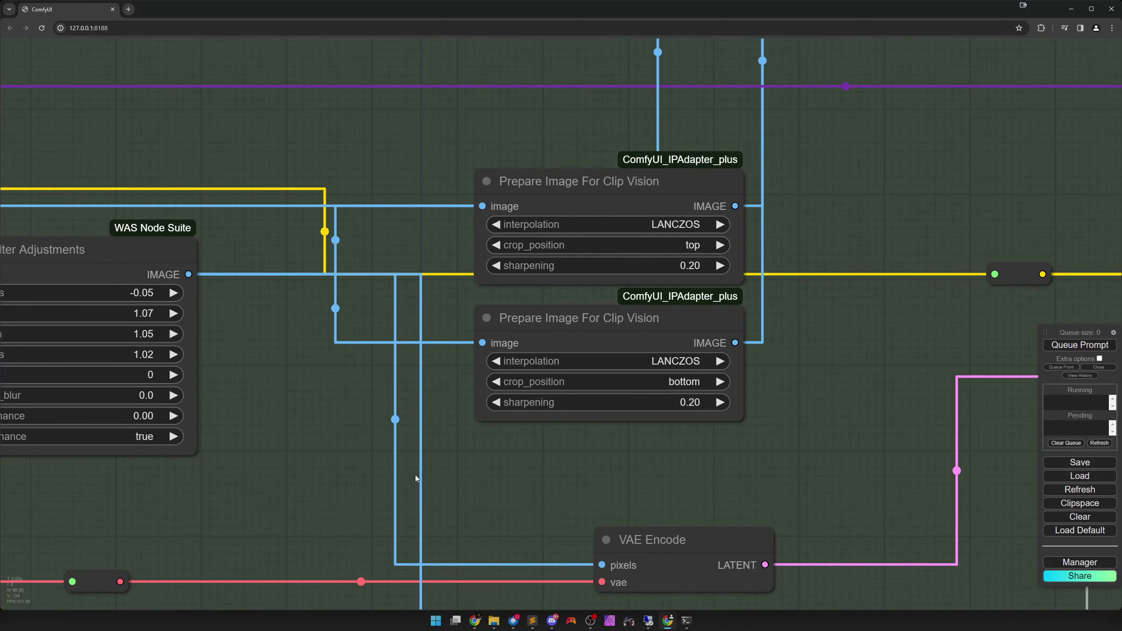
pyautogui.scroll(-1, 461, 484)
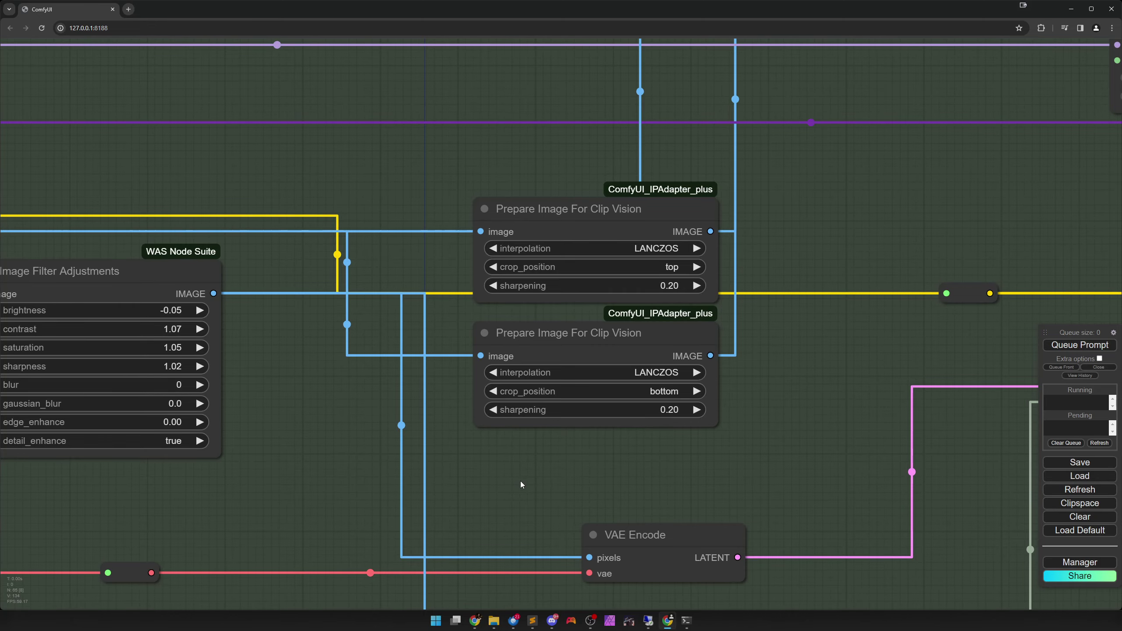
pyautogui.moveTo(263, 519); pyautogui.dragTo(751, 265)
pyautogui.scroll(4, 463, 365)
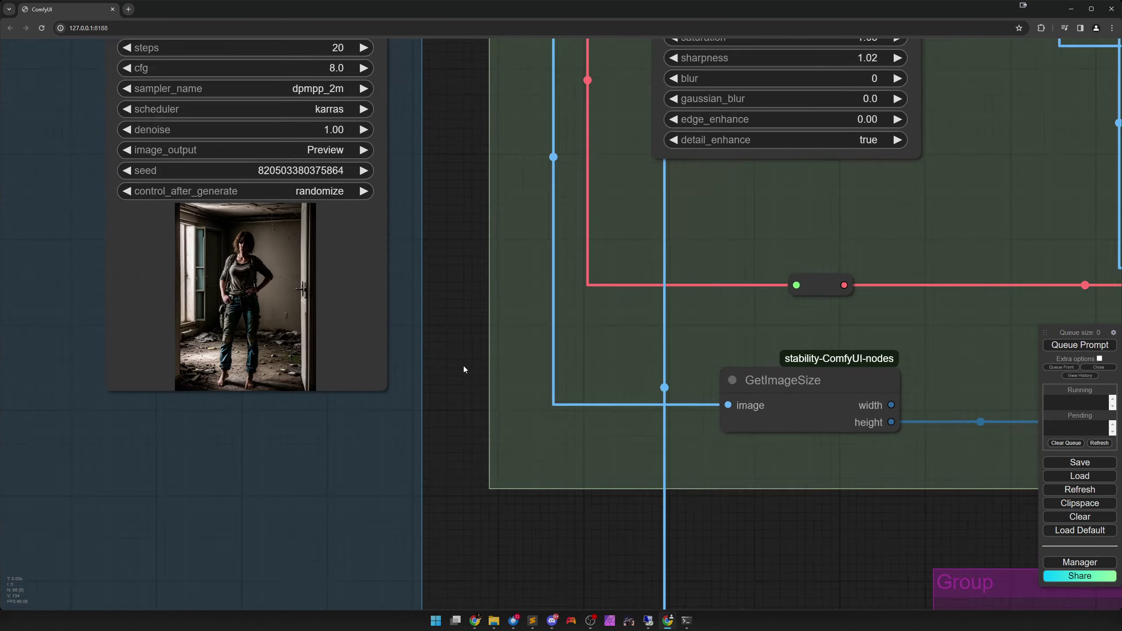
pyautogui.moveTo(410, 353); pyautogui.dragTo(728, 368)
pyautogui.scroll(3, 728, 369)
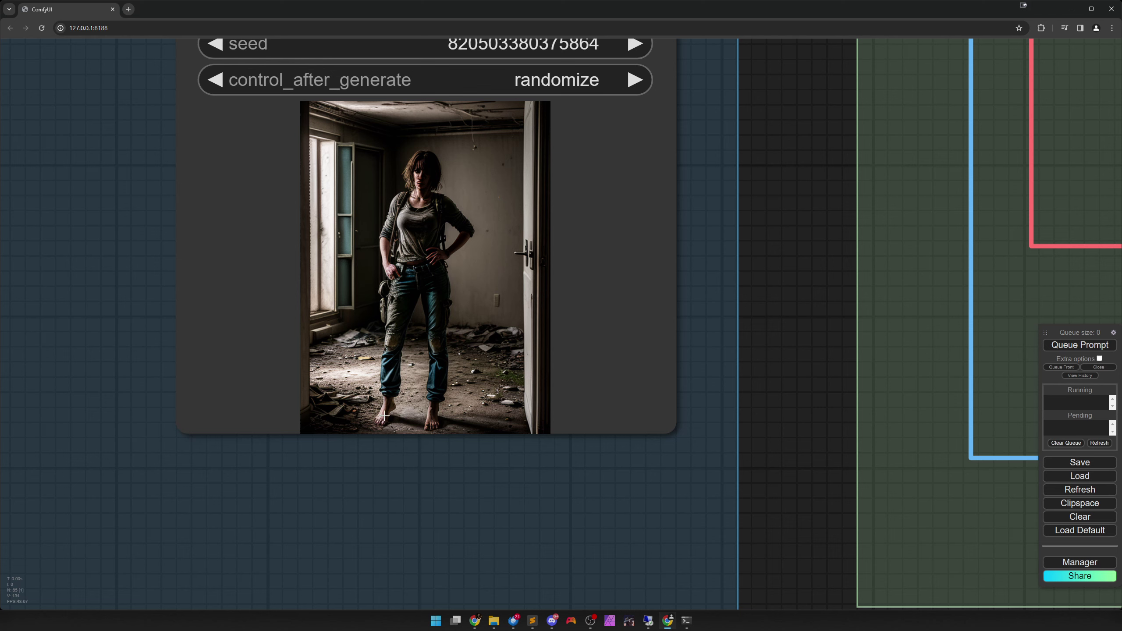
pyautogui.scroll(-4, 537, 459)
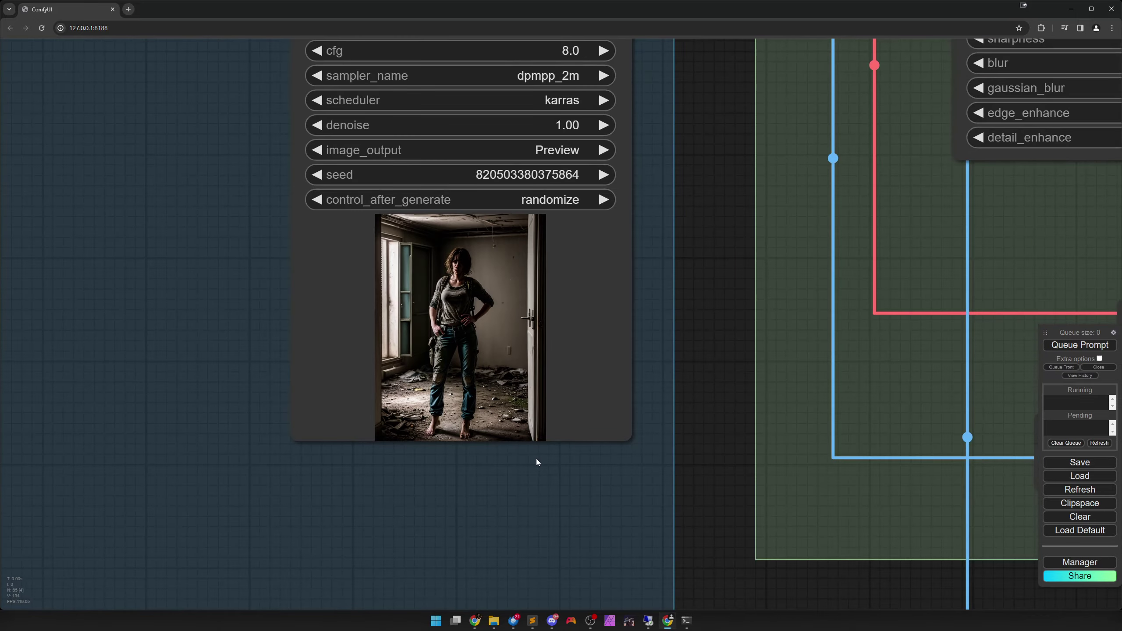
pyautogui.moveTo(773, 342); pyautogui.dragTo(463, 440)
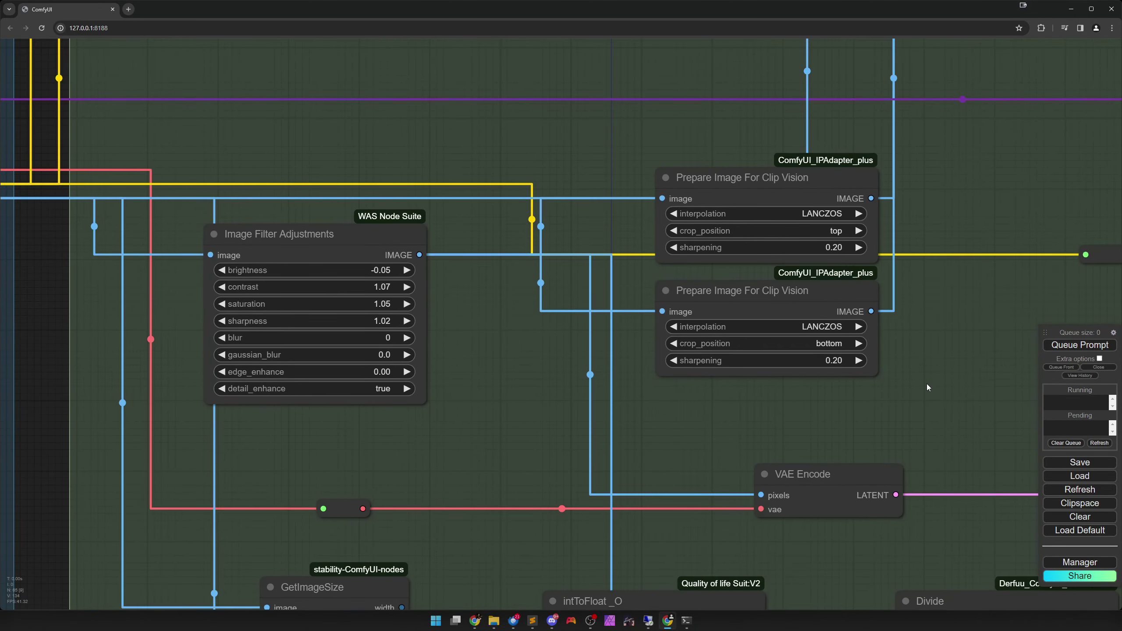
# - Trace the links from the Clip Vision and IPAdapter nodes through Apply ControlNet and Load LoRA to the second pipeKSampler
pyautogui.scroll(-1, 928, 385)
pyautogui.moveTo(966, 347); pyautogui.dragTo(492, 537)
pyautogui.scroll(-4, 668, 485)
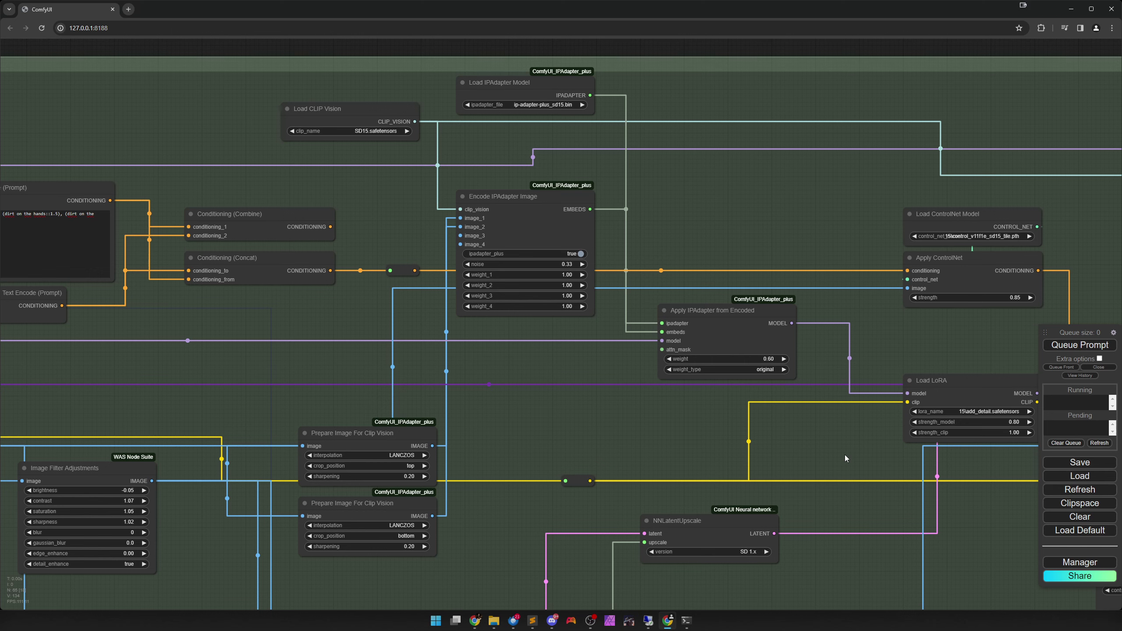
pyautogui.scroll(-1, 845, 454)
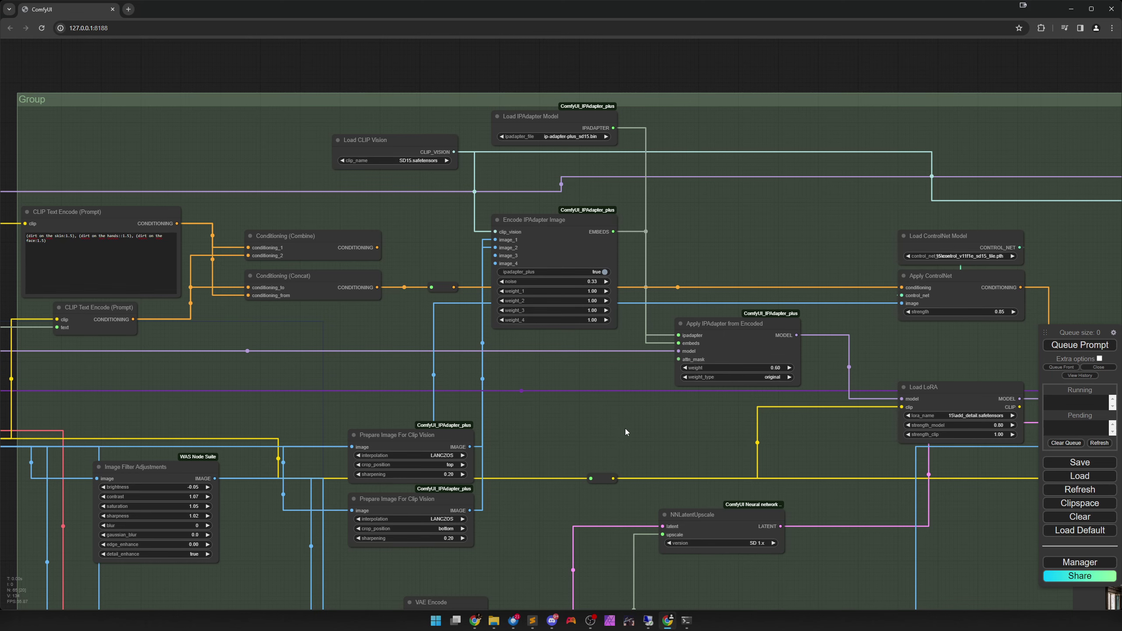
pyautogui.moveTo(647, 426); pyautogui.dragTo(335, 424)
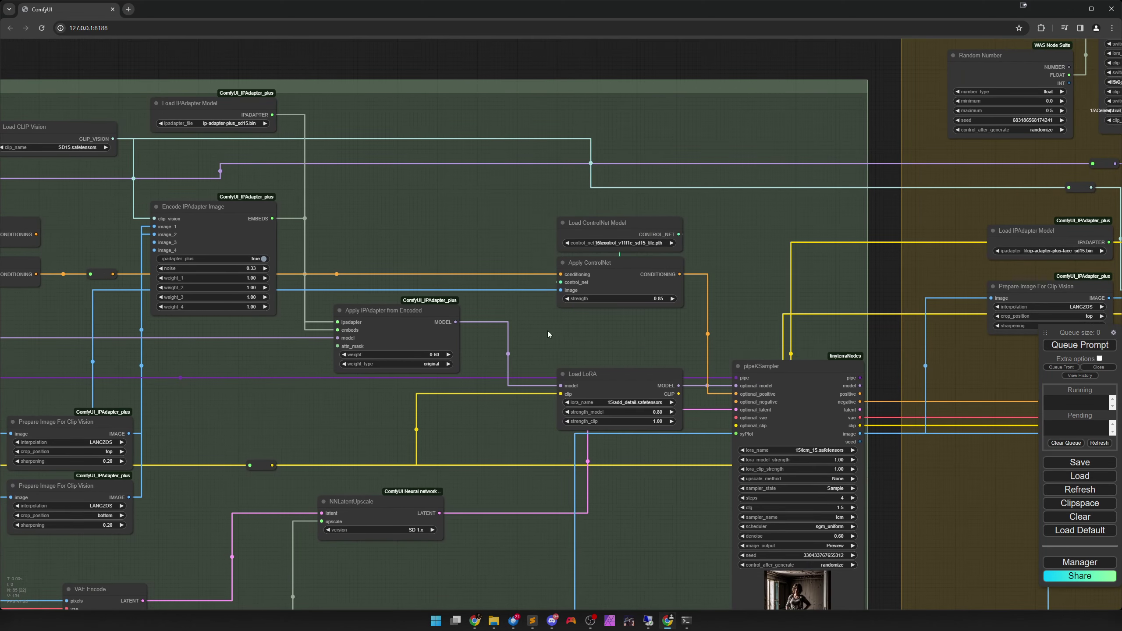
pyautogui.scroll(5, 656, 328)
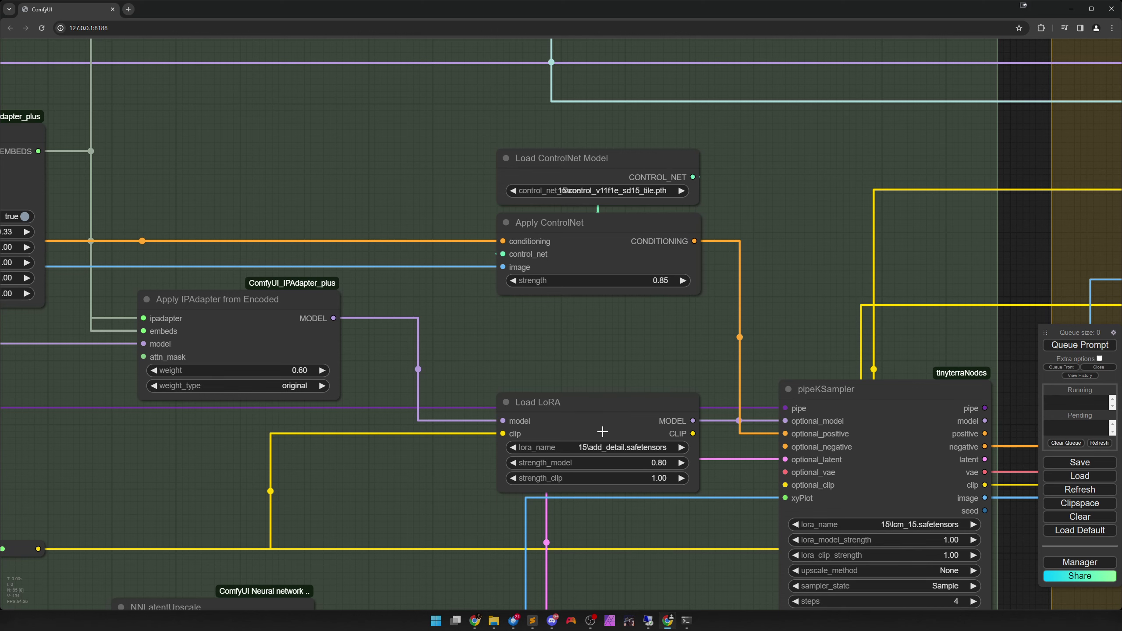
pyautogui.moveTo(451, 517); pyautogui.dragTo(418, 479)
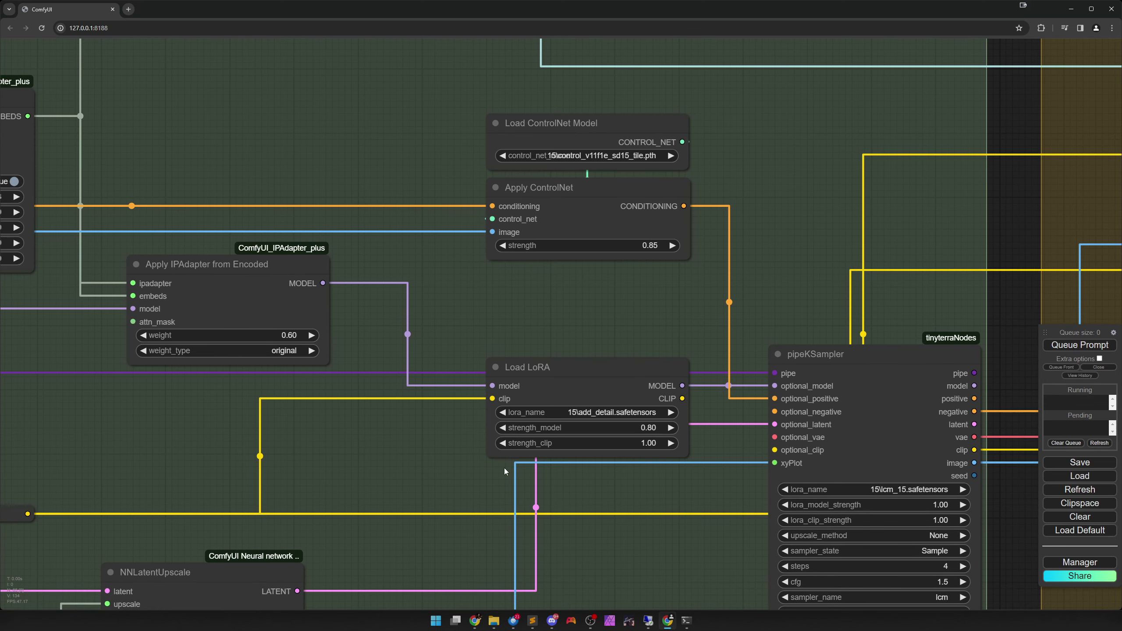
pyautogui.moveTo(627, 458); pyautogui.dragTo(593, 421)
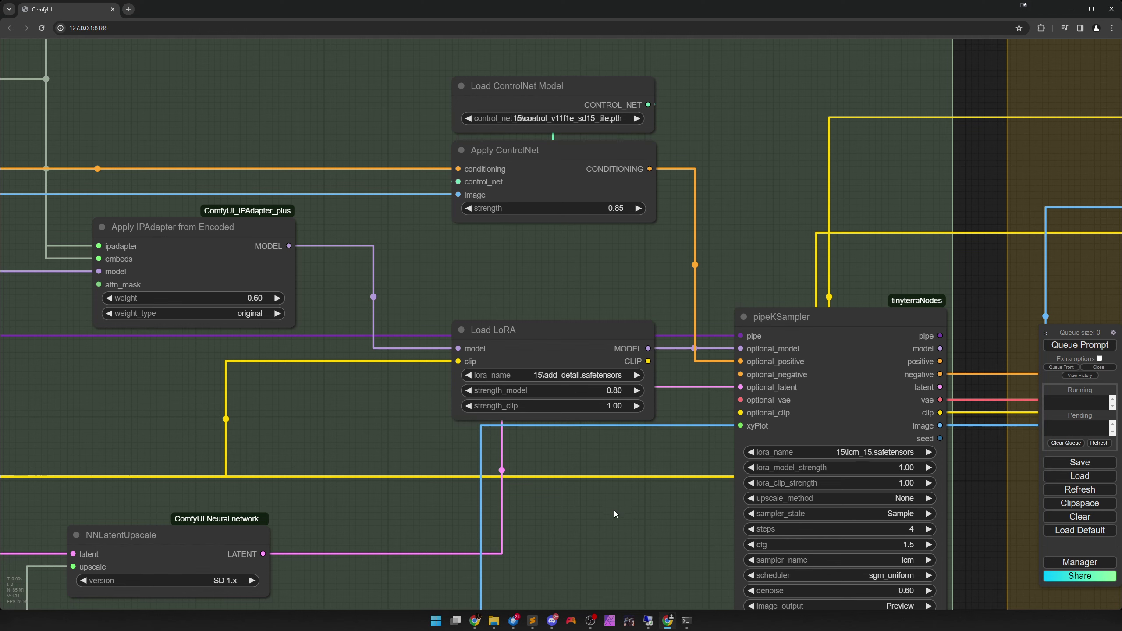
# - Examine the second pipeKSampler's LCM LoRA, steps, cfg, sampler, scheduler and denoise settings together with its preview image
pyautogui.moveTo(612, 518); pyautogui.dragTo(349, 340)
pyautogui.scroll(1, 435, 389)
pyautogui.scroll(1, 435, 390)
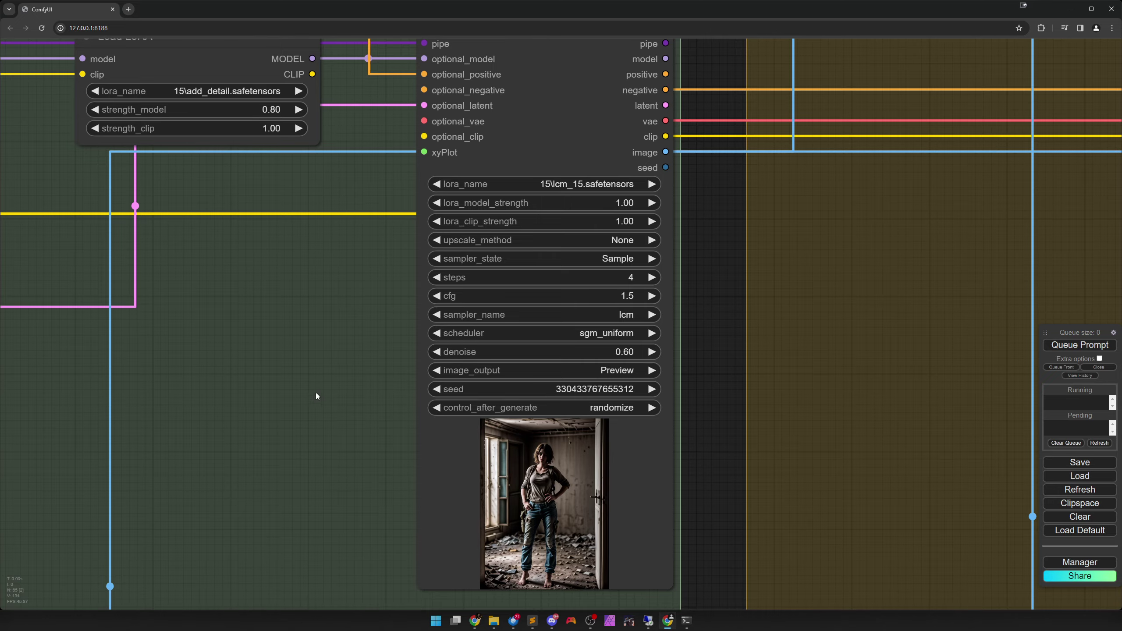
pyautogui.scroll(-5, 316, 394)
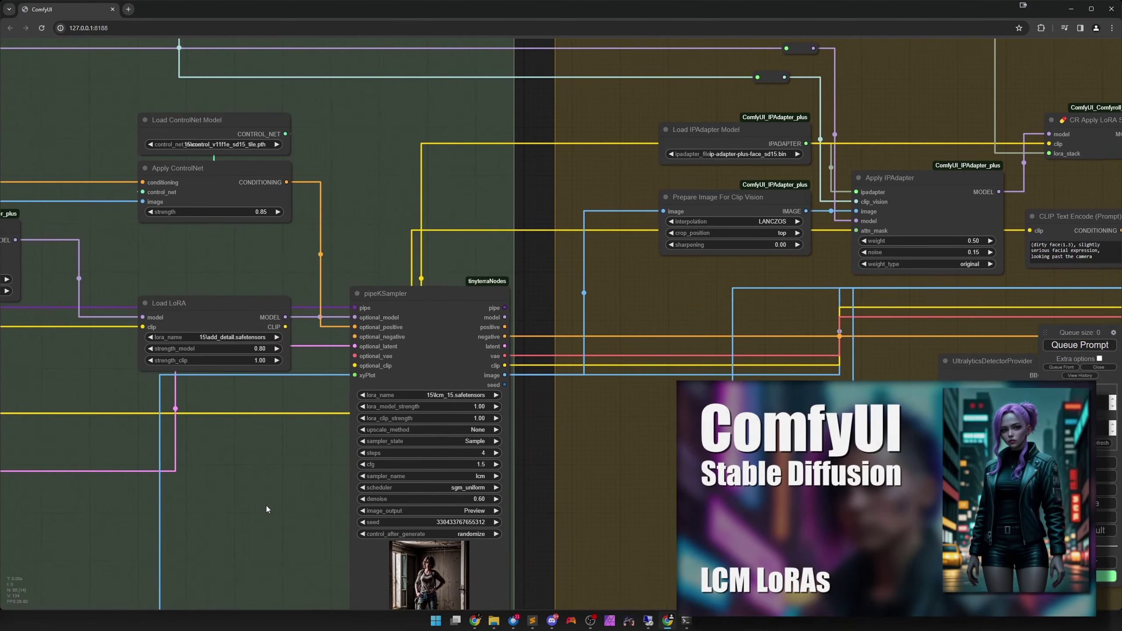
pyautogui.scroll(-4, 267, 508)
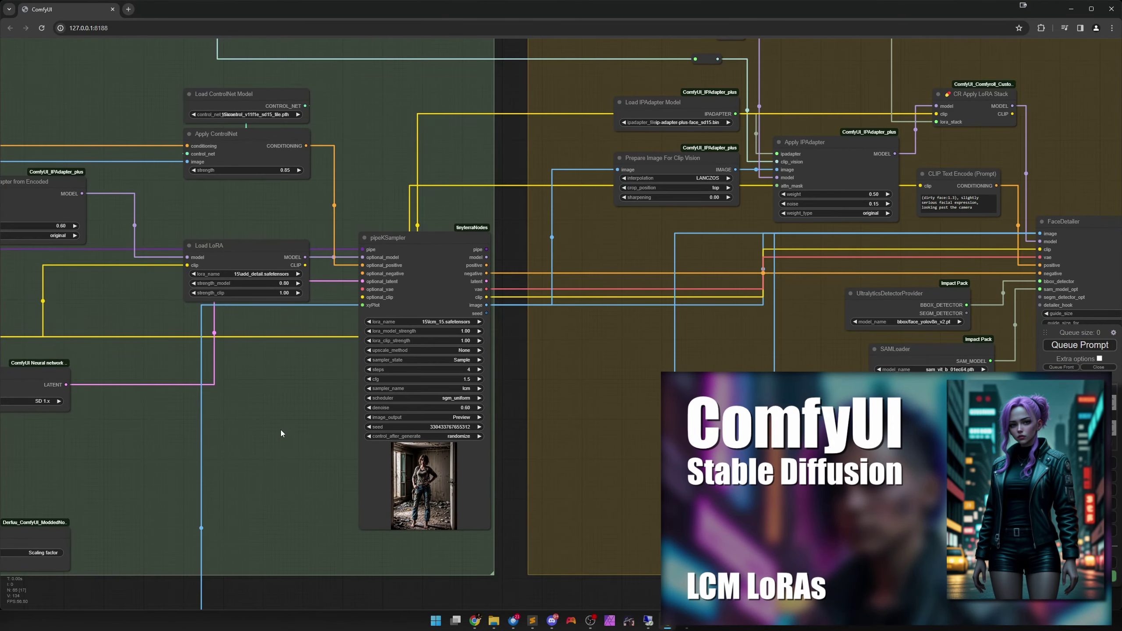
# - Review the VAE Encode and scaling-factor nodes feeding the latent upscaler, and select the NNLatentUpscale node
pyautogui.moveTo(281, 430); pyautogui.dragTo(399, 469)
pyautogui.moveTo(158, 530); pyautogui.dragTo(700, 329)
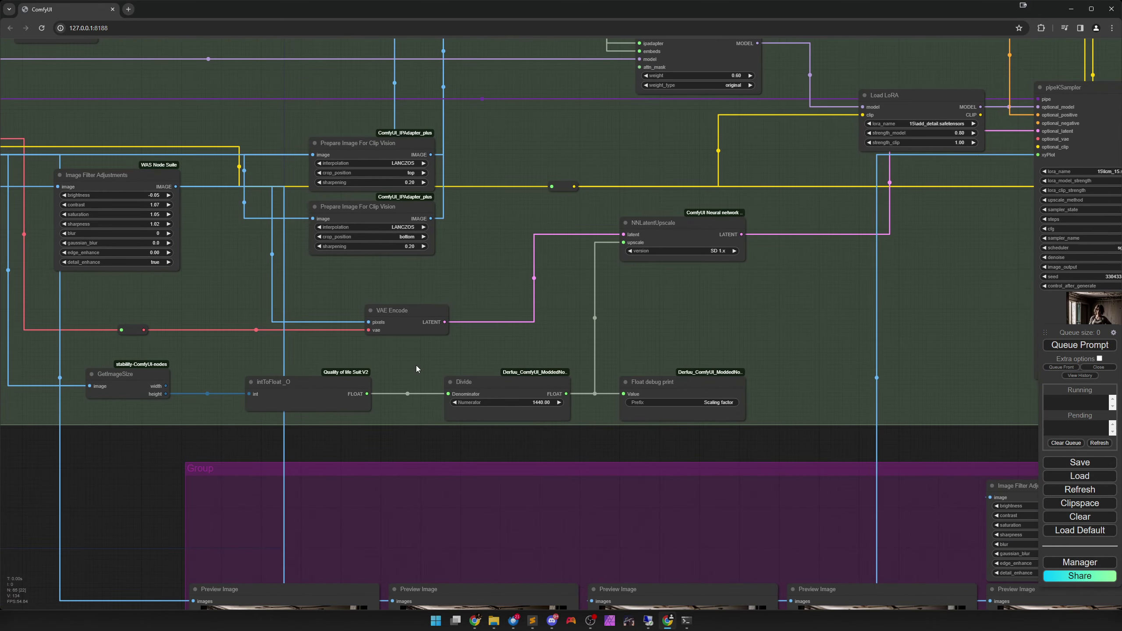
pyautogui.moveTo(416, 366); pyautogui.dragTo(689, 362)
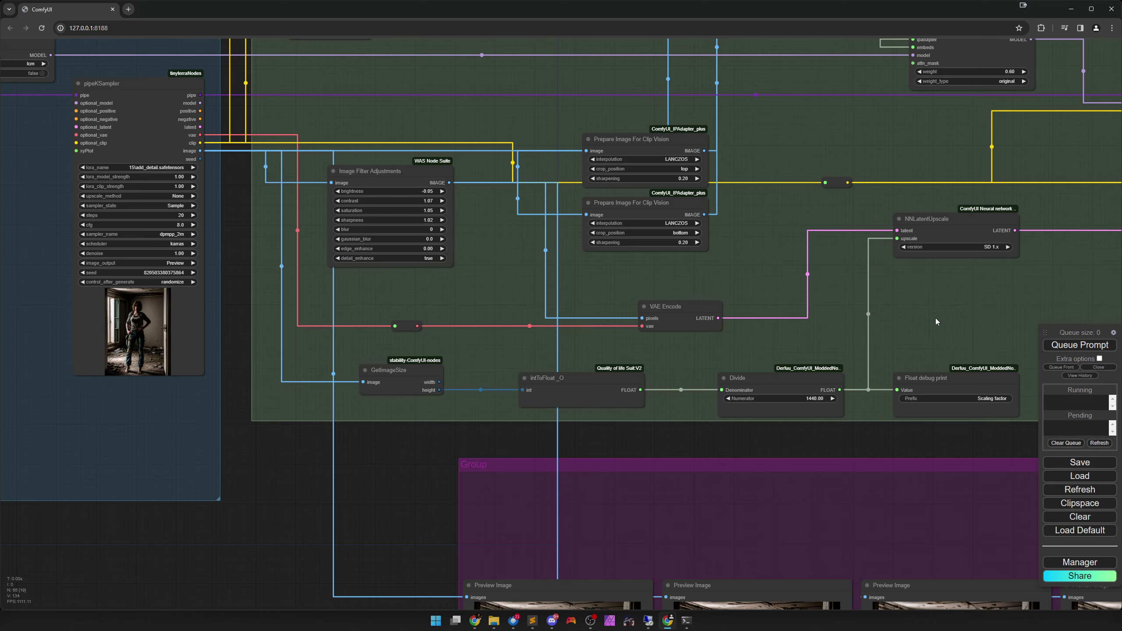
pyautogui.moveTo(936, 318); pyautogui.dragTo(424, 418)
pyautogui.scroll(9, 468, 430)
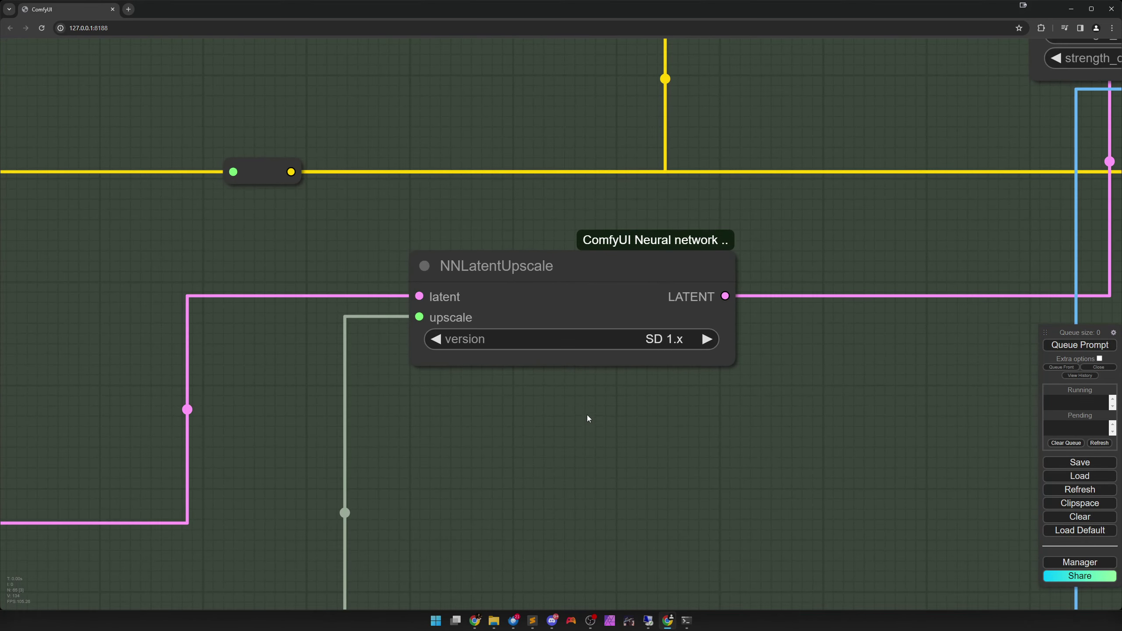
pyautogui.scroll(1, 587, 415)
pyautogui.click(531, 280)
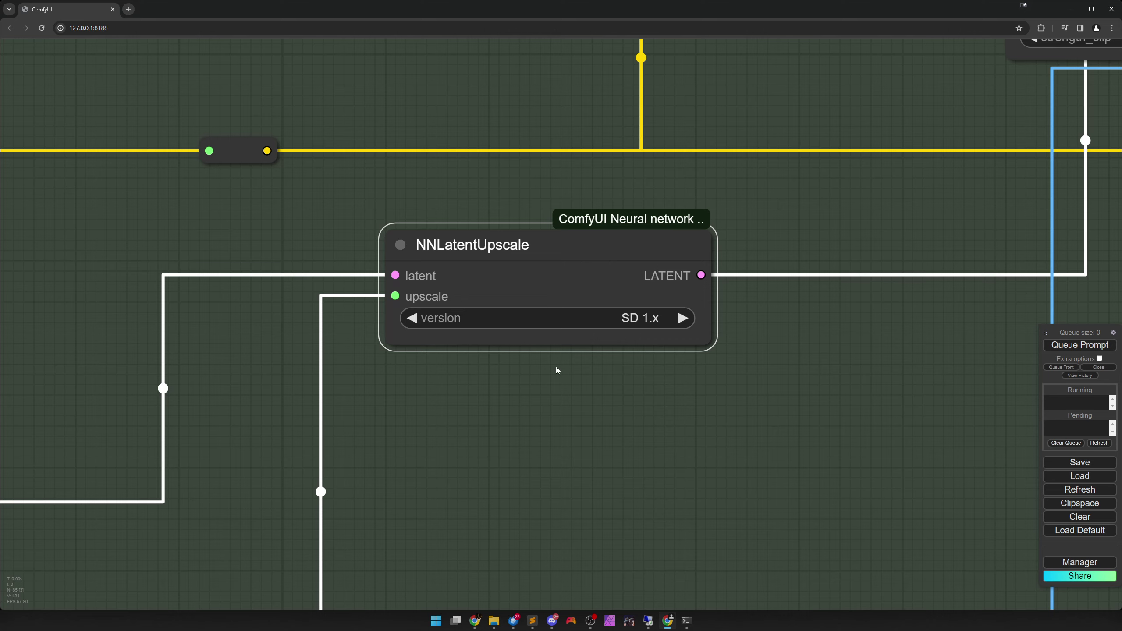
# - Search the ComfyUI Manager's installable custom nodes for "neural"
pyautogui.click(1065, 563)
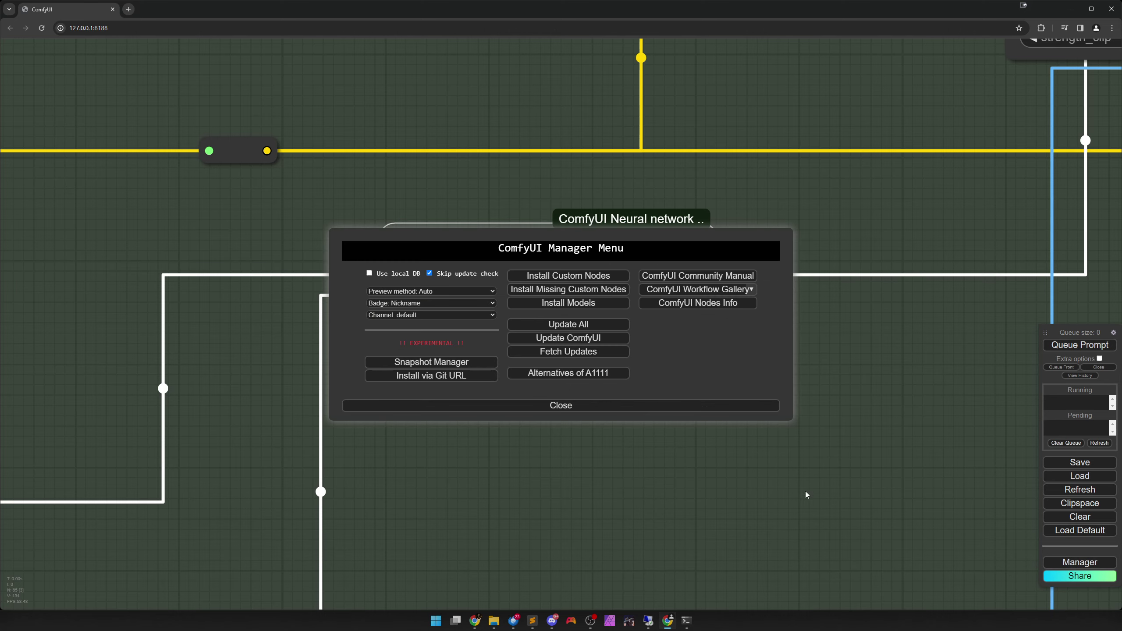
pyautogui.click(584, 278)
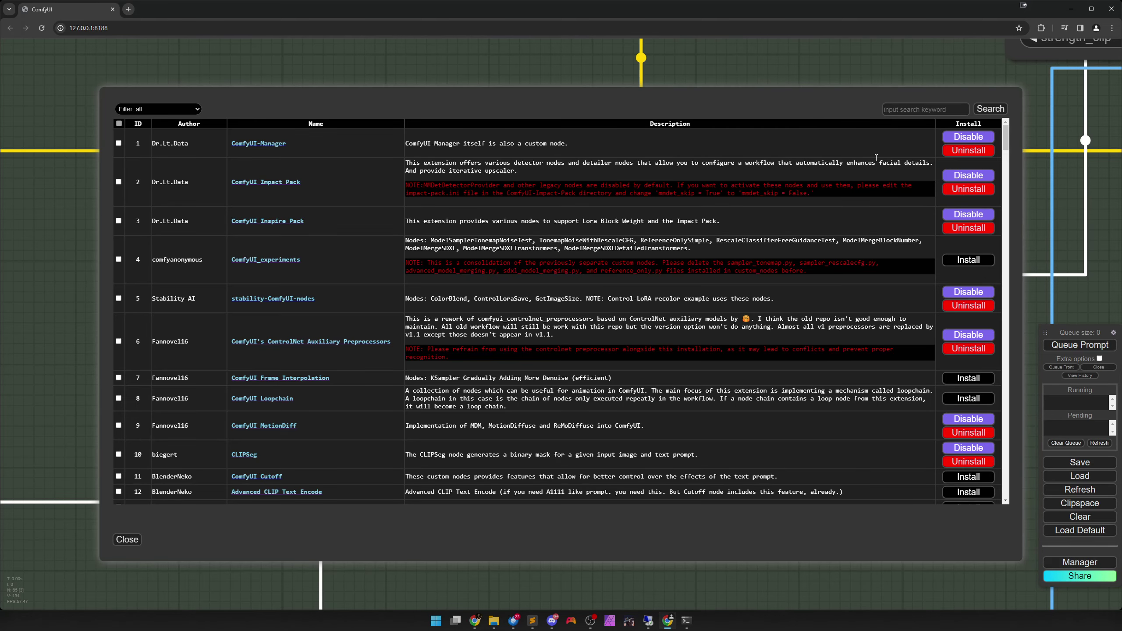
pyautogui.click(927, 109)
pyautogui.write('neural')
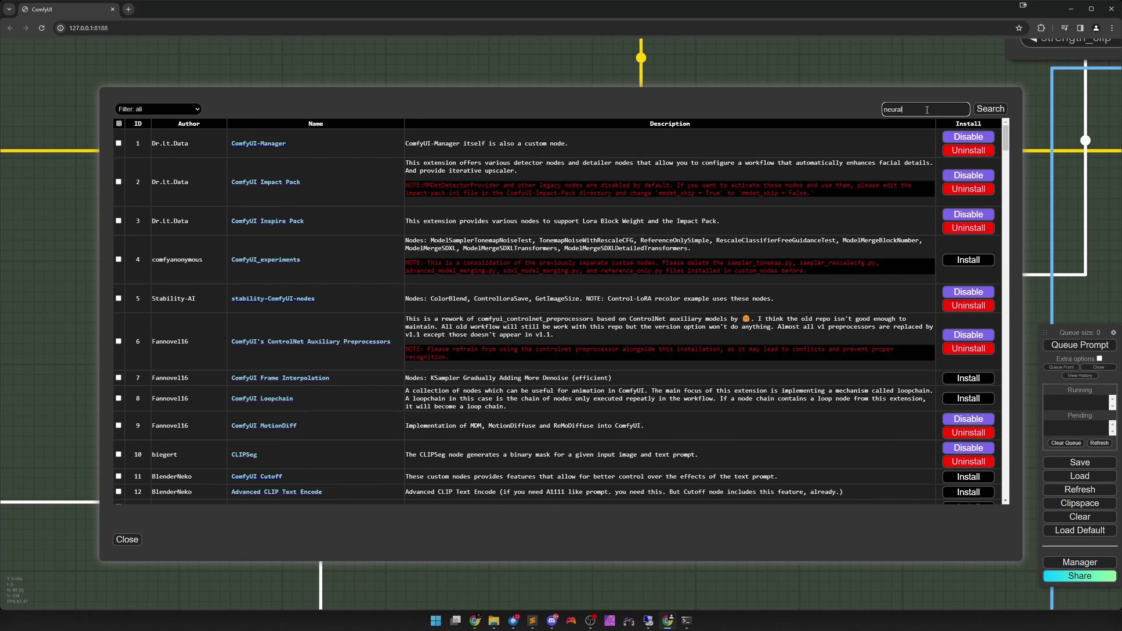
pyautogui.press('Return')
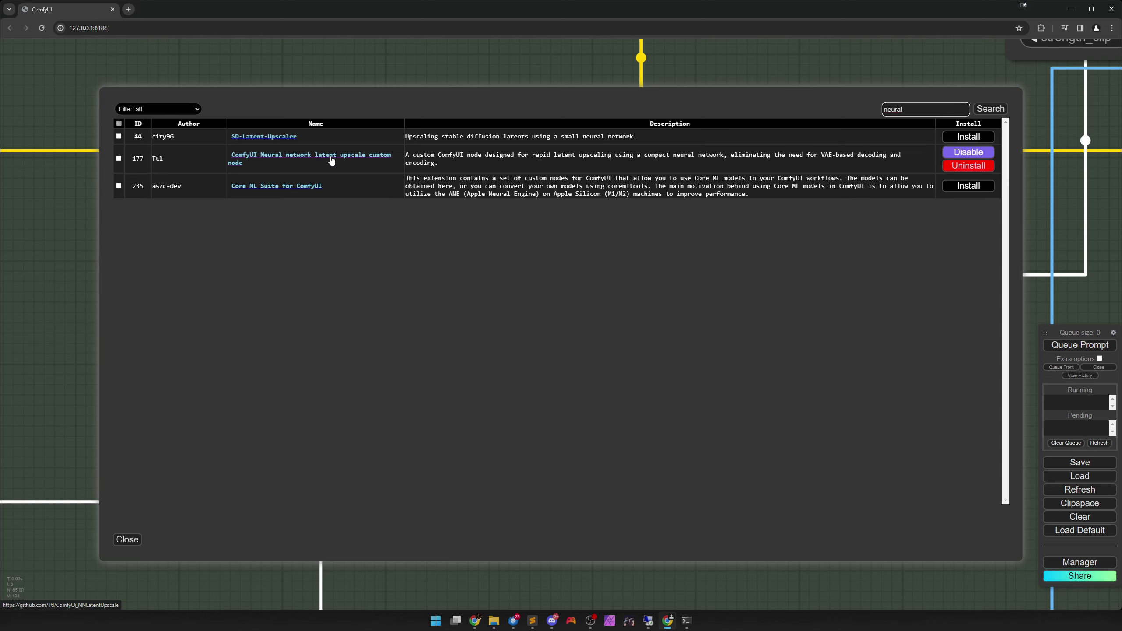
# - Review the ComfyUI Neural network latent upscale README and its upscale comparison image on GitHub, and return to the workflow
pyautogui.click(365, 161)
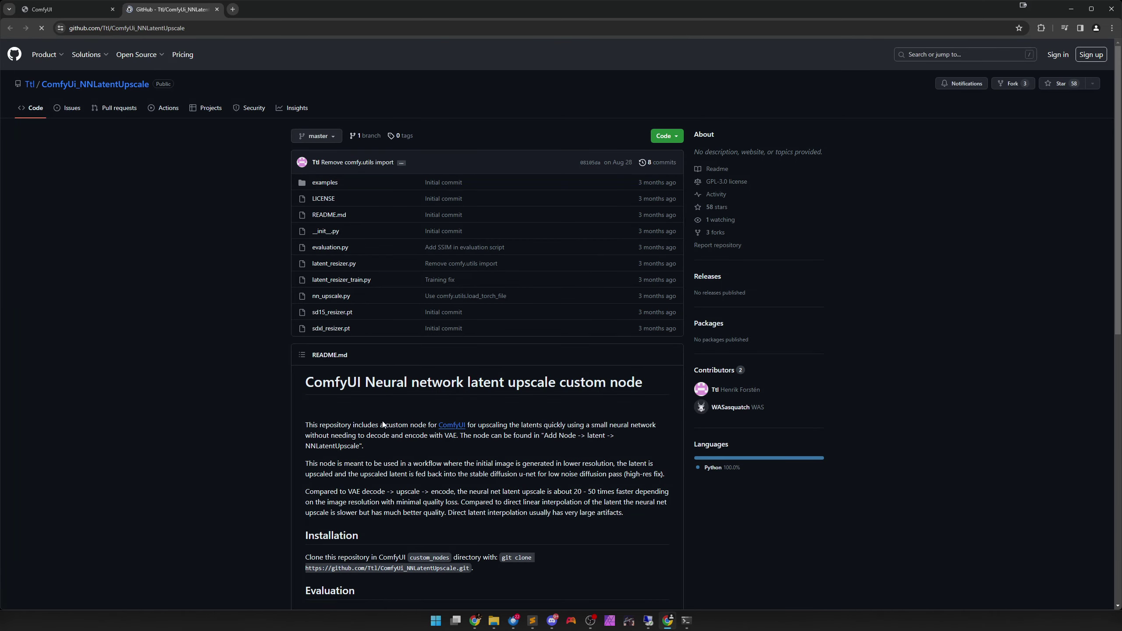
pyautogui.scroll(-7, 407, 435)
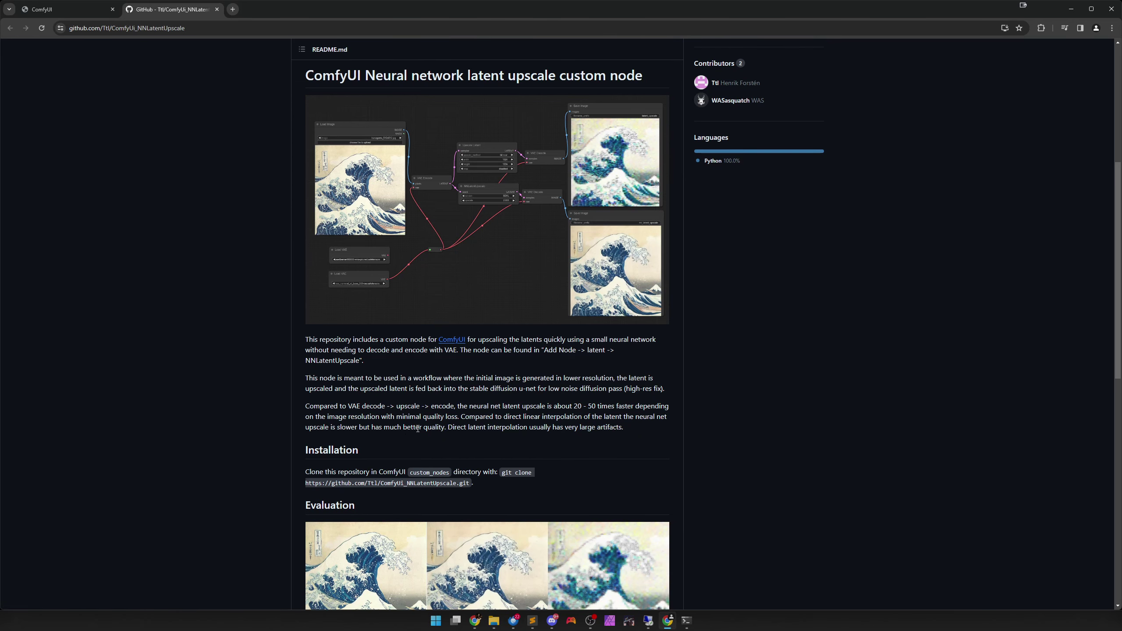
pyautogui.scroll(-2, 363, 407)
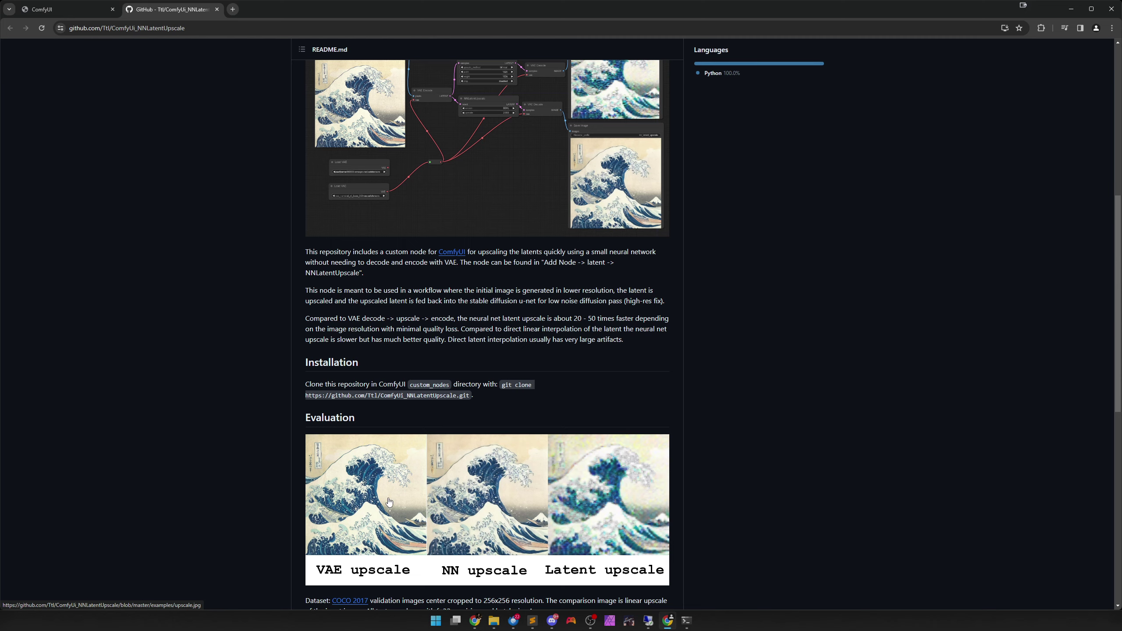
pyautogui.click(389, 502)
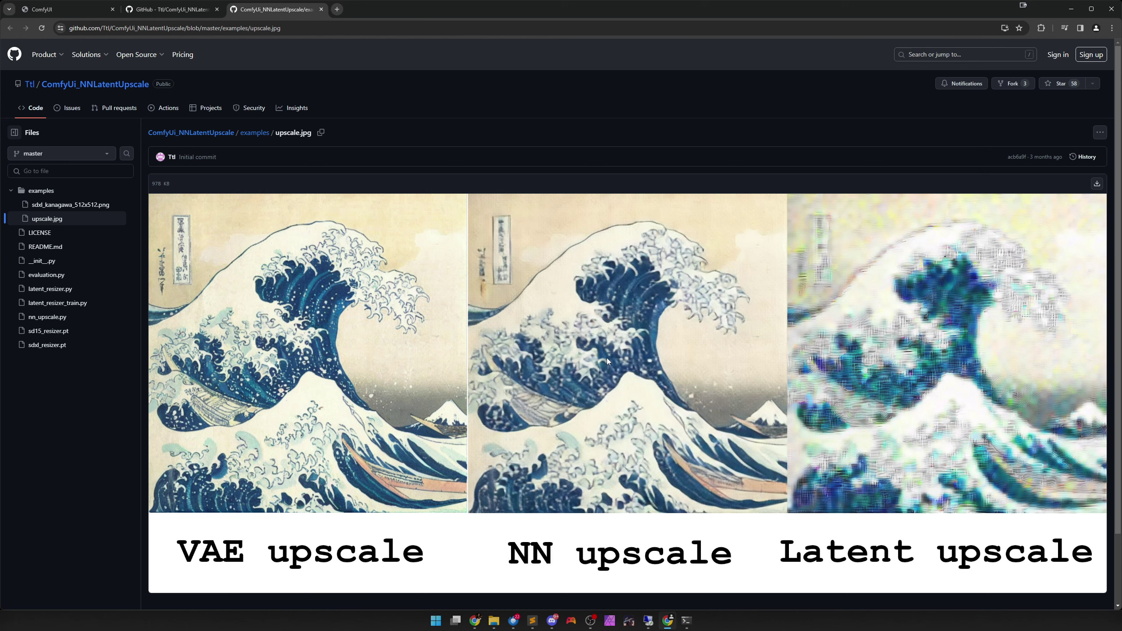
pyautogui.click(322, 9)
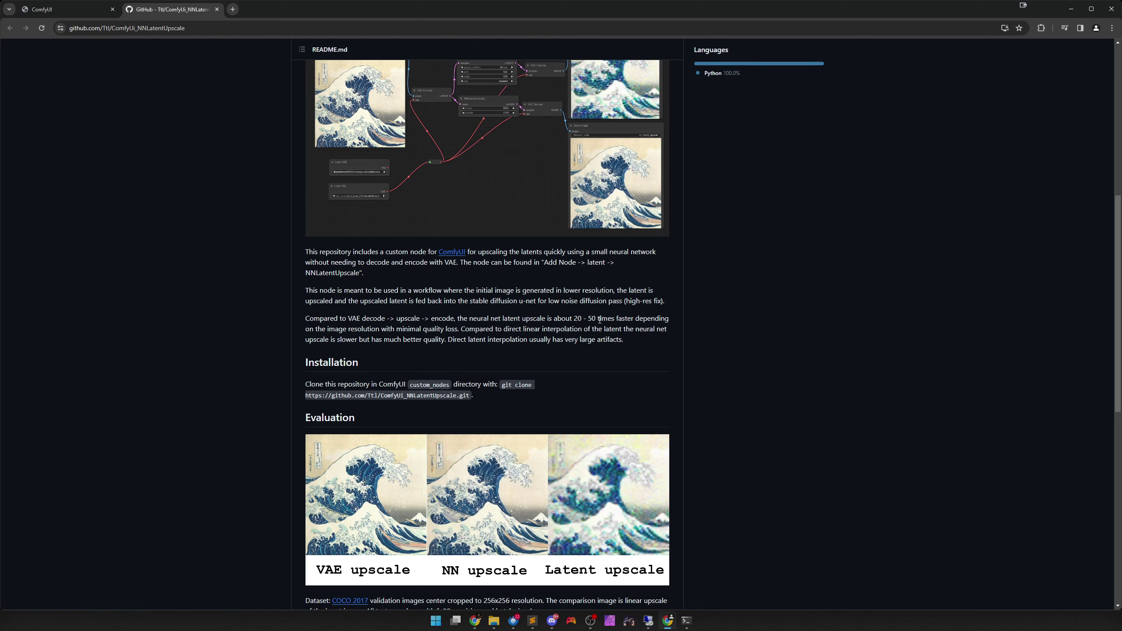
pyautogui.click(217, 9)
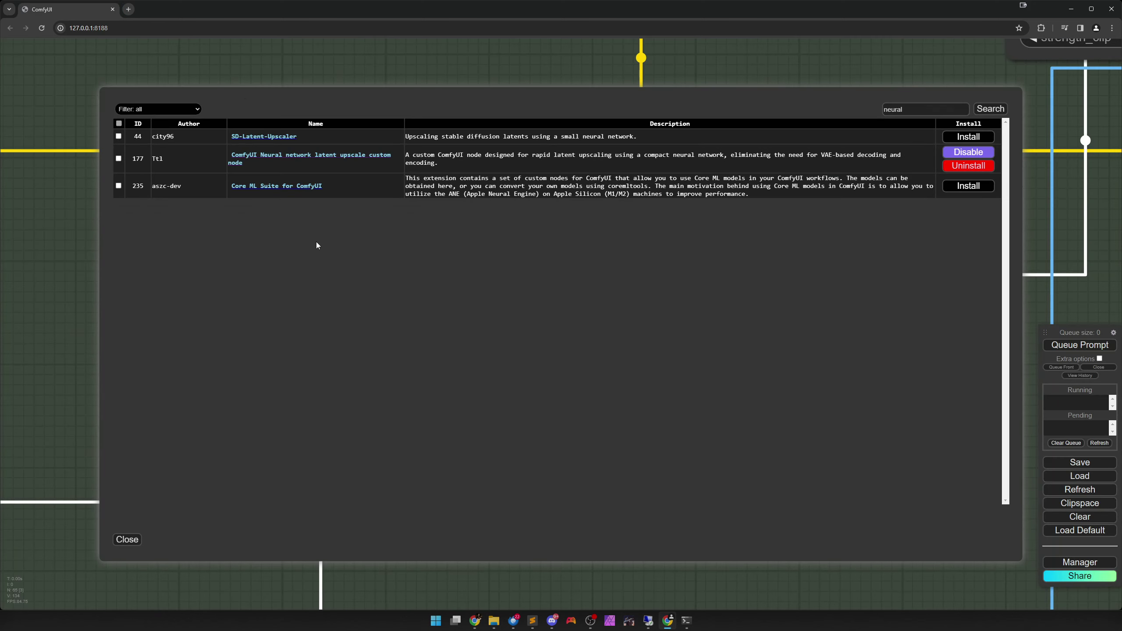
pyautogui.click(126, 539)
pyautogui.click(557, 405)
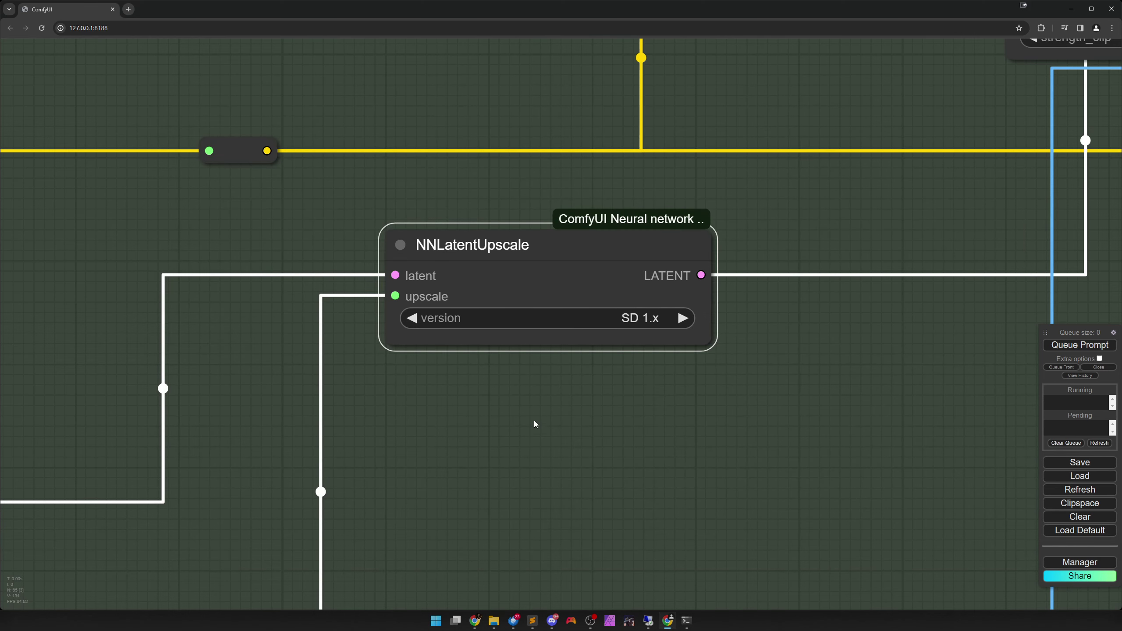
# - Add a second NNLatentUpscale node and place it directly below the existing one
pyautogui.moveTo(534, 423); pyautogui.dragTo(545, 322)
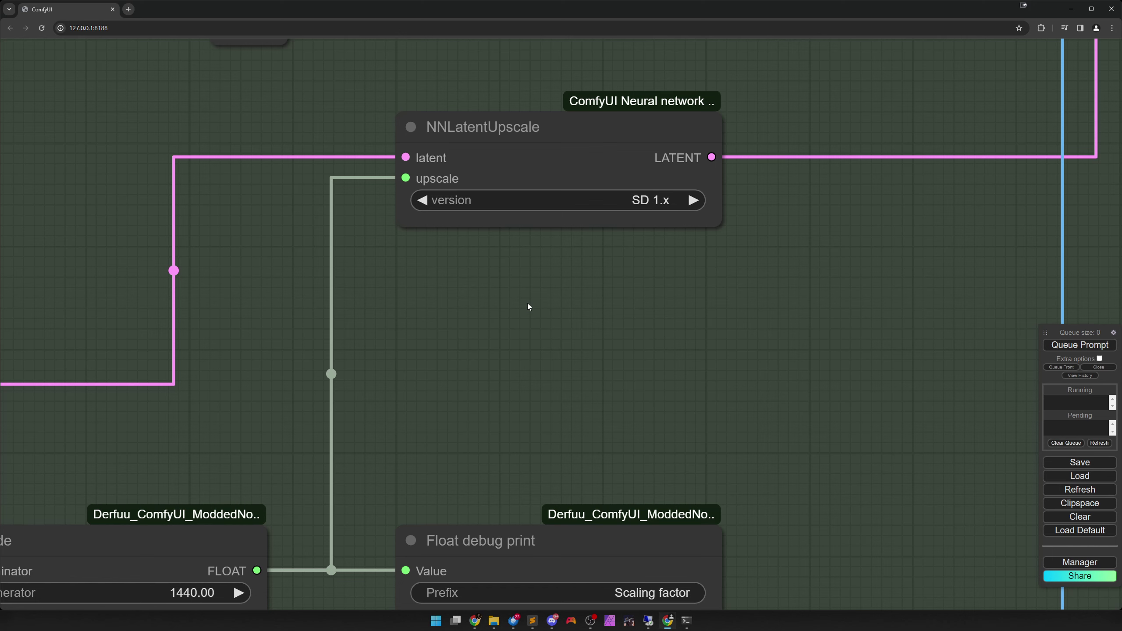
pyautogui.doubleClick(528, 304)
pyautogui.write('nnlat')
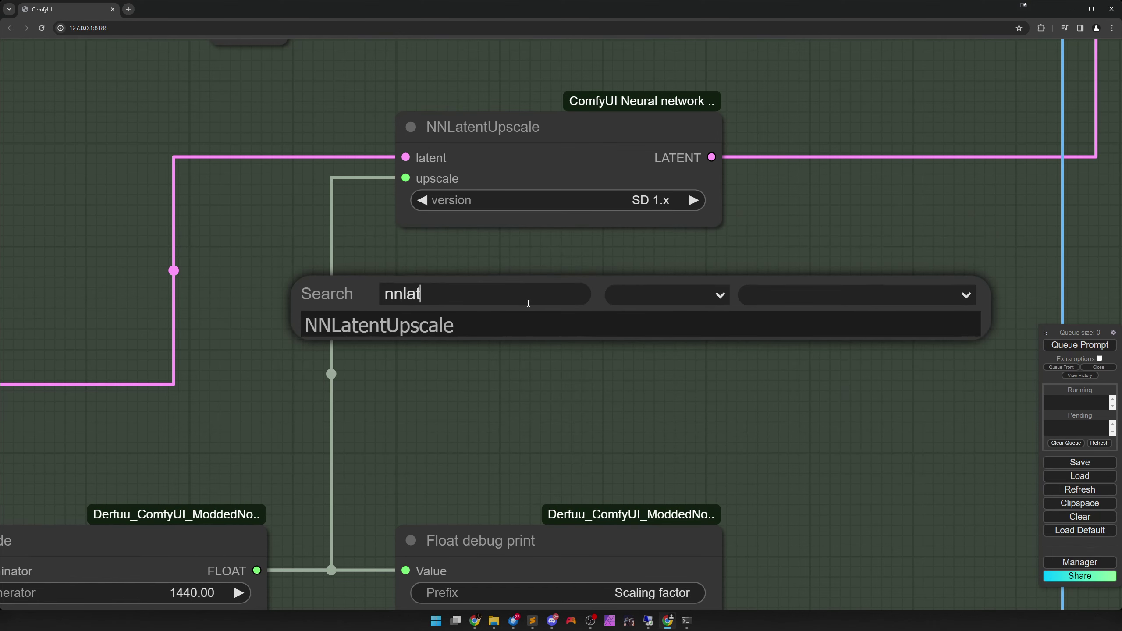
pyautogui.click(408, 328)
pyautogui.moveTo(642, 285); pyautogui.dragTo(512, 290)
# - Check the new NNLatentUpscale node's upscale value, keeping it at 1.50, and remove that node
pyautogui.click(526, 371)
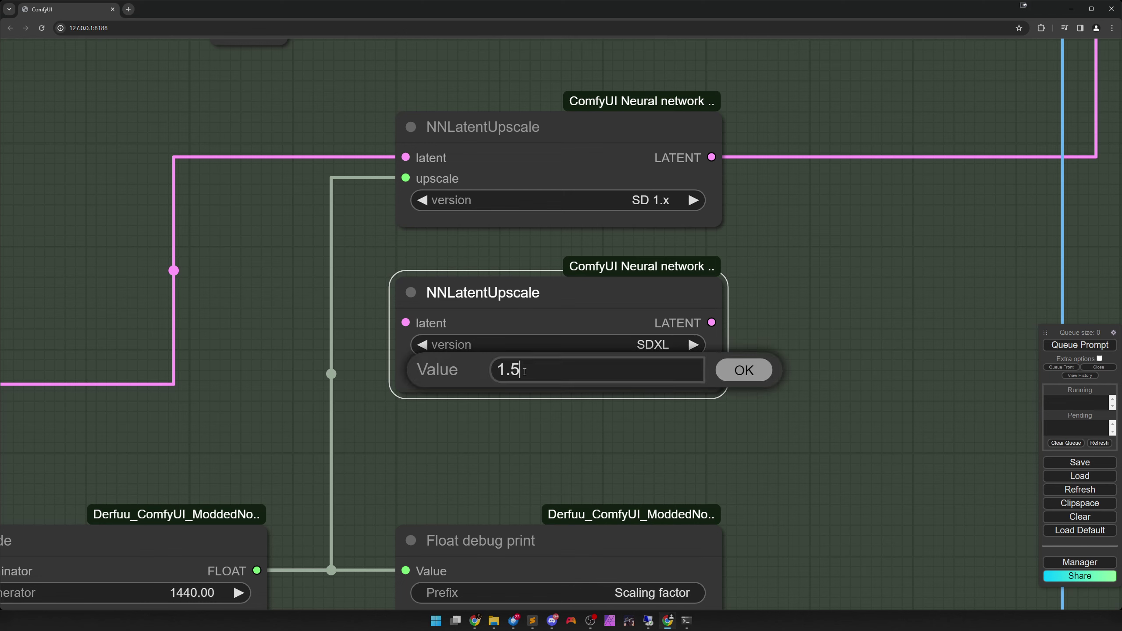
pyautogui.click(744, 370)
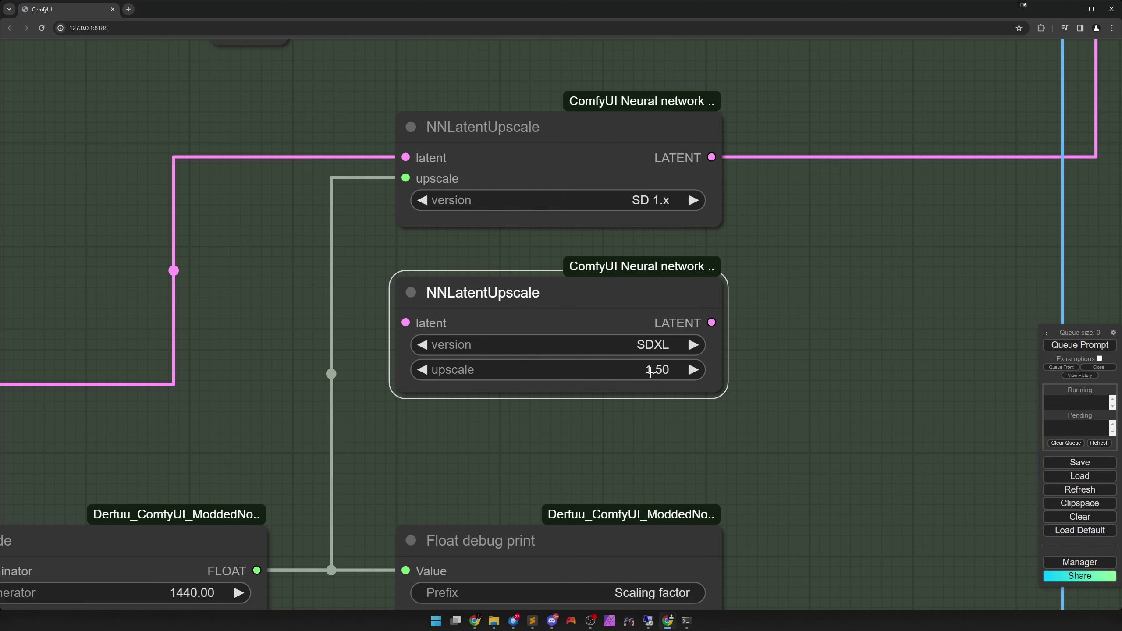
pyautogui.rightClick(572, 317)
pyautogui.click(578, 534)
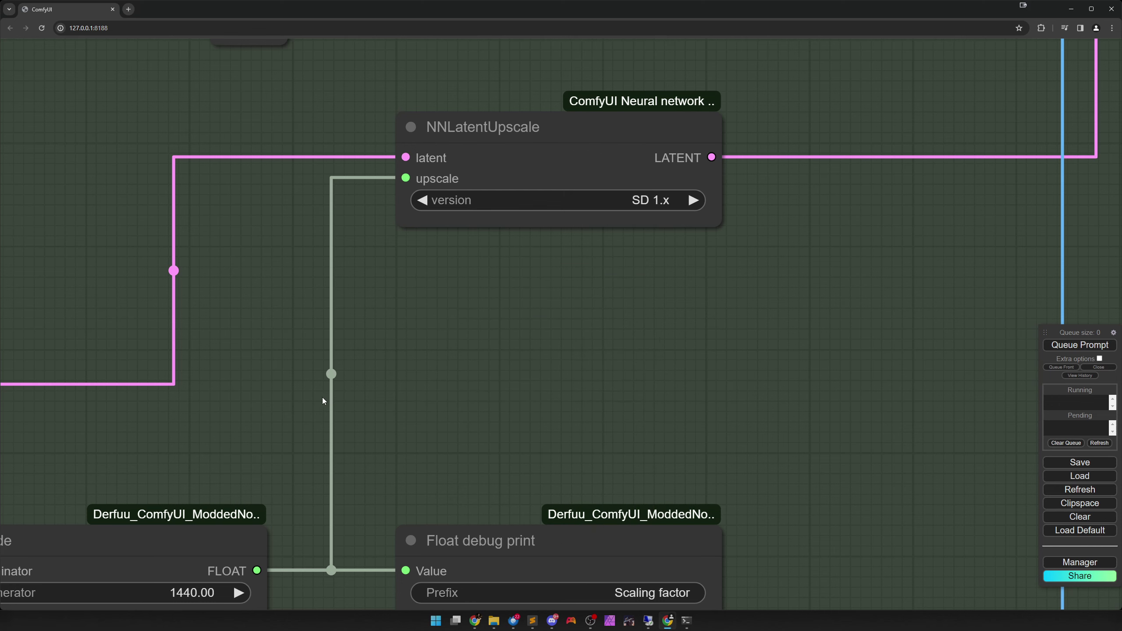
# - Examine the scaling-factor chain from GetImageSize height through intToFloat to the Divide node and its Numerator
pyautogui.scroll(-3, 235, 433)
pyautogui.moveTo(246, 427); pyautogui.dragTo(668, 310)
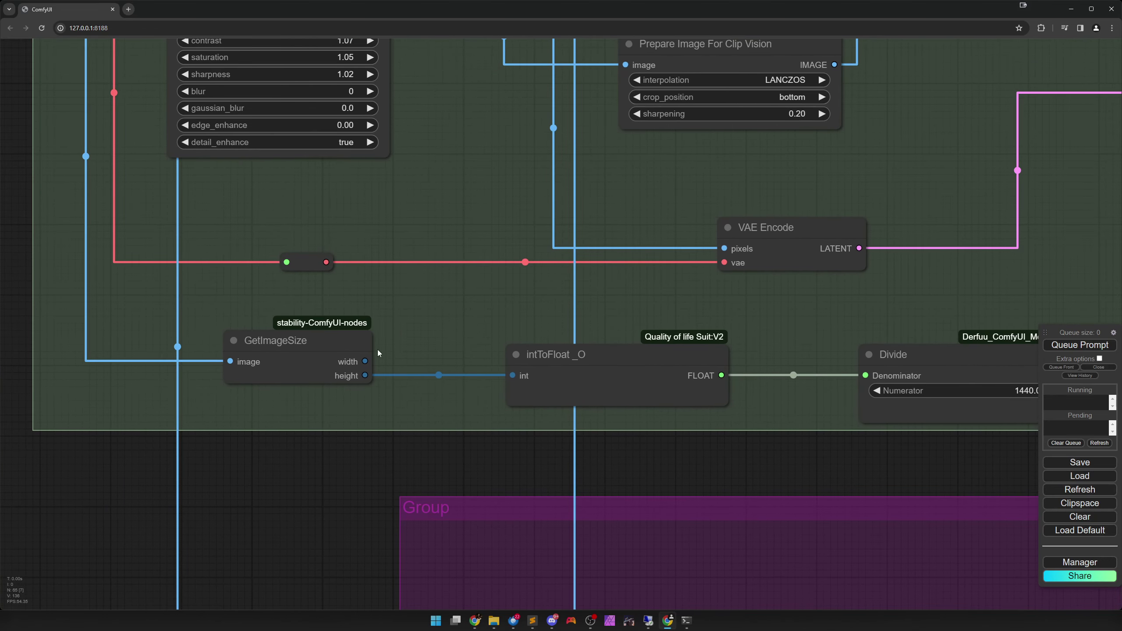
pyautogui.click(292, 353)
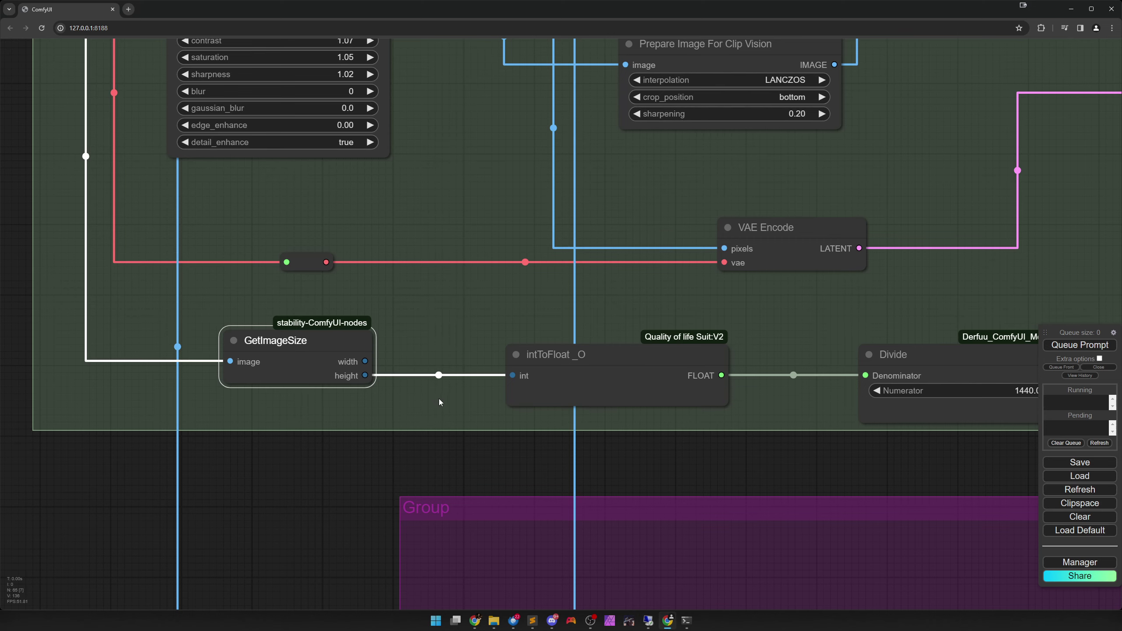
pyautogui.moveTo(438, 399); pyautogui.dragTo(207, 404)
pyautogui.moveTo(543, 420); pyautogui.dragTo(345, 375)
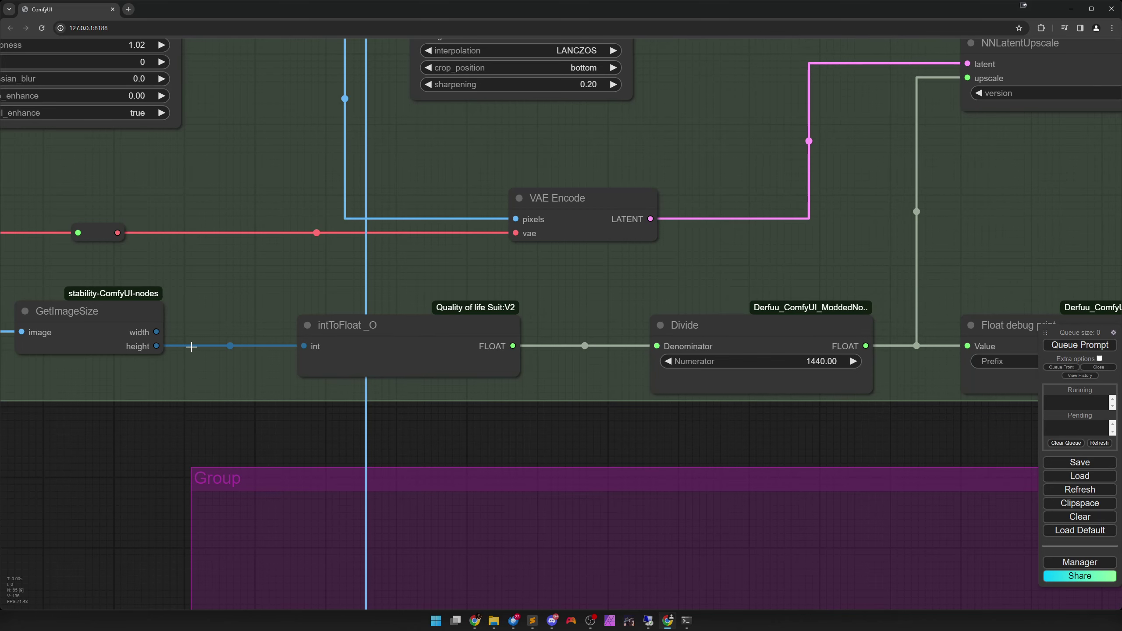
pyautogui.moveTo(556, 379); pyautogui.dragTo(356, 371)
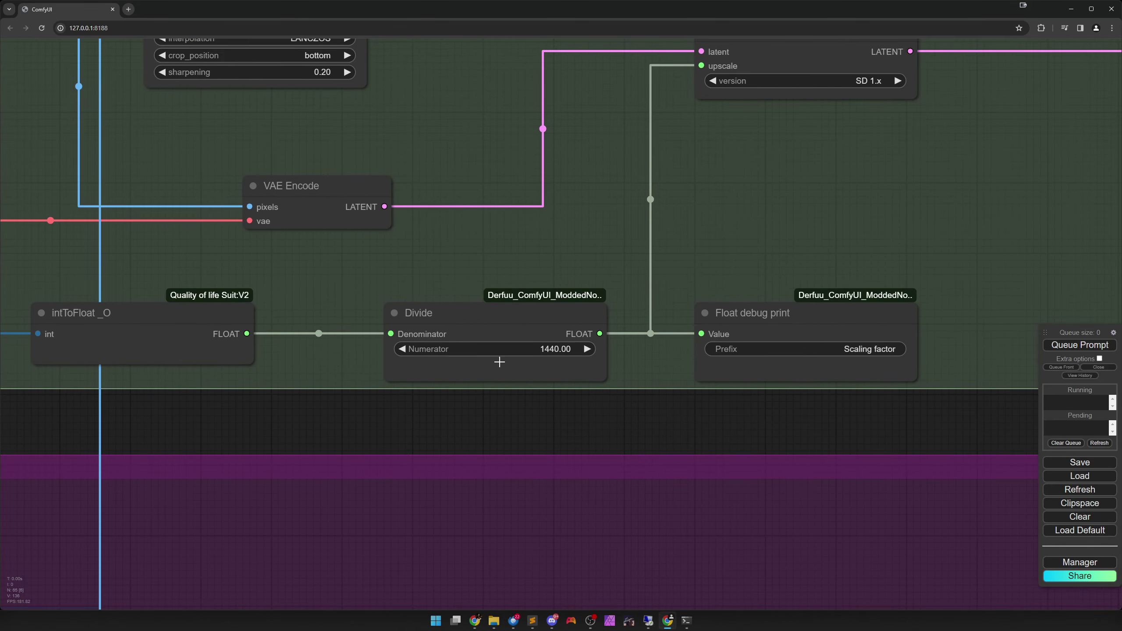
pyautogui.click(486, 323)
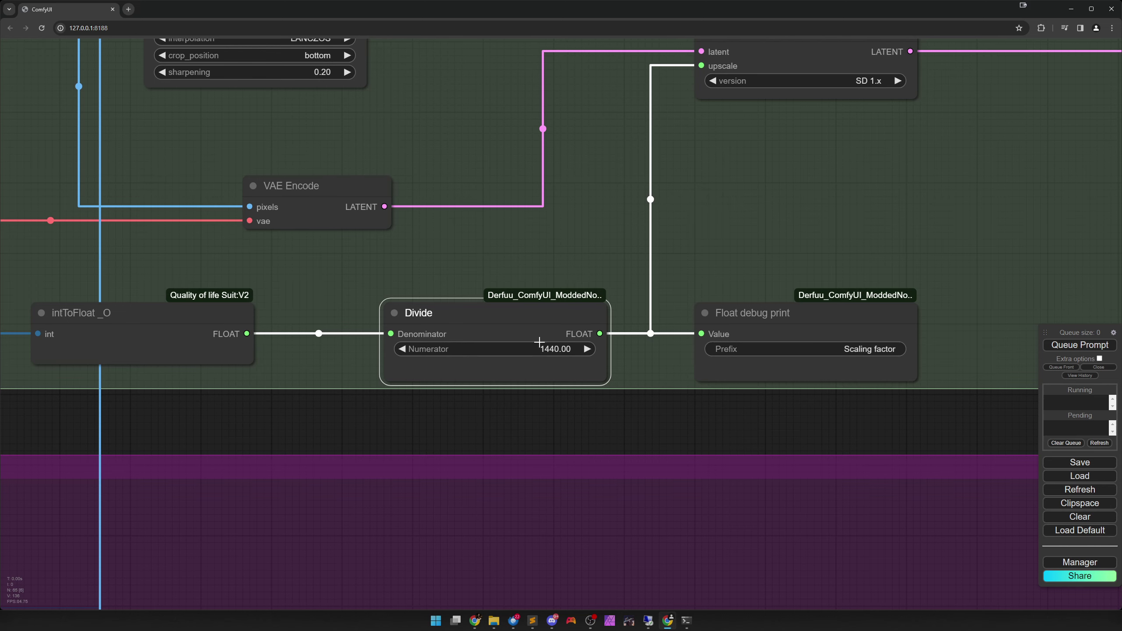
pyautogui.scroll(4, 582, 369)
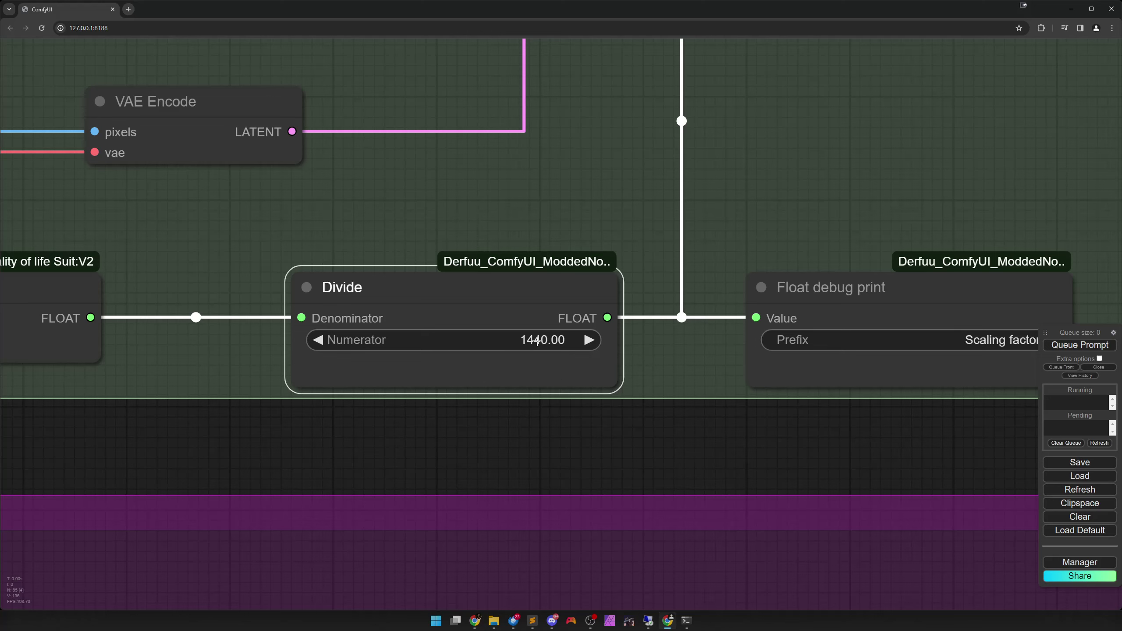
pyautogui.scroll(-6, 539, 358)
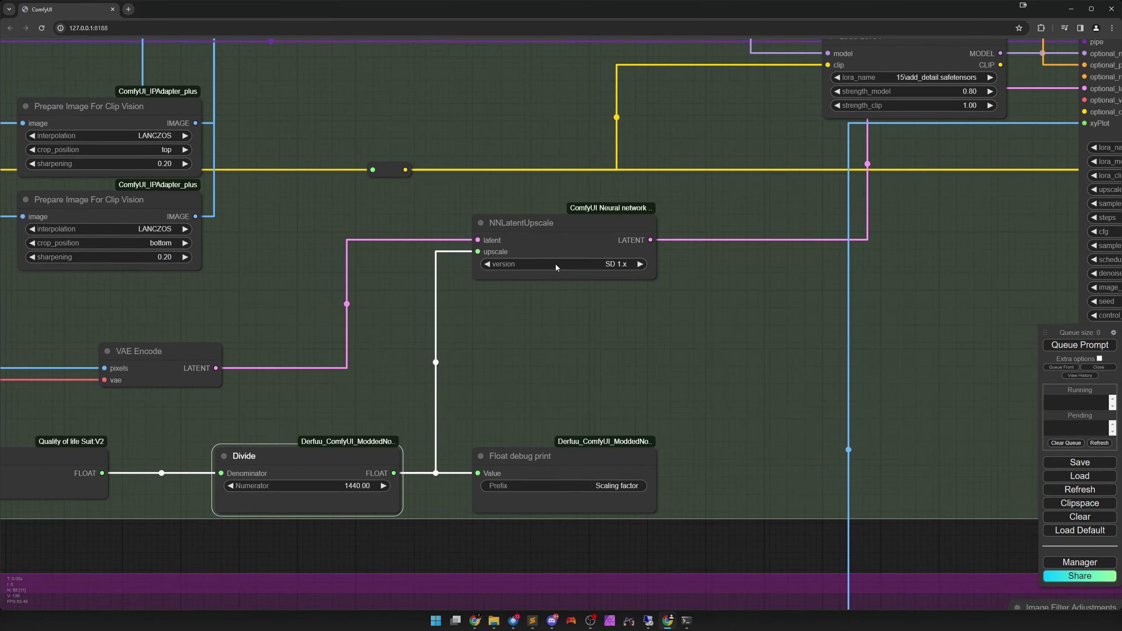
# - Inspect the NNLatentUpscale node and trace its inputs from VAE Encode and the Divide node
pyautogui.click(558, 235)
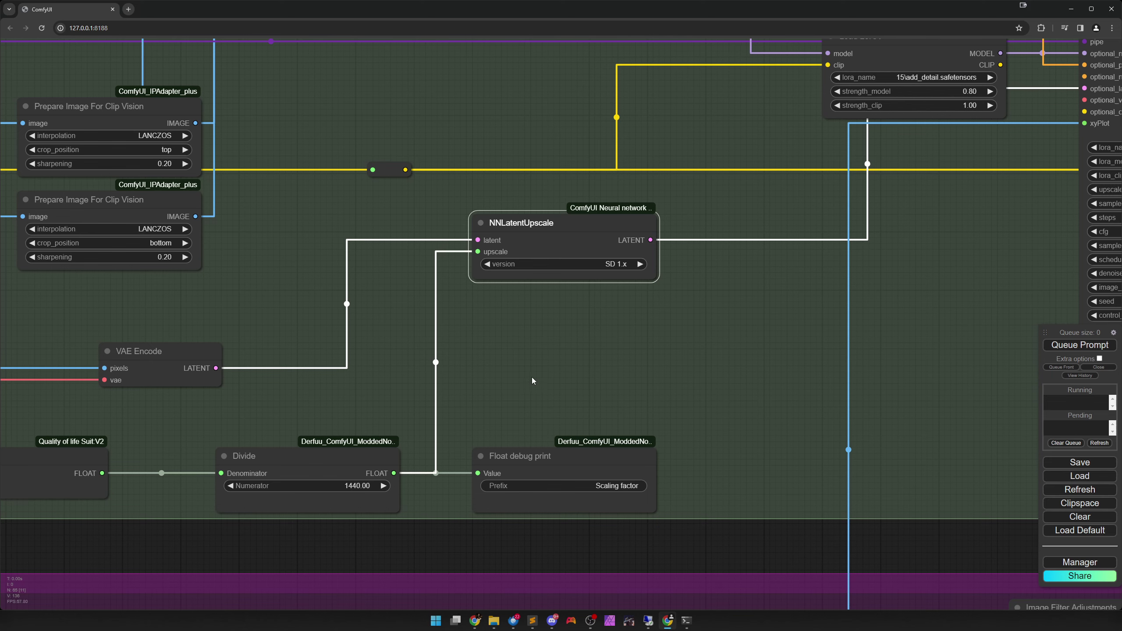
pyautogui.scroll(-2, 532, 379)
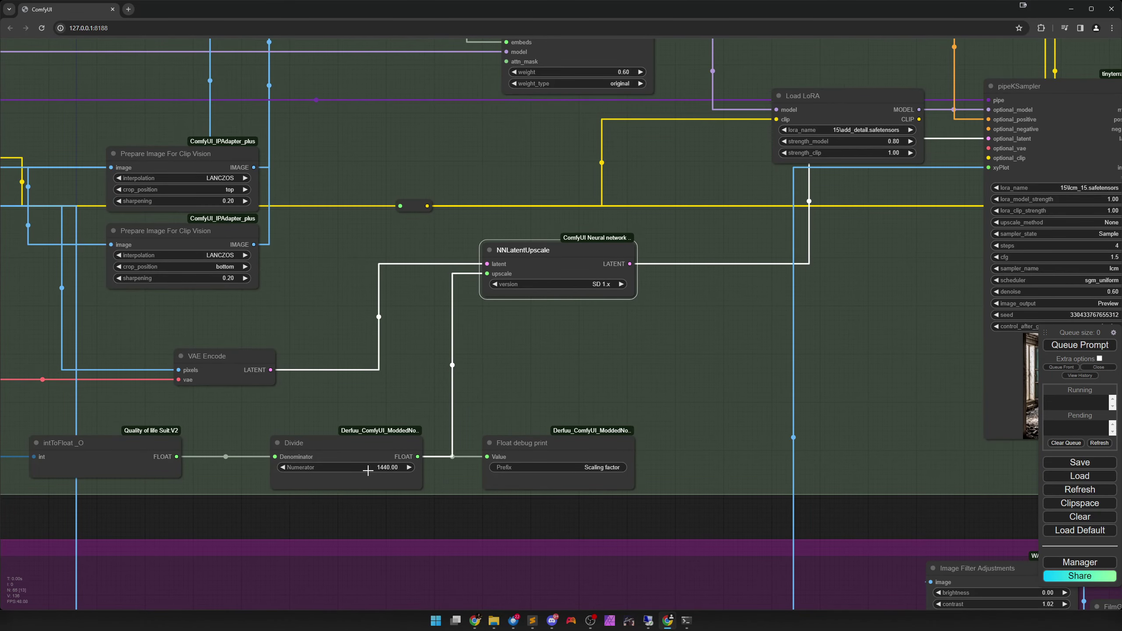
pyautogui.scroll(9, 386, 500)
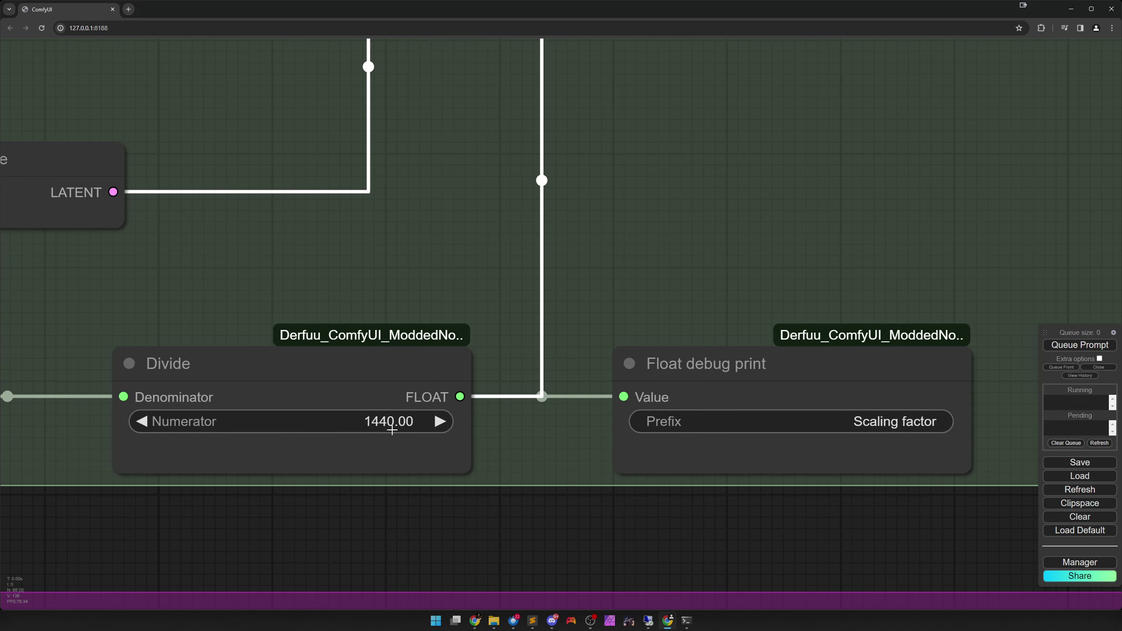
pyautogui.scroll(-5, 413, 429)
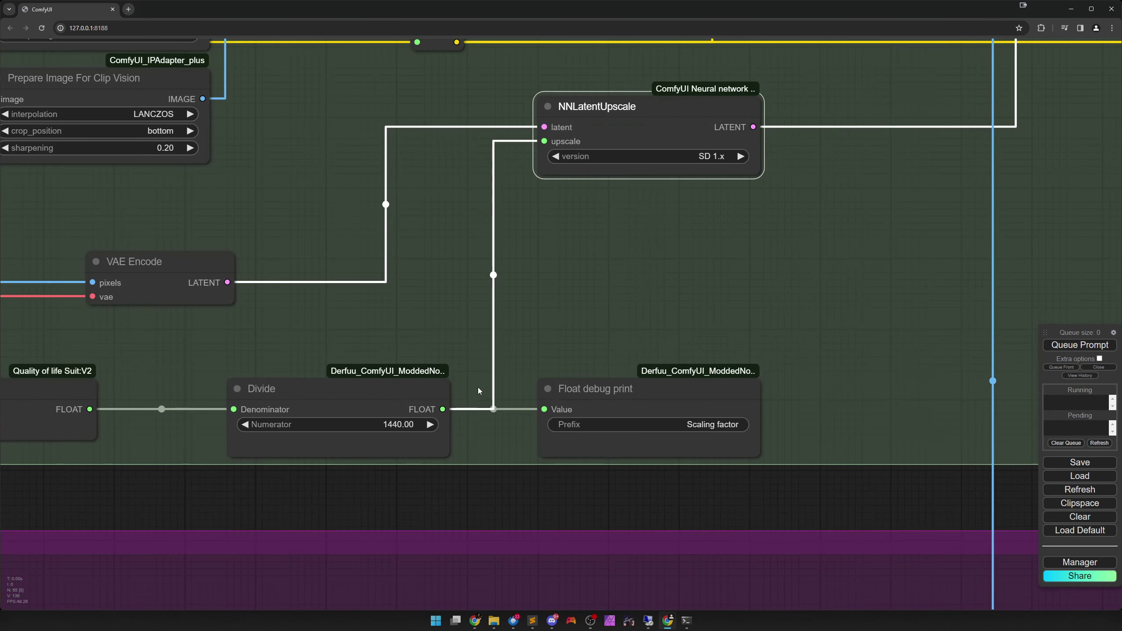
pyautogui.scroll(-2, 479, 390)
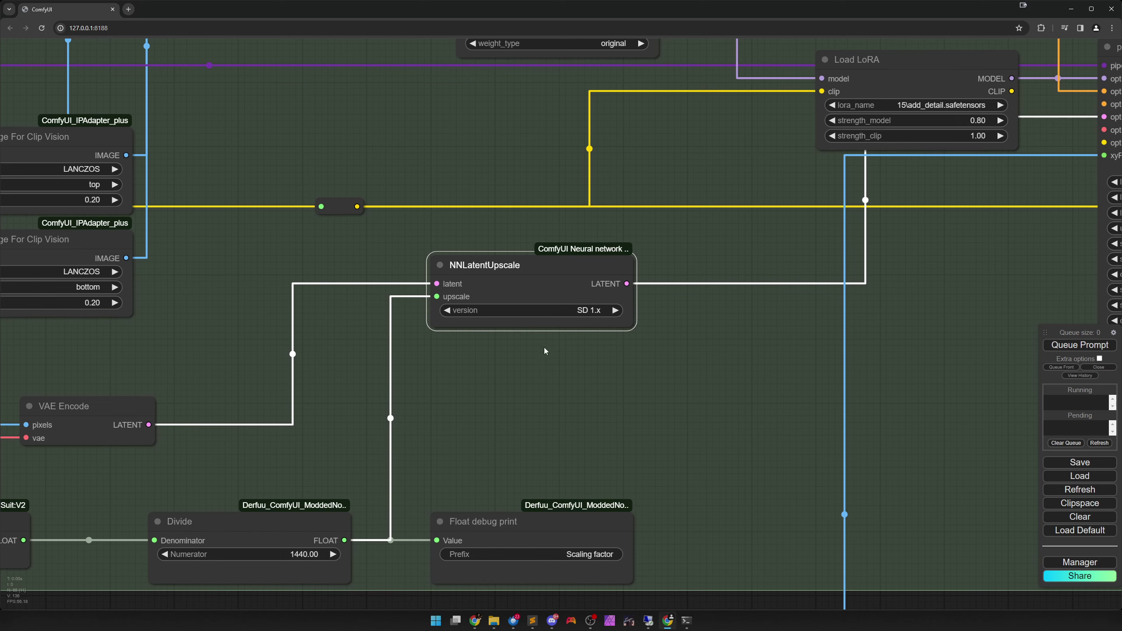
pyautogui.click(712, 370)
pyautogui.scroll(-3, 721, 380)
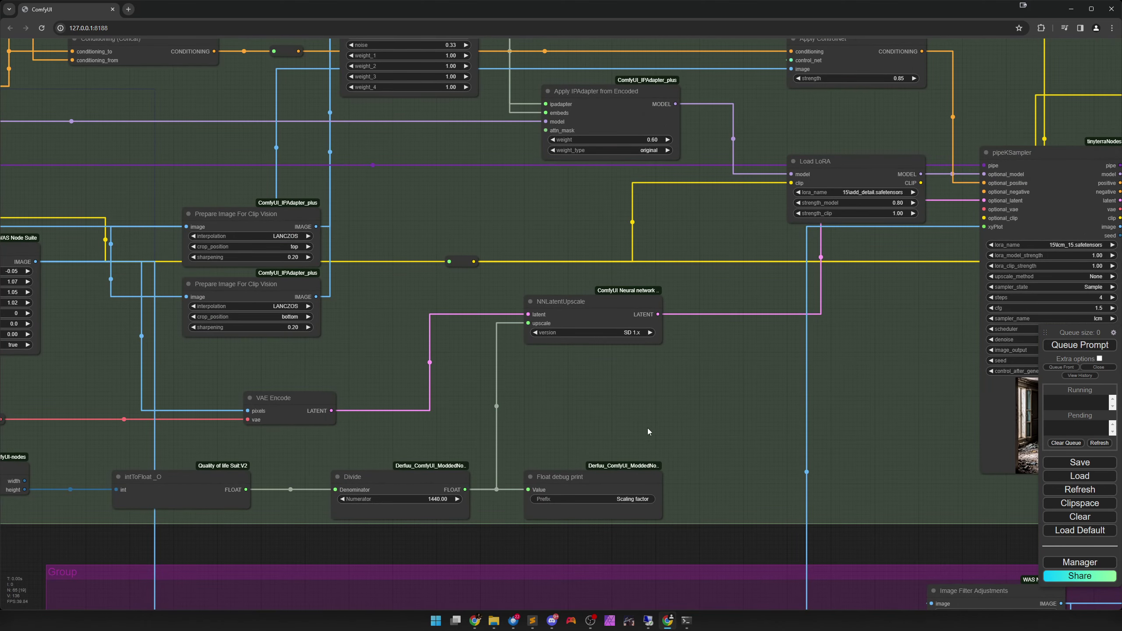
pyautogui.scroll(-2, 693, 403)
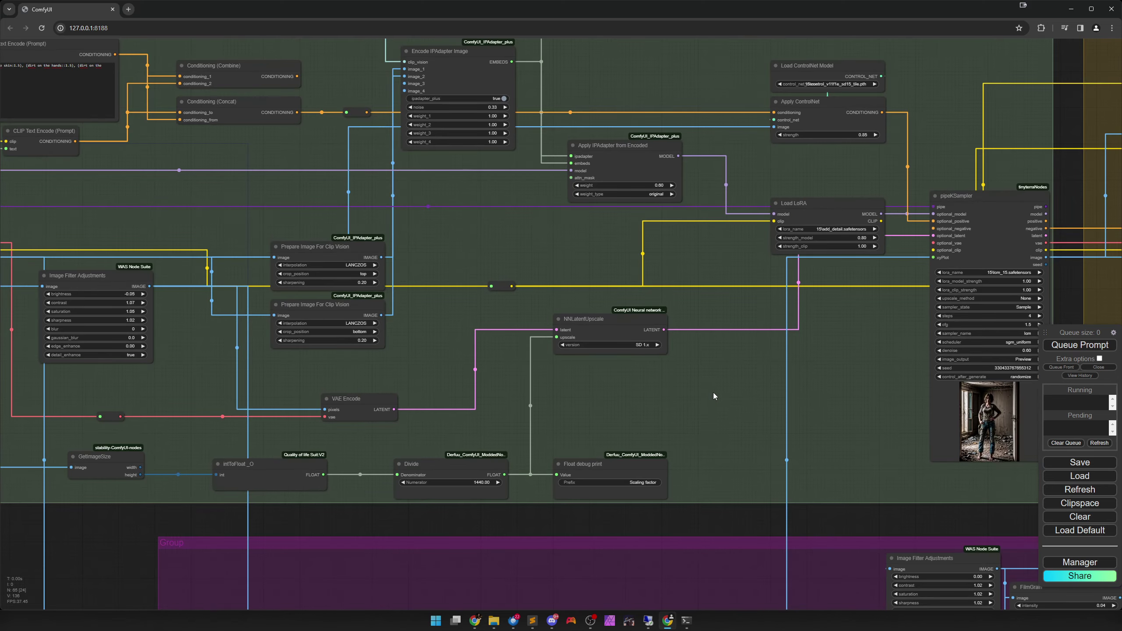
# - Open the middle Preview Image result in its own tab, view it full screen, and close that tab
pyautogui.moveTo(714, 393); pyautogui.dragTo(514, 421)
pyautogui.moveTo(543, 466); pyautogui.dragTo(625, 289)
pyautogui.scroll(3, 602, 326)
pyautogui.rightClick(599, 319)
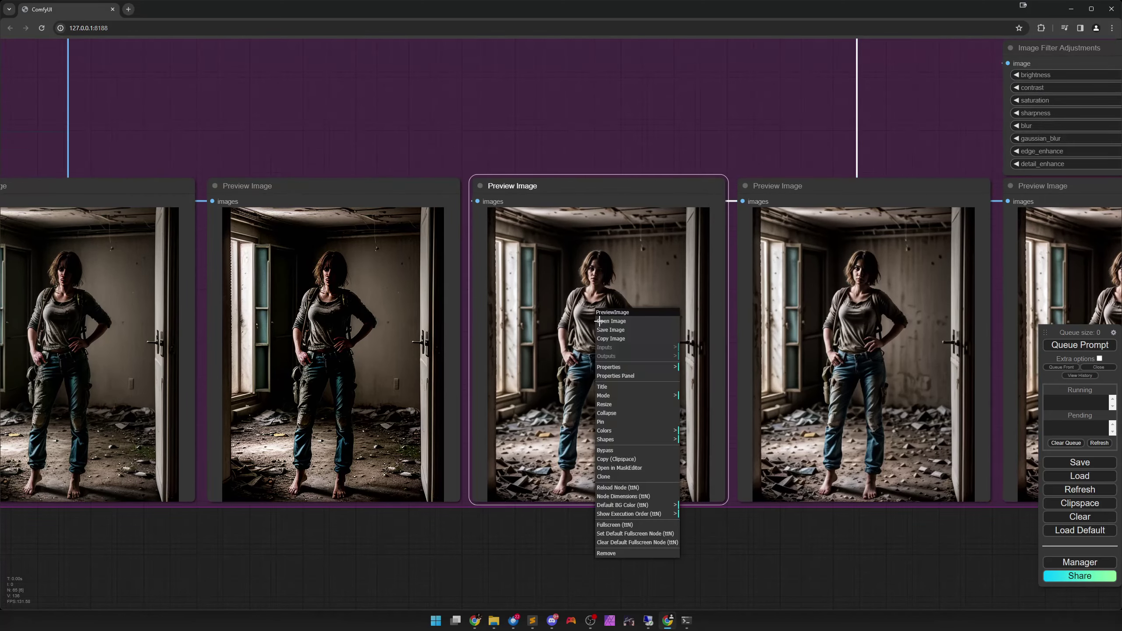
pyautogui.click(601, 325)
pyautogui.click(602, 325)
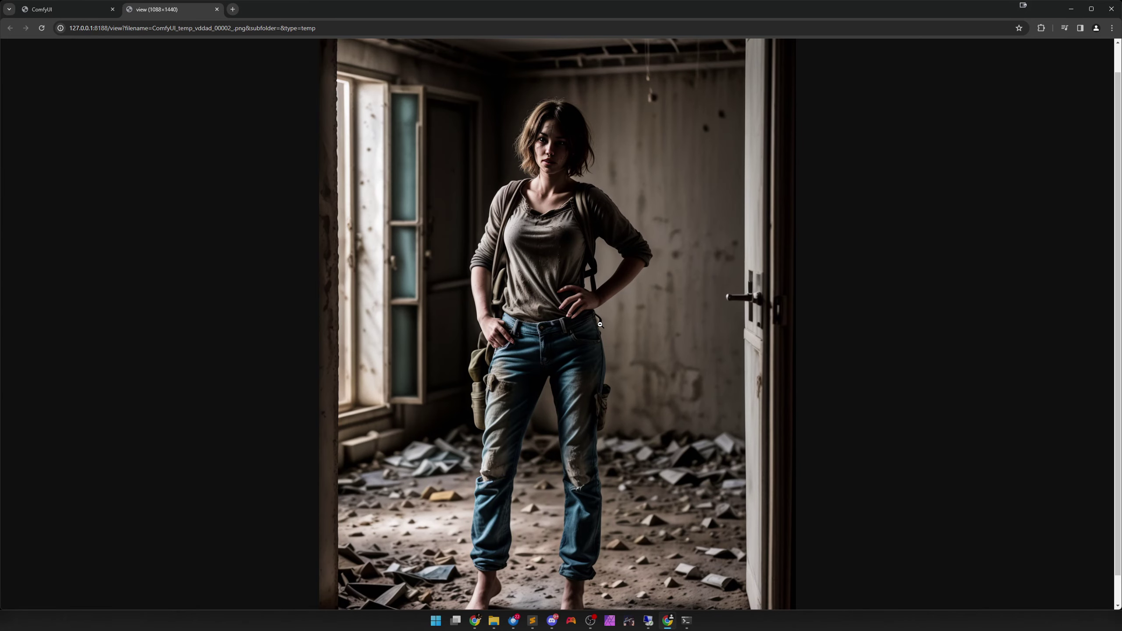
pyautogui.press('F11')
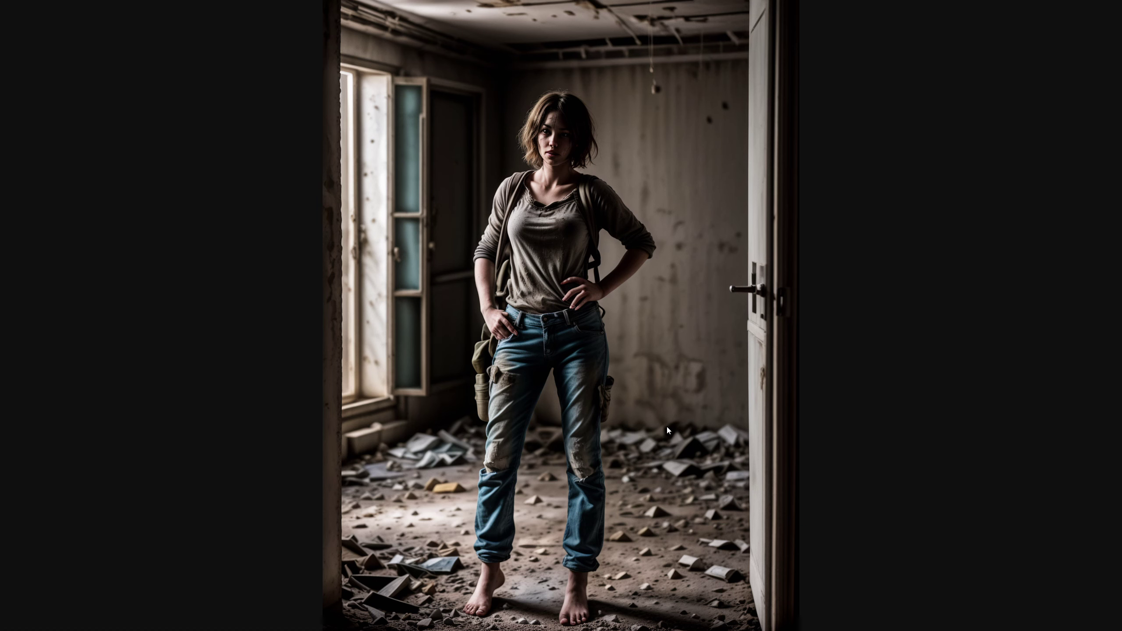
pyautogui.press('F11')
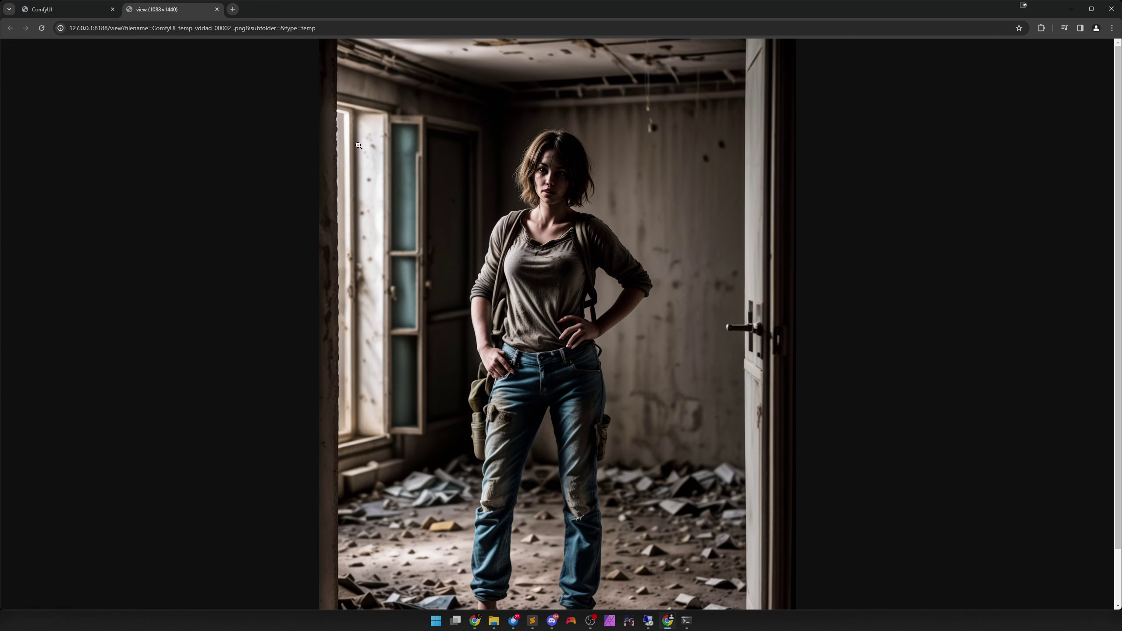
pyautogui.click(216, 10)
# - Trace the workflow from the green upscale group through the yellow FaceDetailer group to the Image Save node
pyautogui.scroll(-2, 454, 326)
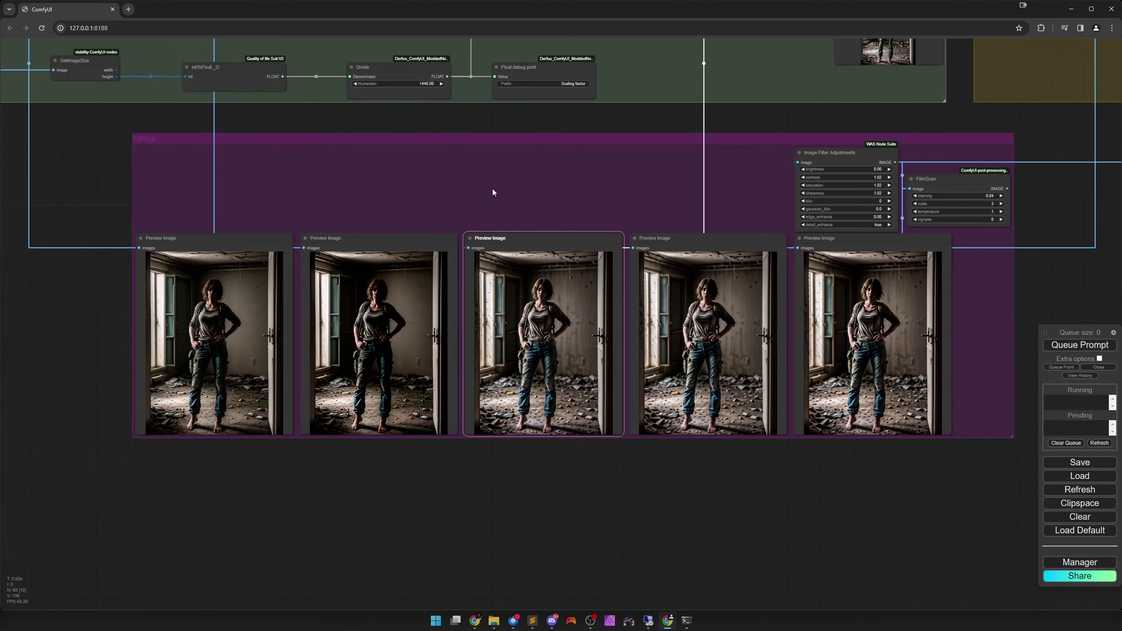
pyautogui.moveTo(596, 180); pyautogui.dragTo(545, 531)
pyautogui.scroll(-4, 546, 533)
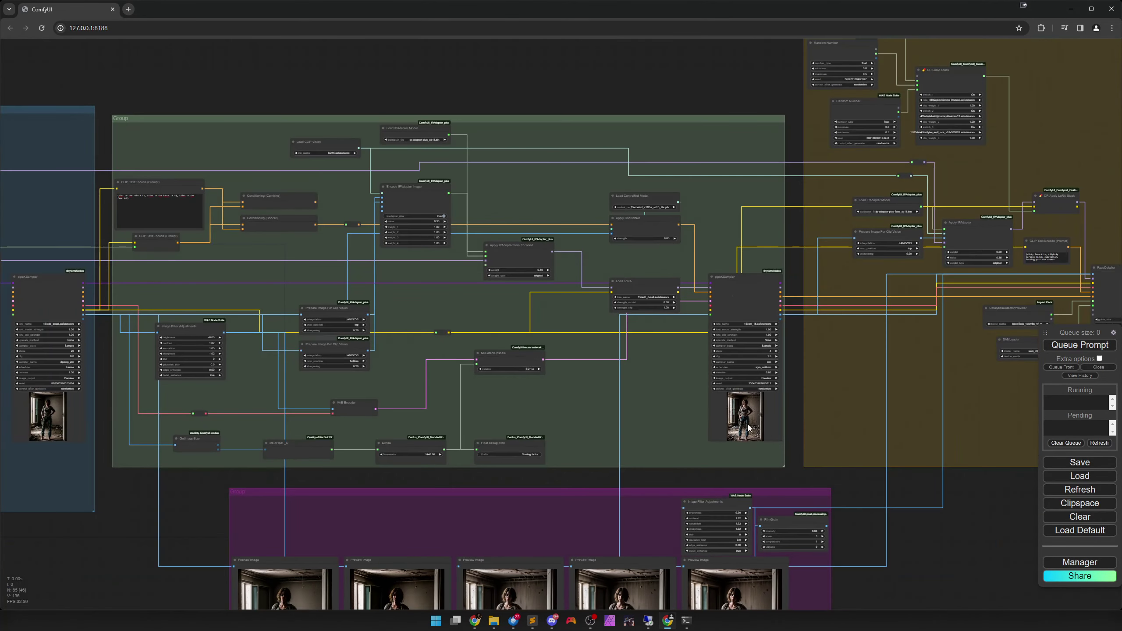
pyautogui.moveTo(863, 401); pyautogui.dragTo(396, 497)
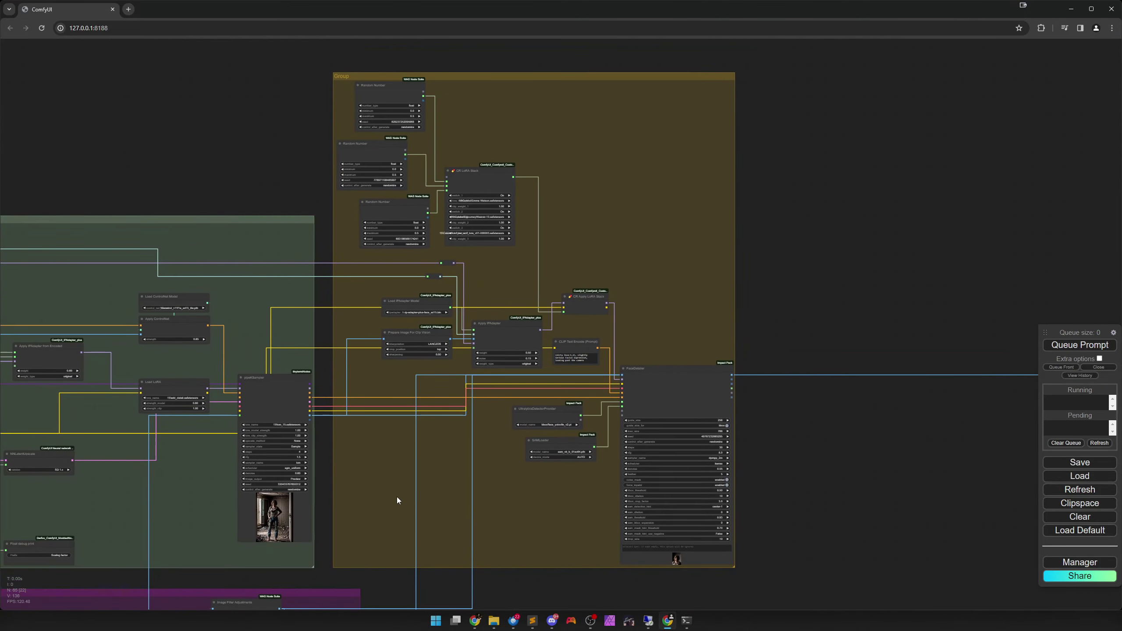
pyautogui.scroll(8, 522, 520)
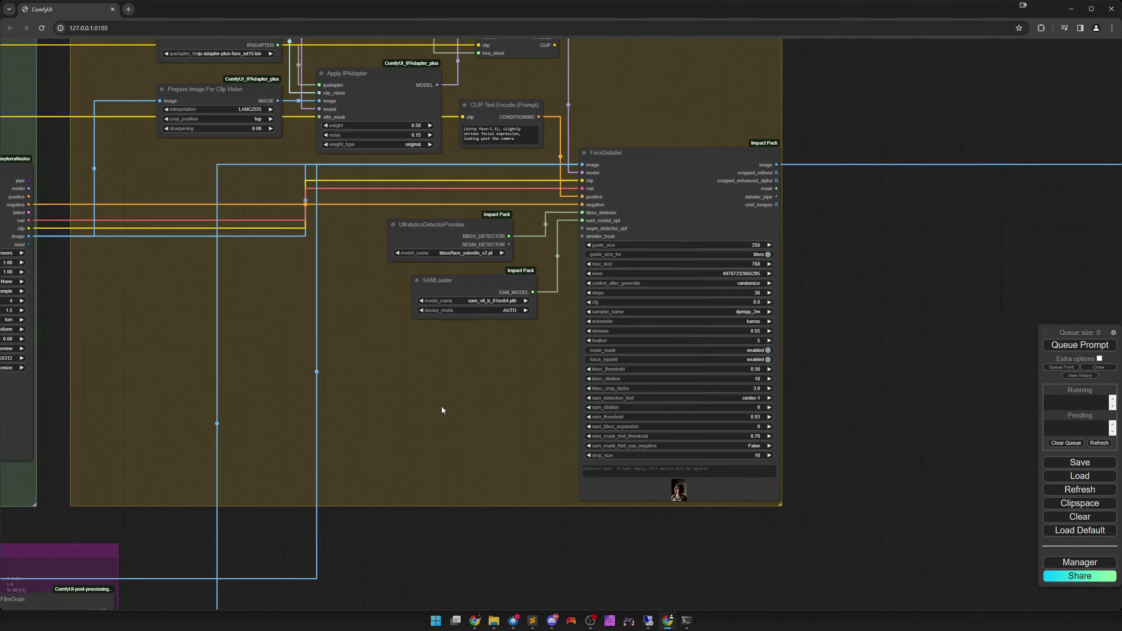
pyautogui.moveTo(485, 361); pyautogui.dragTo(300, 395)
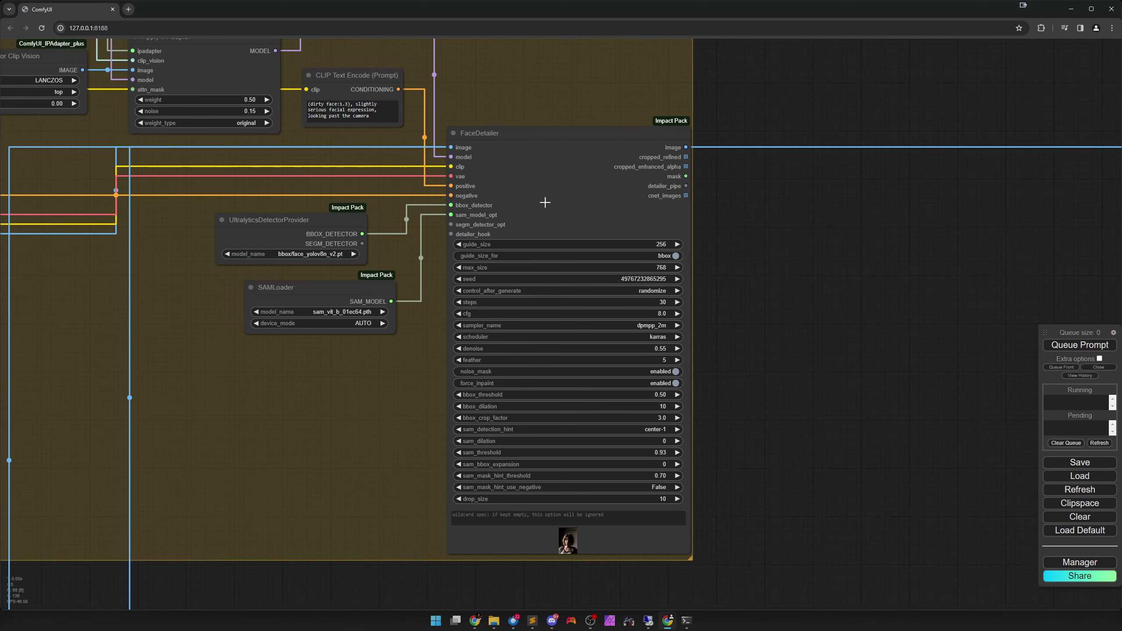
pyautogui.scroll(-5, 817, 287)
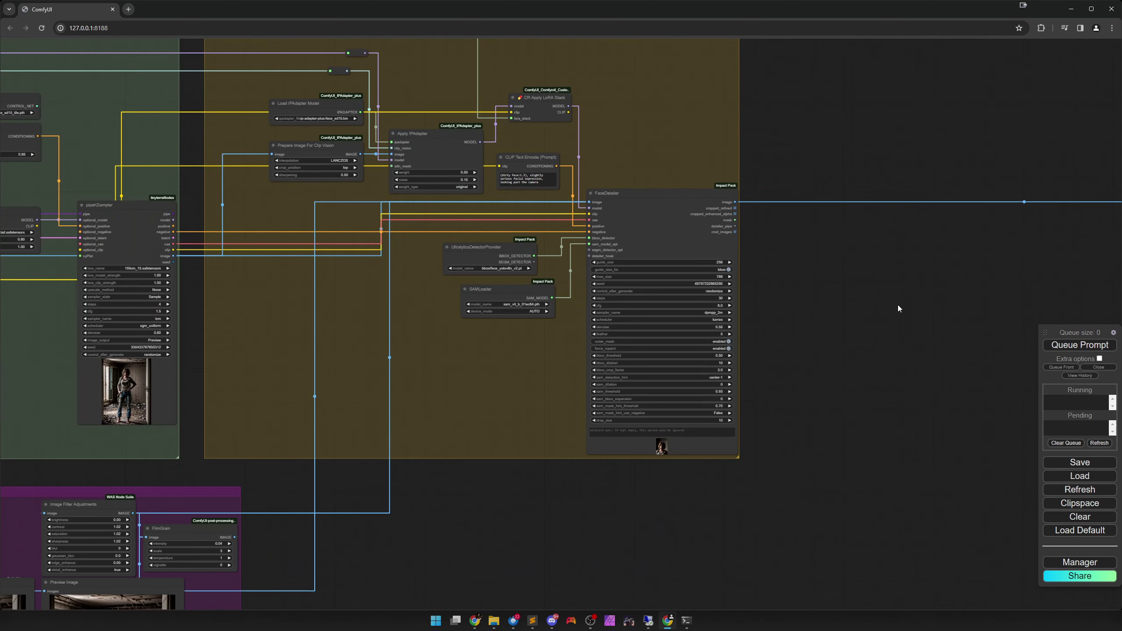
pyautogui.moveTo(897, 309); pyautogui.dragTo(270, 297)
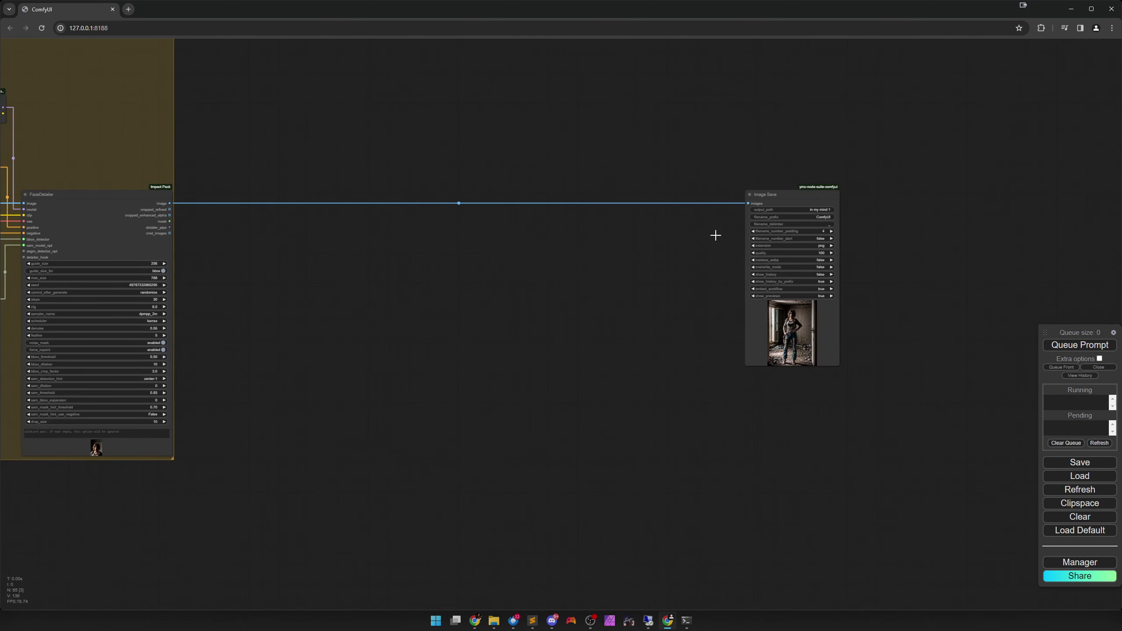
pyautogui.moveTo(416, 310); pyautogui.dragTo(913, 312)
pyautogui.moveTo(738, 301); pyautogui.dragTo(270, 324)
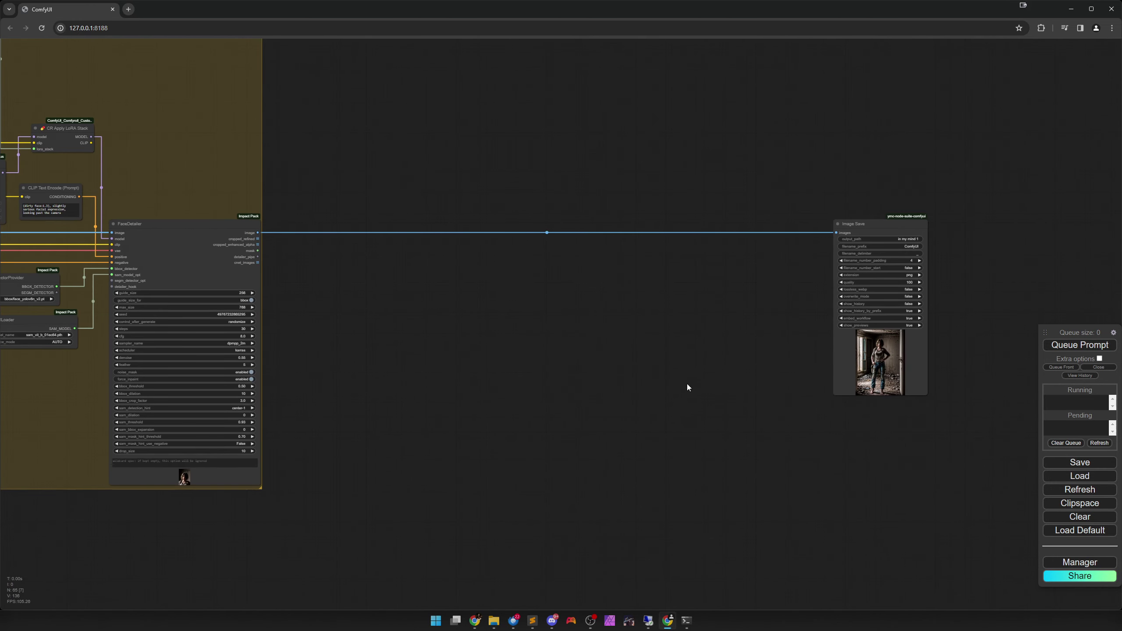
pyautogui.moveTo(687, 388); pyautogui.dragTo(664, 482)
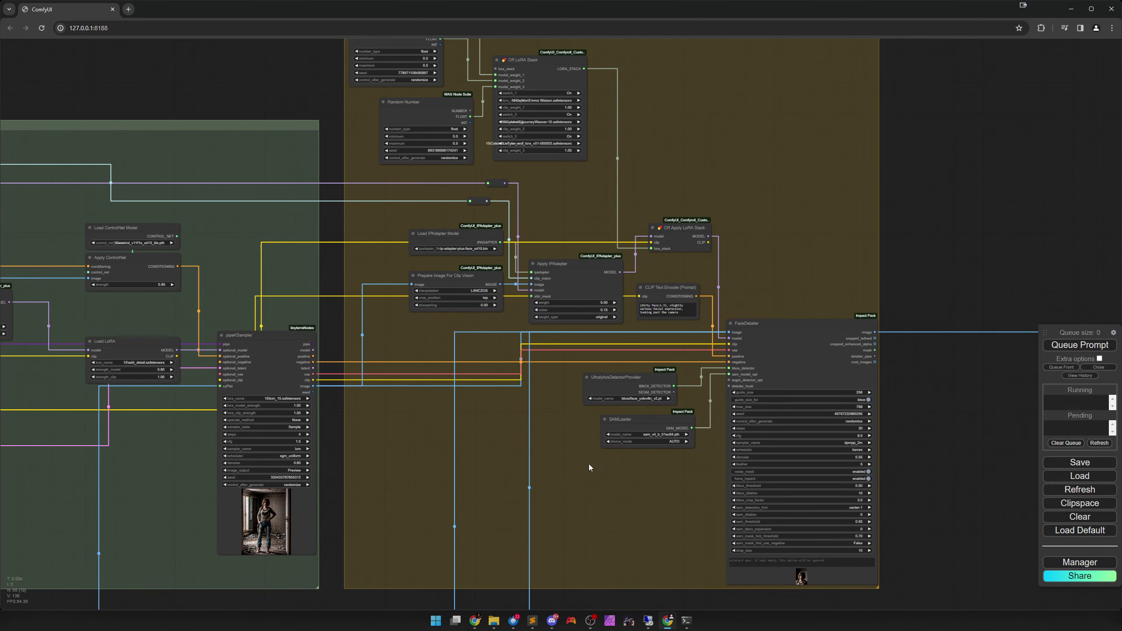
# - Examine the yellow group's CLIP Text Encode prompt and its connection to the FaceDetailer's positive input
pyautogui.moveTo(590, 464); pyautogui.dragTo(547, 411)
pyautogui.scroll(3, 551, 419)
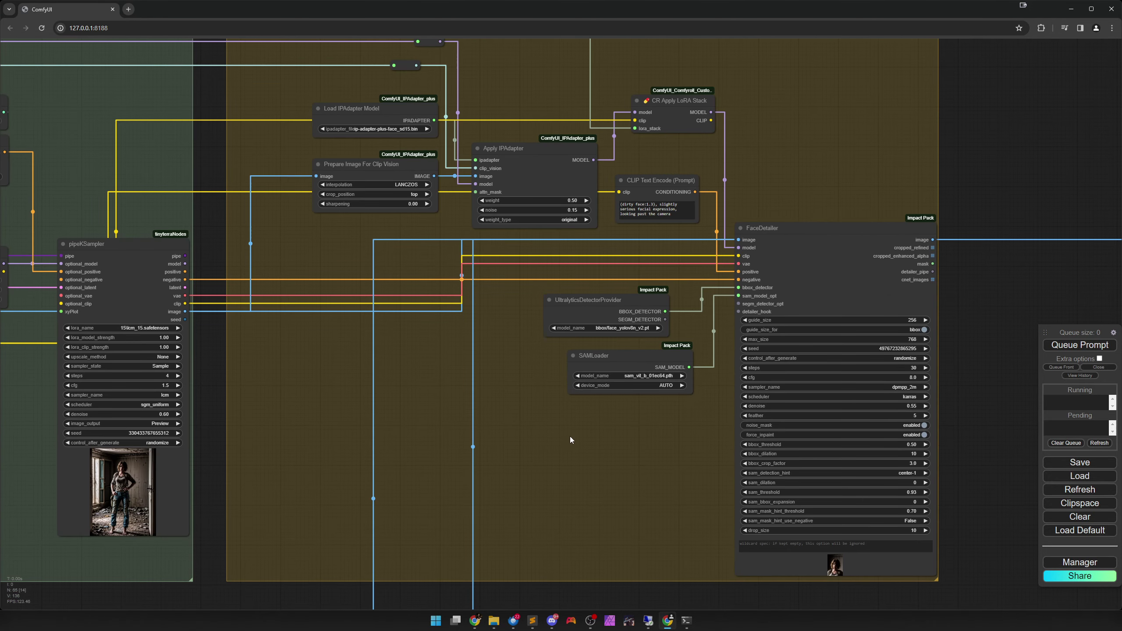
pyautogui.moveTo(401, 420); pyautogui.dragTo(561, 429)
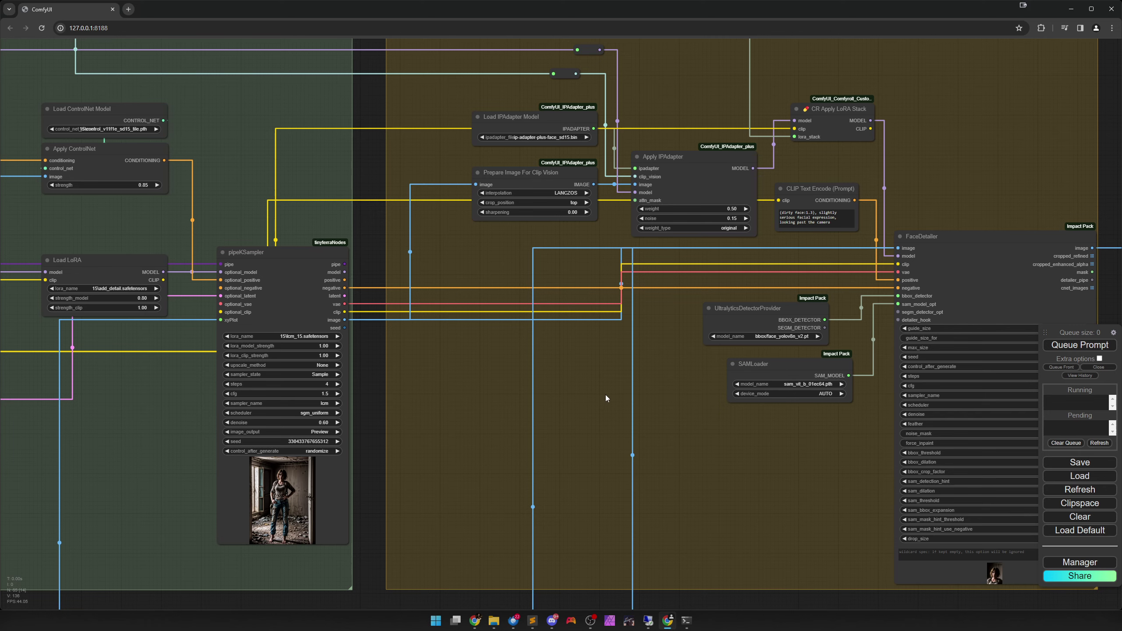
pyautogui.moveTo(673, 416); pyautogui.dragTo(554, 442)
pyautogui.scroll(8, 649, 295)
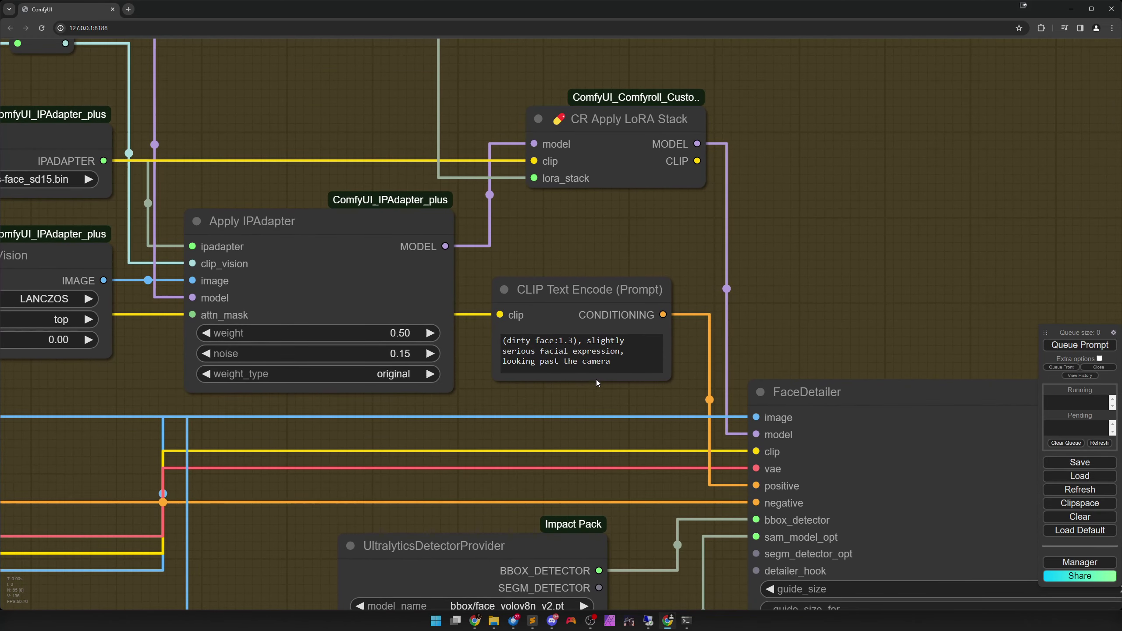
pyautogui.click(599, 293)
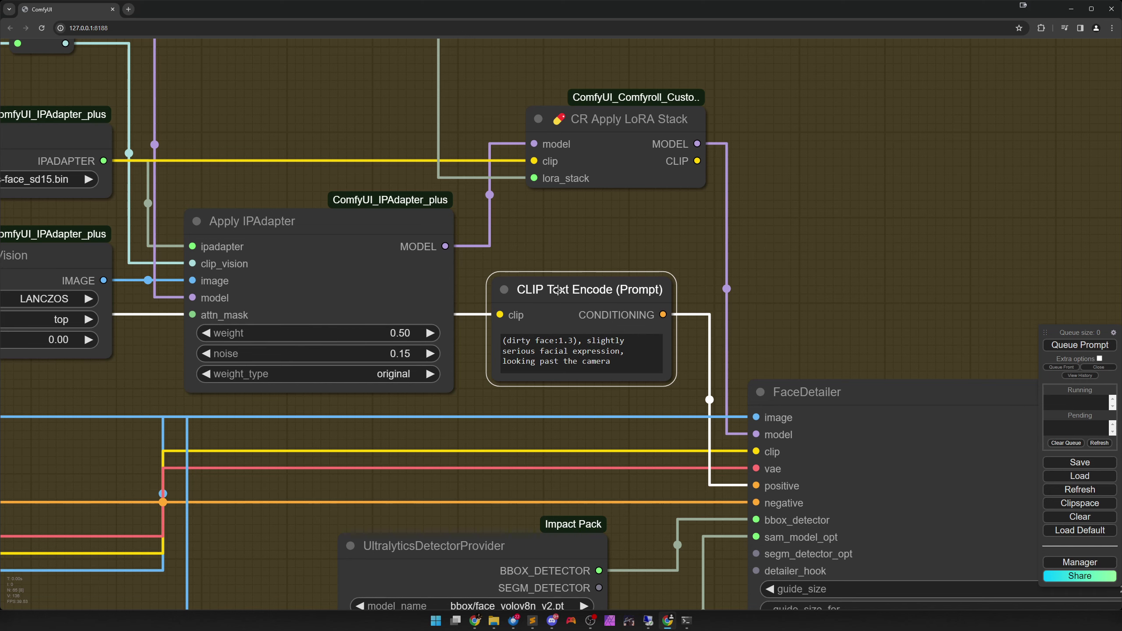
pyautogui.scroll(-2, 568, 402)
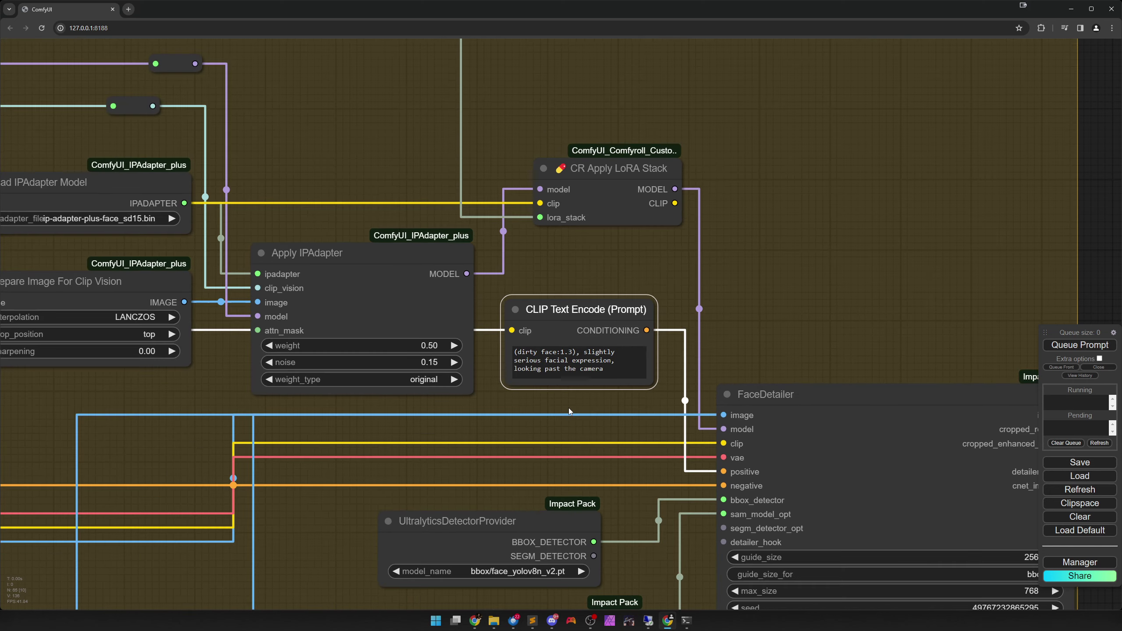
pyautogui.moveTo(573, 419); pyautogui.dragTo(541, 365)
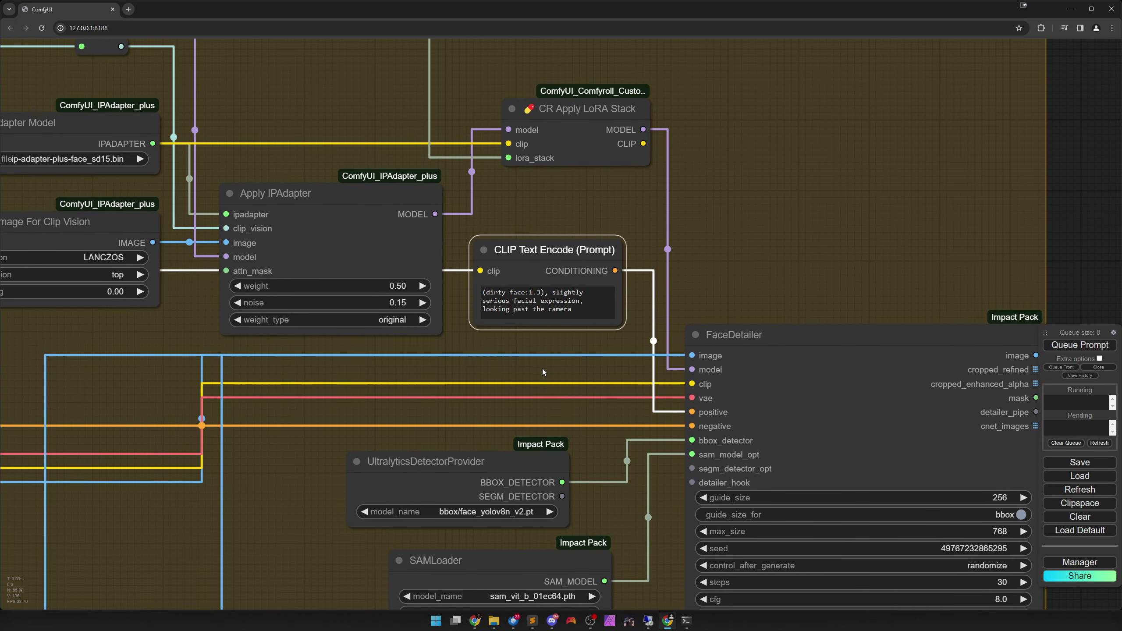
pyautogui.scroll(3, 543, 370)
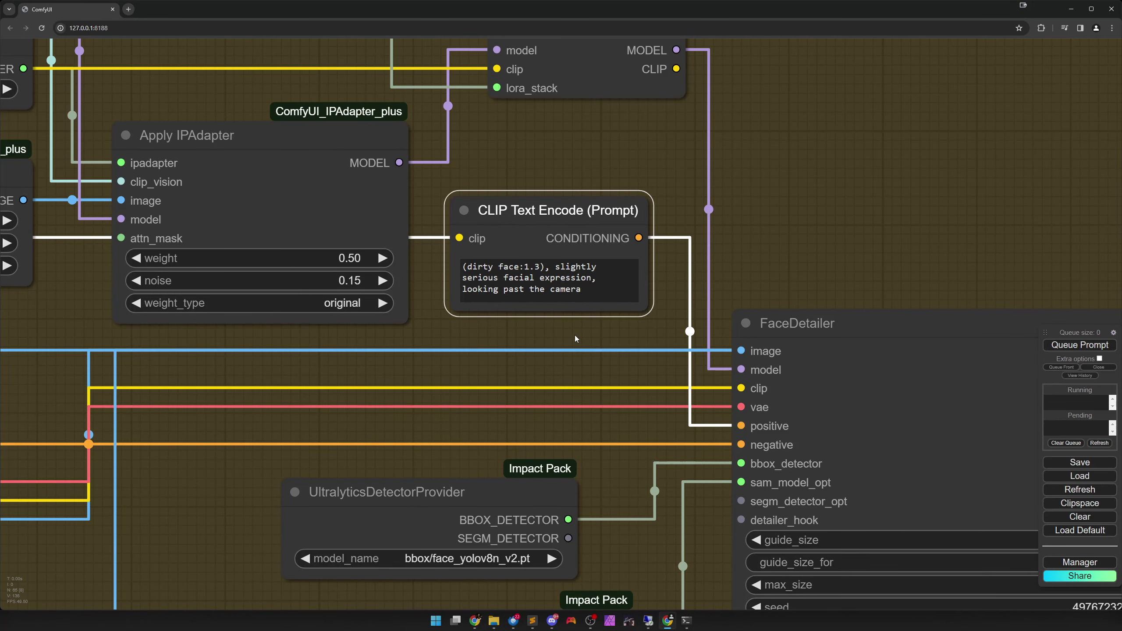
pyautogui.moveTo(576, 335); pyautogui.dragTo(595, 339)
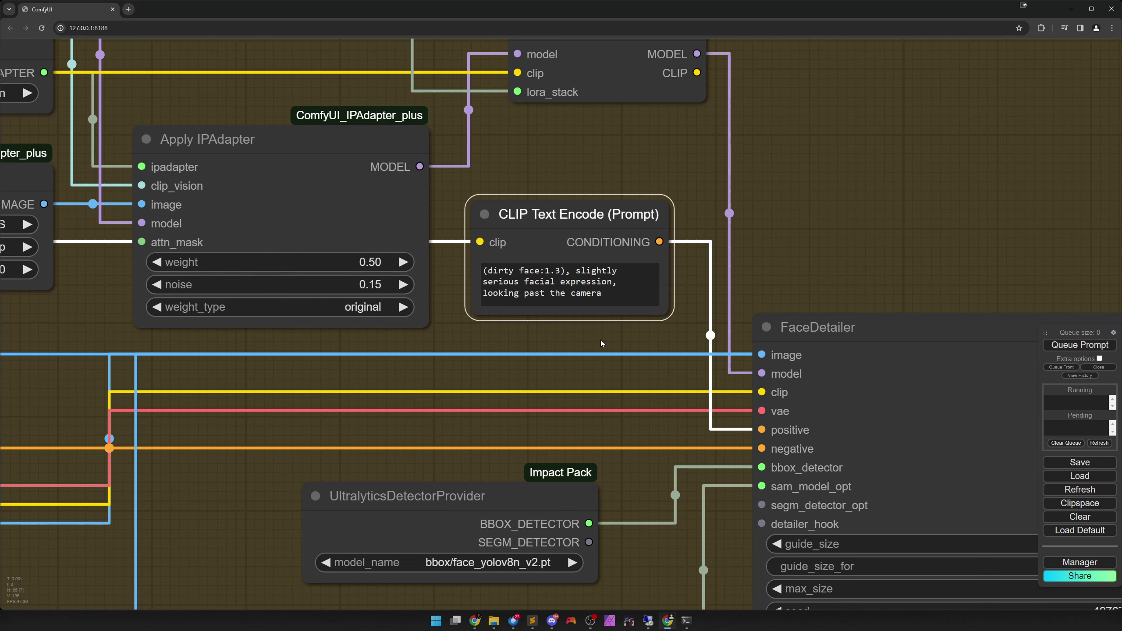
# - Select the Prepare Image For Clip Vision node and trace its image input back to the pipeKSampler's preview image in the green group
pyautogui.click(601, 341)
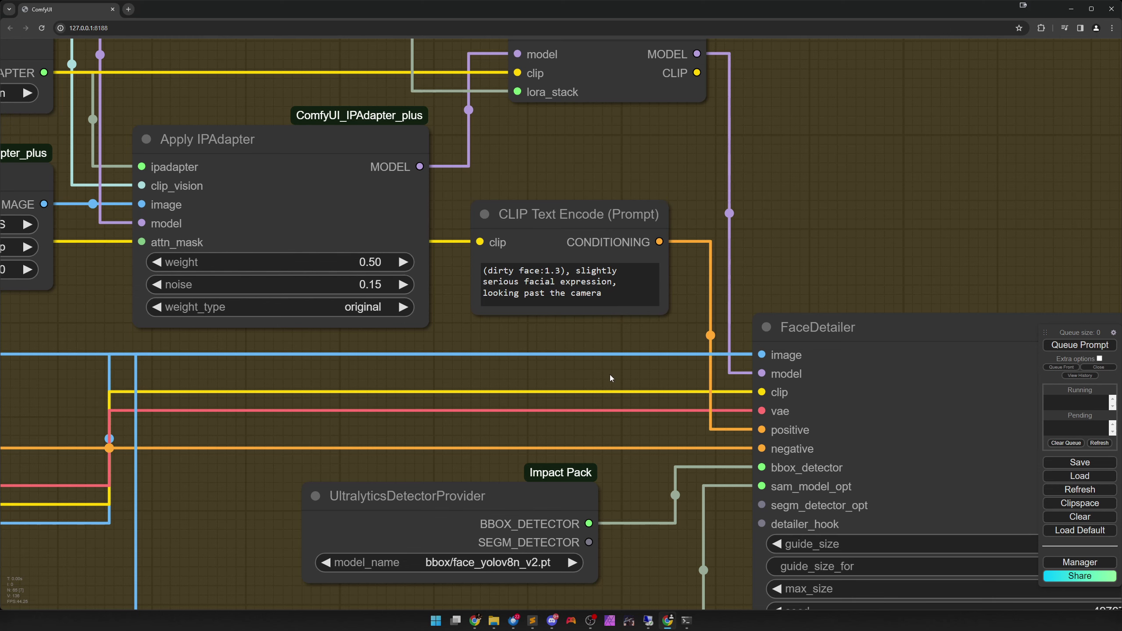
pyautogui.scroll(-1, 610, 376)
pyautogui.scroll(-2, 574, 379)
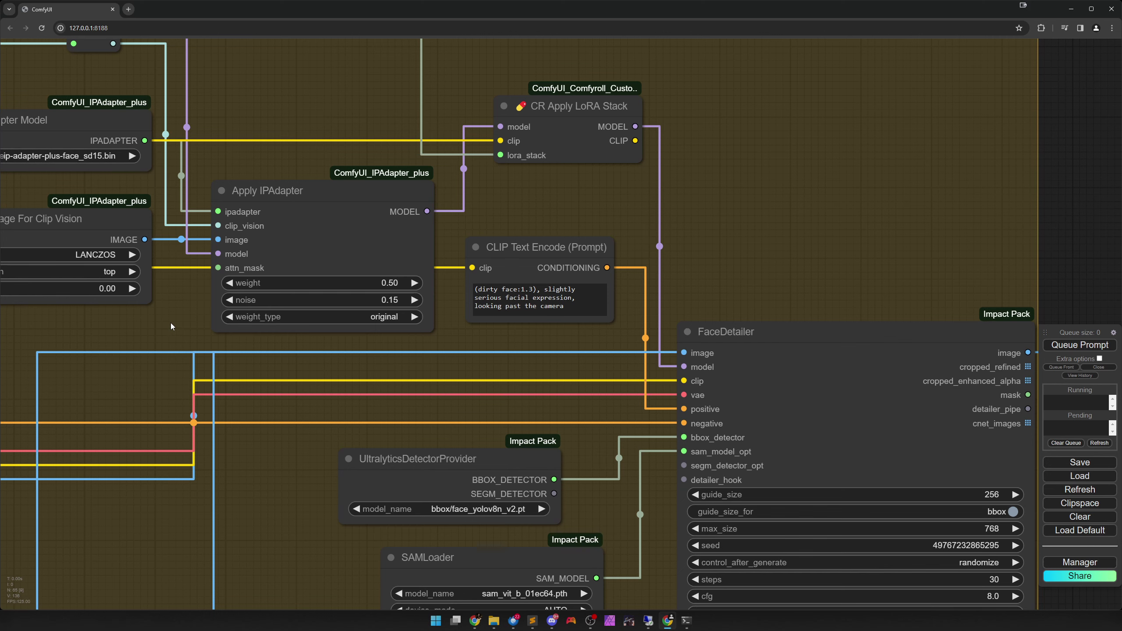
pyautogui.moveTo(170, 322); pyautogui.dragTo(467, 376)
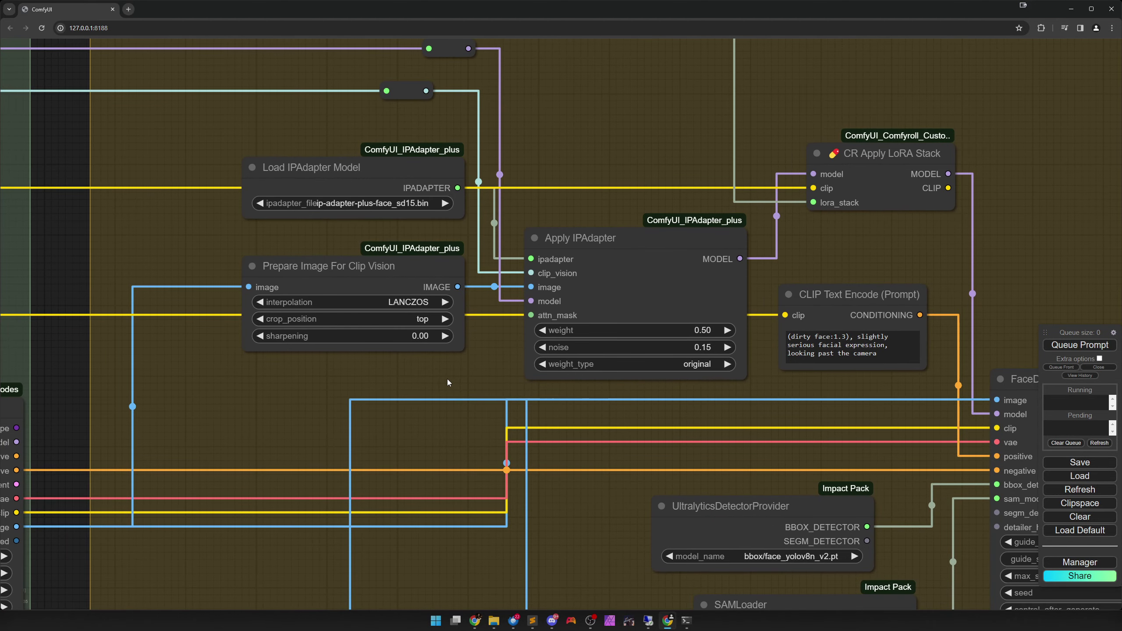
pyautogui.moveTo(448, 383); pyautogui.dragTo(481, 396)
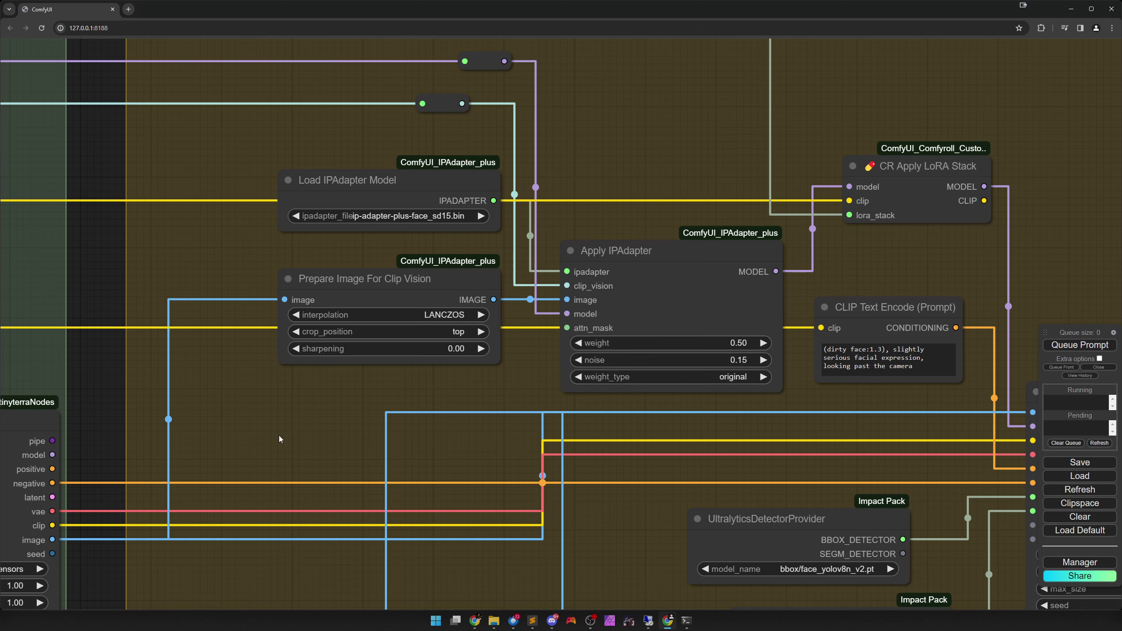
pyautogui.scroll(2, 266, 440)
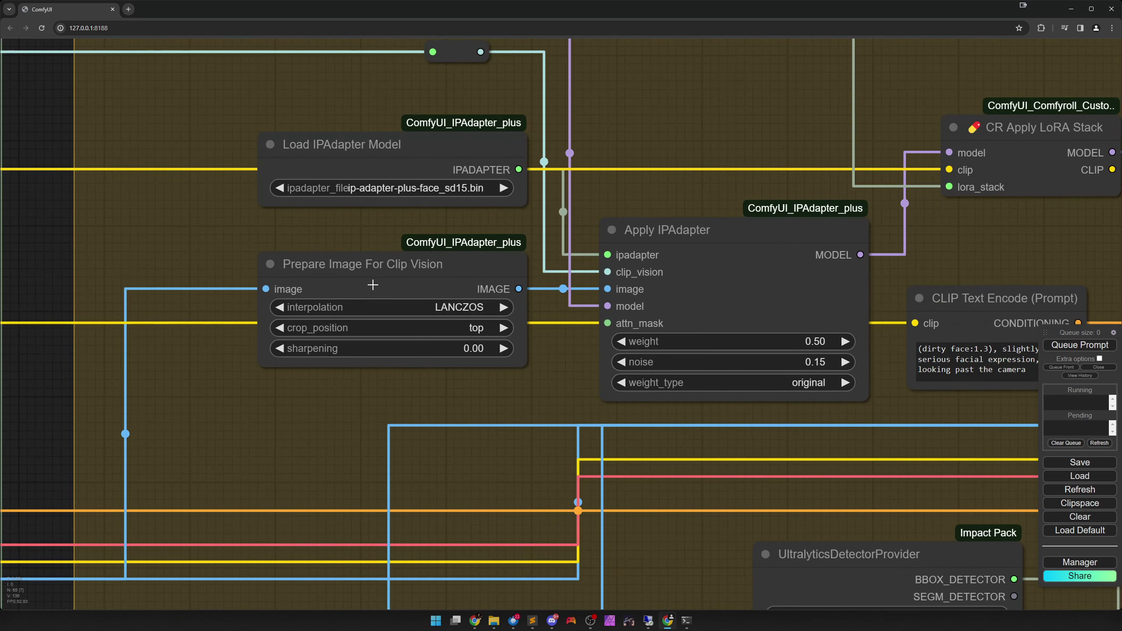
pyautogui.click(373, 285)
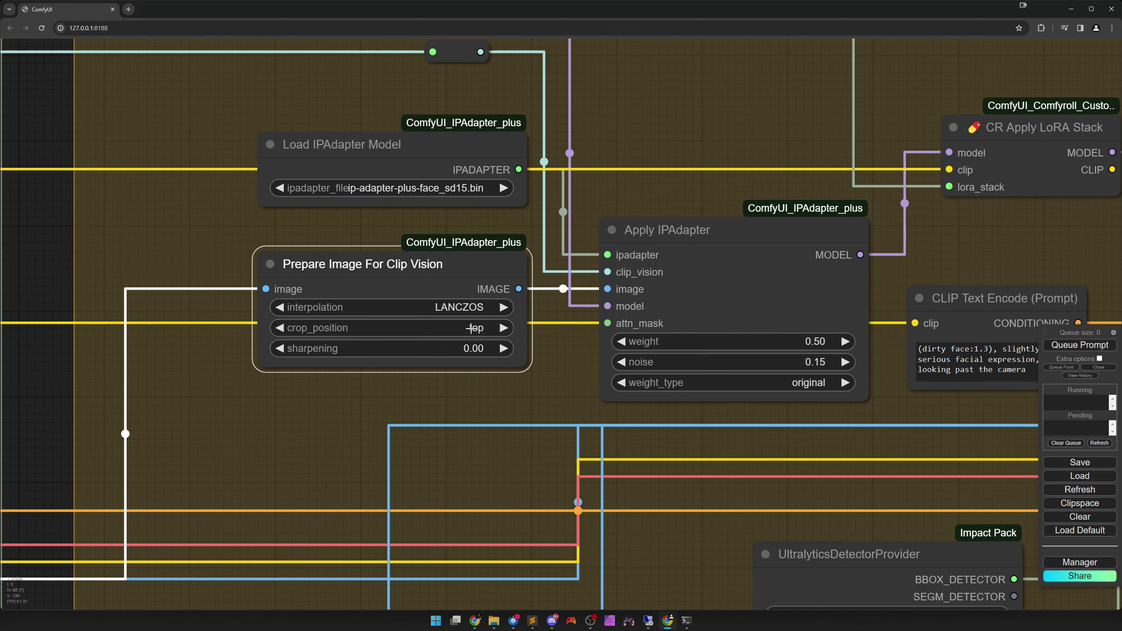
pyautogui.moveTo(297, 428); pyautogui.dragTo(786, 229)
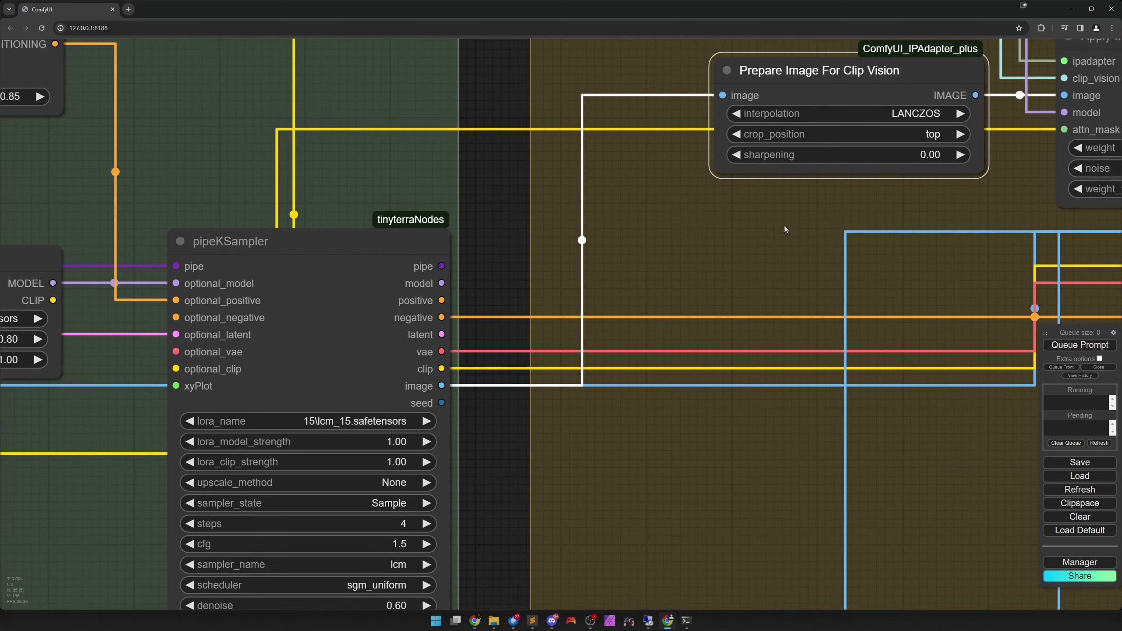
pyautogui.scroll(-2, 663, 274)
pyautogui.moveTo(228, 441); pyautogui.dragTo(335, 307)
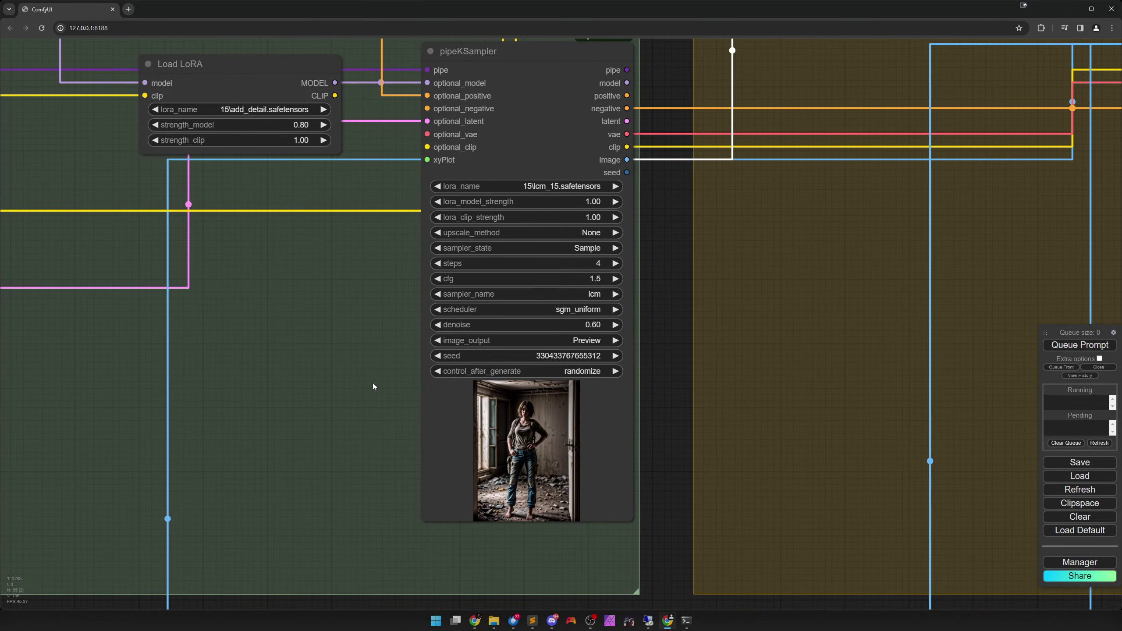
pyautogui.scroll(7, 373, 386)
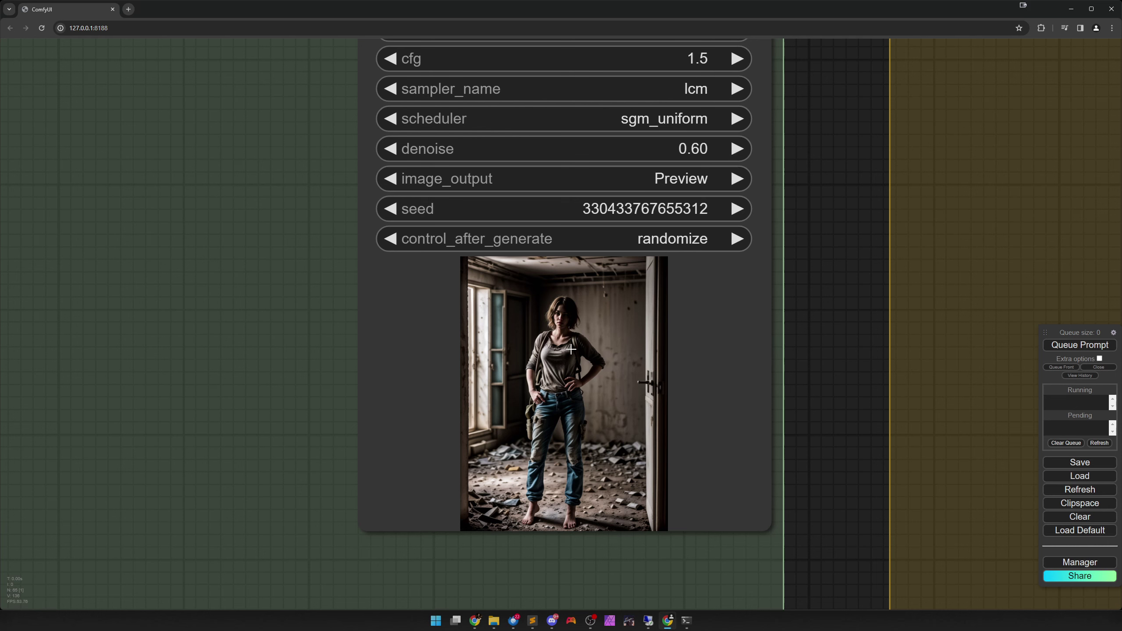
pyautogui.scroll(-5, 567, 323)
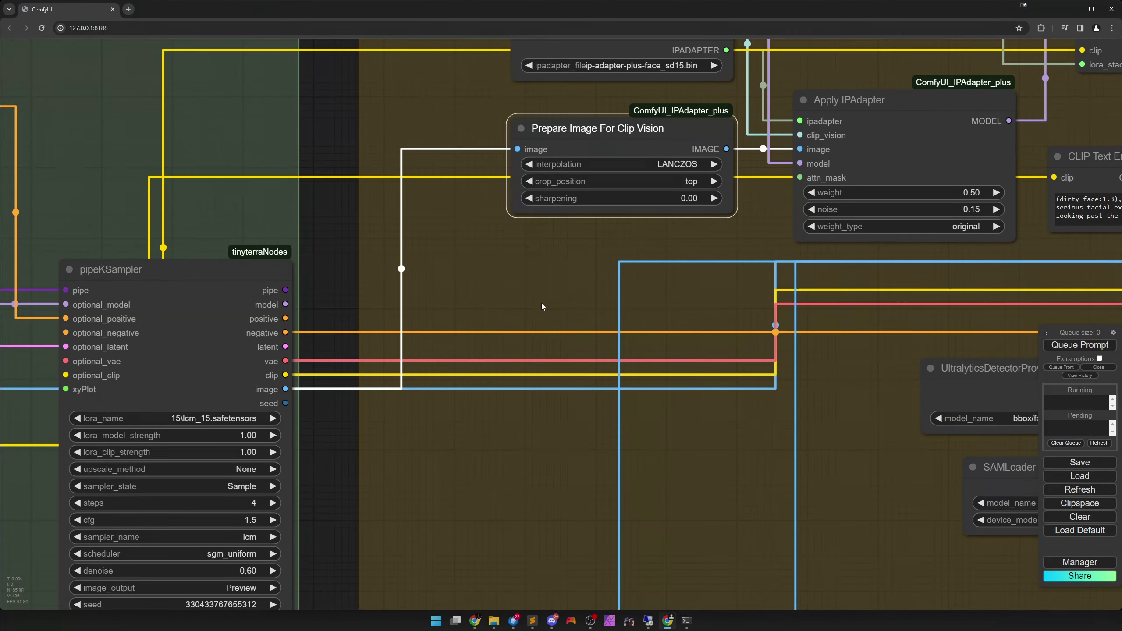
# - Examine the settings and connections of the yellow group's Load IPAdapter Model, Prepare Image For Clip Vision and Apply IPAdapter nodes
pyautogui.moveTo(542, 307); pyautogui.dragTo(473, 439)
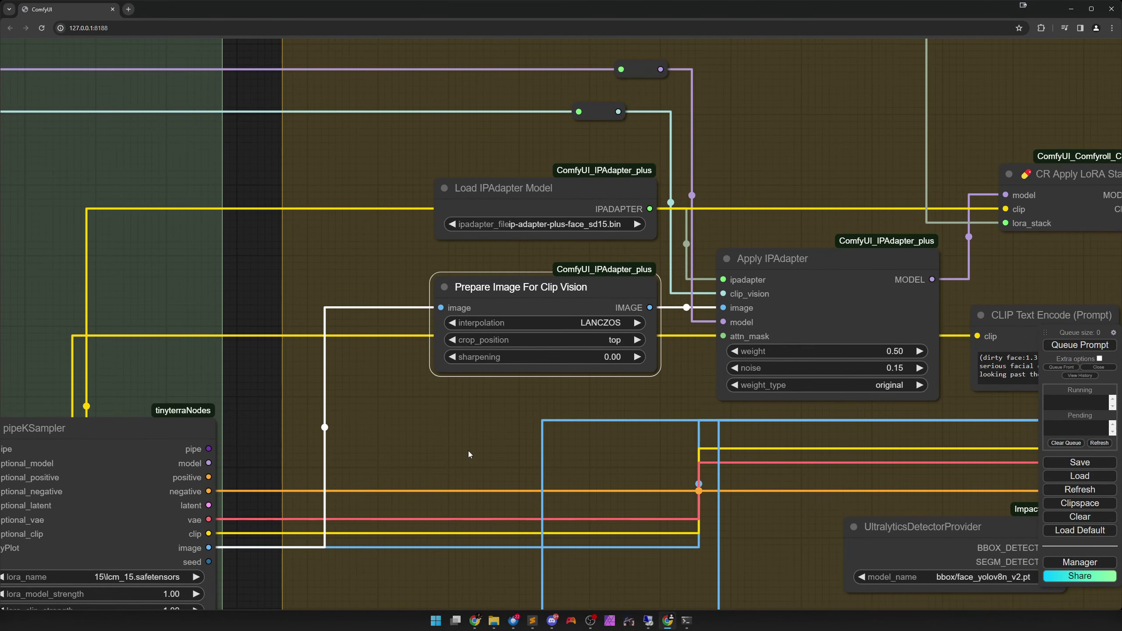
pyautogui.scroll(4, 460, 452)
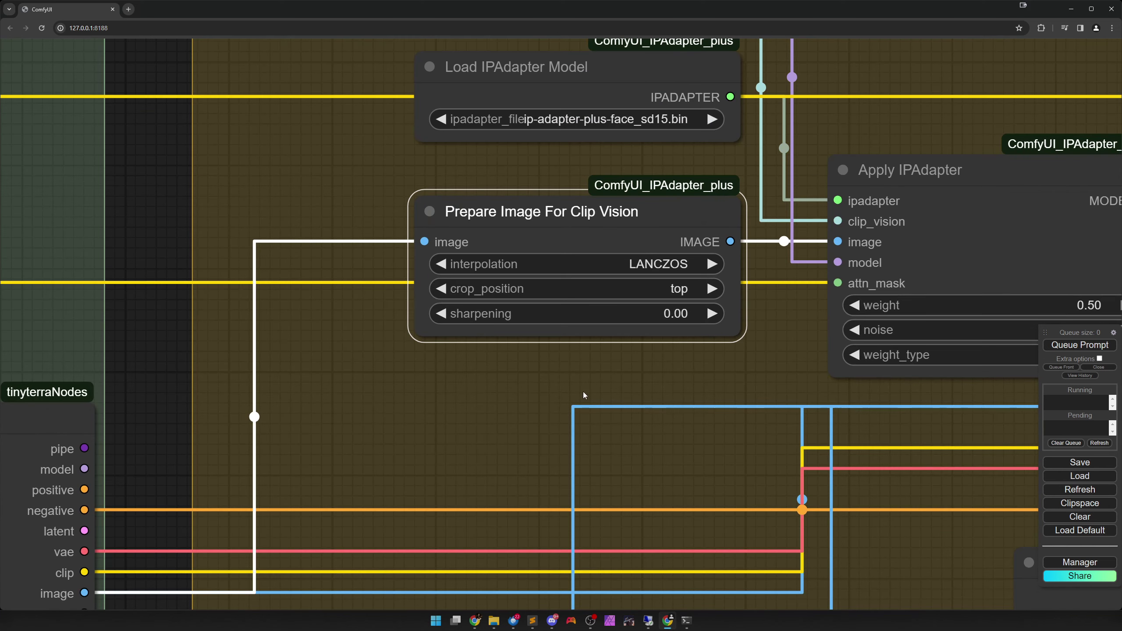
pyautogui.moveTo(583, 391); pyautogui.dragTo(508, 477)
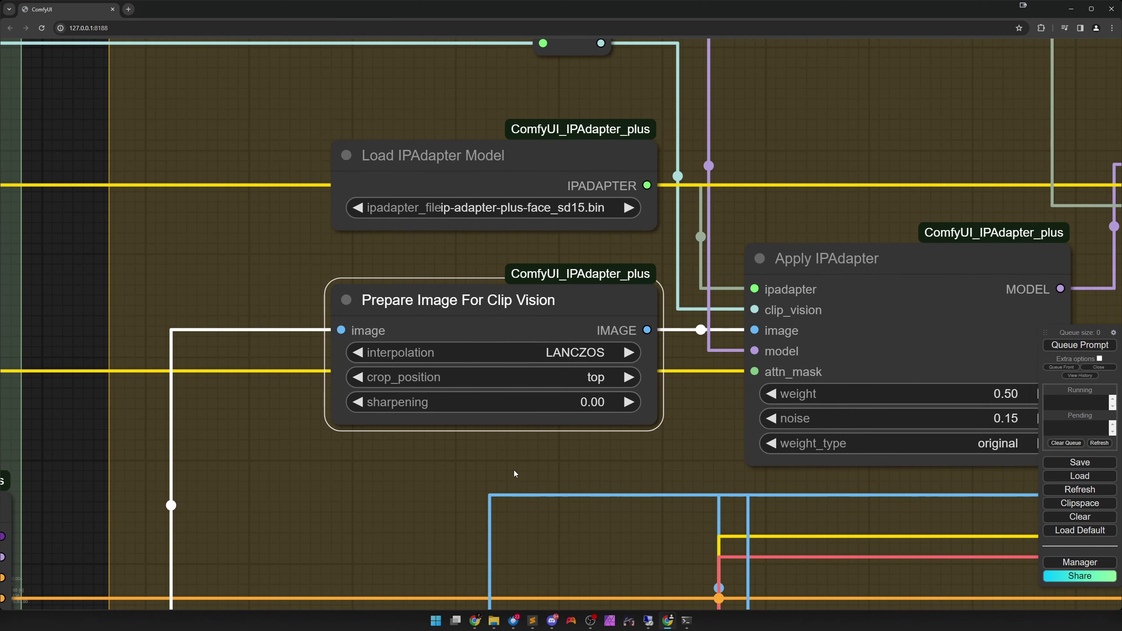
pyautogui.moveTo(520, 468); pyautogui.dragTo(494, 502)
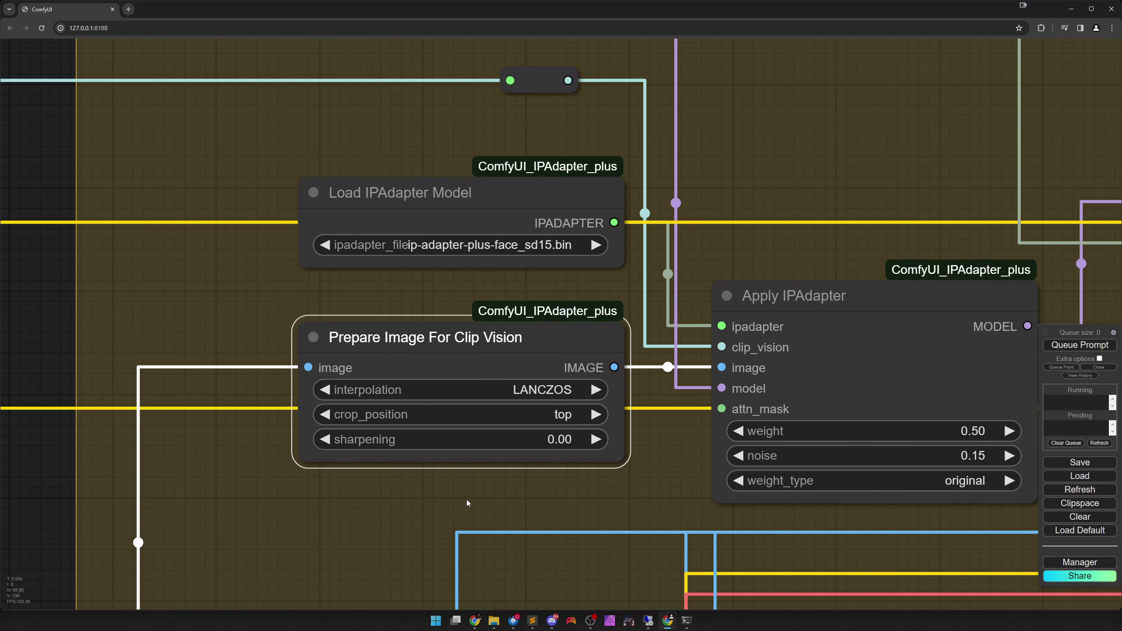
pyautogui.moveTo(466, 501); pyautogui.dragTo(466, 516)
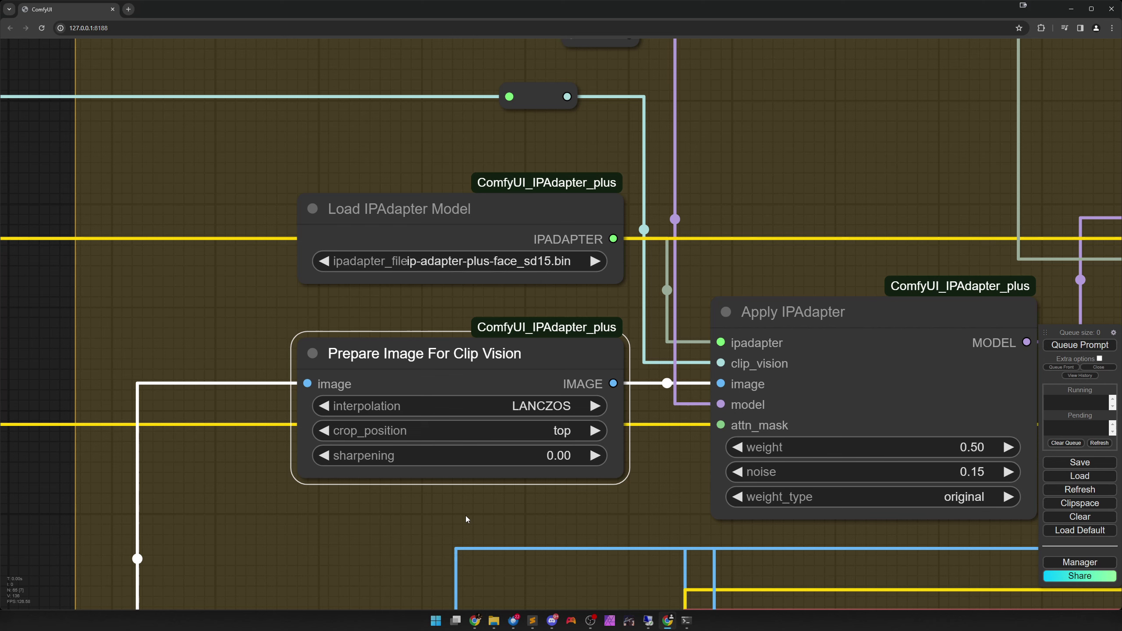
pyautogui.scroll(-1, 559, 522)
pyautogui.moveTo(558, 521); pyautogui.dragTo(270, 486)
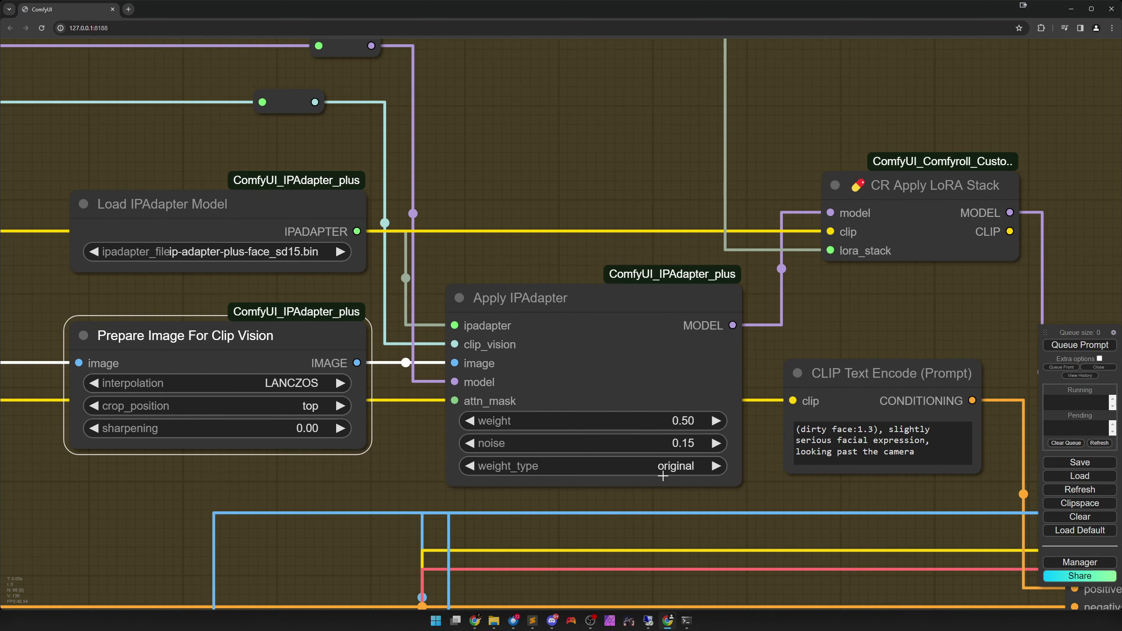
pyautogui.scroll(-4, 642, 496)
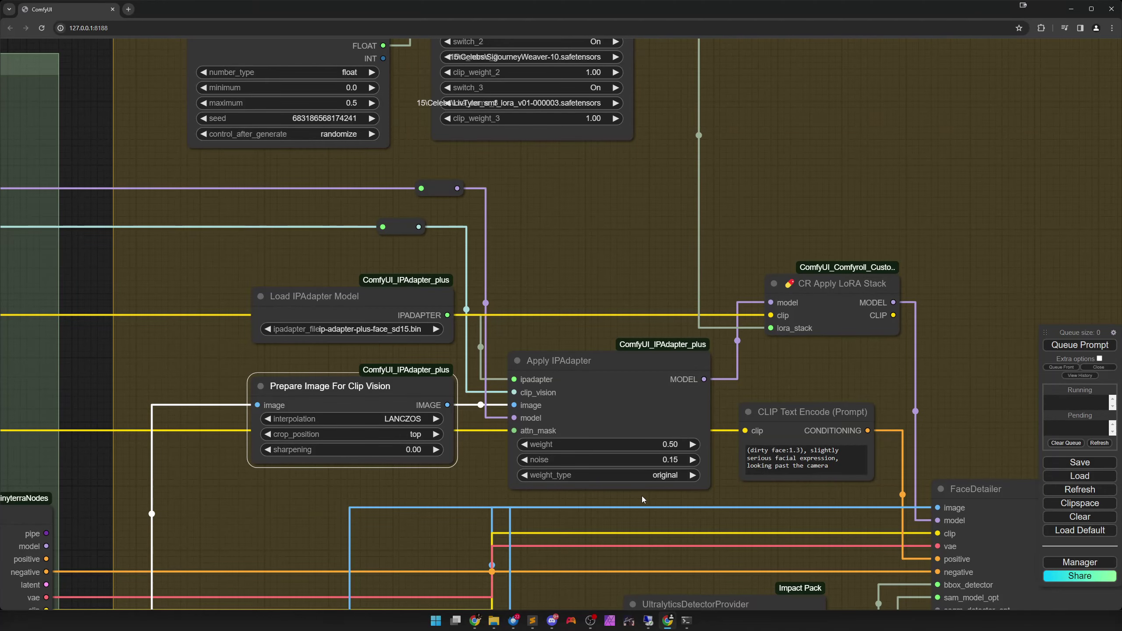
pyautogui.scroll(3, 637, 497)
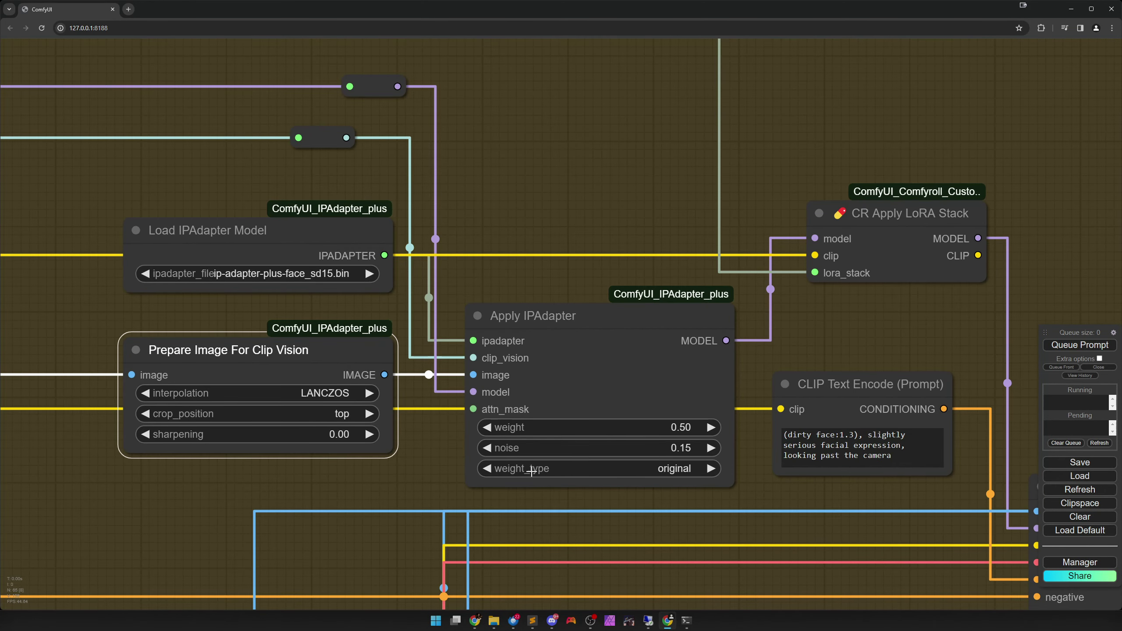
# - Check the weight_type options of the green group's Apply IPAdapter from Encoded node and choose original
pyautogui.moveTo(223, 481); pyautogui.dragTo(933, 420)
pyautogui.moveTo(325, 405); pyautogui.dragTo(431, 397)
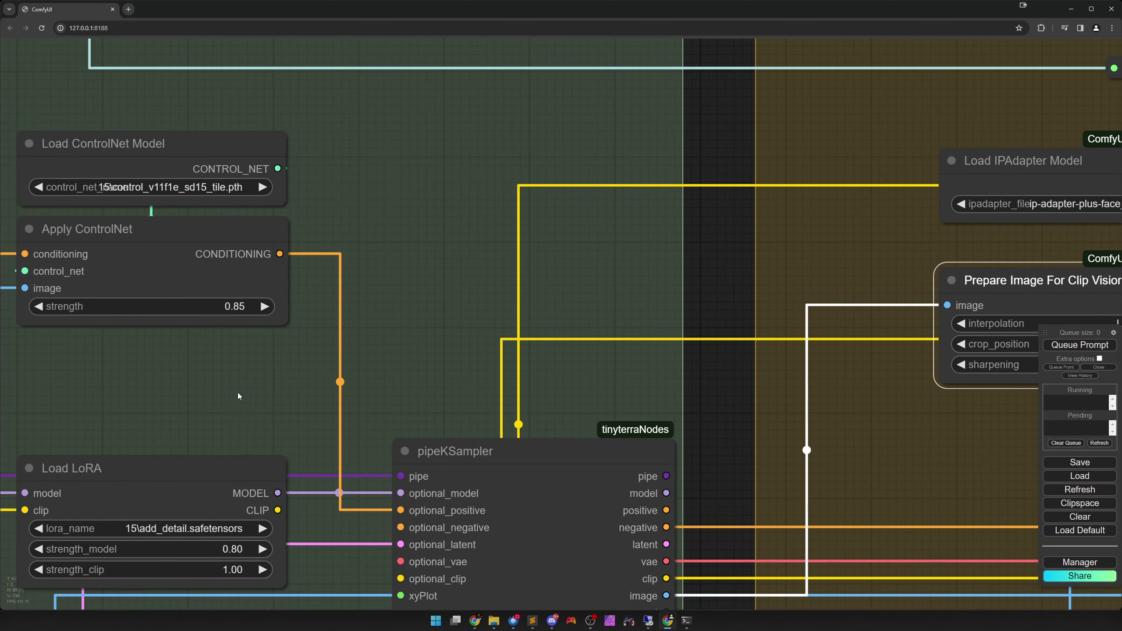
pyautogui.moveTo(238, 396); pyautogui.dragTo(722, 295)
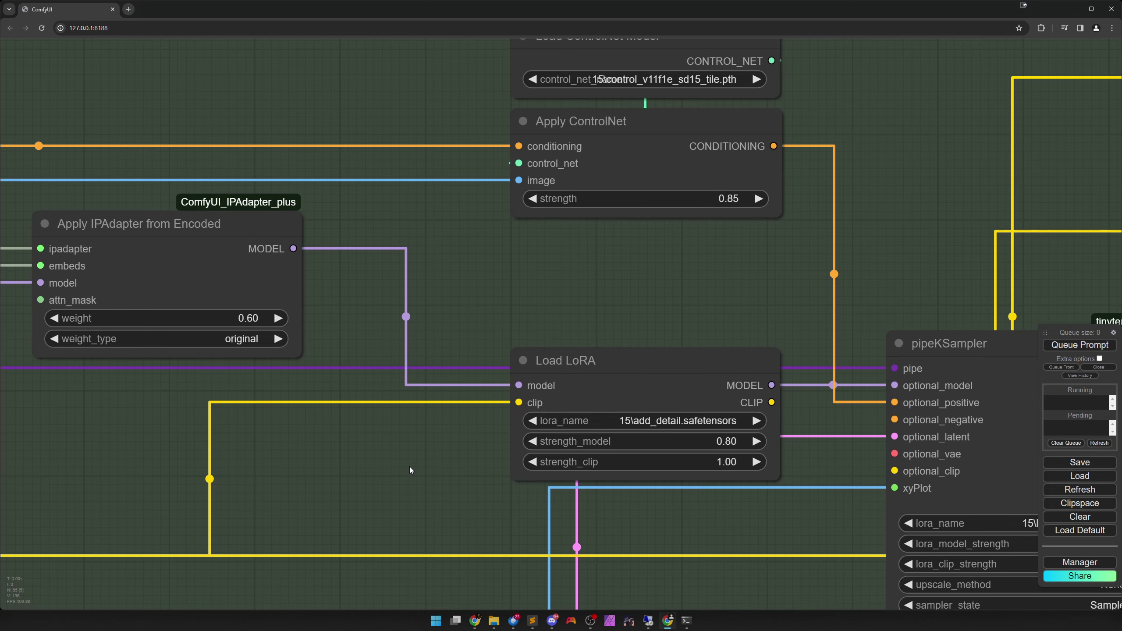
pyautogui.moveTo(409, 467); pyautogui.dragTo(795, 551)
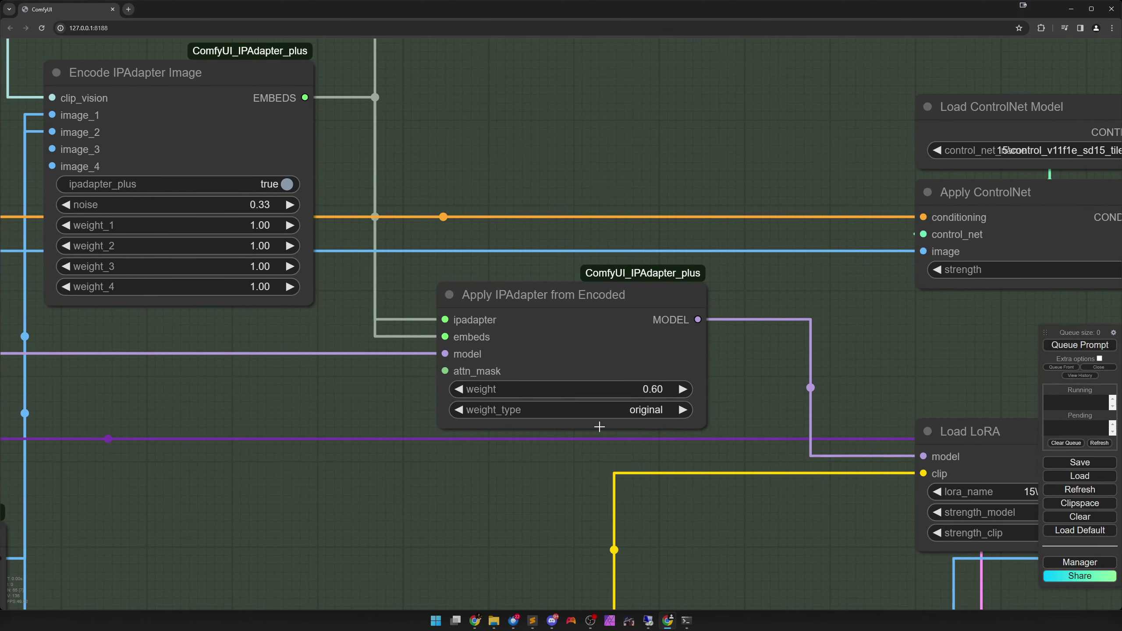
pyautogui.moveTo(935, 346); pyautogui.dragTo(619, 377)
pyautogui.click(339, 442)
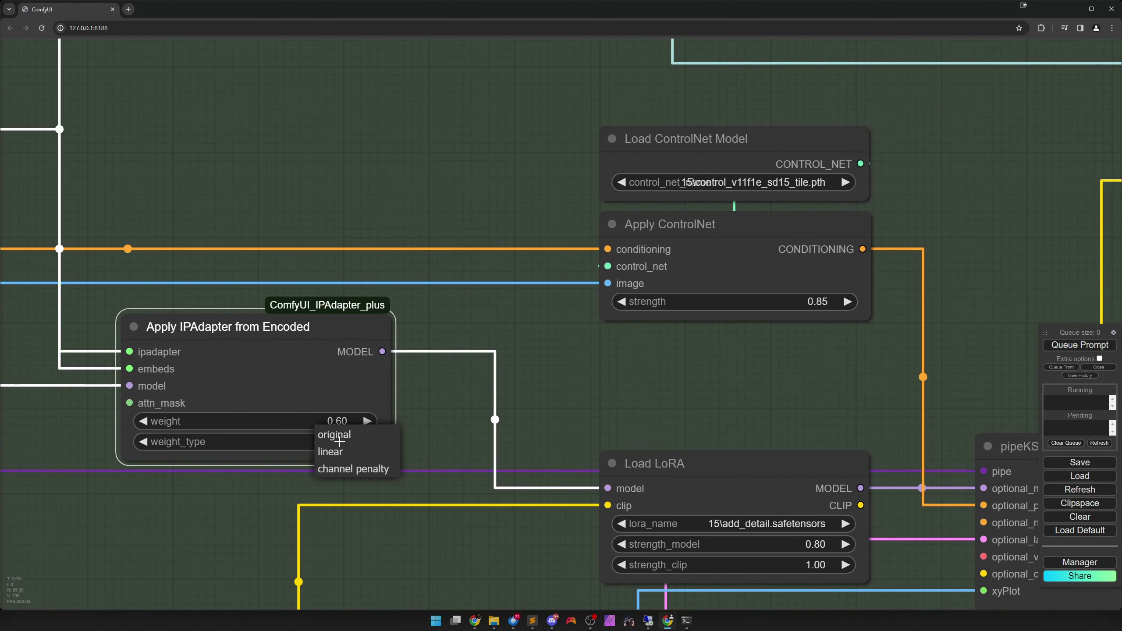
pyautogui.click(333, 436)
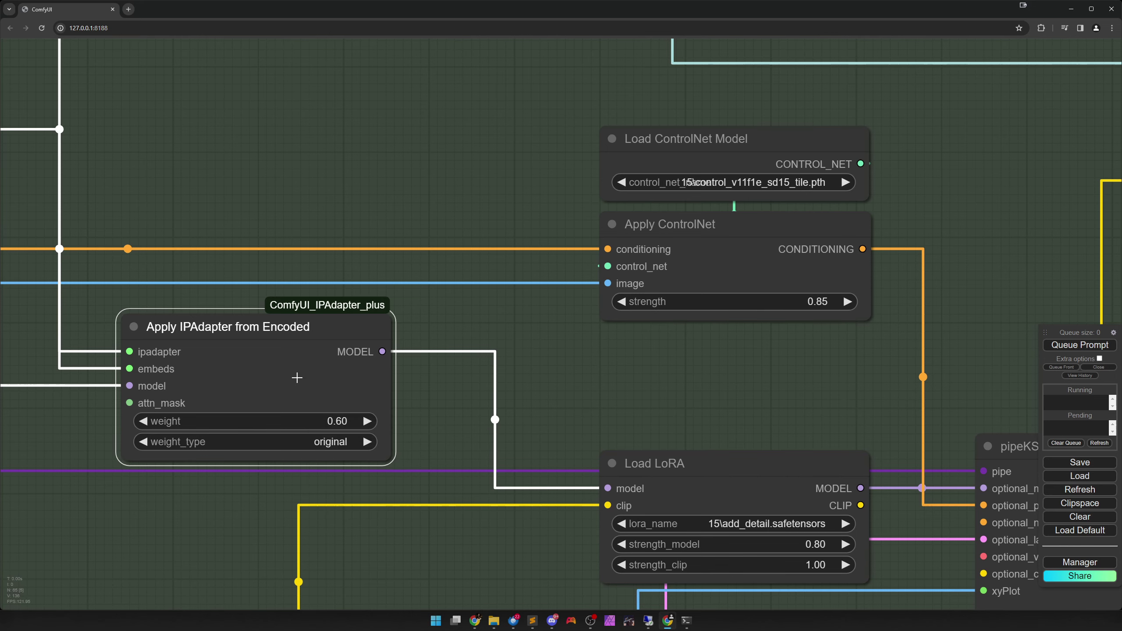
# - Examine the yellow group's Apply IPAdapter settings, the UltralyticsDetectorProvider and SAMLoader nodes, and their connections to FaceDetailer
pyautogui.scroll(-2, 731, 391)
pyautogui.moveTo(589, 400); pyautogui.dragTo(18, 401)
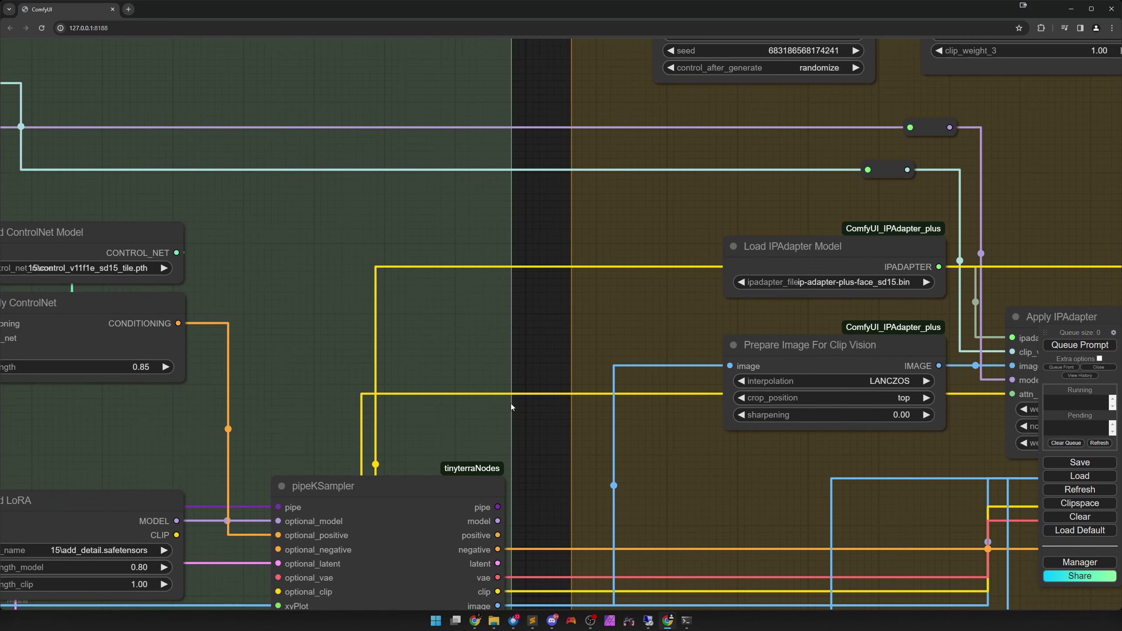
pyautogui.moveTo(521, 401); pyautogui.dragTo(451, 411)
pyautogui.moveTo(639, 346); pyautogui.dragTo(571, 286)
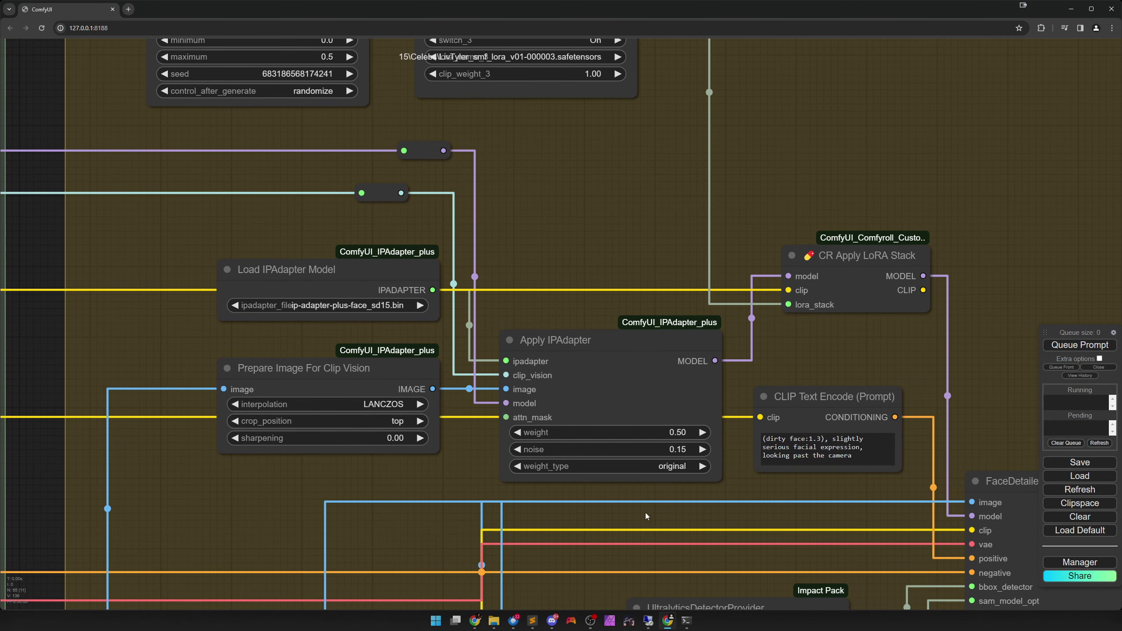
pyautogui.moveTo(670, 520); pyautogui.dragTo(448, 291)
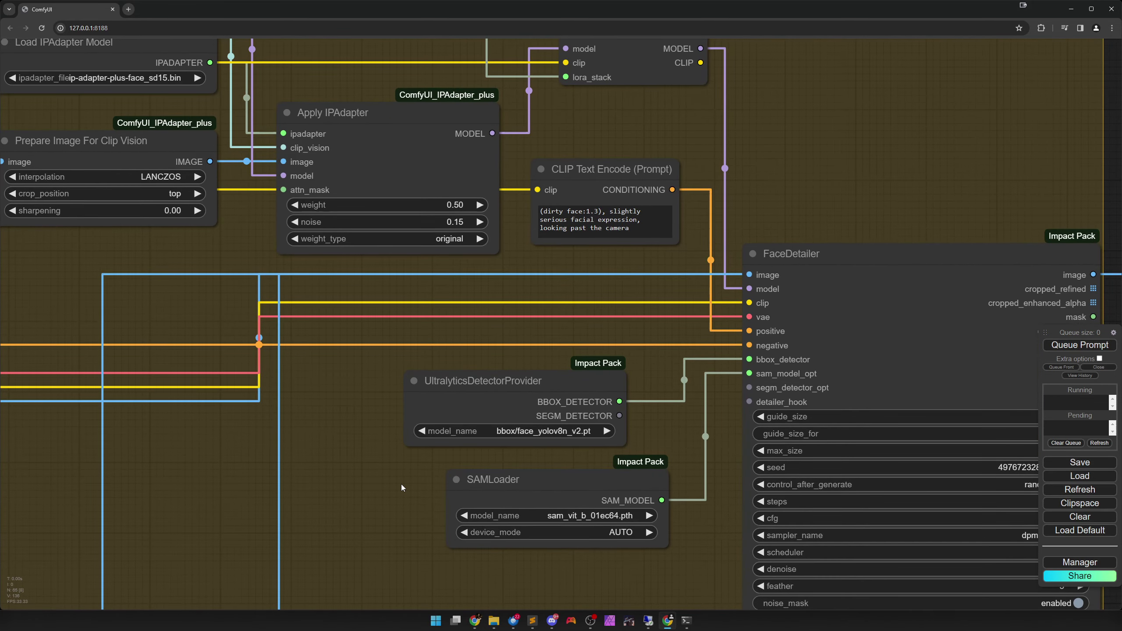
pyautogui.moveTo(388, 501); pyautogui.dragTo(229, 434)
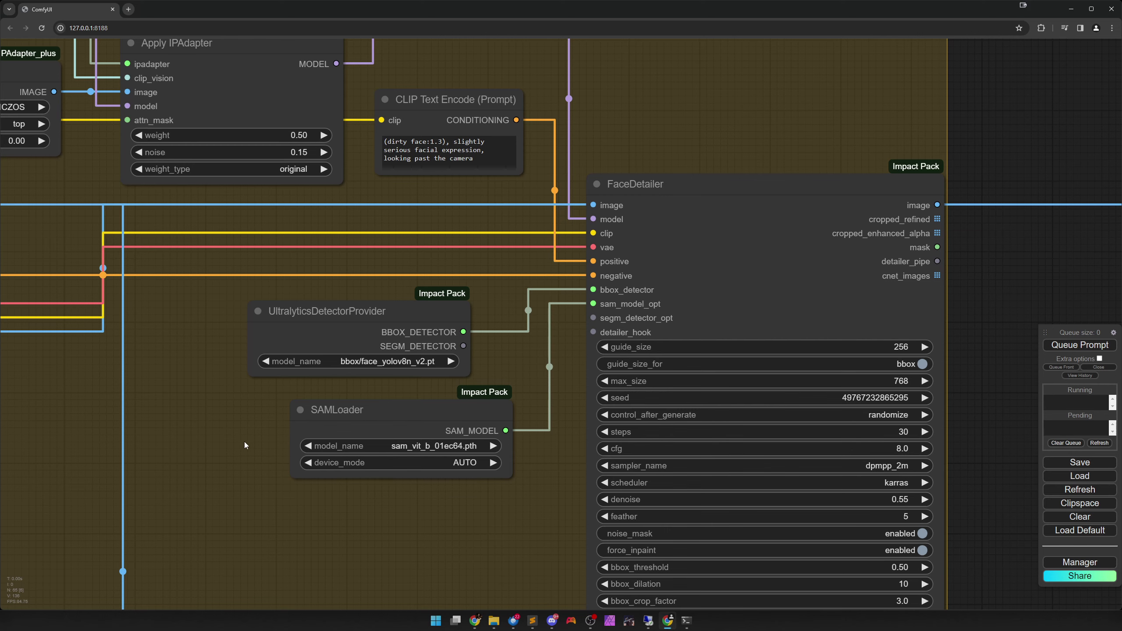
# - Select the CR Apply LoRA Stack node and trace its lora_stack input back to the CR LoRA Stack and Random Number nodes
pyautogui.scroll(-5, 237, 450)
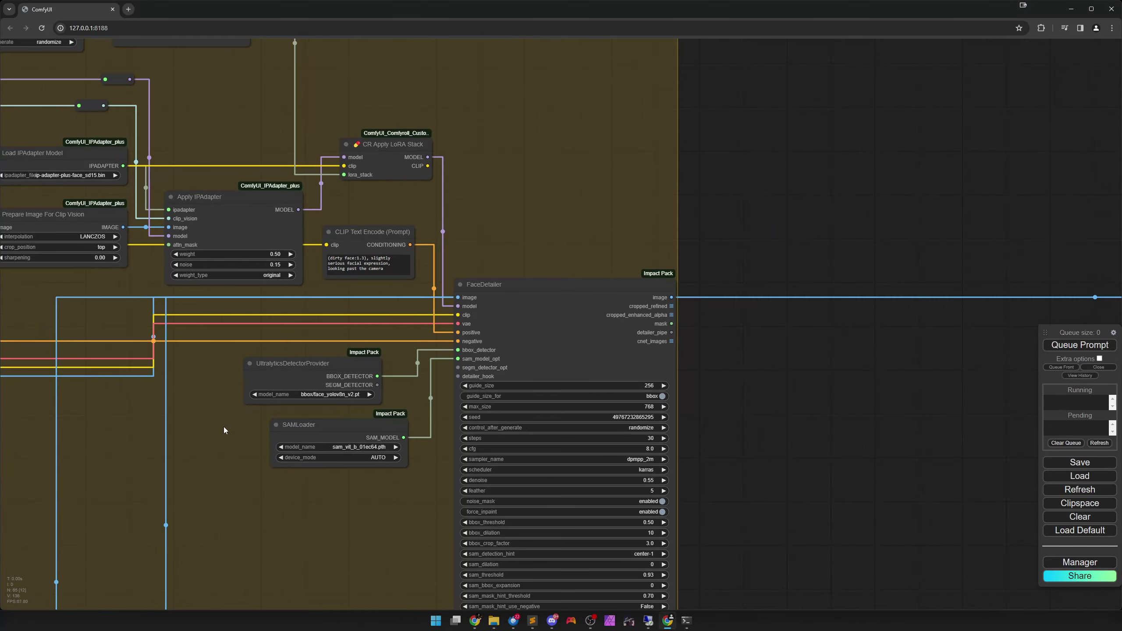
pyautogui.moveTo(224, 426); pyautogui.dragTo(291, 470)
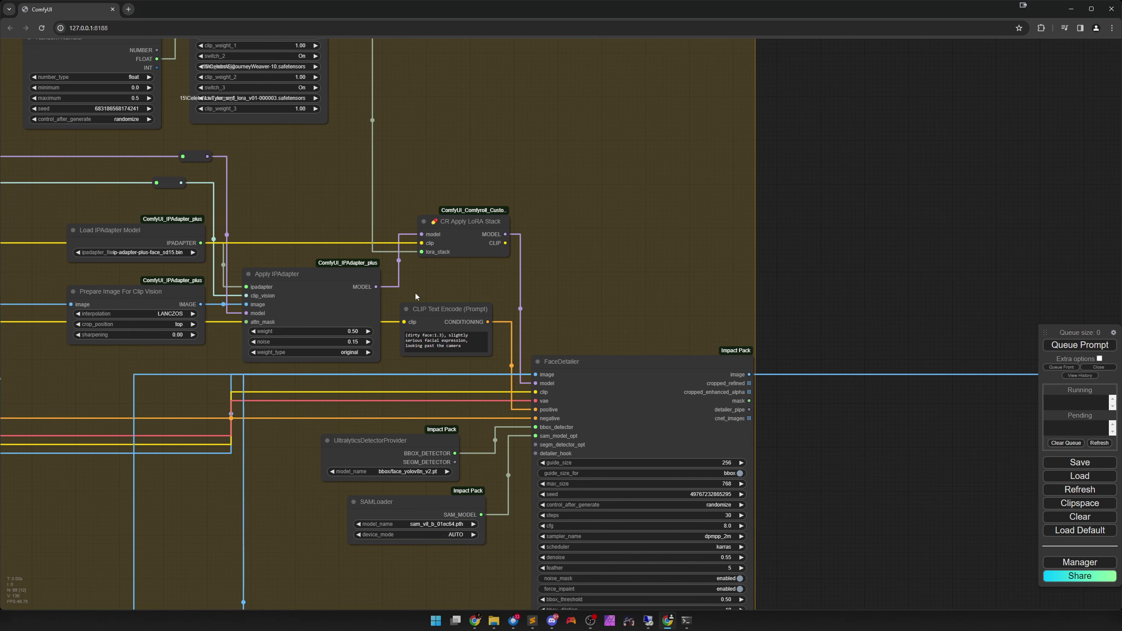
pyautogui.scroll(7, 449, 275)
pyautogui.moveTo(456, 273); pyautogui.dragTo(461, 360)
pyautogui.click(503, 298)
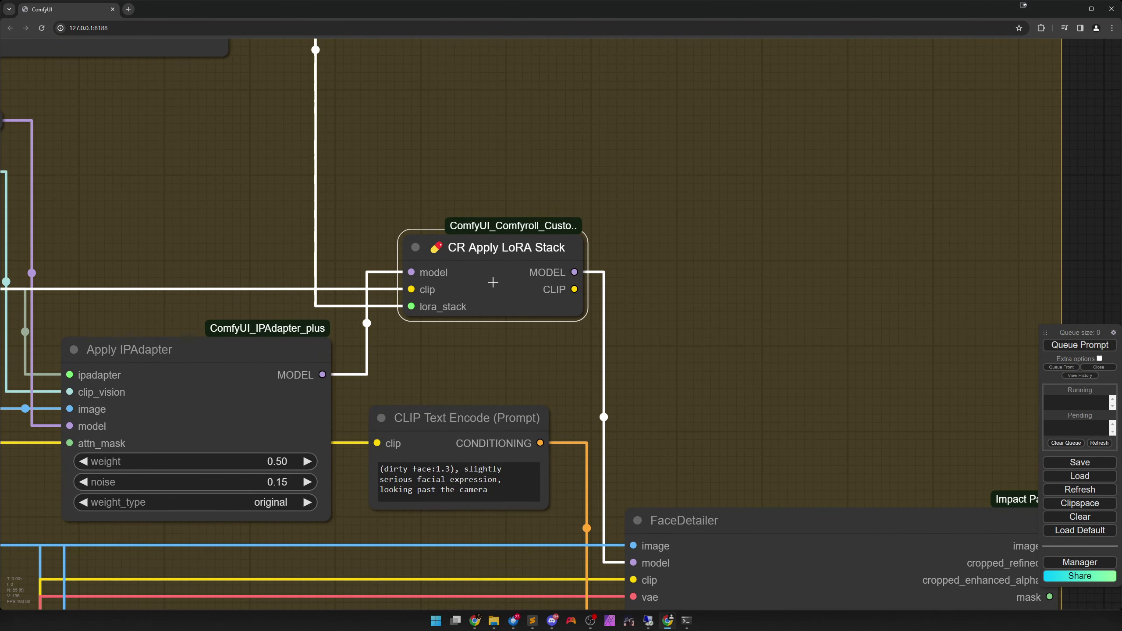
pyautogui.scroll(-3, 490, 294)
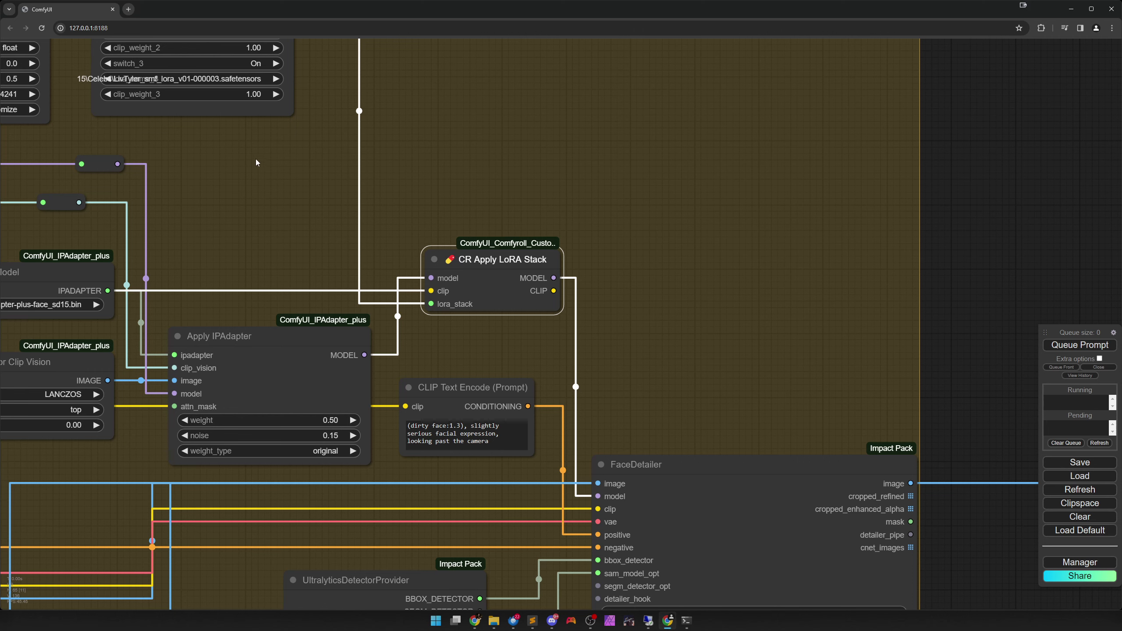
pyautogui.moveTo(258, 170); pyautogui.dragTo(713, 592)
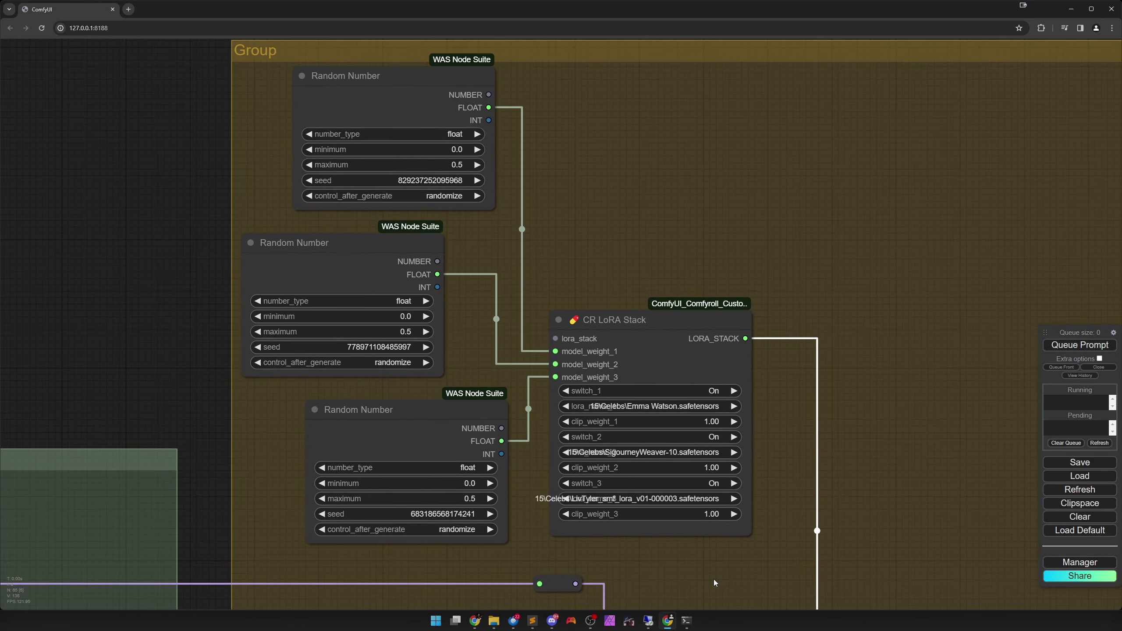
# - Add a second CR LoRA Stack node feeding the existing one's lora_stack input and place it directly above that node
pyautogui.click(670, 358)
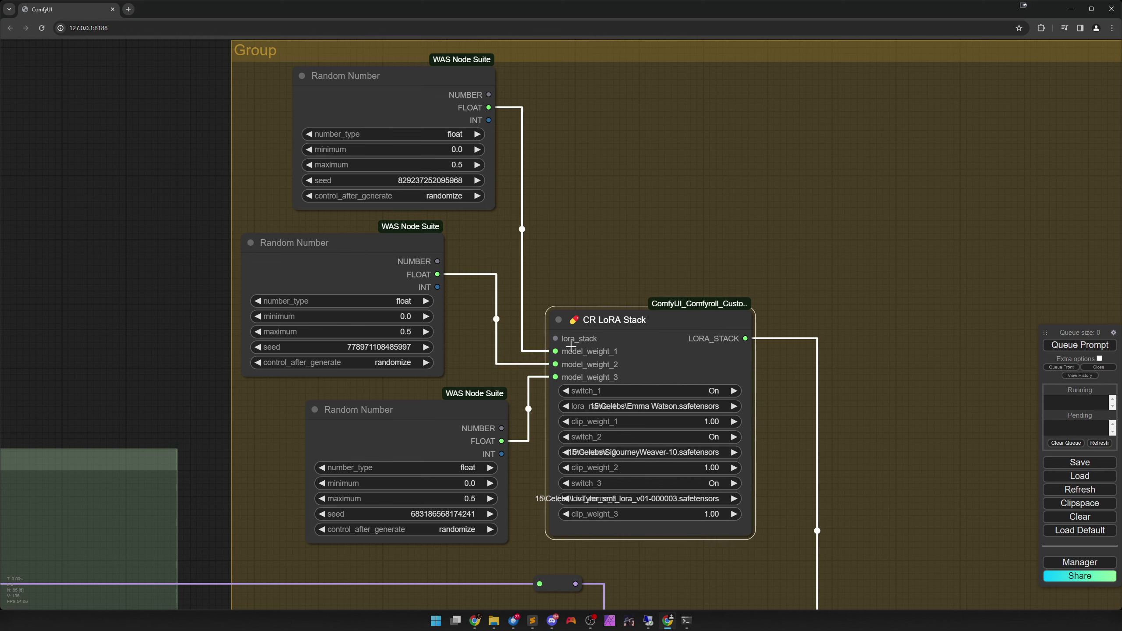
pyautogui.moveTo(555, 336); pyautogui.dragTo(620, 171)
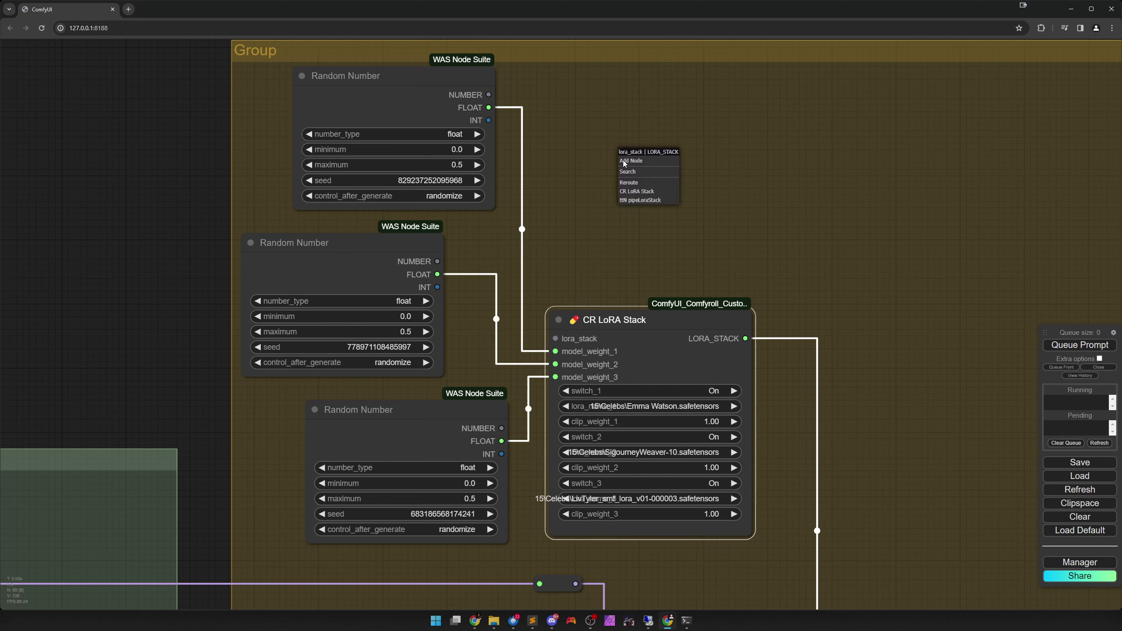
pyautogui.click(640, 196)
pyautogui.moveTo(711, 155); pyautogui.dragTo(650, 80)
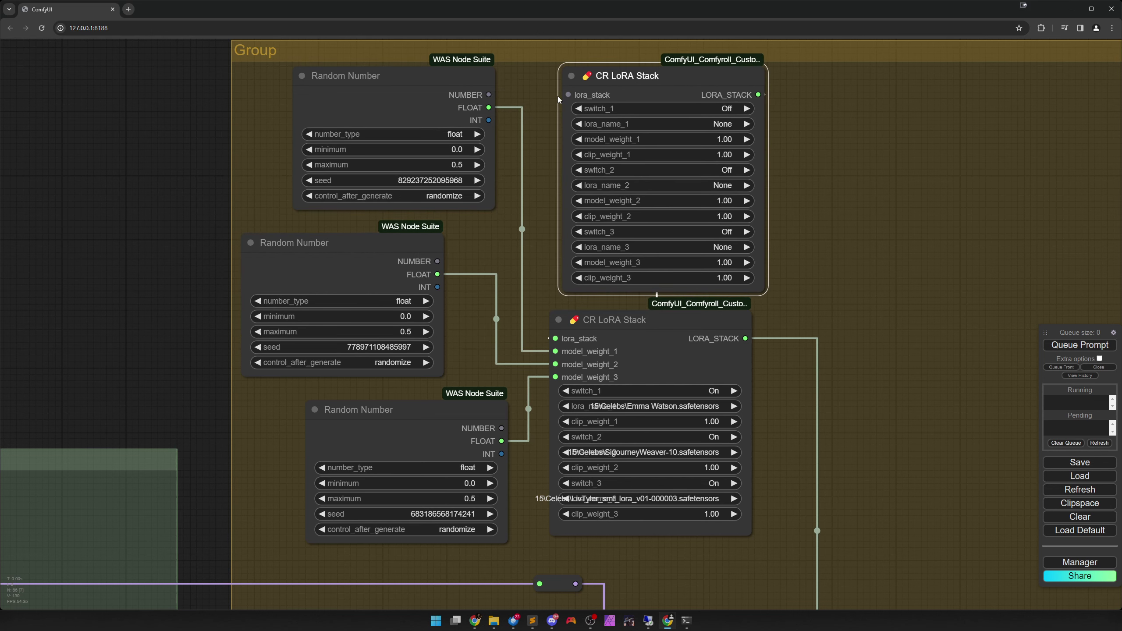
# - Delete the empty CR LoRA Stack node above the one fed by the Random Number nodes
pyautogui.rightClick(645, 84)
pyautogui.click(660, 394)
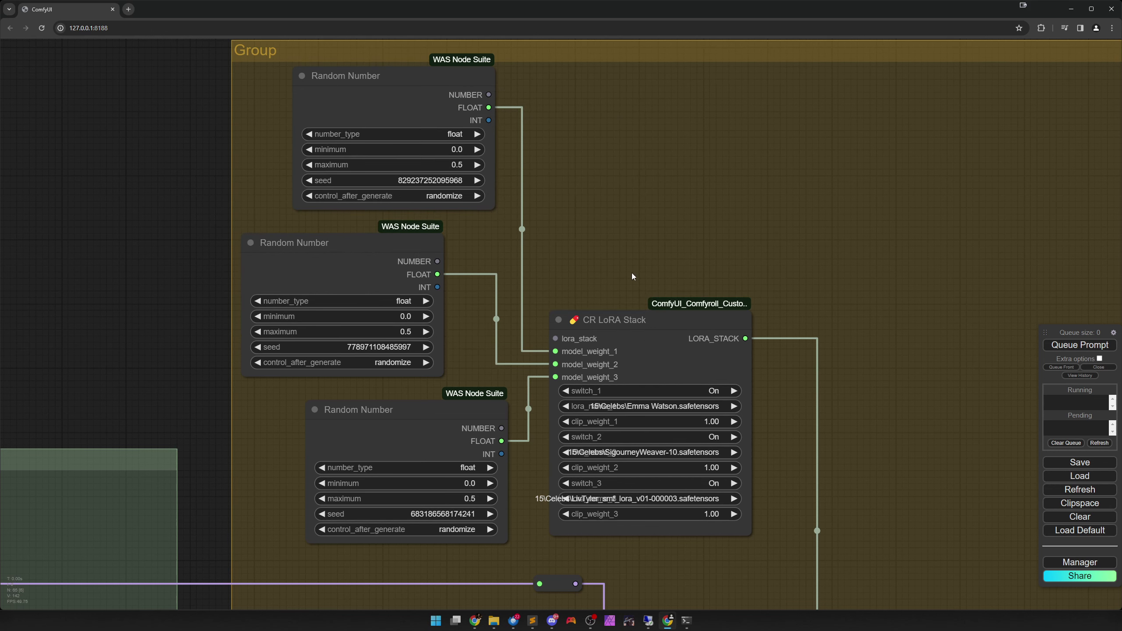
pyautogui.moveTo(643, 268); pyautogui.dragTo(639, 260)
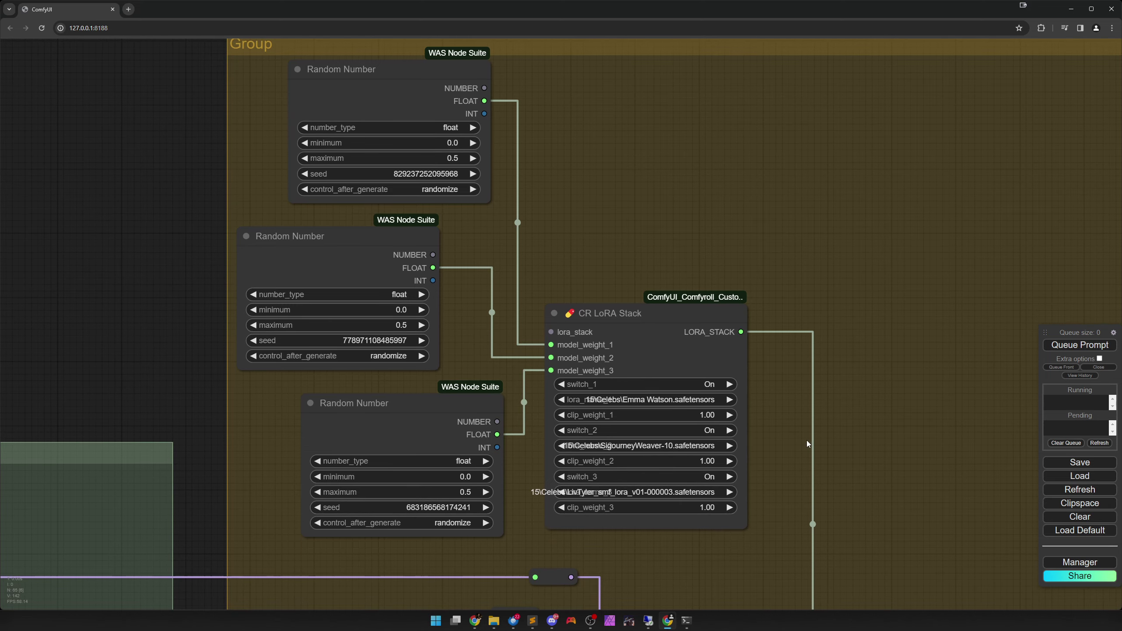
# - Examine the remaining CR LoRA Stack node's three LoRAs, its clip weights and its linked model weight inputs
pyautogui.scroll(5, 778, 458)
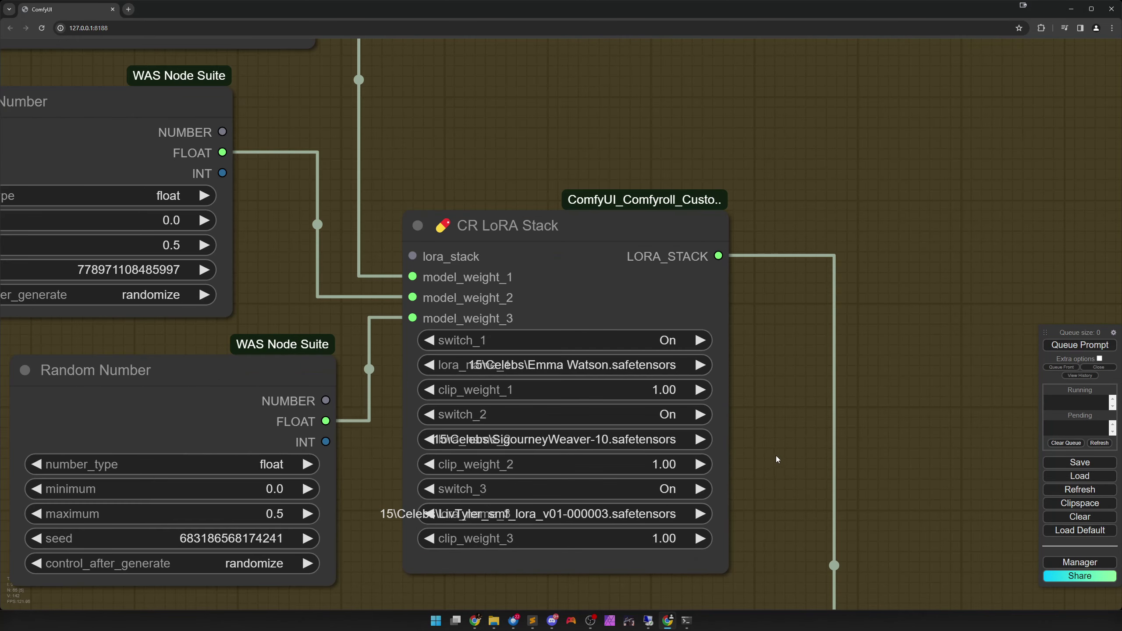
pyautogui.moveTo(776, 457); pyautogui.dragTo(924, 429)
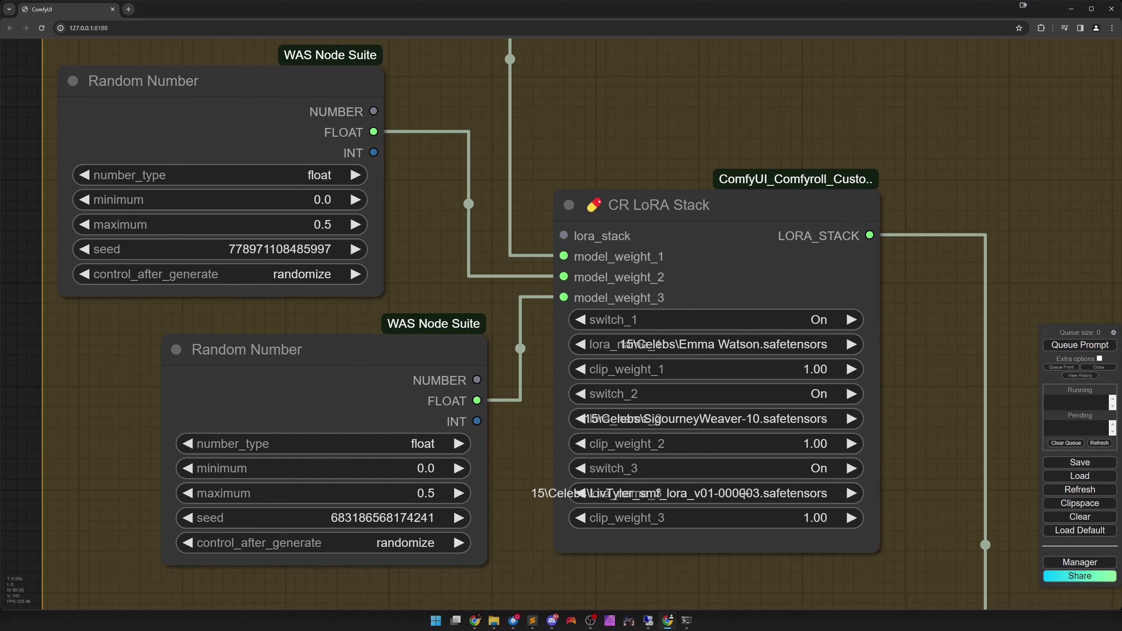
pyautogui.scroll(-3, 931, 494)
pyautogui.moveTo(929, 485); pyautogui.dragTo(884, 520)
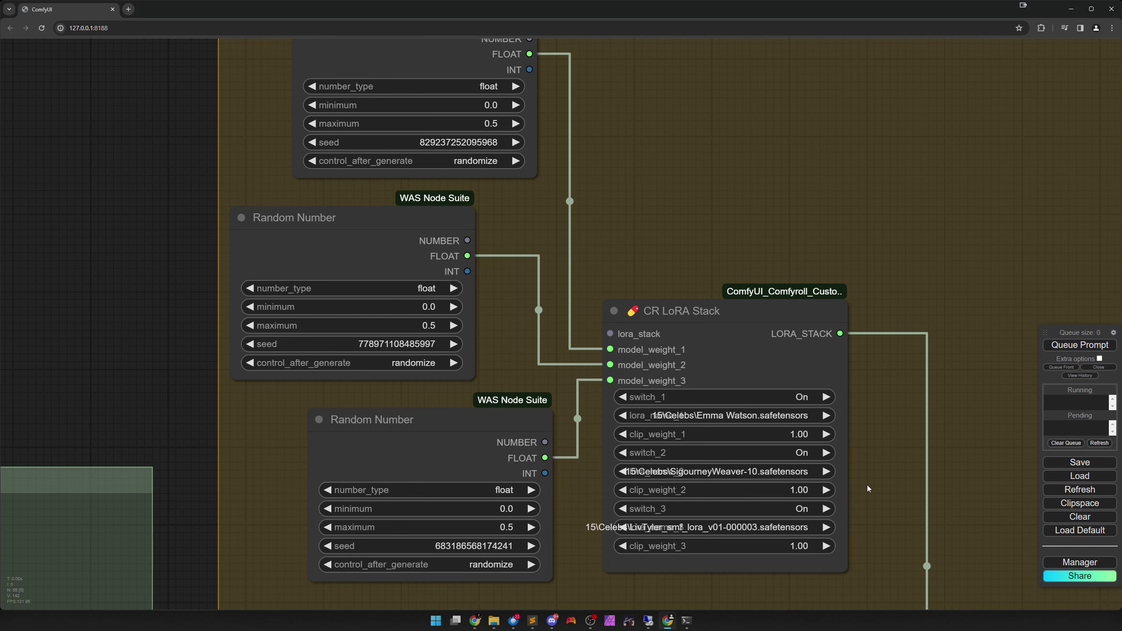
pyautogui.scroll(-2, 867, 485)
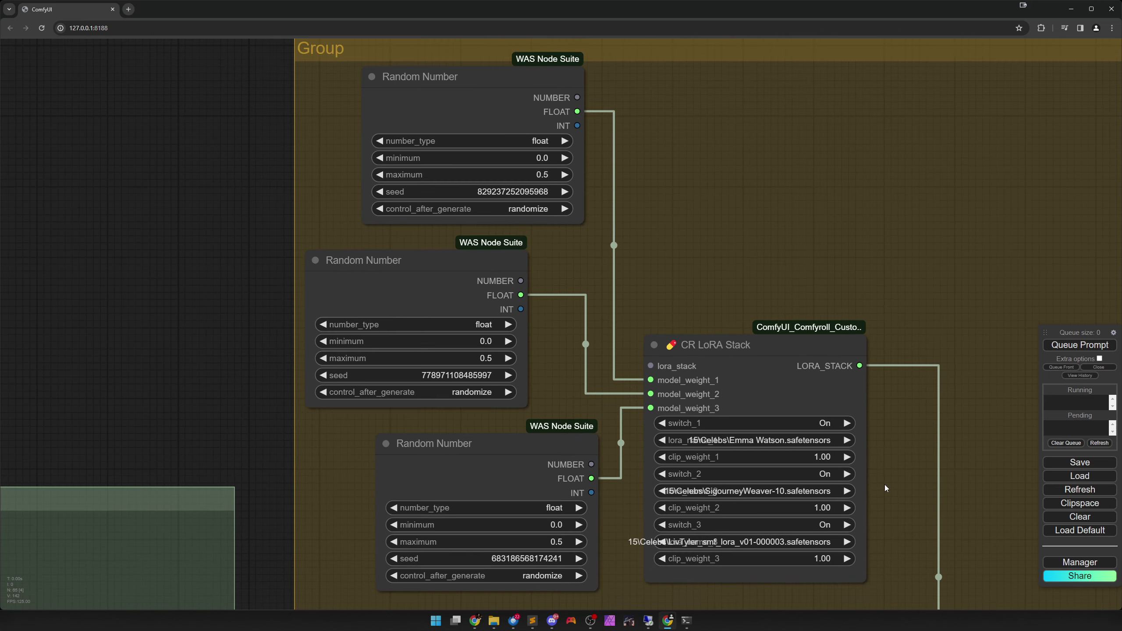
pyautogui.moveTo(885, 484); pyautogui.dragTo(876, 475)
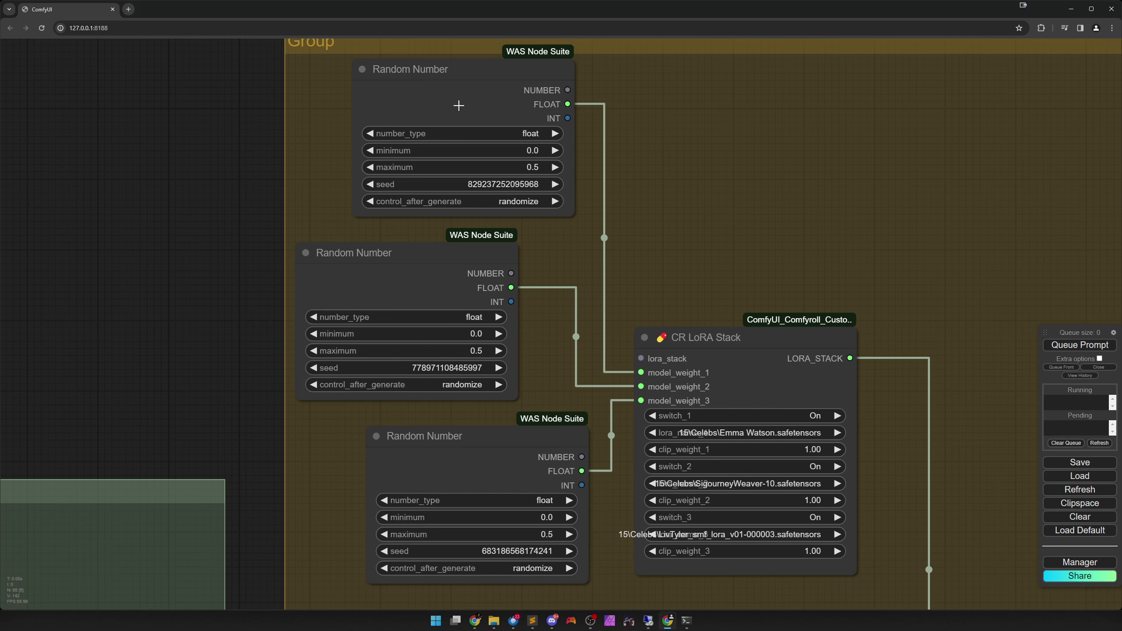
# - Select the three Random Number nodes one after another to trace their FLOAT outputs to the LoRA stack's model weights
pyautogui.click(459, 105)
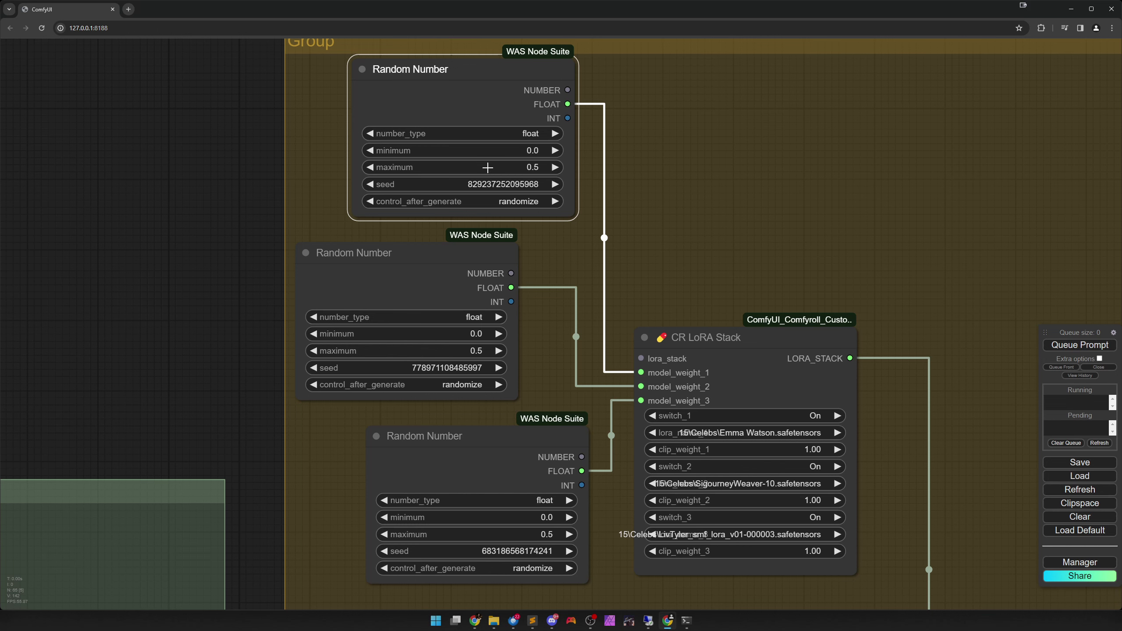
pyautogui.click(434, 281)
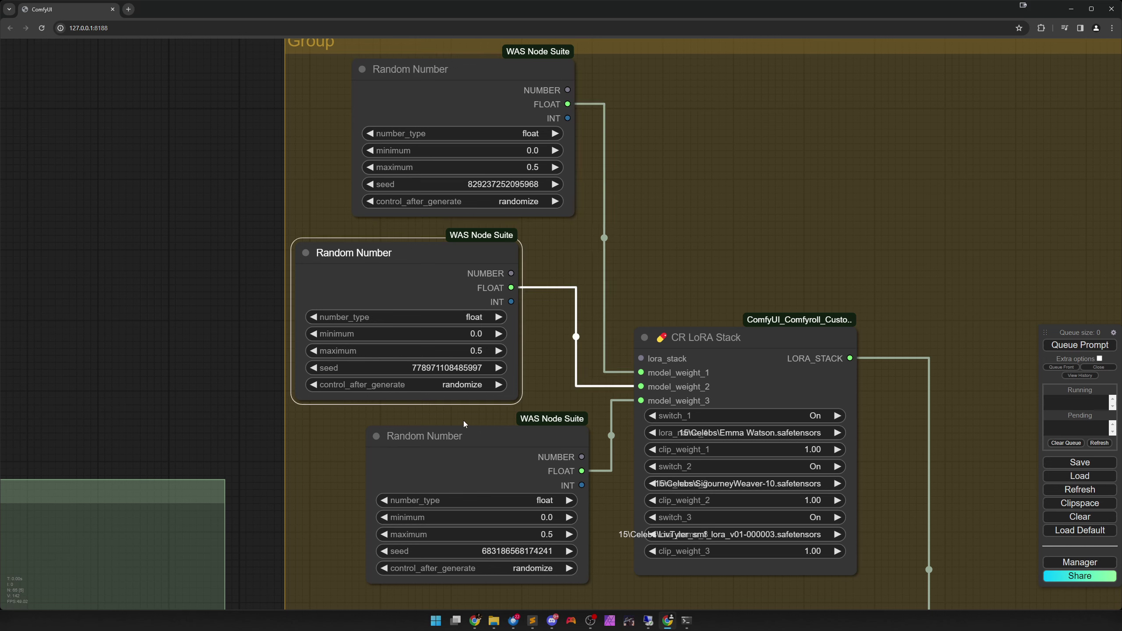
pyautogui.click(462, 470)
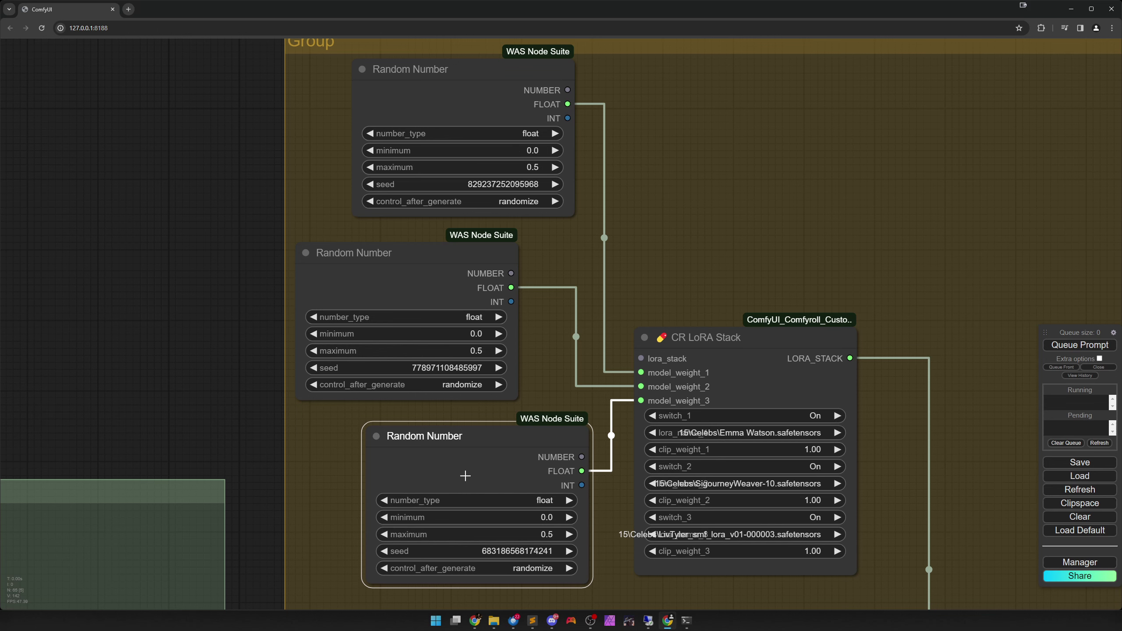
pyautogui.click(262, 480)
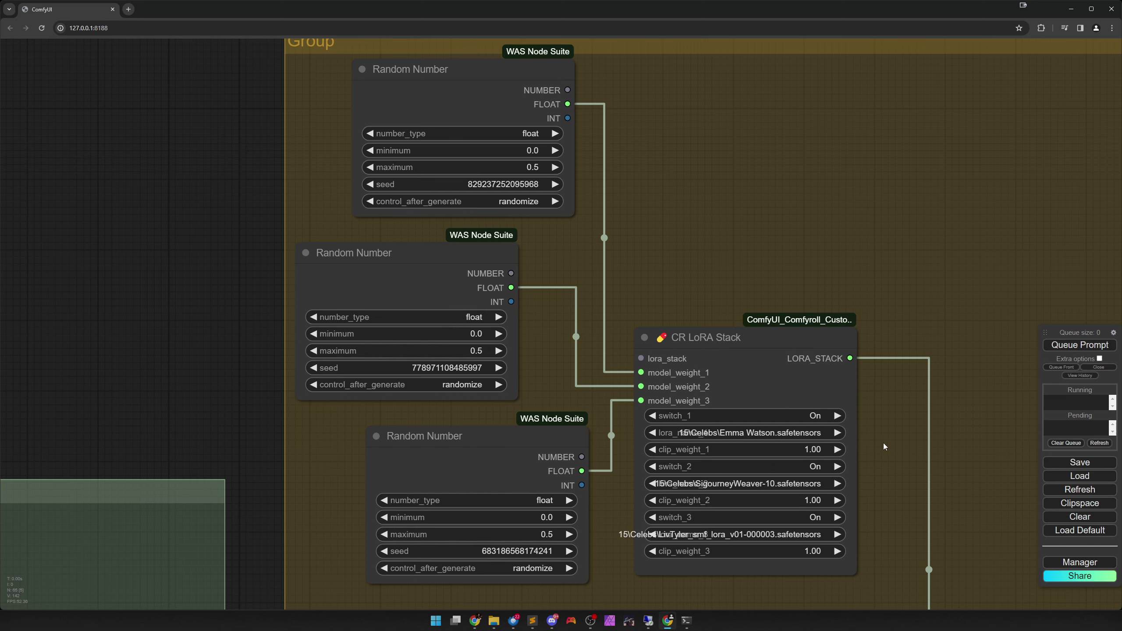
pyautogui.scroll(-3, 707, 389)
pyautogui.hscroll(5, 707, 389)
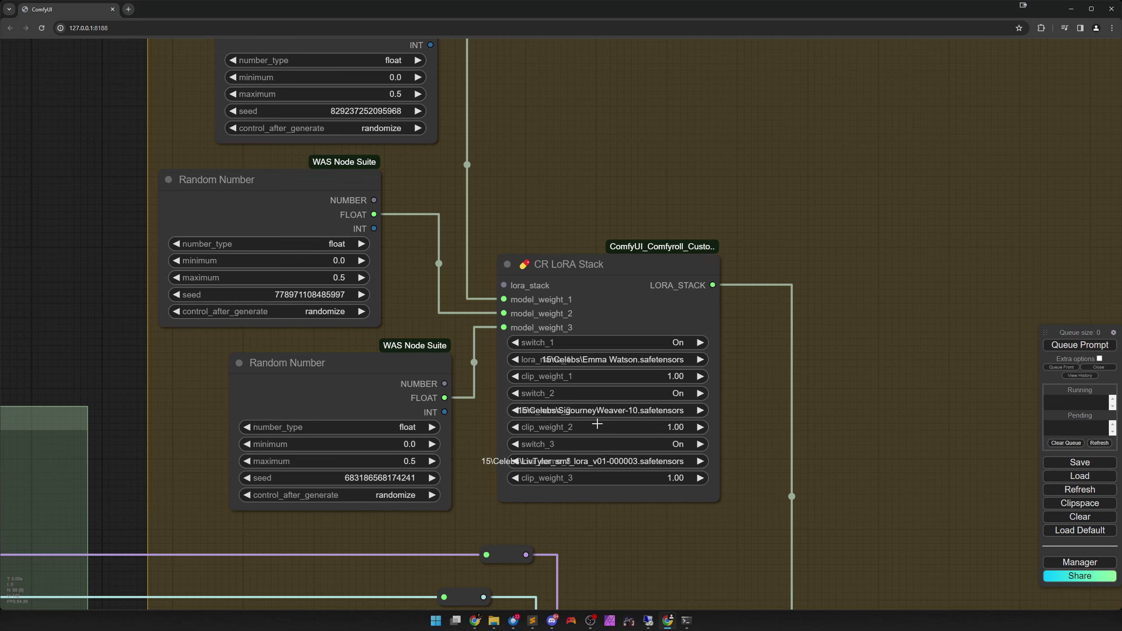
pyautogui.scroll(2, 600, 480)
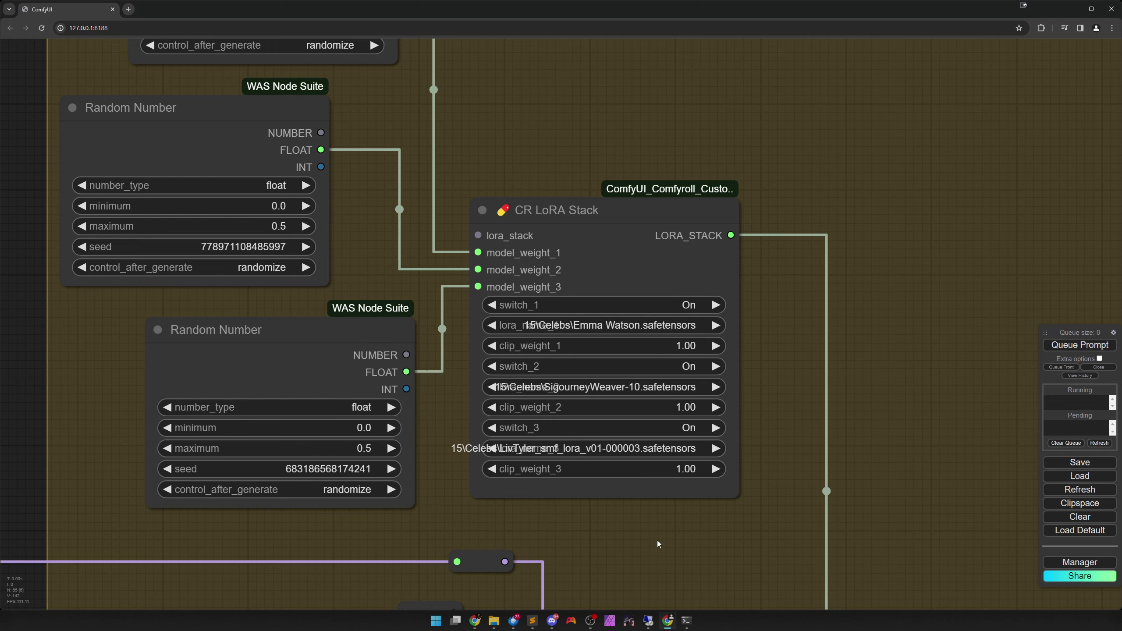
# - Trace the LoRA stack through CR Apply LoRA Stack to FaceDetailer, and select Prepare Image For Clip Vision to check its image source
pyautogui.scroll(-10, 658, 540)
pyautogui.scroll(2, 577, 181)
pyautogui.moveTo(653, 558); pyautogui.dragTo(577, 169)
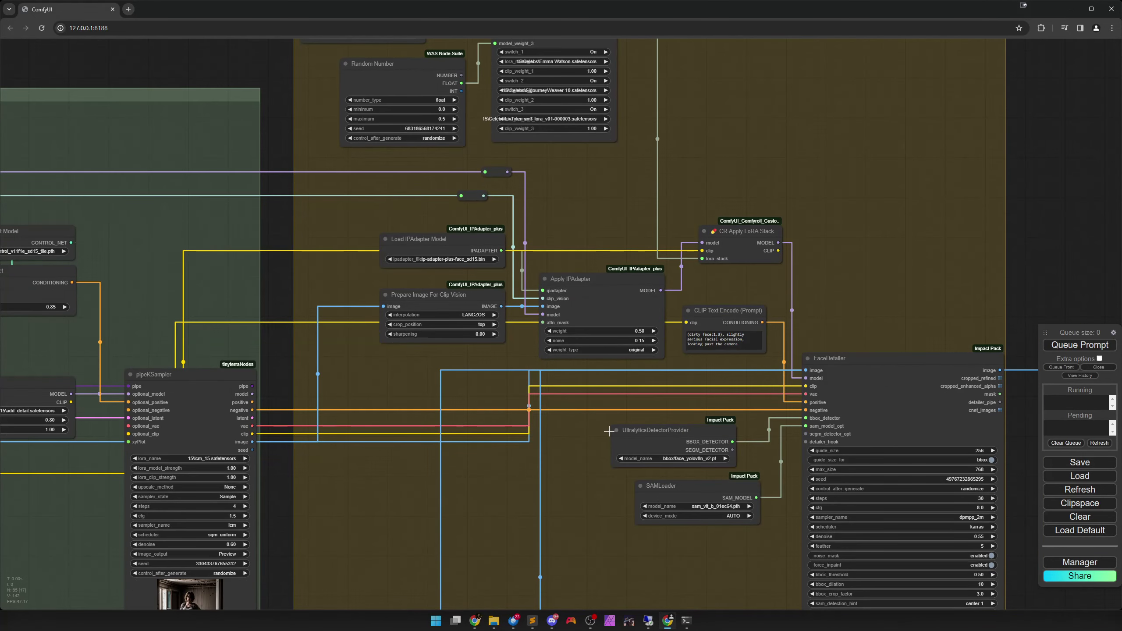
pyautogui.moveTo(613, 465); pyautogui.dragTo(560, 435)
pyautogui.click(584, 487)
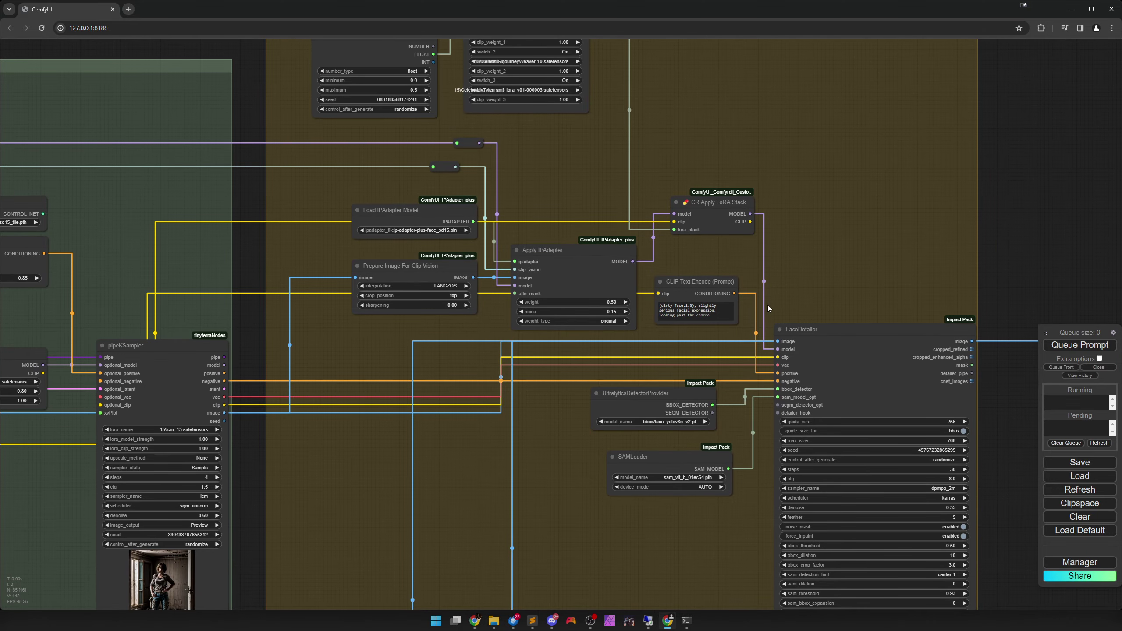
pyautogui.moveTo(768, 305); pyautogui.dragTo(720, 376)
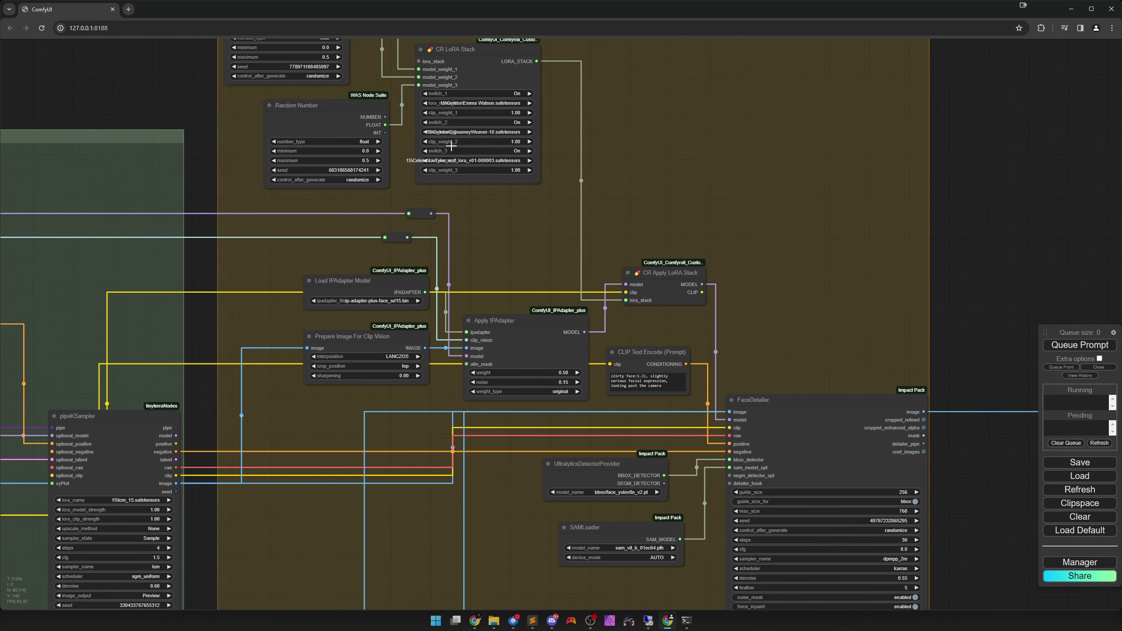
pyautogui.moveTo(630, 154); pyautogui.dragTo(653, 198)
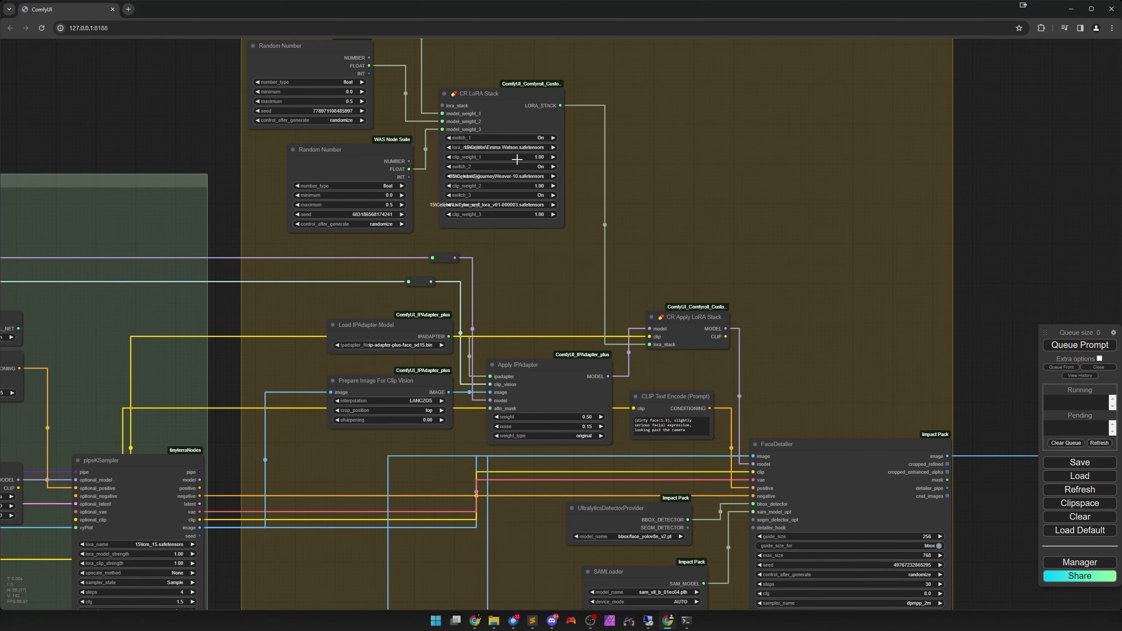
pyautogui.moveTo(515, 277); pyautogui.dragTo(507, 257)
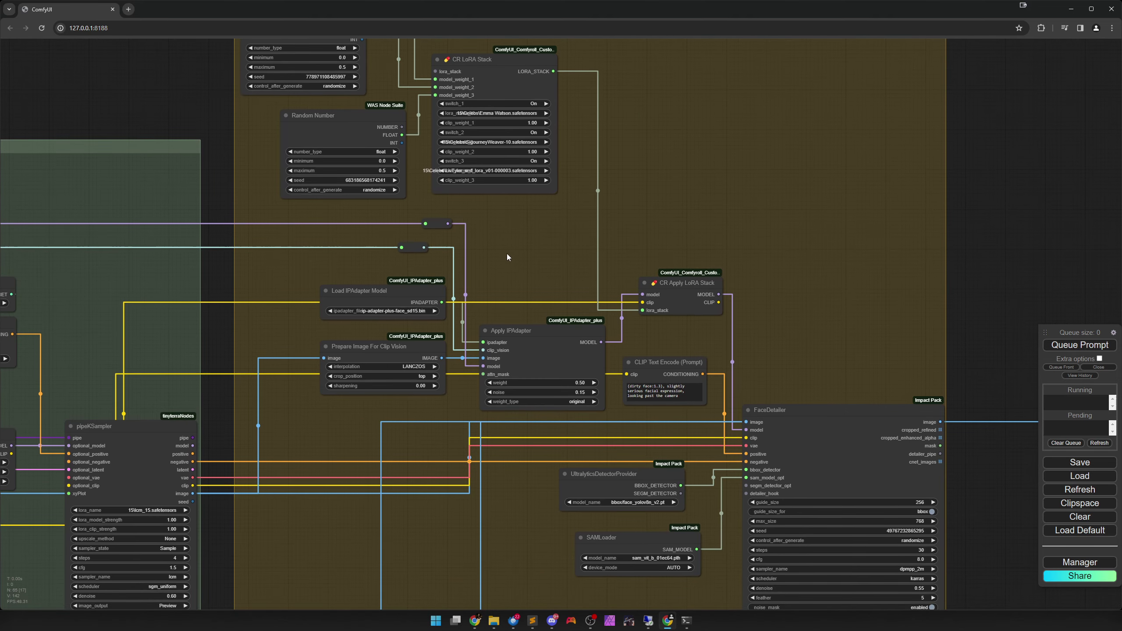
pyautogui.click(379, 353)
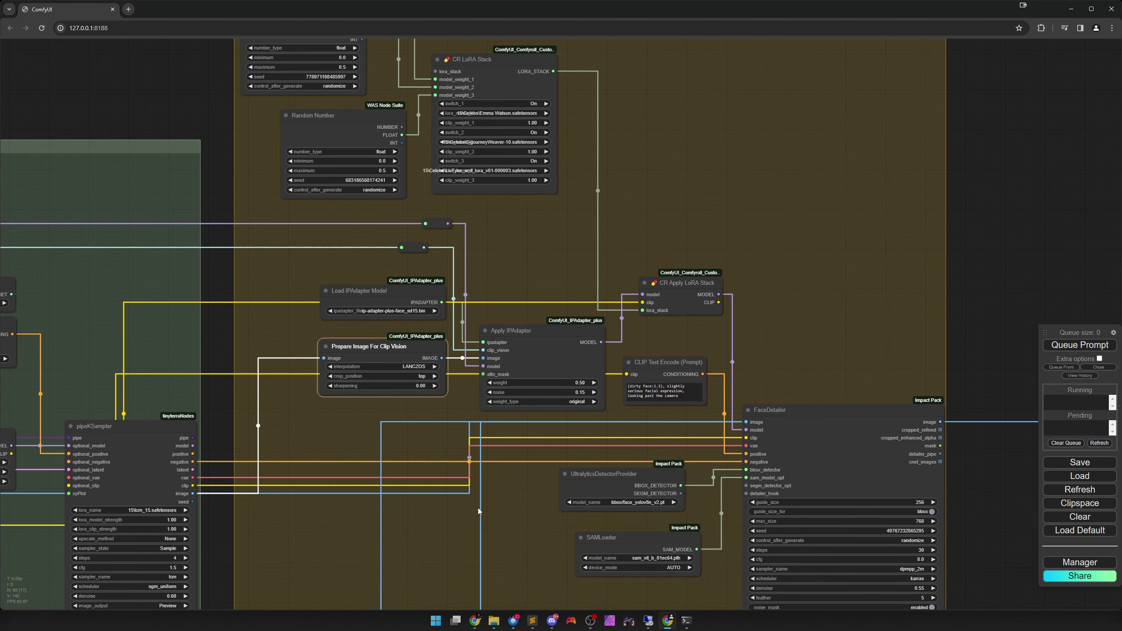
# - Open the purple group's second-to-last Preview Image picture full size in a new browser tab, inspect the face, and close the tab
pyautogui.moveTo(420, 583); pyautogui.dragTo(566, 149)
pyautogui.moveTo(434, 405); pyautogui.dragTo(773, 9)
pyautogui.rightClick(308, 377)
pyautogui.click(312, 369)
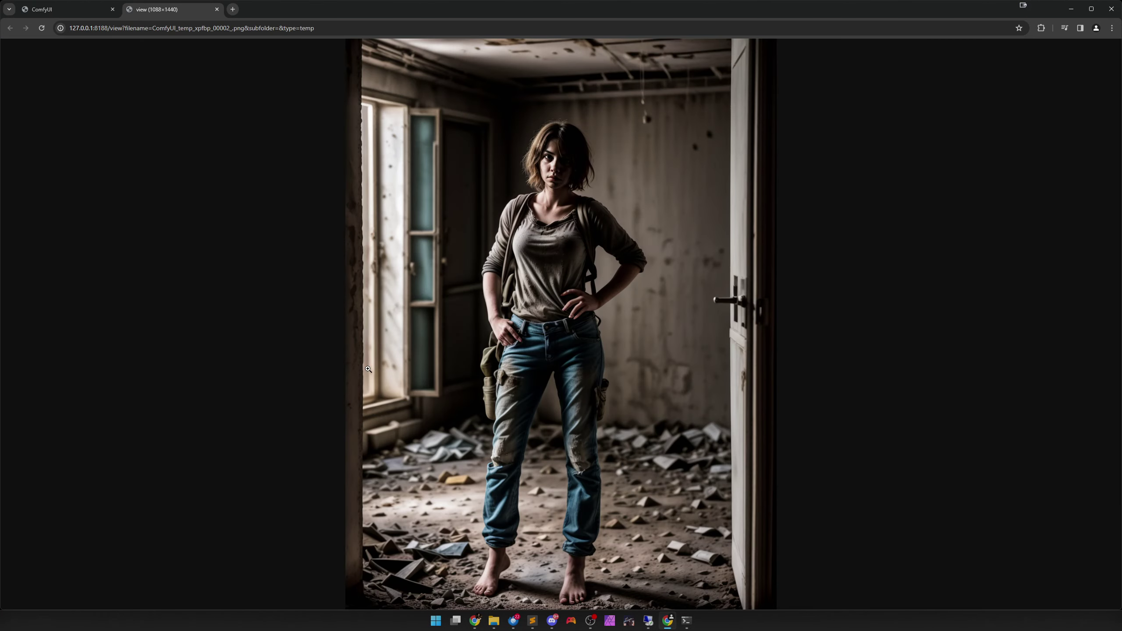
pyautogui.scroll(2, 544, 304)
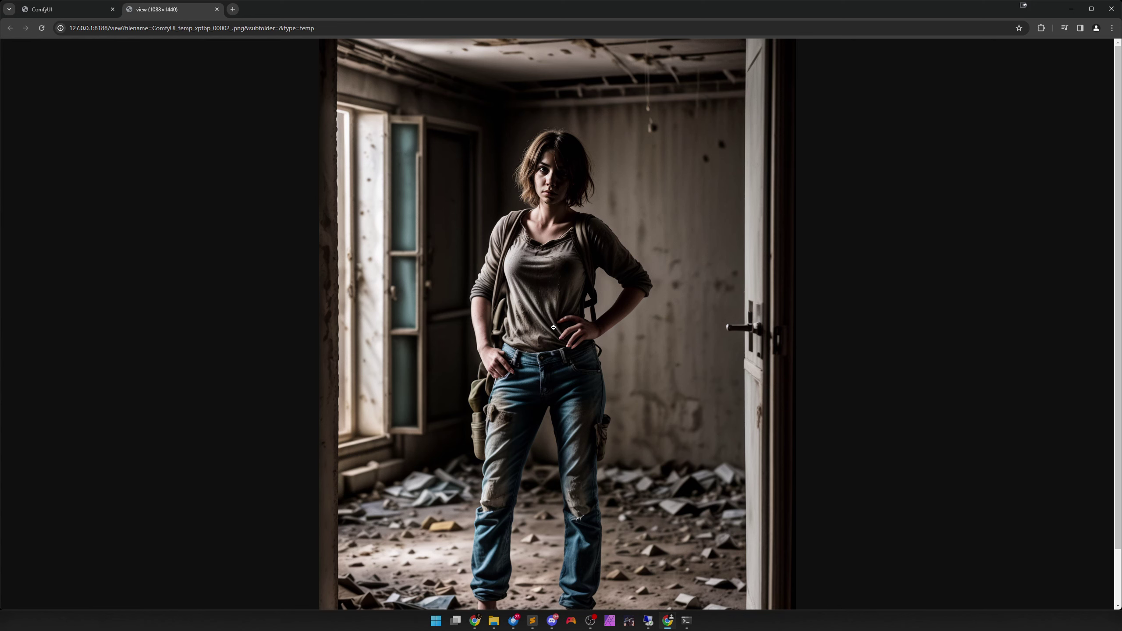
pyautogui.scroll(-2, 554, 327)
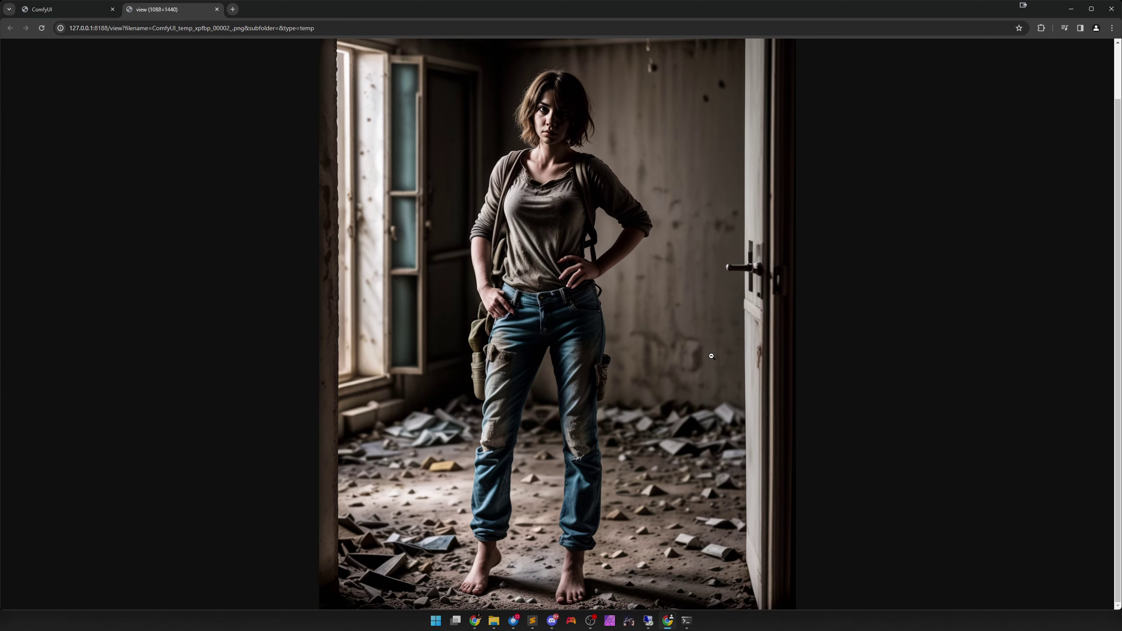
pyautogui.scroll(2, 569, 315)
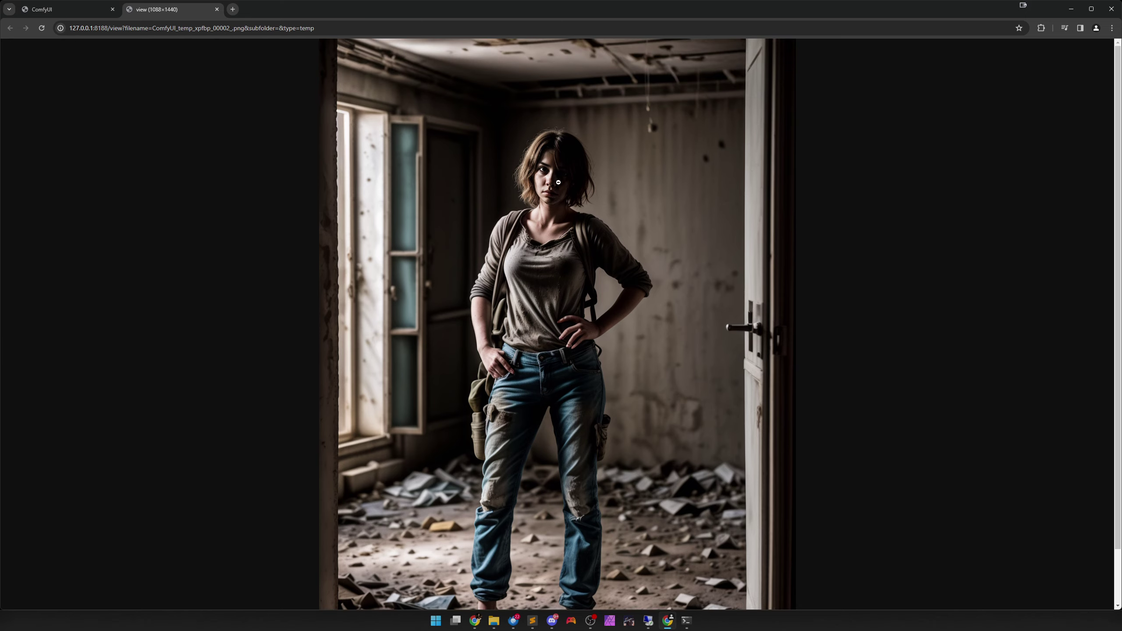
pyautogui.click(217, 9)
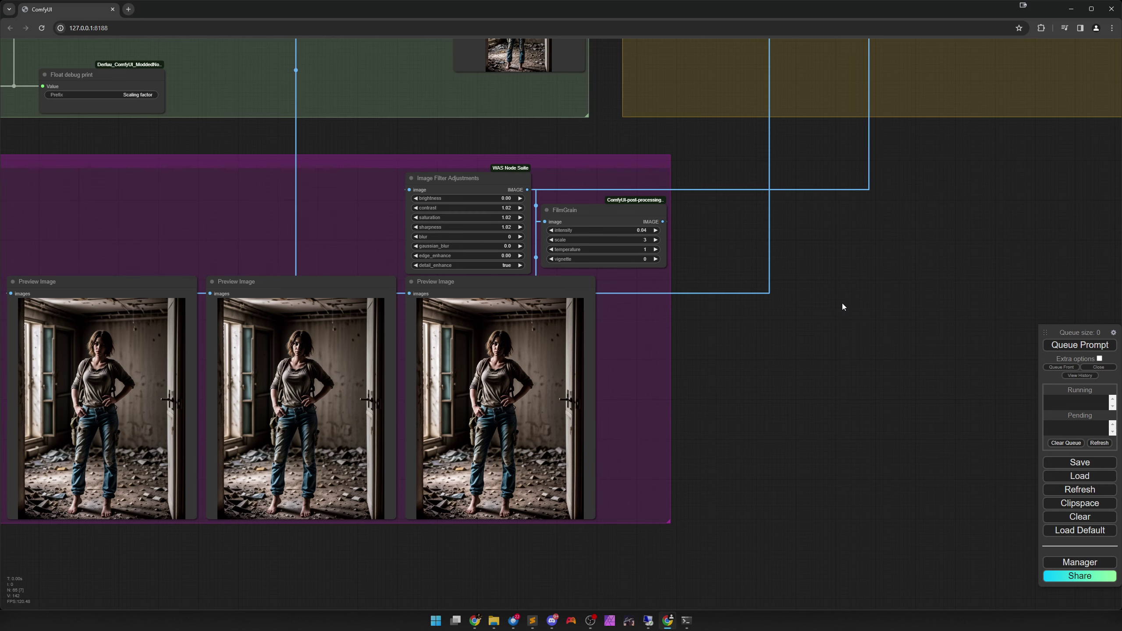
# - Examine the Image Filter Adjustments settings in the purple group and compare the last two Preview Image results up close
pyautogui.moveTo(842, 305); pyautogui.dragTo(897, 330)
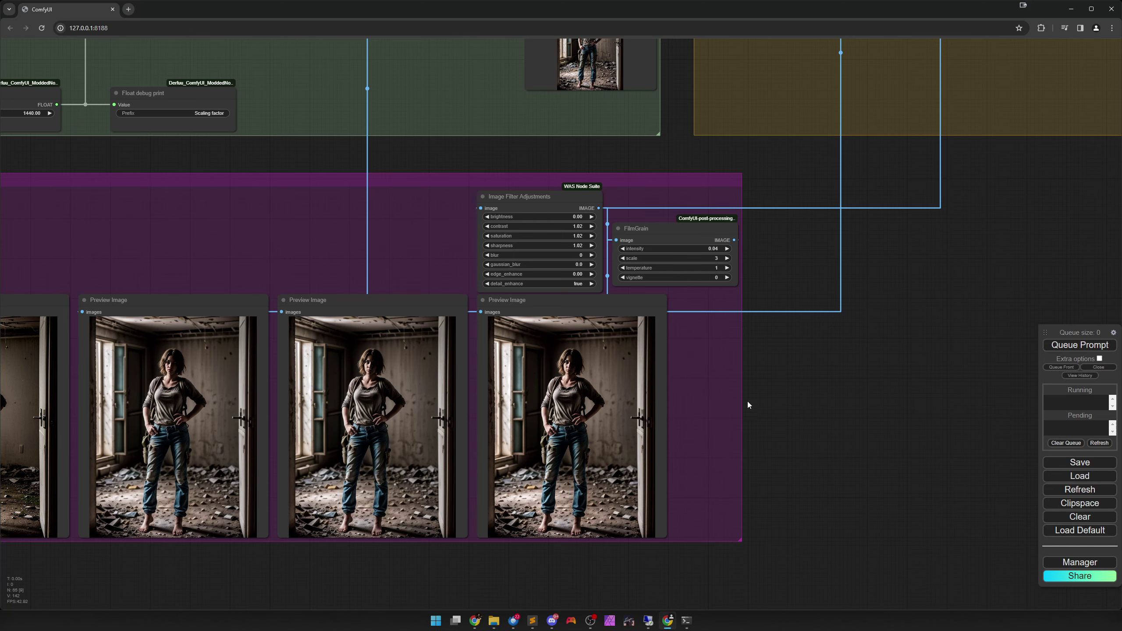
pyautogui.scroll(-1, 777, 384)
pyautogui.scroll(3, 696, 386)
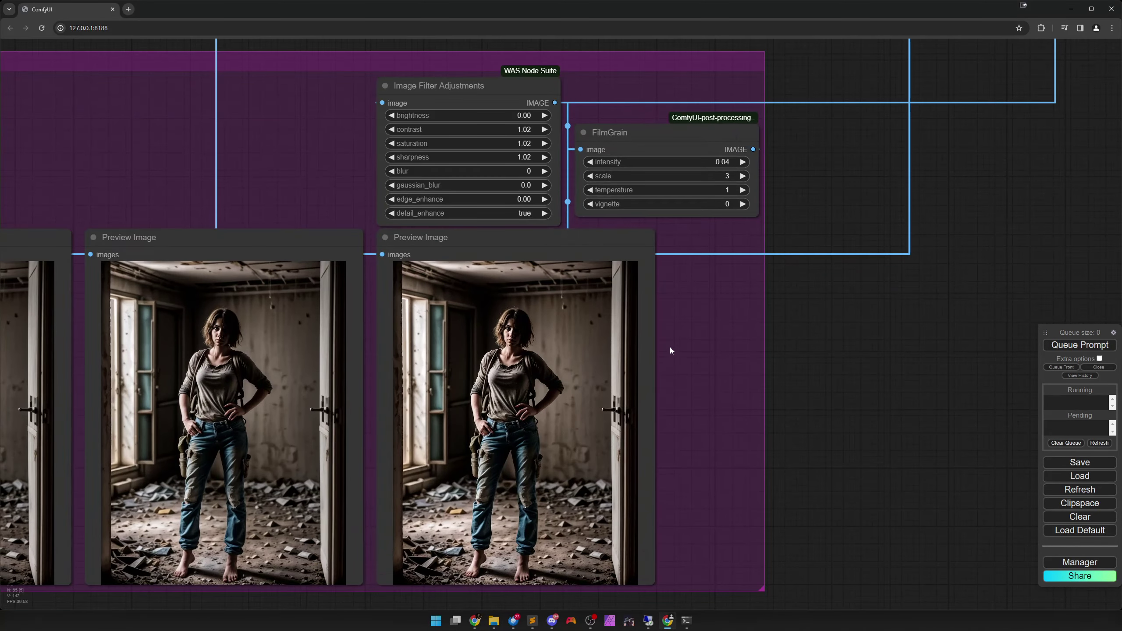
pyautogui.moveTo(670, 347); pyautogui.dragTo(702, 393)
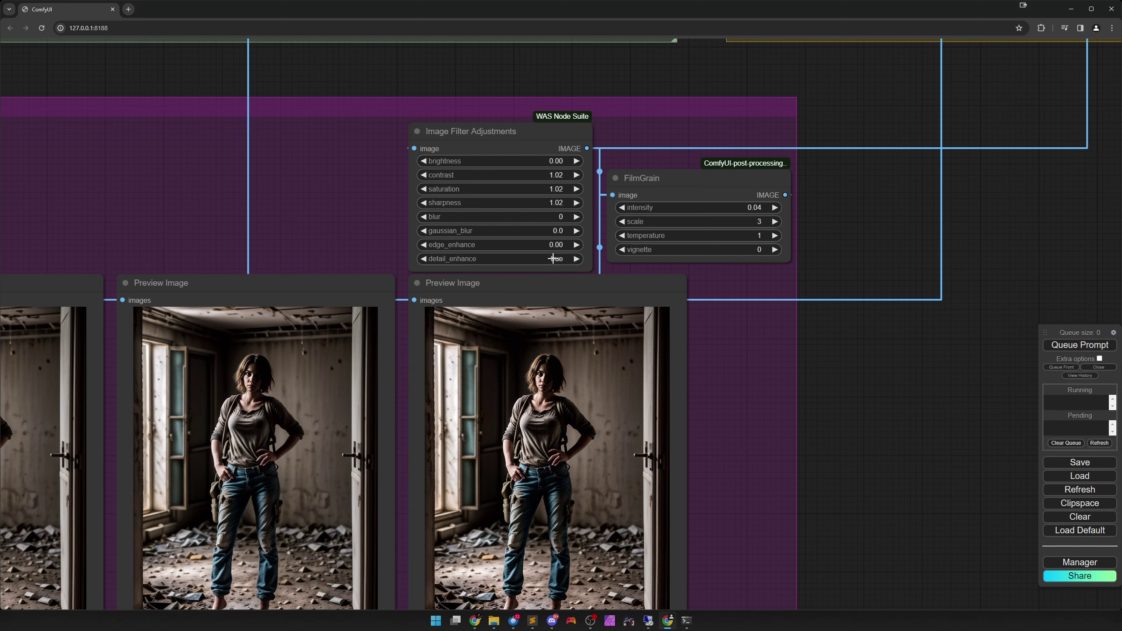
pyautogui.scroll(5, 459, 406)
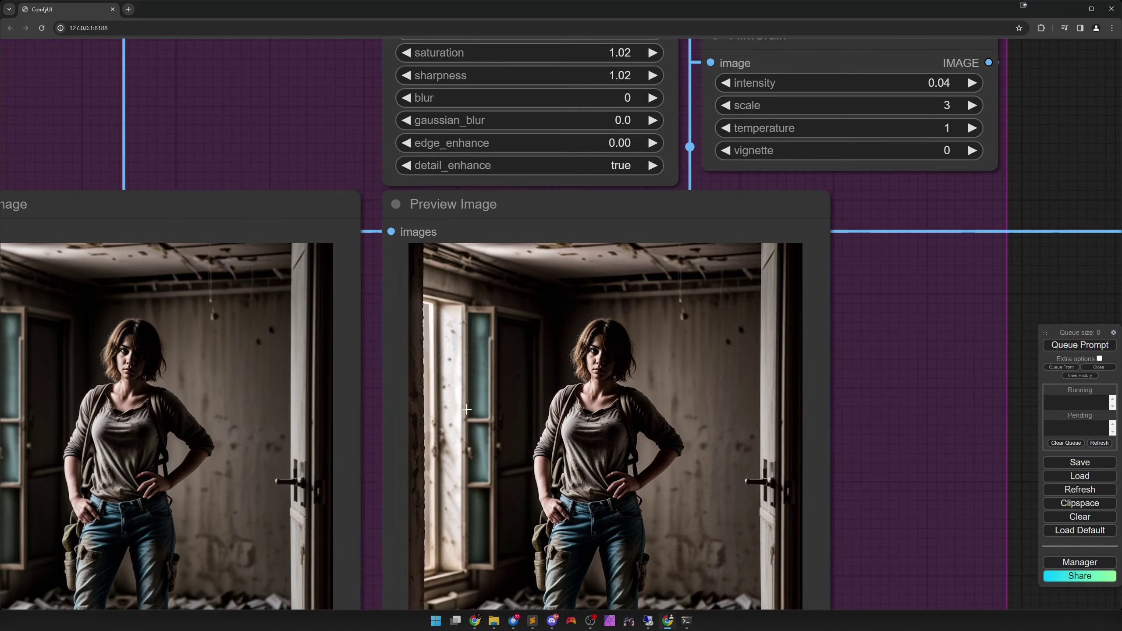
pyautogui.scroll(5, 467, 409)
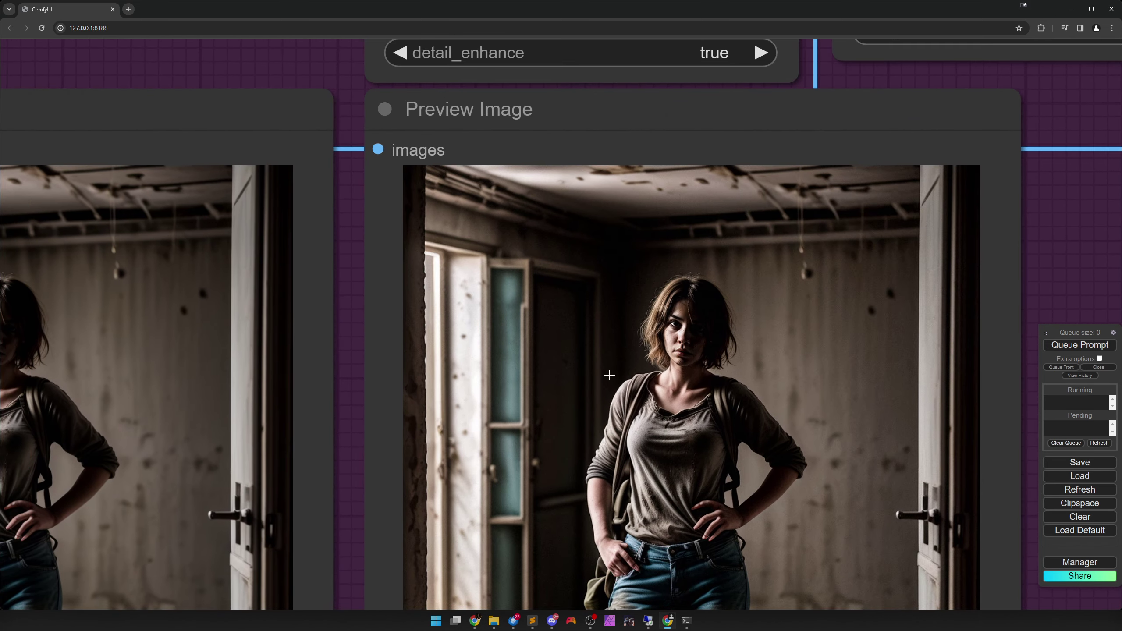
pyautogui.moveTo(609, 375); pyautogui.dragTo(765, 358)
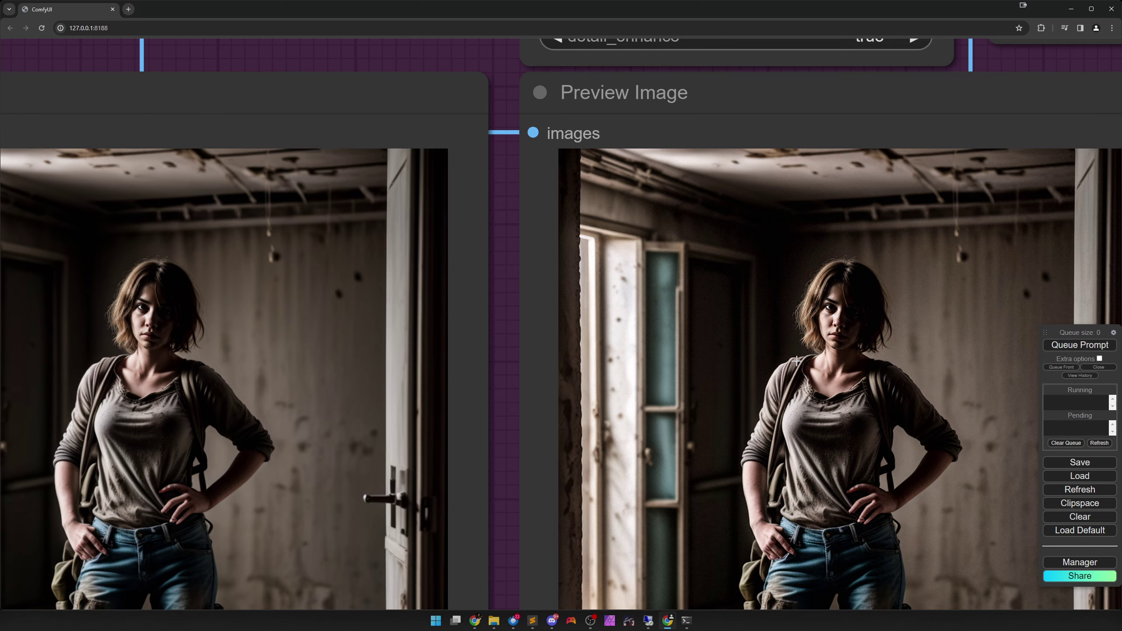
# - Examine the FilmGrain node's settings and its image input, and return to the last two preview images
pyautogui.scroll(-7, 795, 363)
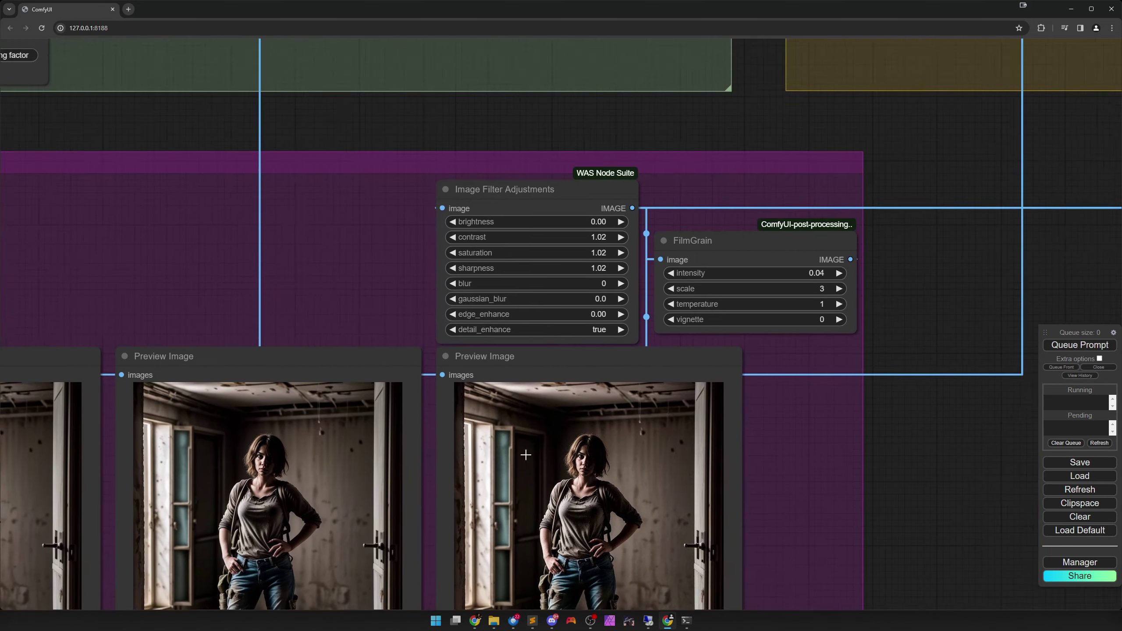
pyautogui.moveTo(525, 455); pyautogui.dragTo(485, 472)
pyautogui.scroll(2, 709, 413)
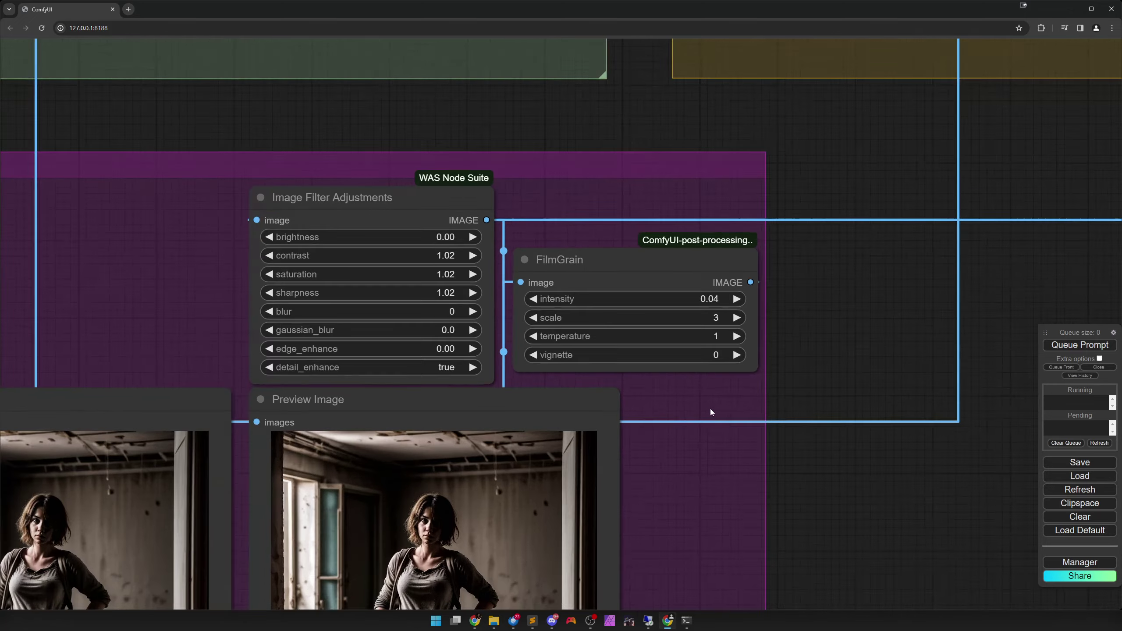
pyautogui.scroll(3, 667, 393)
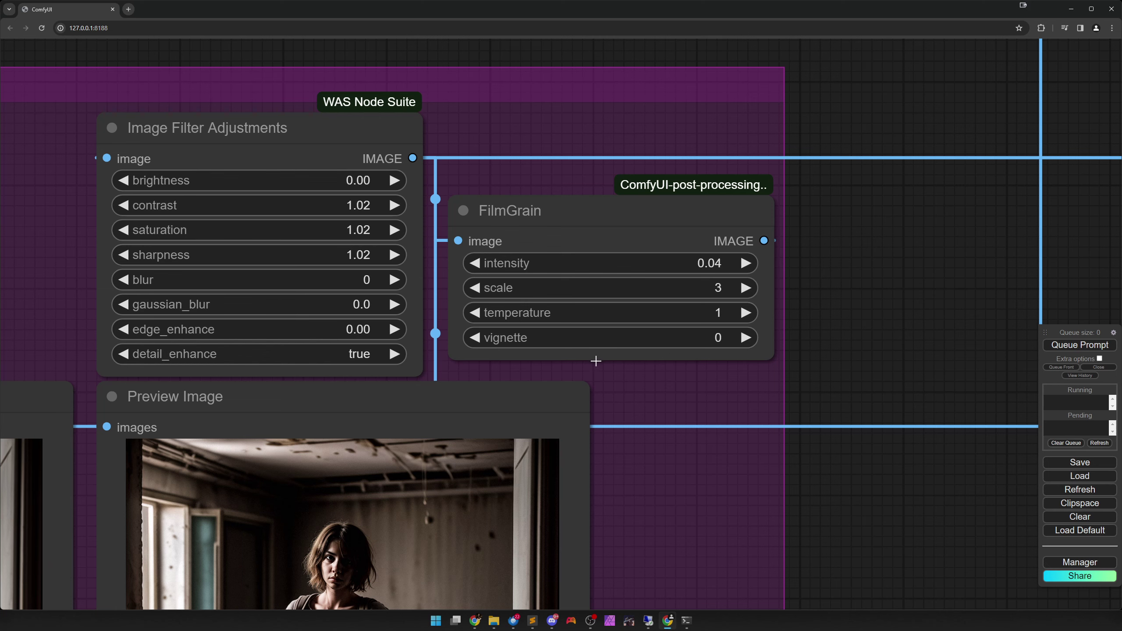
pyautogui.moveTo(638, 393); pyautogui.dragTo(735, 281)
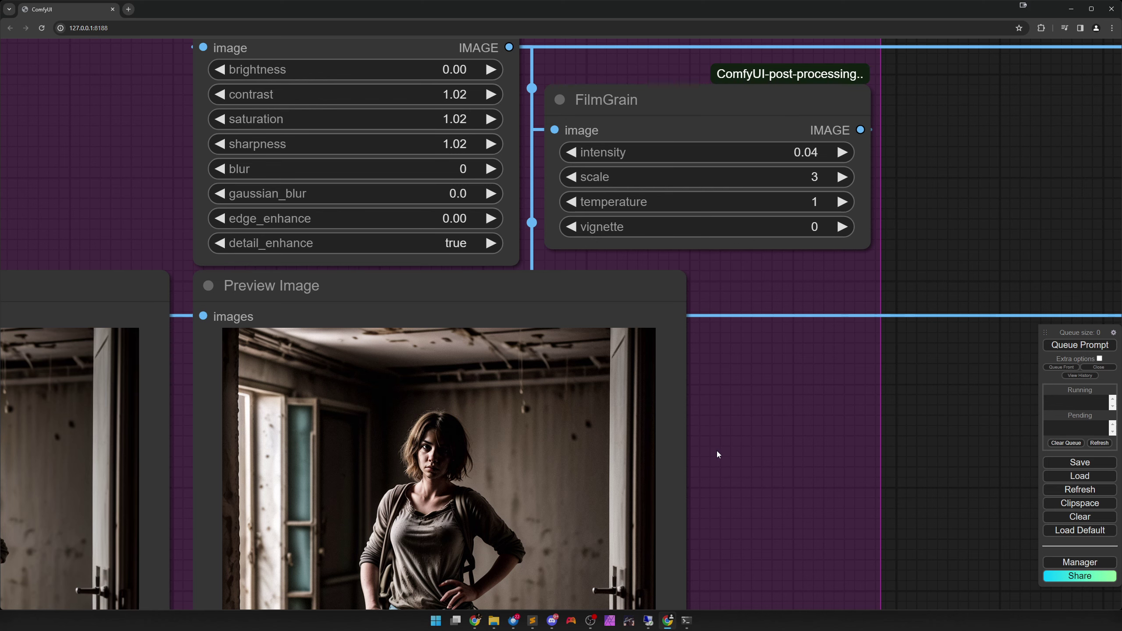
pyautogui.moveTo(715, 457); pyautogui.dragTo(1025, 294)
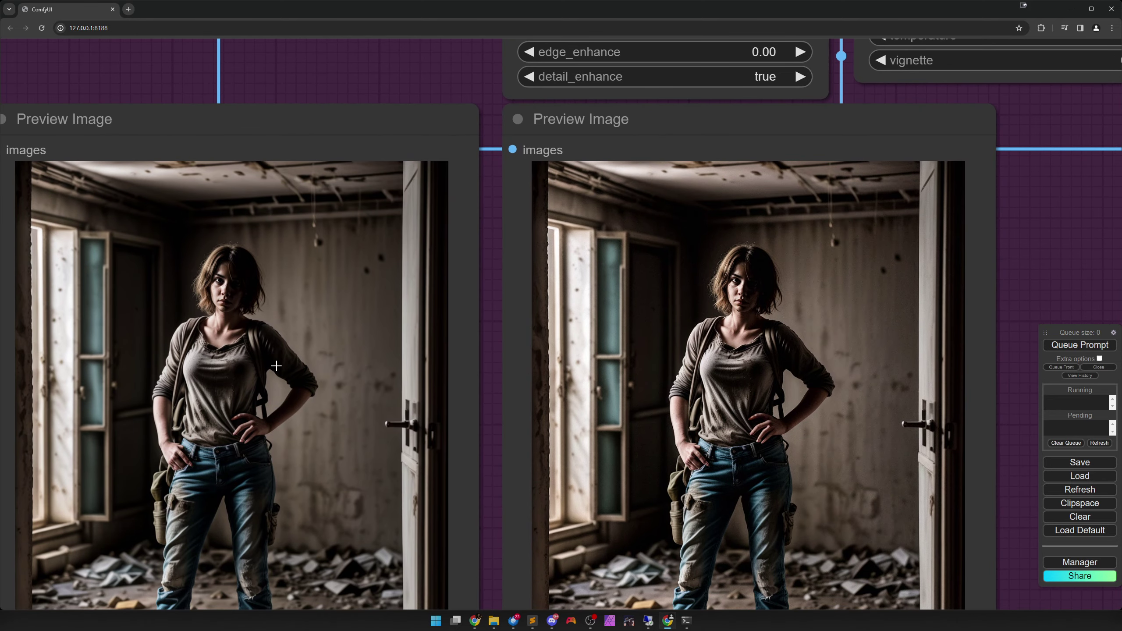
# - Open the purple group's last two Preview Image pictures full size in separate browser tabs
pyautogui.rightClick(271, 363)
pyautogui.click(291, 366)
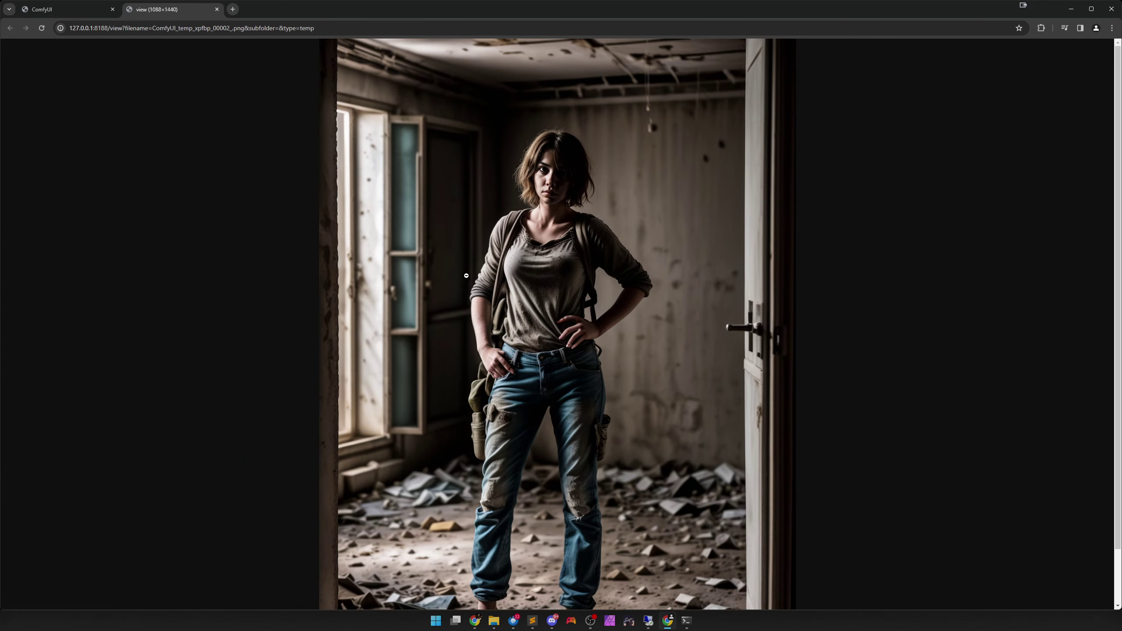
pyautogui.click(51, 12)
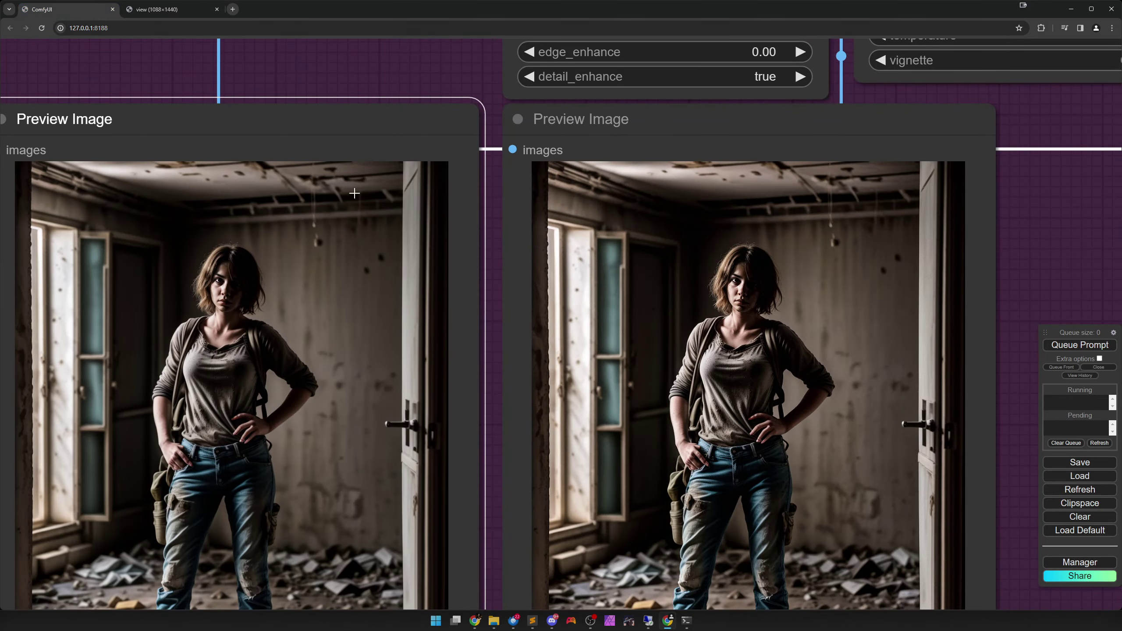
pyautogui.rightClick(608, 249)
pyautogui.click(615, 264)
pyautogui.click(450, 181)
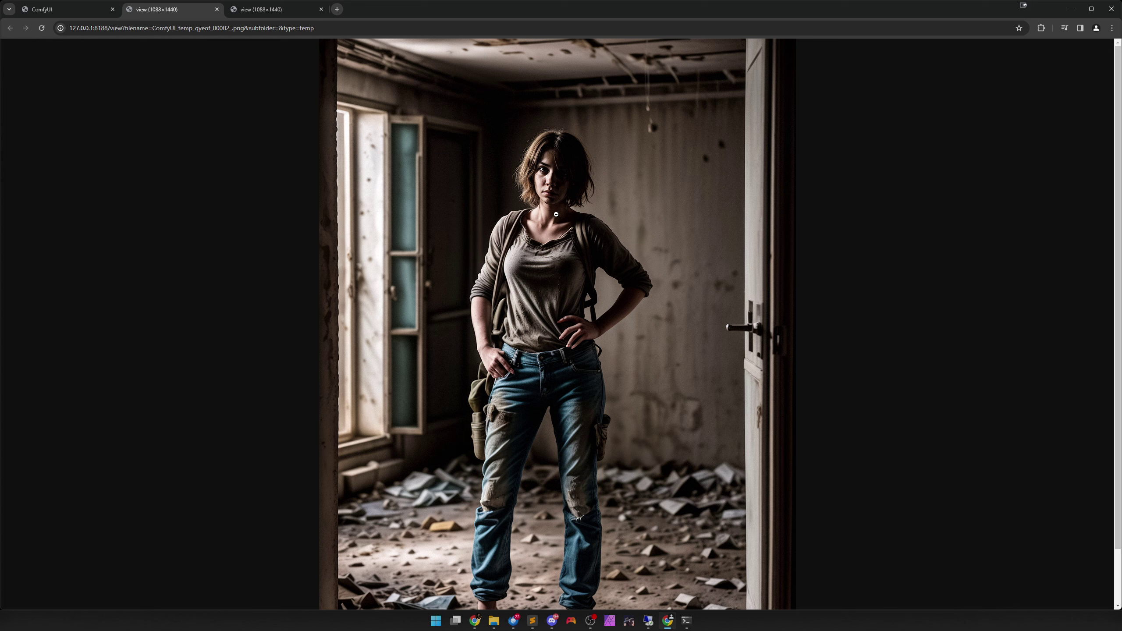
# - Alternate between the two full-size pictures to compare them, and close both image tabs
pyautogui.keyDown('ctrl'); pyautogui.click(267, 12); pyautogui.keyUp('ctrl')
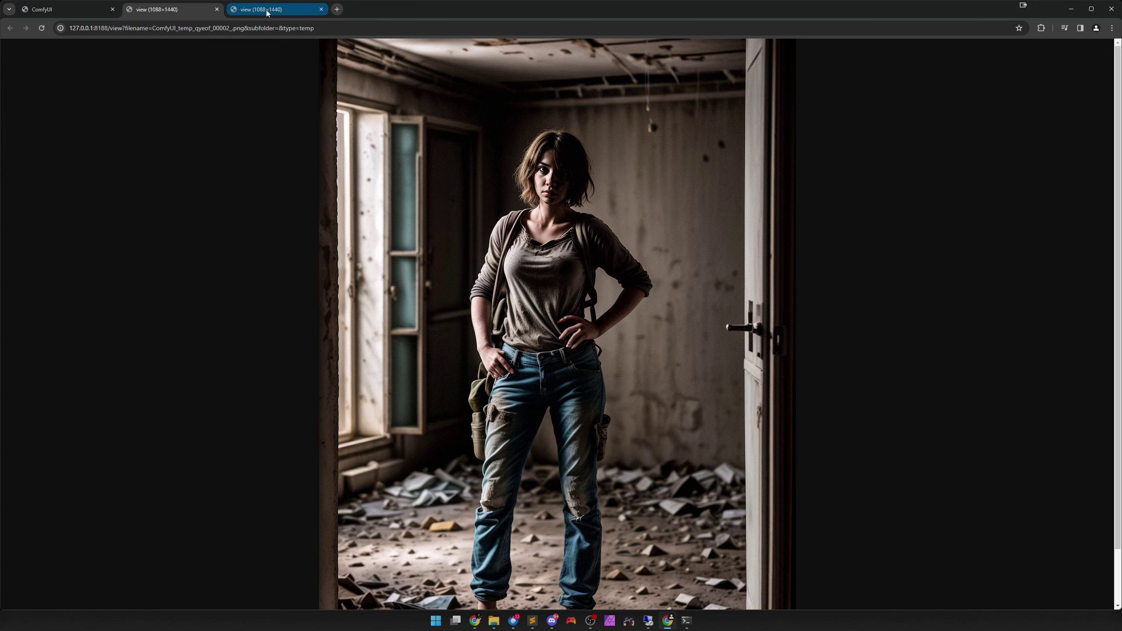
pyautogui.click(267, 12)
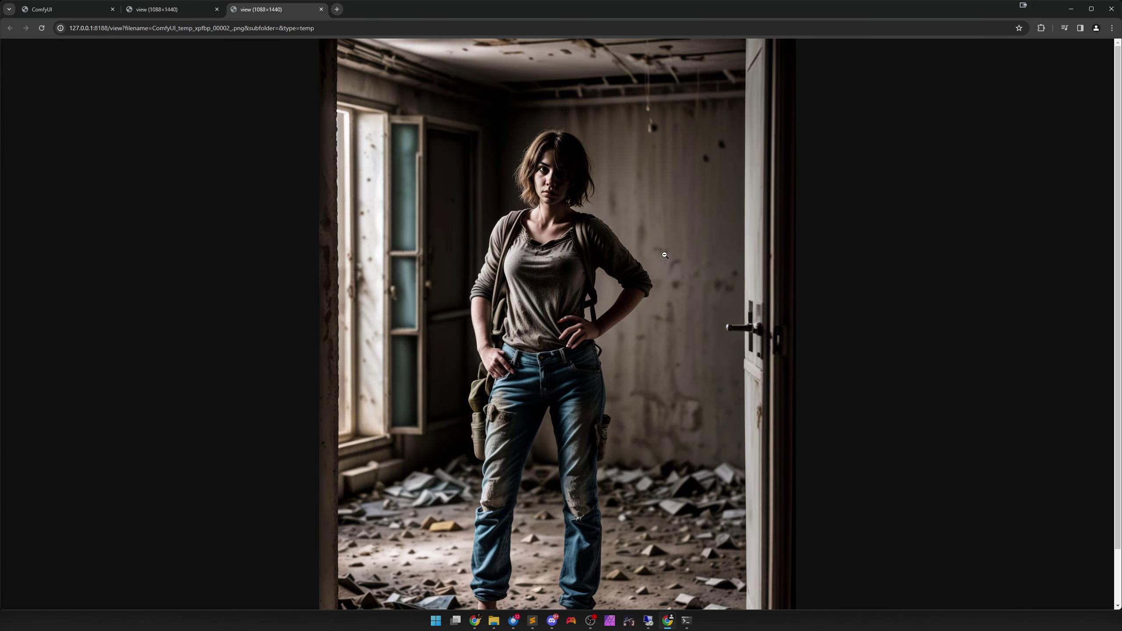
pyautogui.keyDown('ctrl'); pyautogui.click(187, 11); pyautogui.keyUp('ctrl')
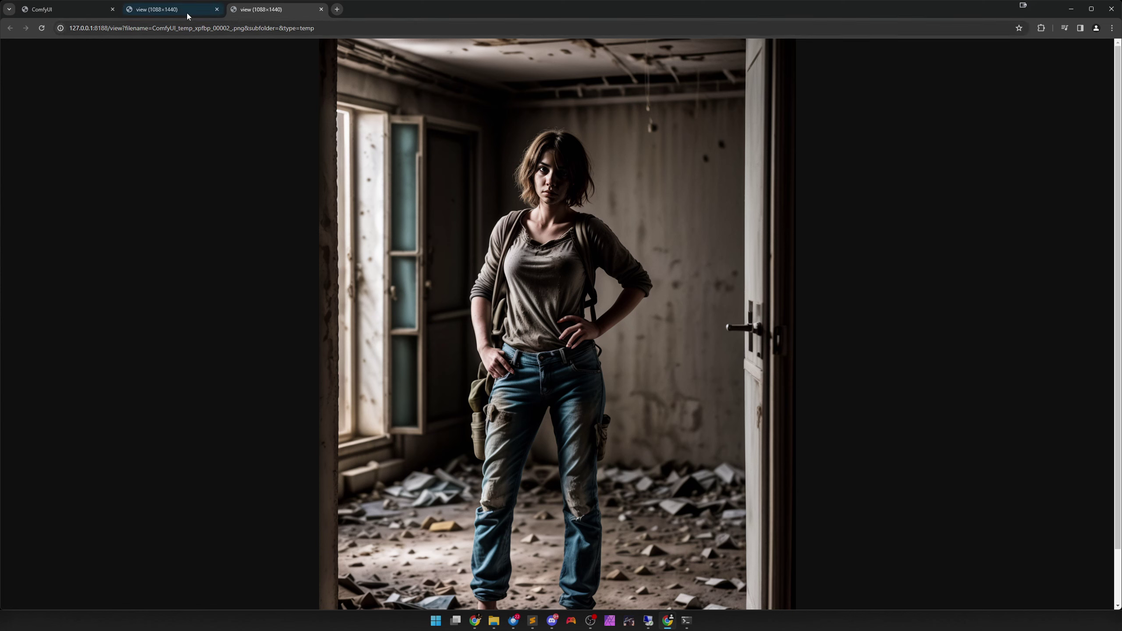
pyautogui.click(188, 11)
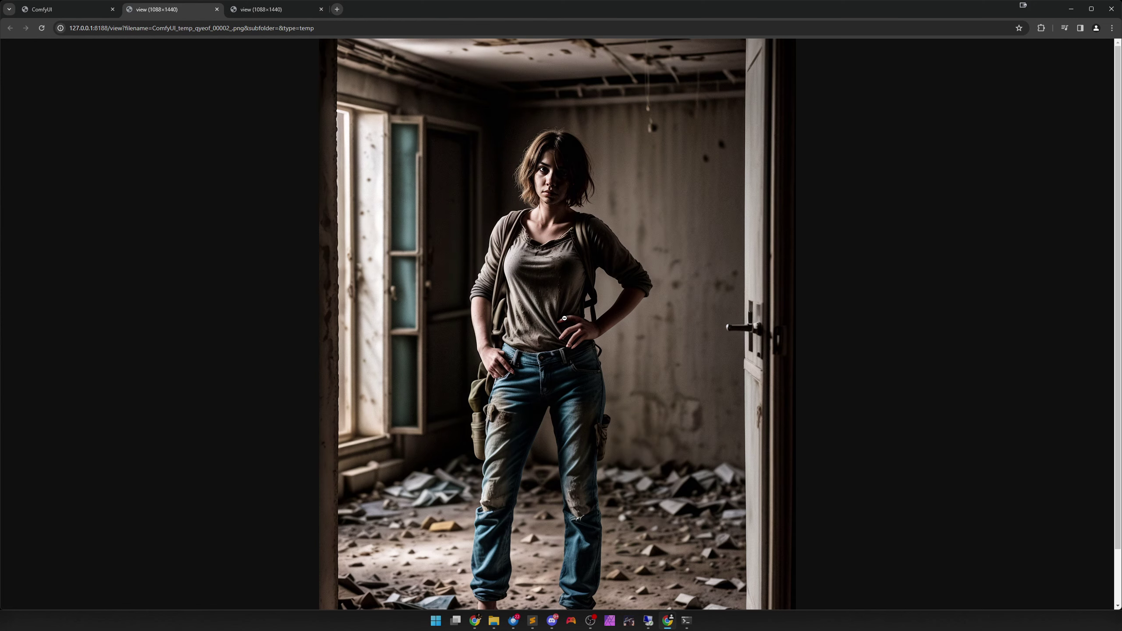
pyautogui.click(217, 9)
pyautogui.click(217, 9)
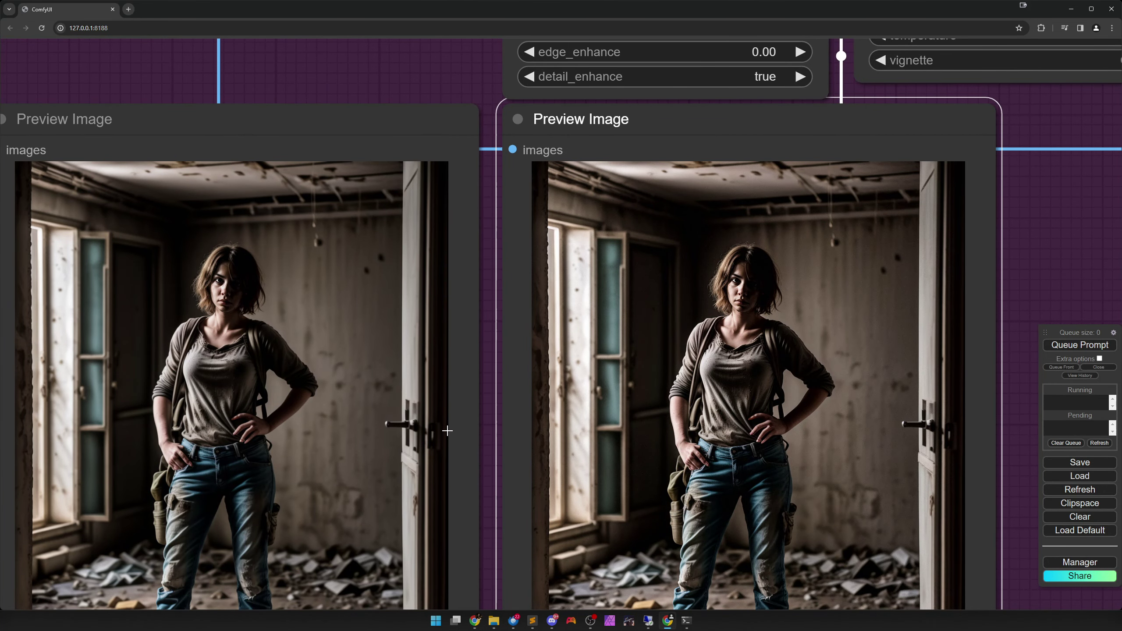
# - Select the second-to-last Preview Image and review the last previews together with the Image Filter Adjustments and FilmGrain nodes
pyautogui.scroll(-5, 447, 430)
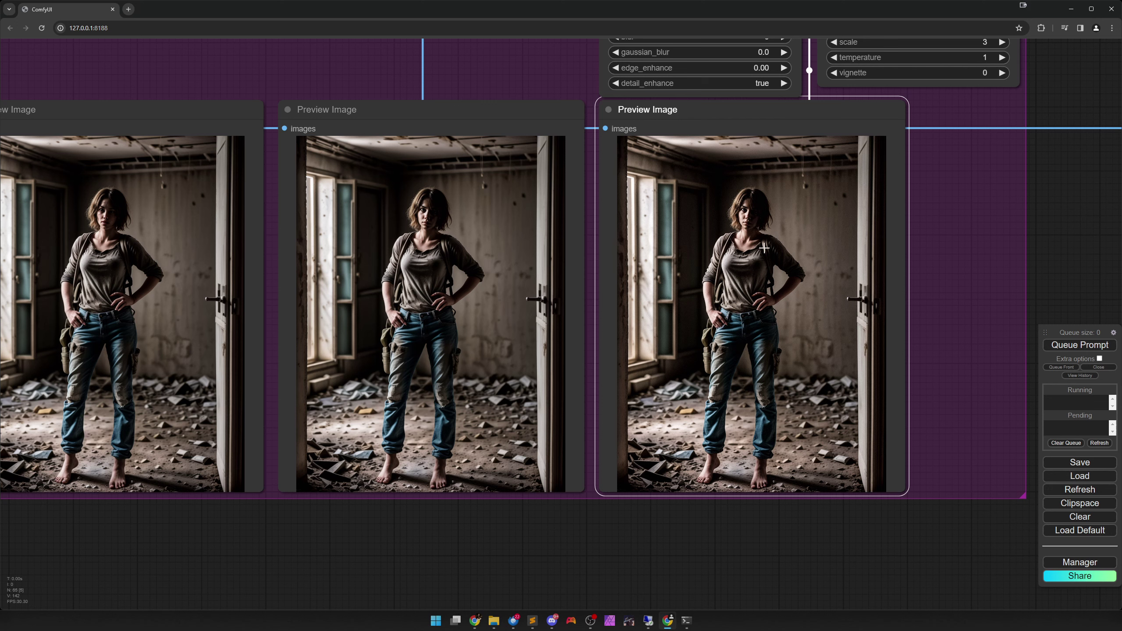
pyautogui.click(446, 271)
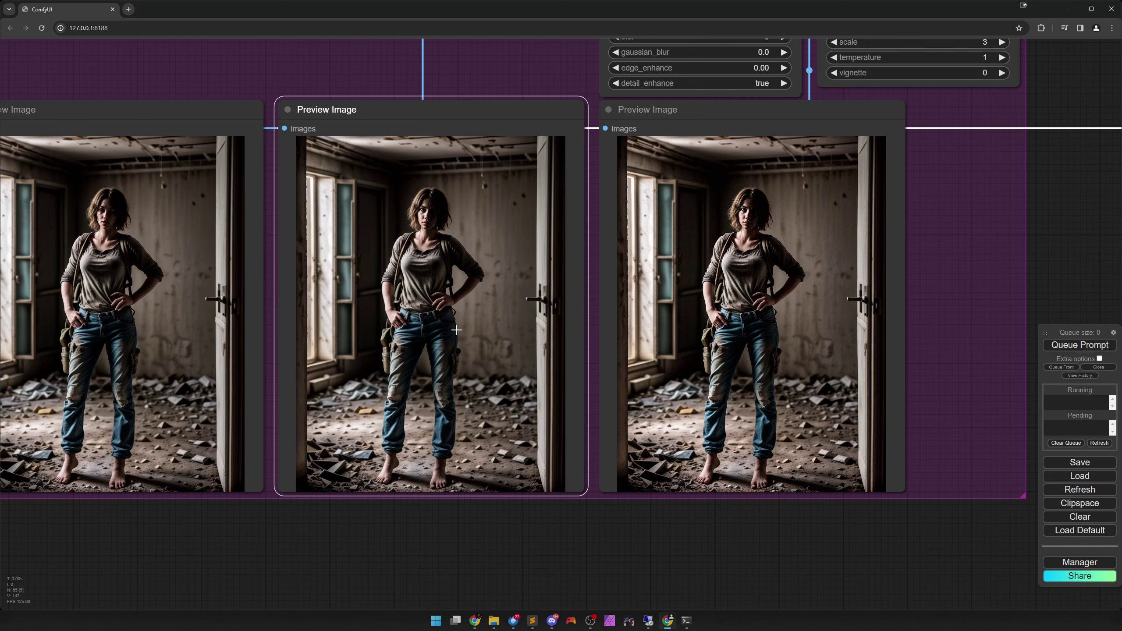
pyautogui.scroll(5, 489, 300)
pyautogui.hscroll(3, 490, 299)
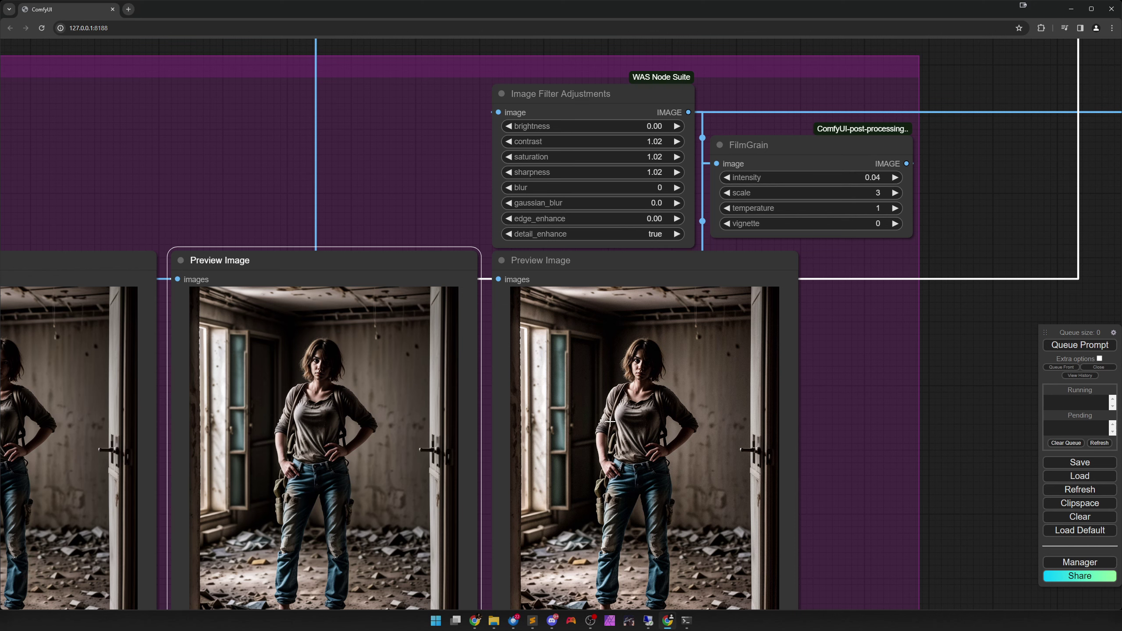
pyautogui.moveTo(616, 420); pyautogui.dragTo(624, 386)
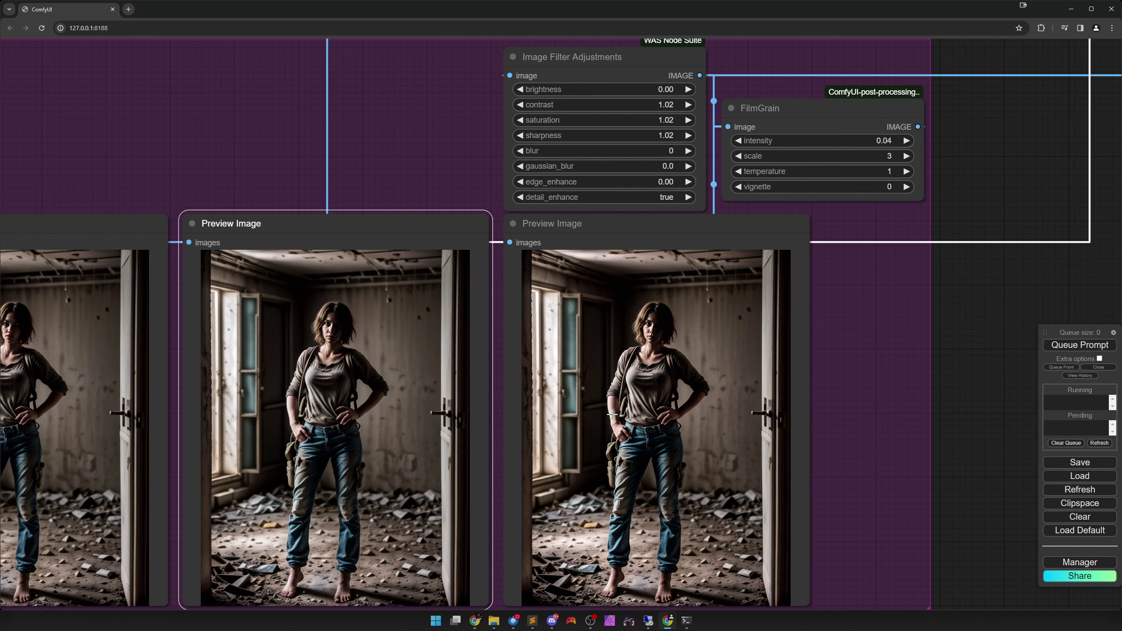
pyautogui.scroll(-4, 613, 416)
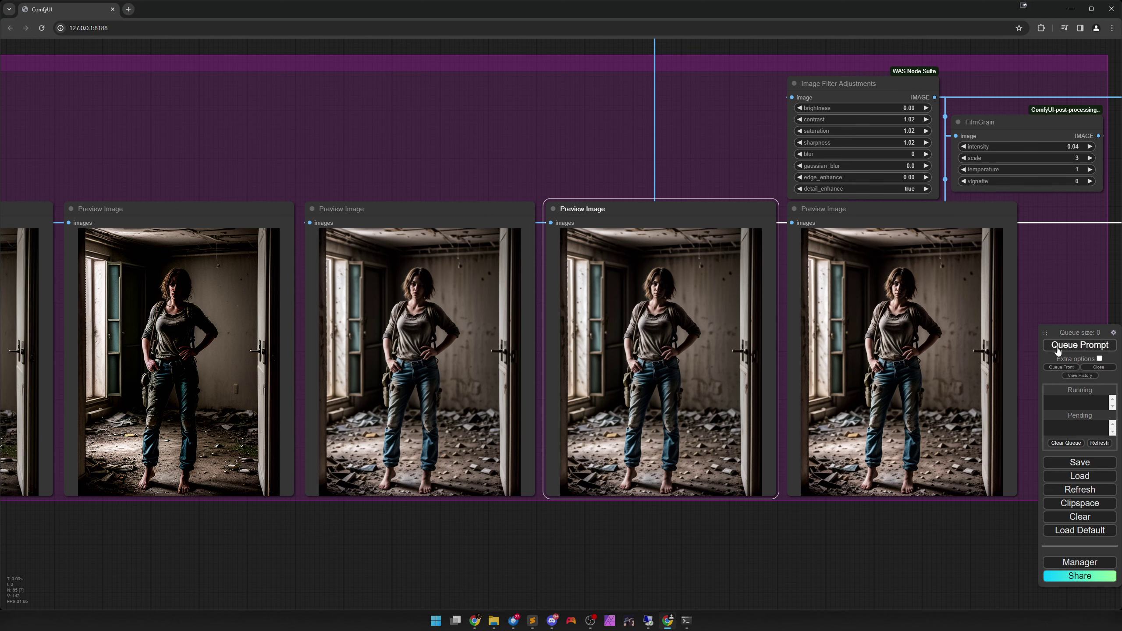
# - Queue a new generation of the workflow and watch the purple group's first preview images
pyautogui.click(1057, 351)
pyautogui.moveTo(539, 427); pyautogui.dragTo(861, 405)
pyautogui.scroll(2, 668, 409)
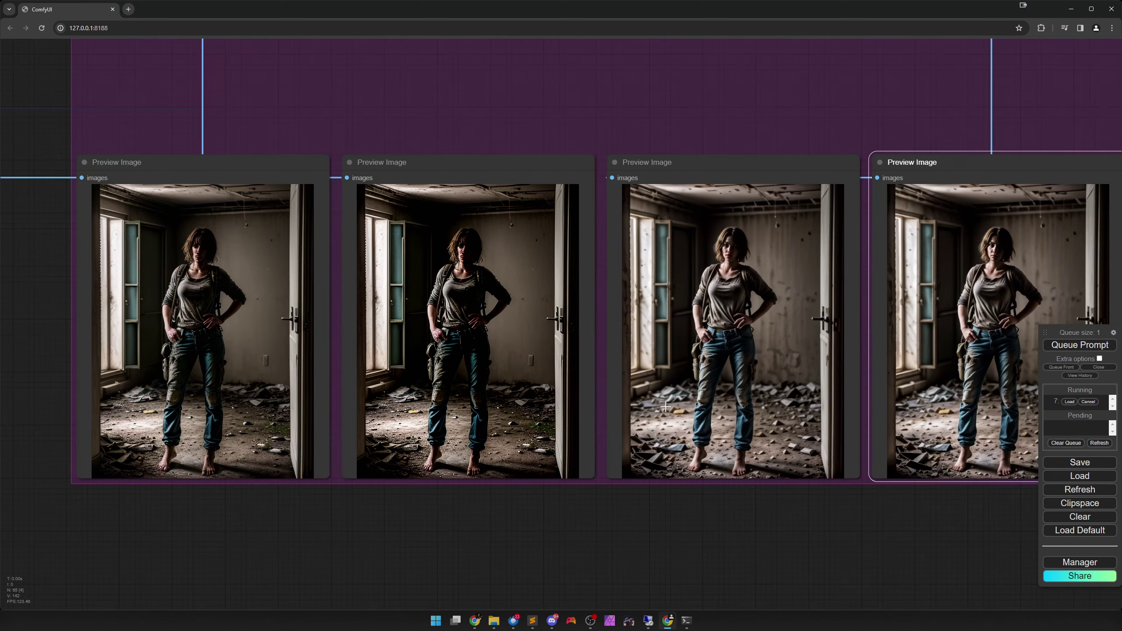
pyautogui.moveTo(668, 409); pyautogui.dragTo(784, 381)
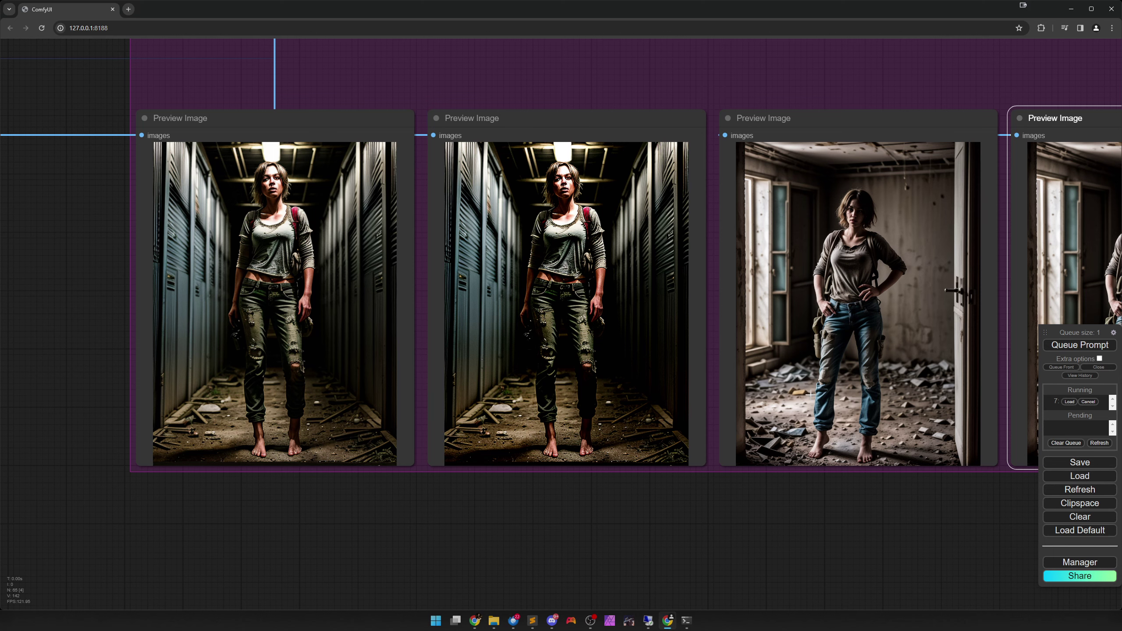
pyautogui.moveTo(832, 381); pyautogui.dragTo(773, 406)
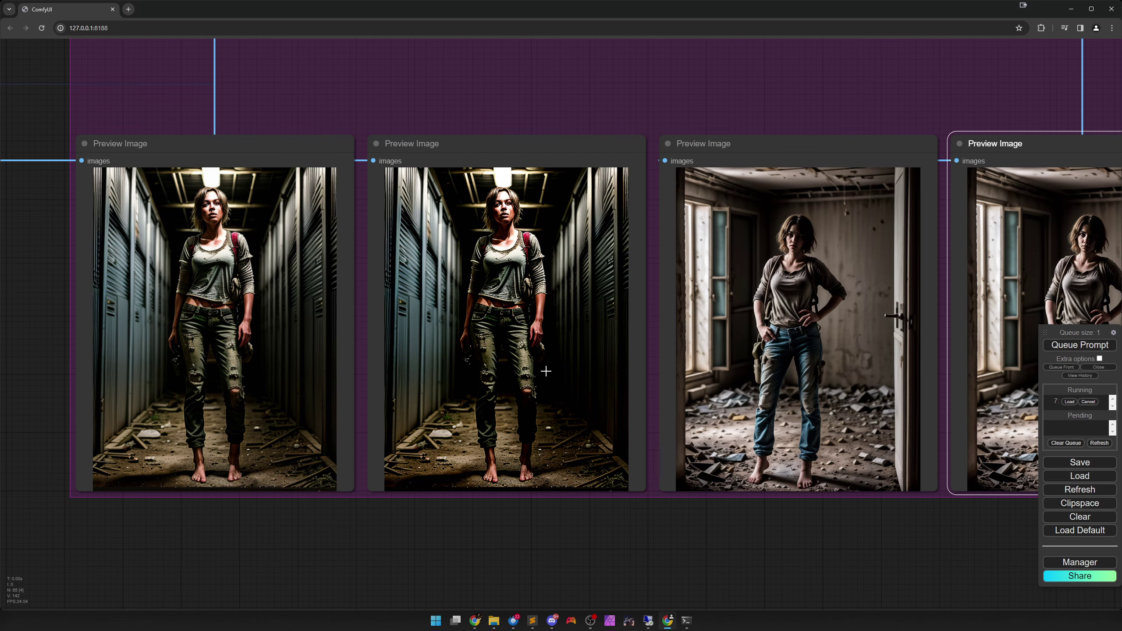
# - Inspect the newly generated picture in the purple group's third Preview Image up close
pyautogui.moveTo(672, 354); pyautogui.dragTo(365, 375)
pyautogui.scroll(8, 497, 354)
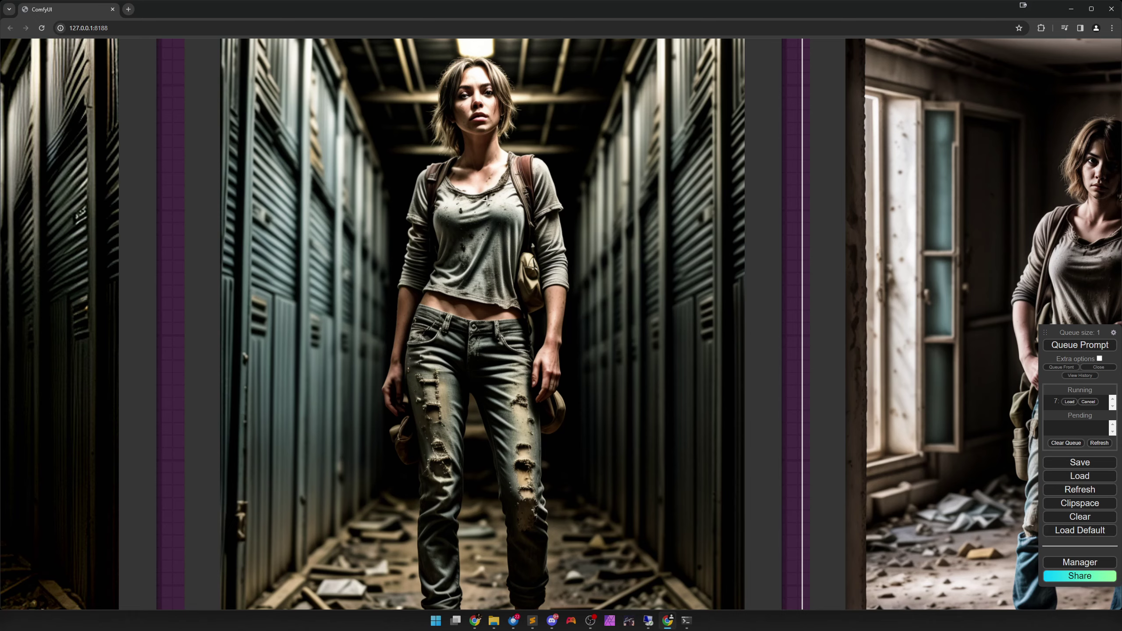
pyautogui.moveTo(498, 287); pyautogui.dragTo(504, 376)
pyautogui.scroll(-10, 503, 375)
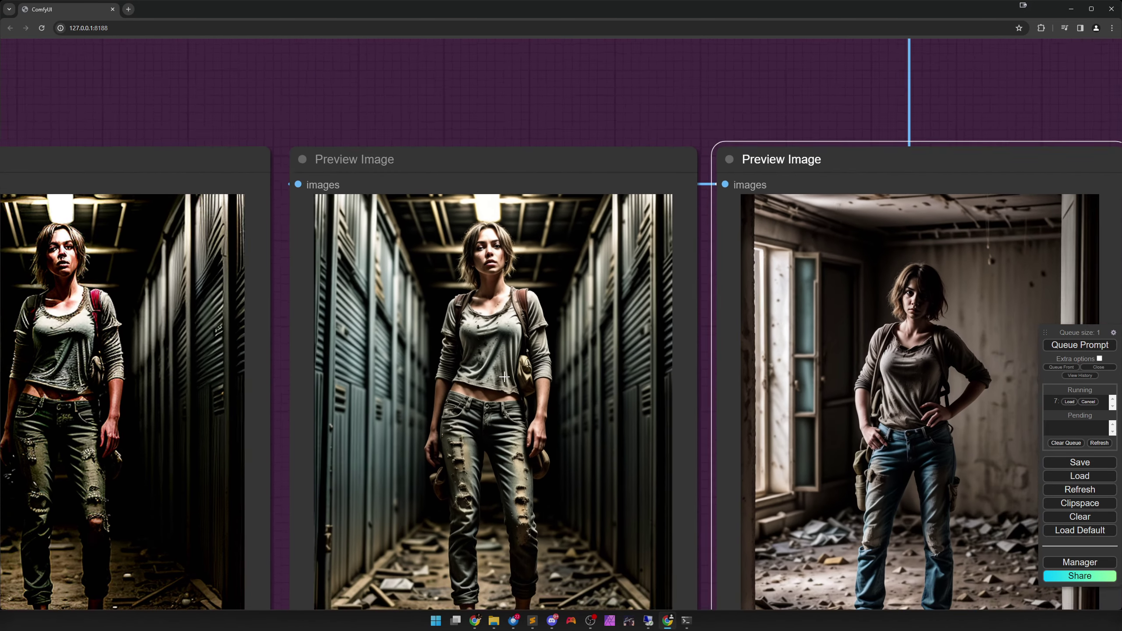
pyautogui.scroll(11, 506, 343)
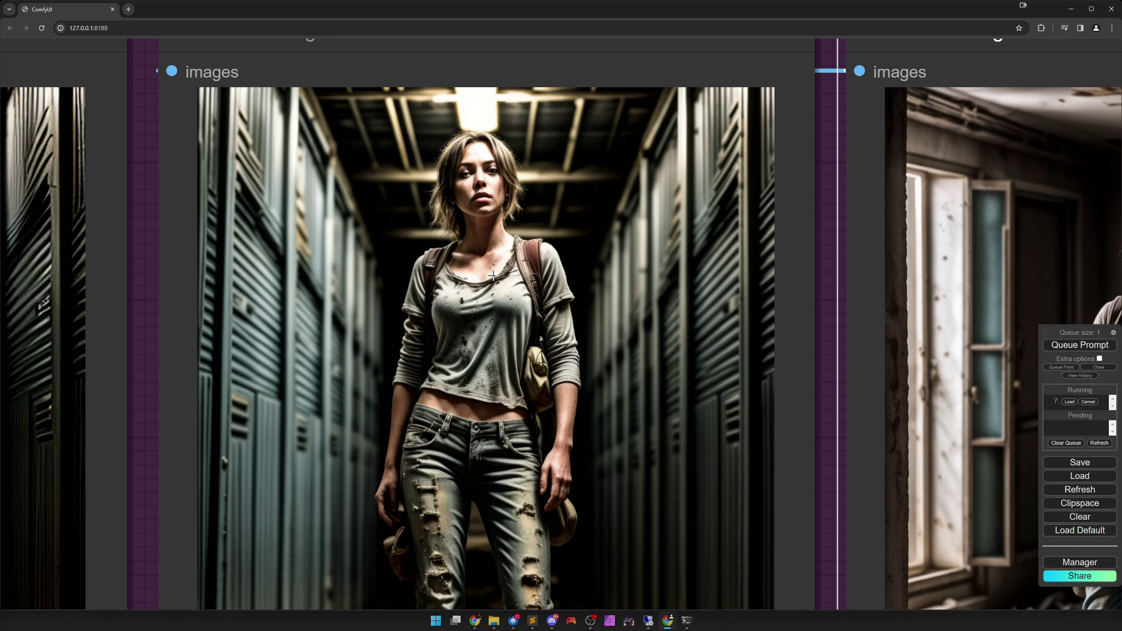
pyautogui.scroll(-1, 495, 341)
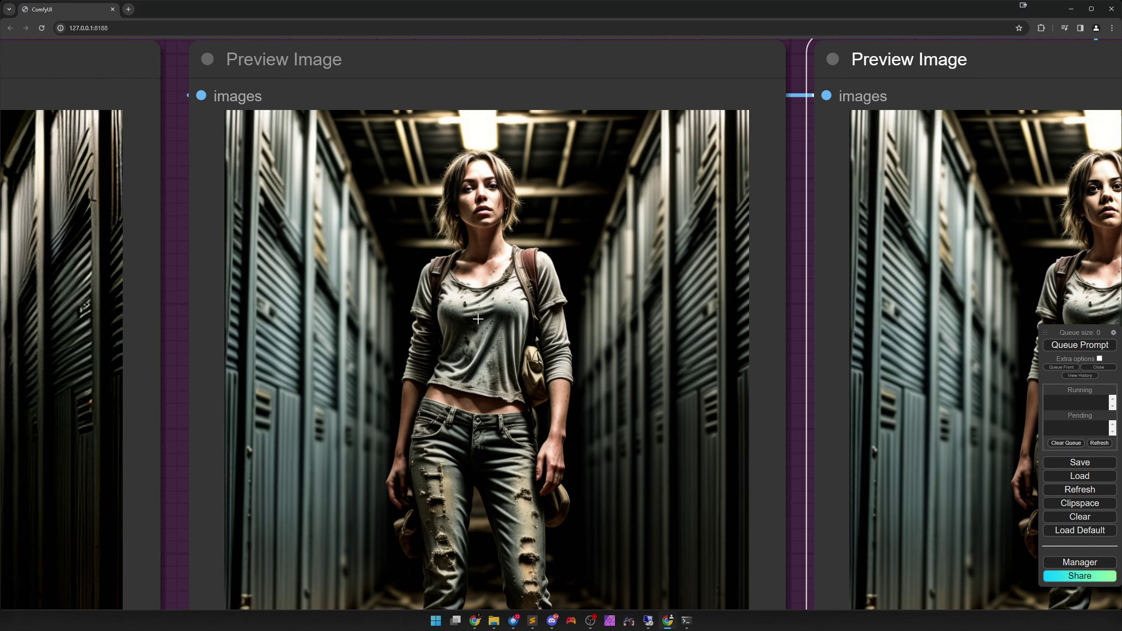
# - Compare the woman's face in the third and fourth Preview Image nodes up close
pyautogui.scroll(-3, 478, 319)
pyautogui.moveTo(716, 313); pyautogui.dragTo(553, 313)
pyautogui.scroll(3, 695, 310)
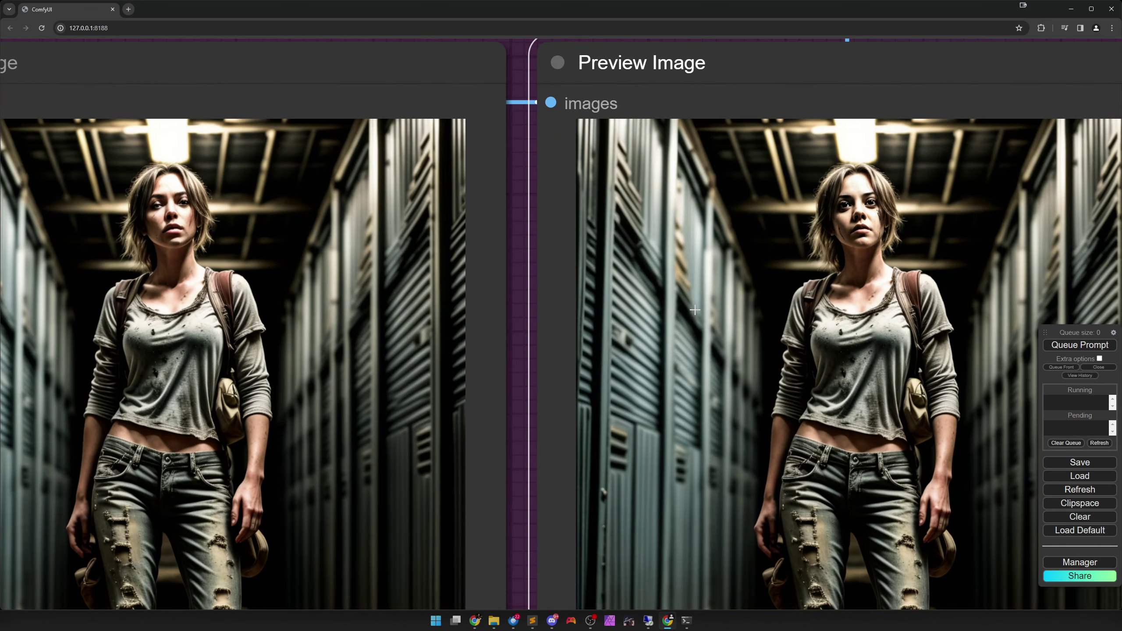
pyautogui.scroll(1, 695, 310)
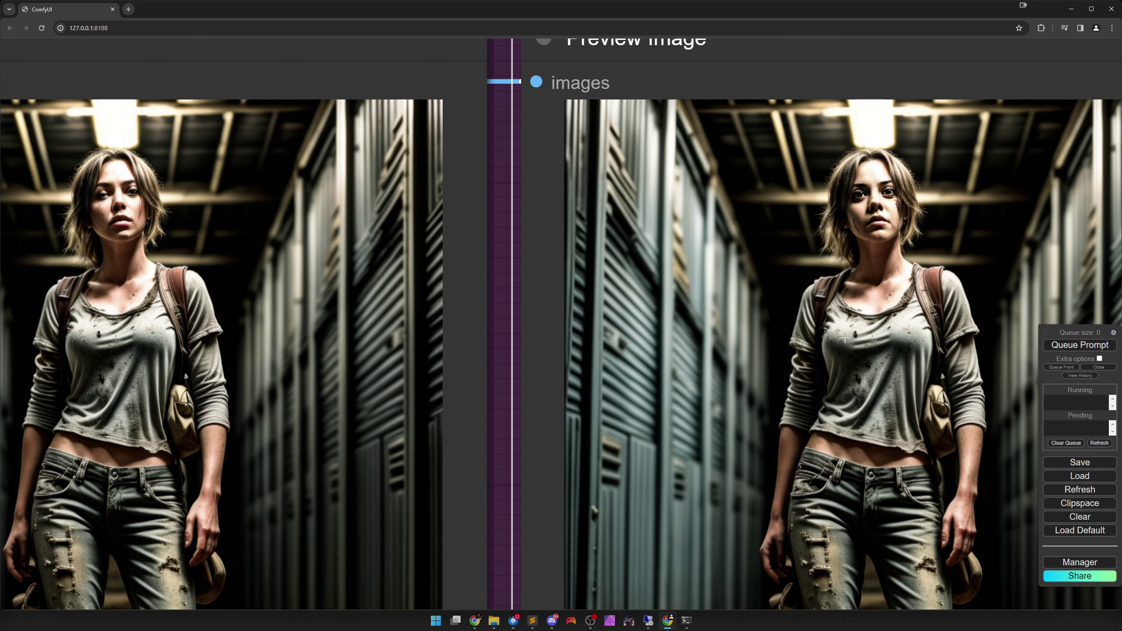
# - Open the last Preview Image picture in a new browser tab, view it full screen, and close the tab
pyautogui.scroll(-6, 845, 338)
pyautogui.moveTo(1004, 349); pyautogui.dragTo(407, 338)
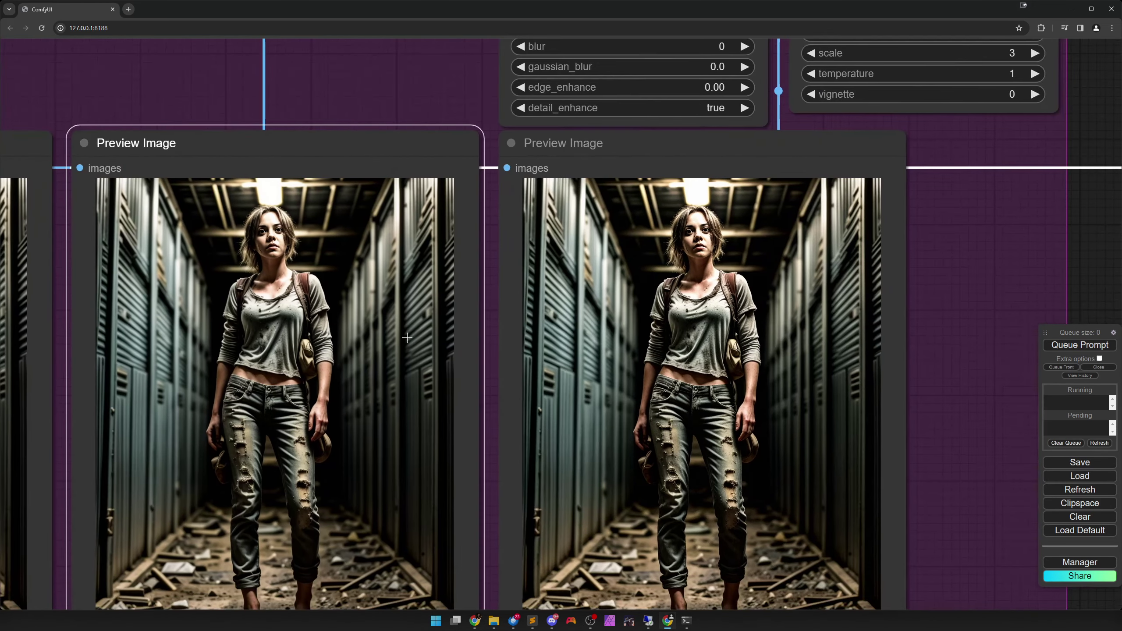
pyautogui.rightClick(666, 319)
pyautogui.click(689, 325)
pyautogui.click(593, 341)
pyautogui.scroll(1, 593, 341)
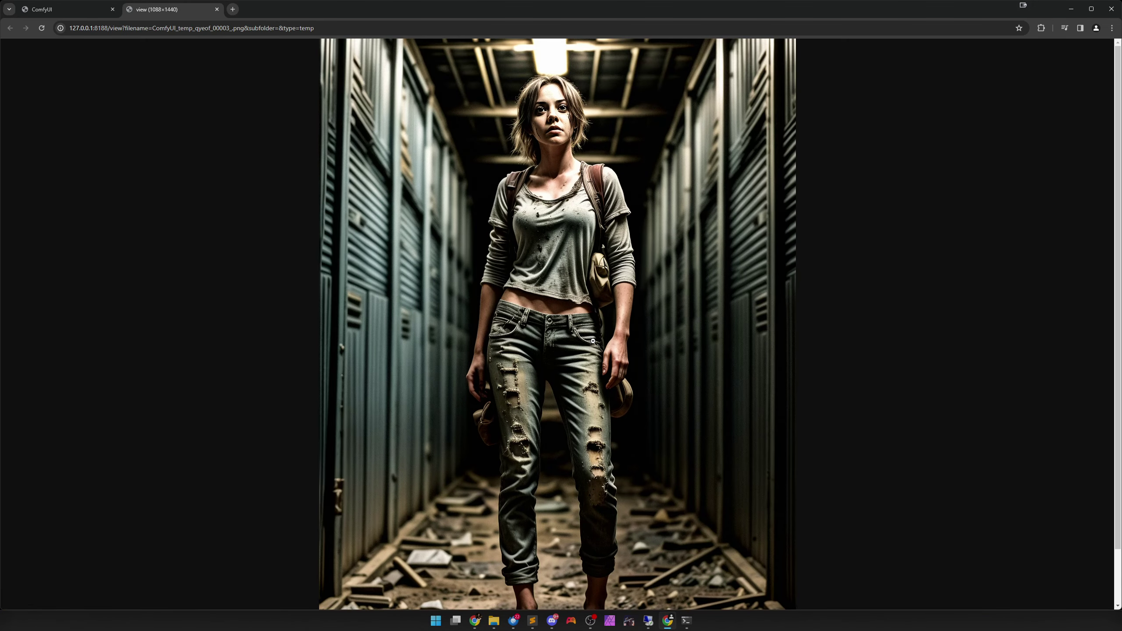
pyautogui.press('F11')
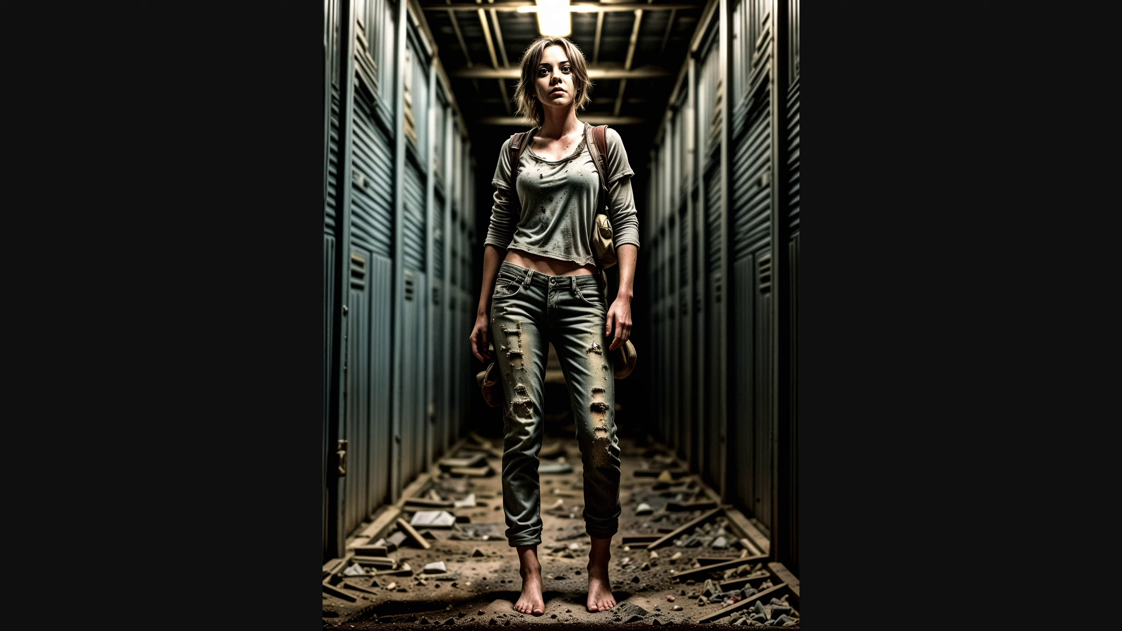
pyautogui.press('F11')
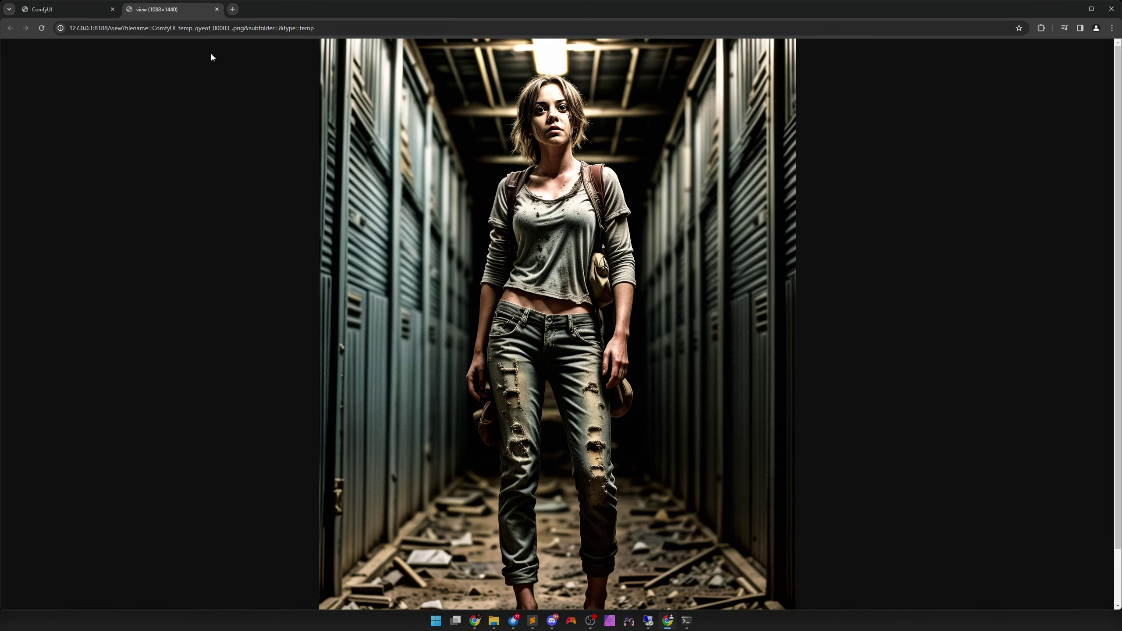
pyautogui.click(217, 9)
# - Review all five preview images of the purple group side by side
pyautogui.scroll(-6, 284, 331)
pyautogui.moveTo(283, 331); pyautogui.dragTo(637, 300)
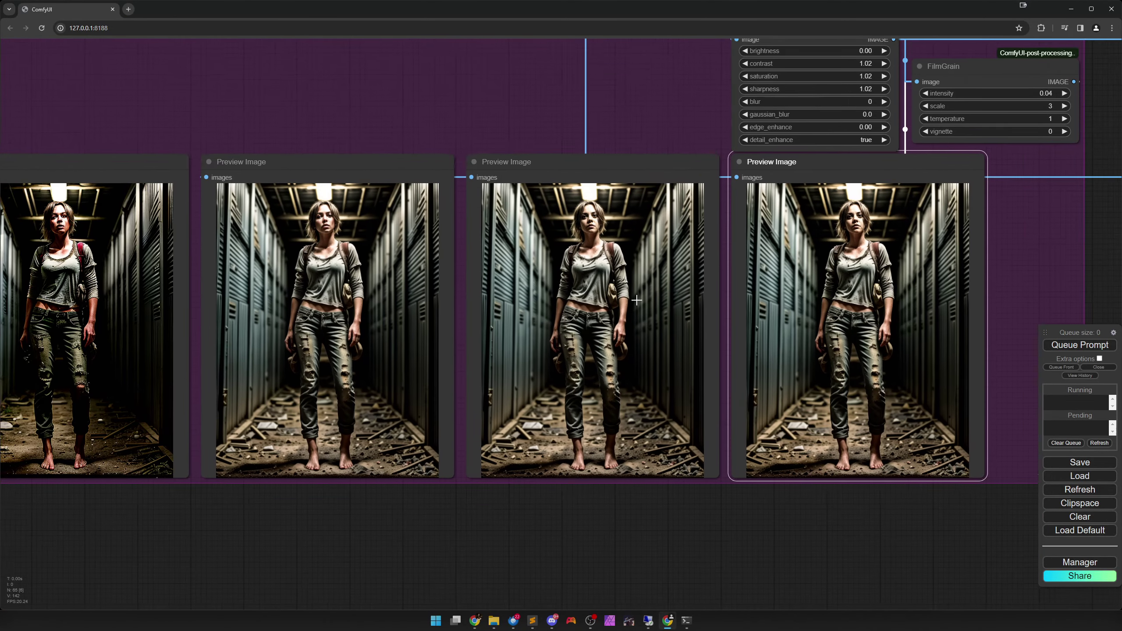
pyautogui.scroll(-4, 637, 301)
pyautogui.moveTo(564, 354); pyautogui.dragTo(630, 359)
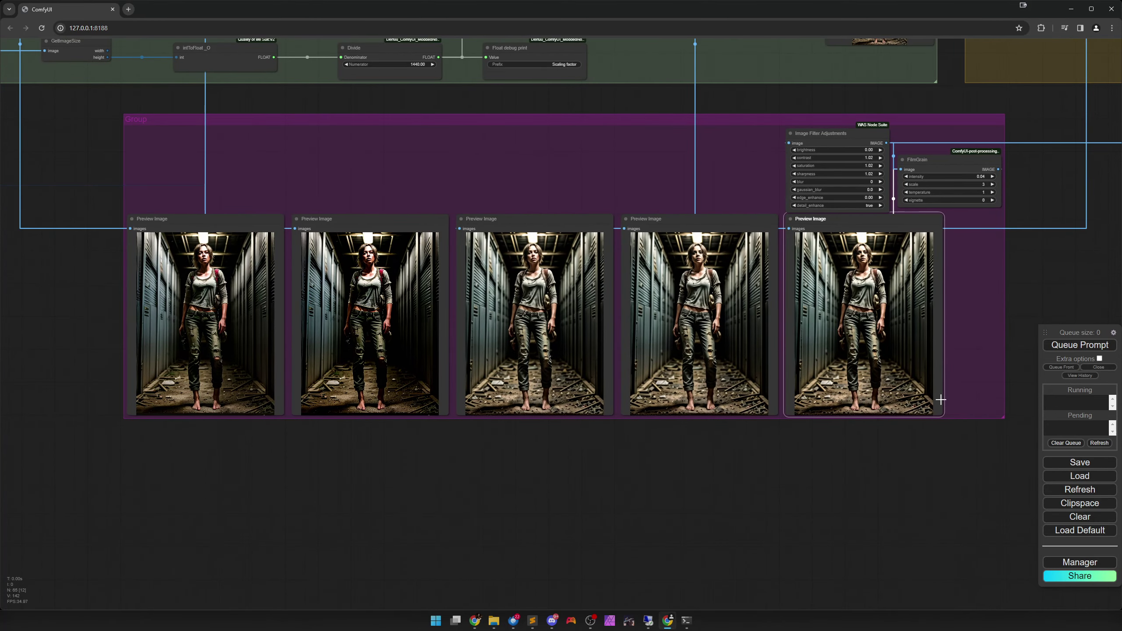
# - Queue another generation of the workflow and return to the purple group's first previews
pyautogui.click(1083, 346)
pyautogui.scroll(2, 484, 454)
pyautogui.moveTo(484, 454); pyautogui.dragTo(670, 459)
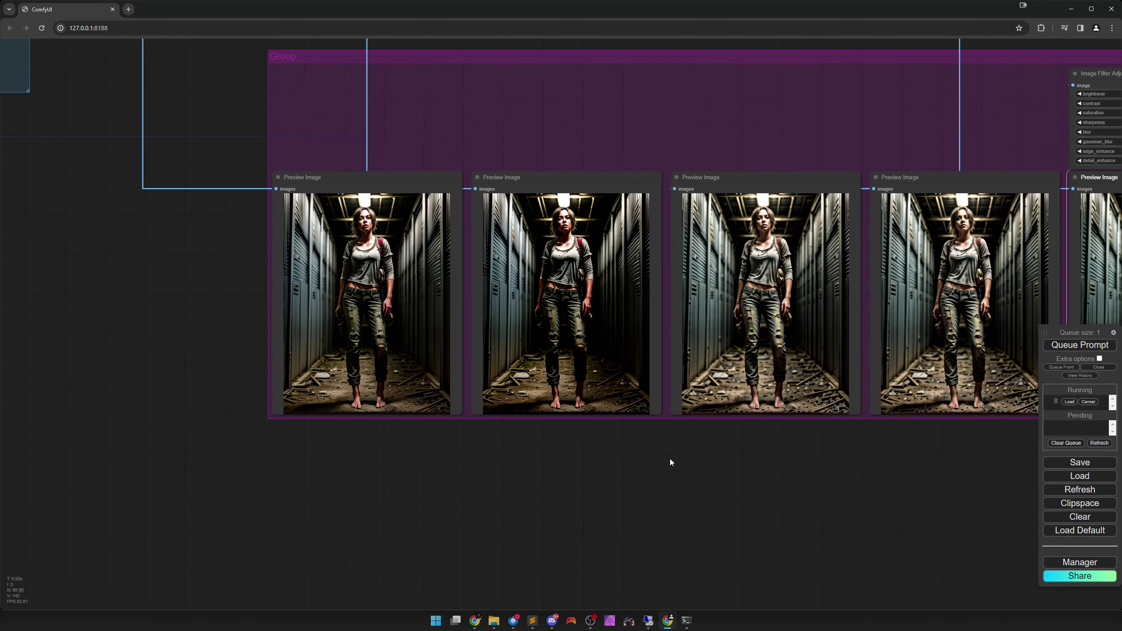
pyautogui.scroll(3, 590, 452)
pyautogui.moveTo(593, 442); pyautogui.dragTo(601, 523)
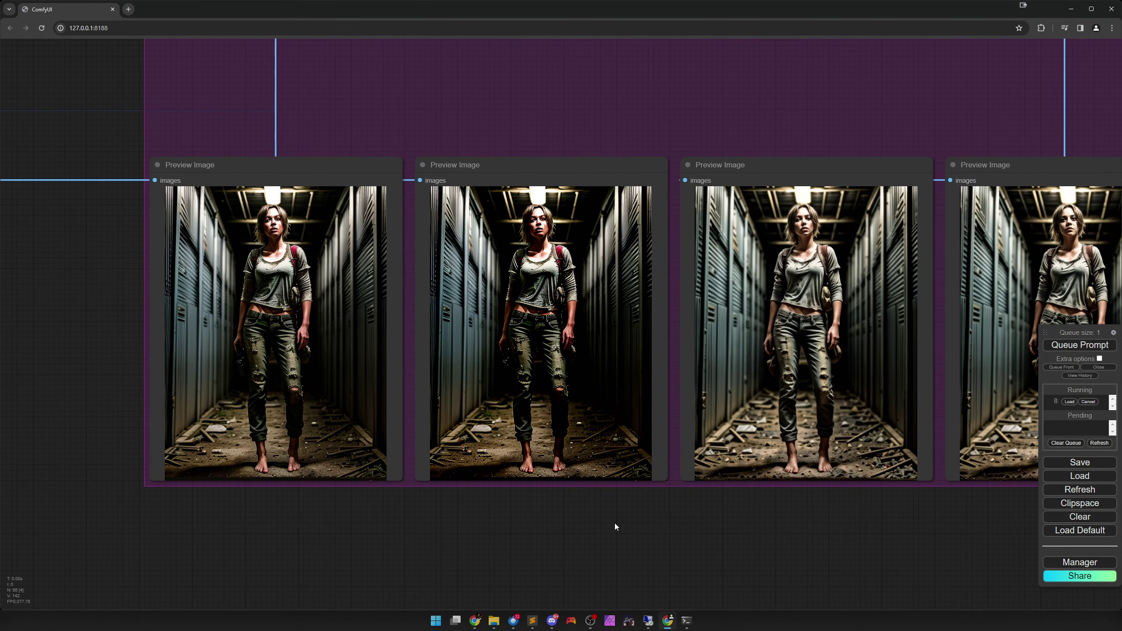
# - Queue a replacement generation, cancel the running one, and queue one more
pyautogui.click(1088, 347)
pyautogui.click(1090, 404)
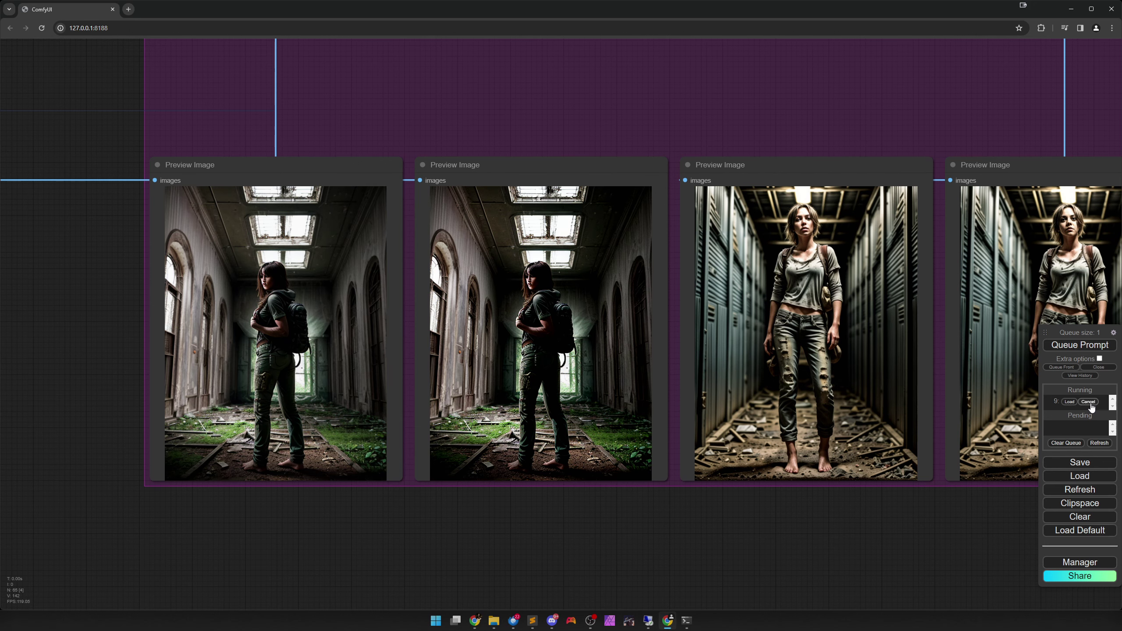
pyautogui.click(1082, 347)
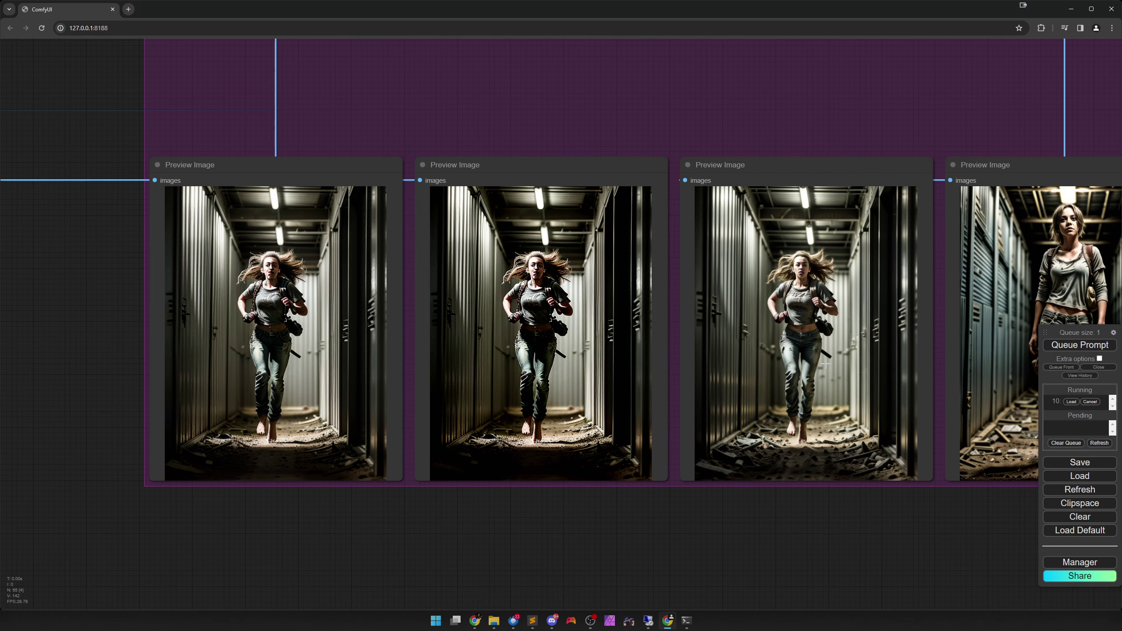
# - Compare the running woman's details in the second and third Preview Image nodes up close
pyautogui.scroll(8, 820, 359)
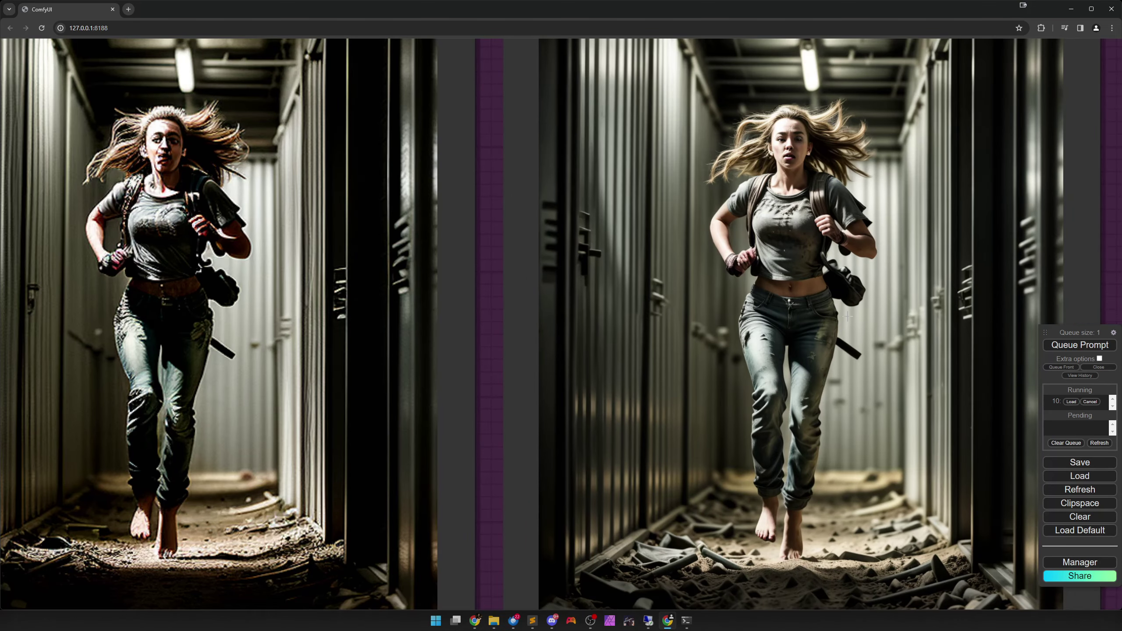
pyautogui.scroll(3, 850, 317)
pyautogui.scroll(-3, 854, 357)
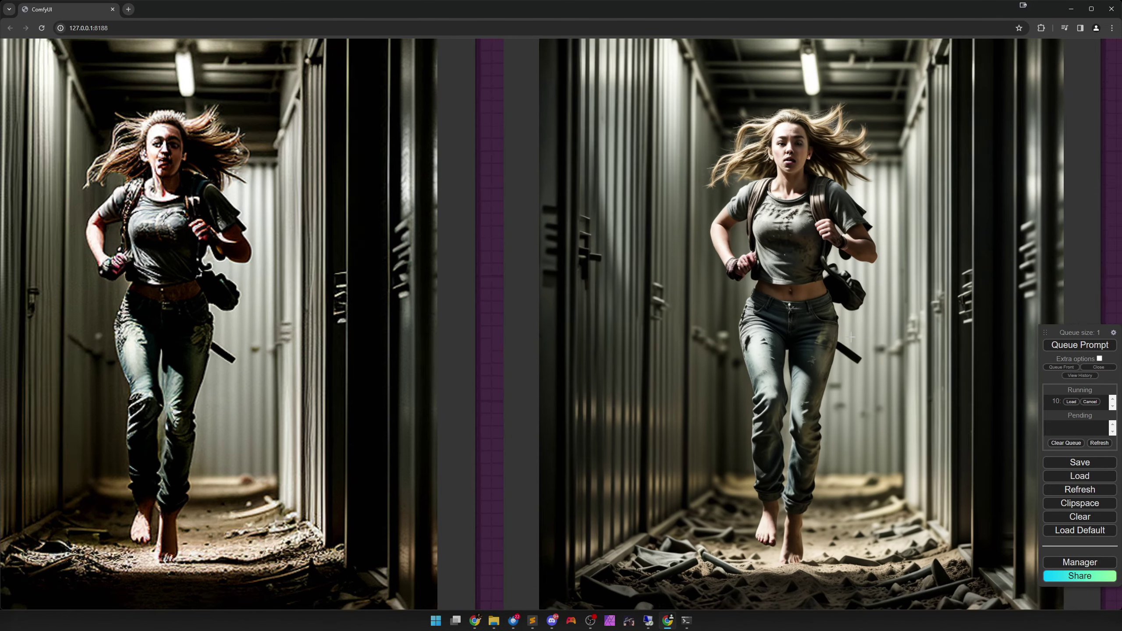
pyautogui.moveTo(854, 357); pyautogui.dragTo(653, 370)
pyautogui.scroll(-5, 652, 370)
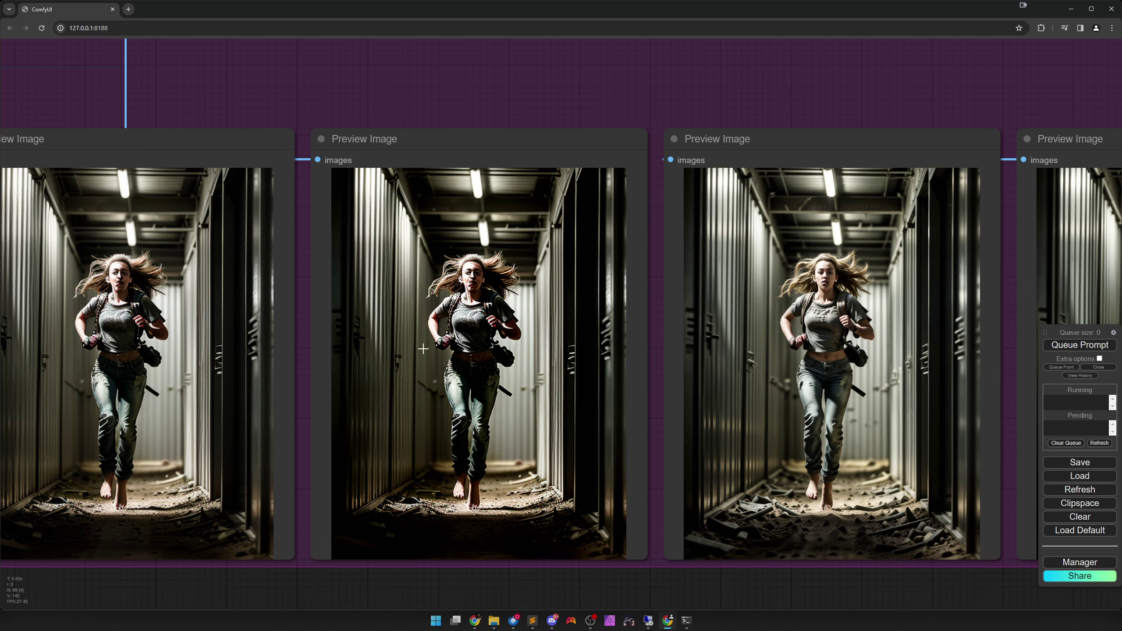
# - Compare the running woman's face and details across the third, fourth and fifth Preview Image nodes up close
pyautogui.moveTo(846, 340); pyautogui.dragTo(514, 353)
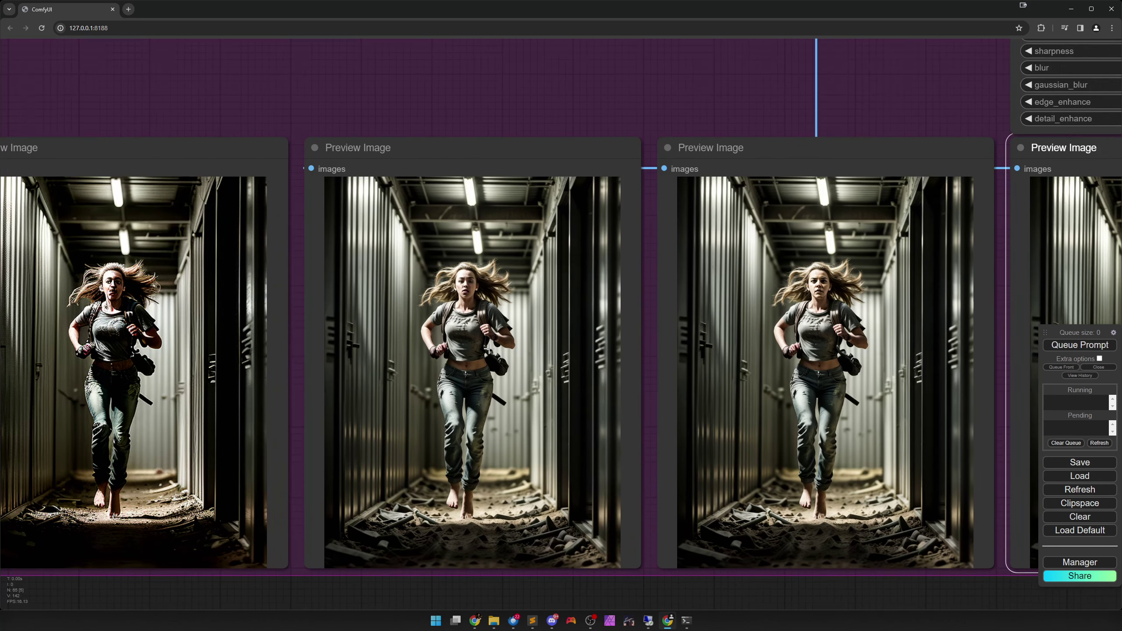
pyautogui.moveTo(841, 340); pyautogui.dragTo(731, 341)
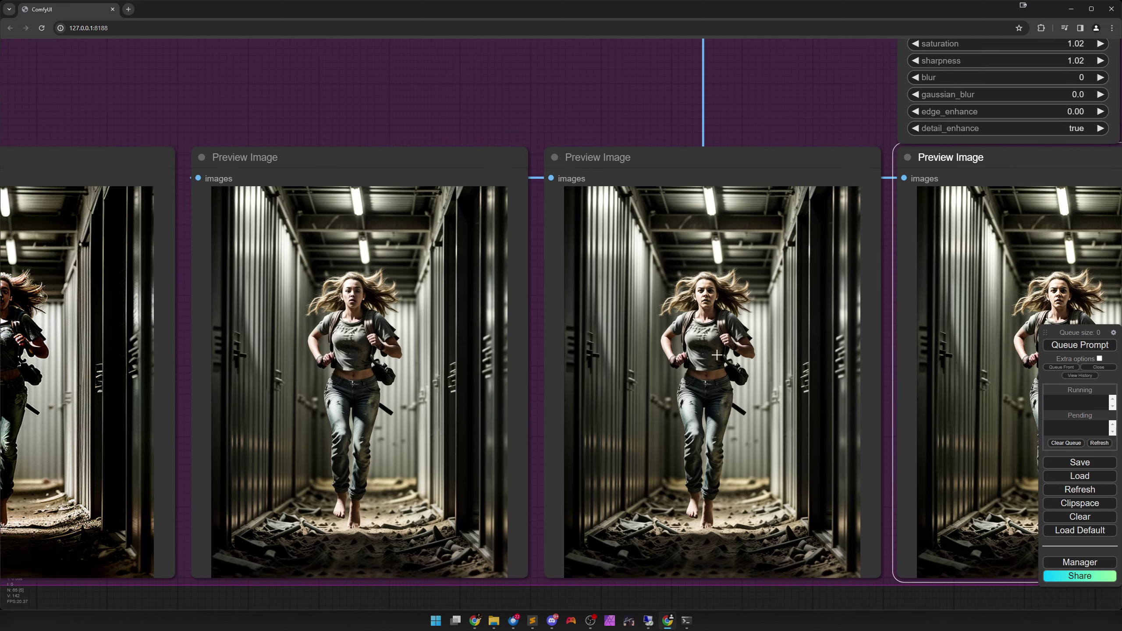
pyautogui.scroll(8, 654, 343)
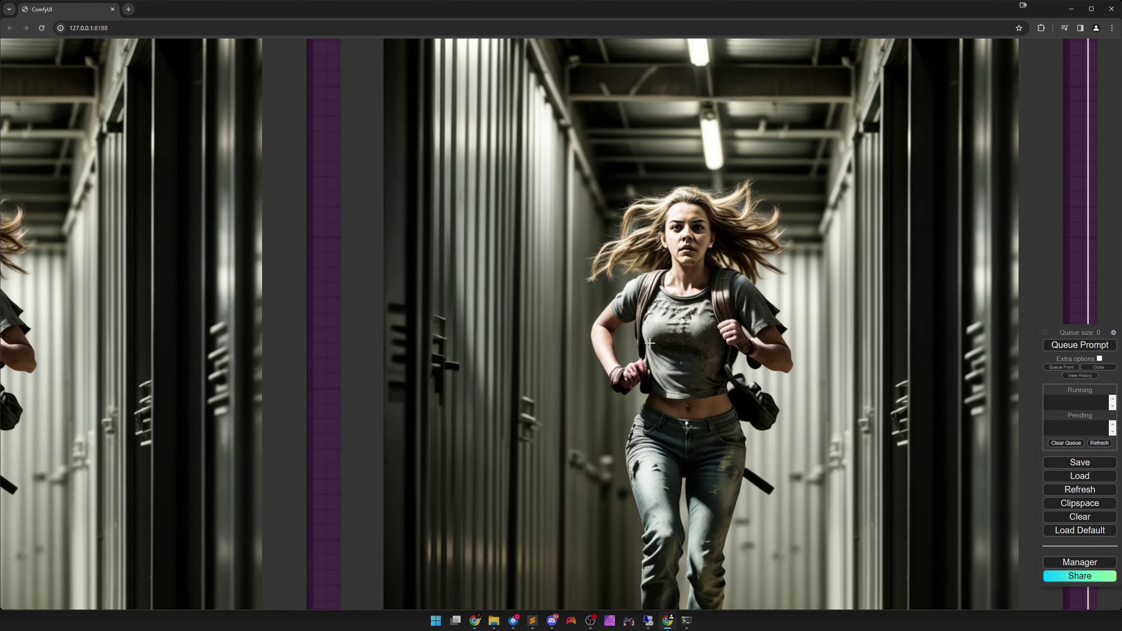
pyautogui.moveTo(649, 343); pyautogui.dragTo(822, 349)
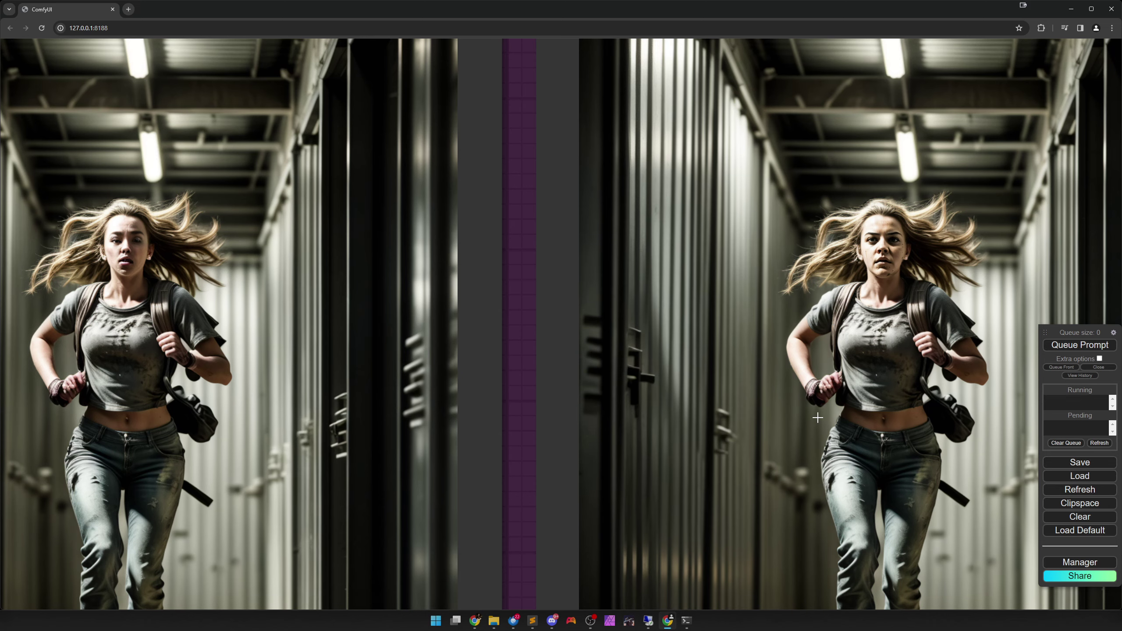
pyautogui.scroll(-5, 822, 428)
pyautogui.moveTo(829, 422); pyautogui.dragTo(715, 367)
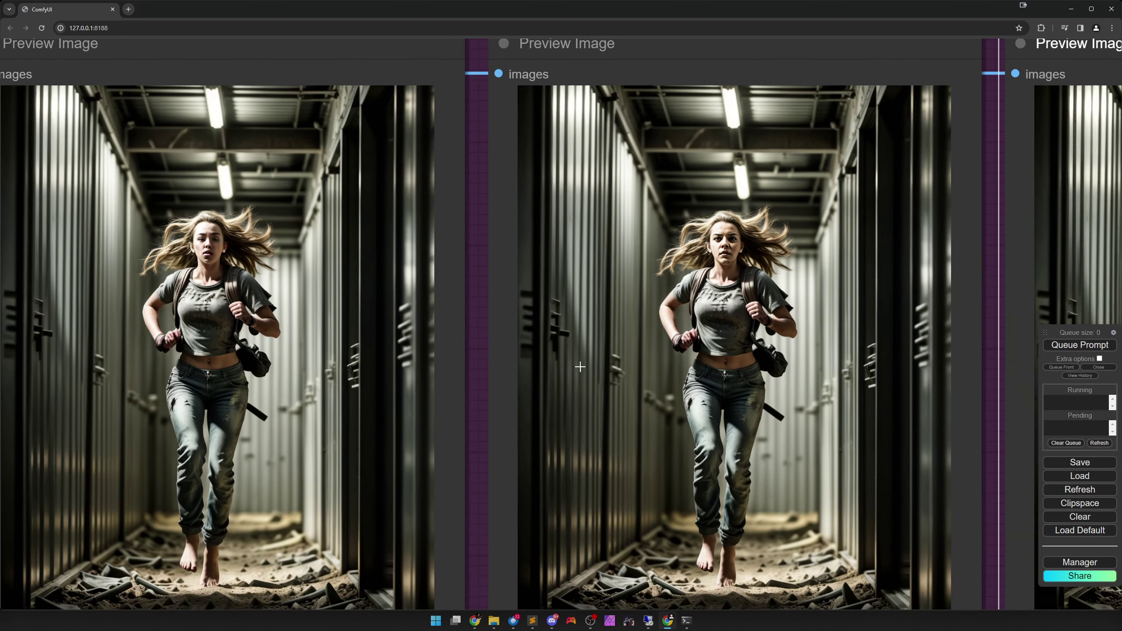
pyautogui.click(584, 375)
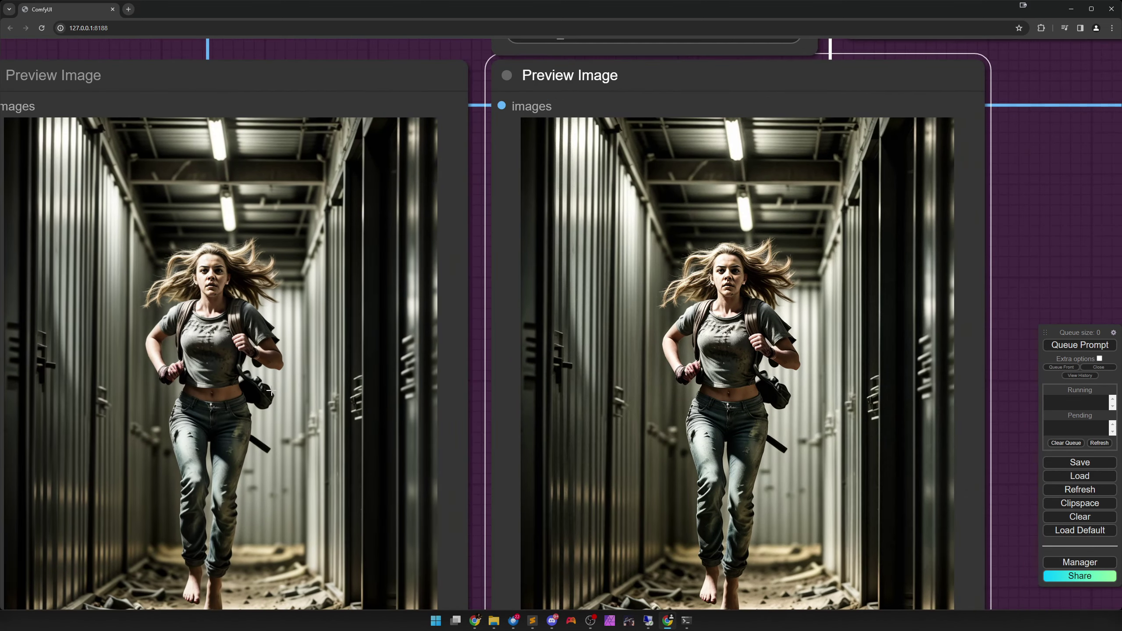
# - Open the last Preview Image node's picture in its own browser tab, examine it enlarged, and close that tab
pyautogui.rightClick(712, 313)
pyautogui.click(720, 318)
pyautogui.click(644, 337)
pyautogui.scroll(1, 623, 339)
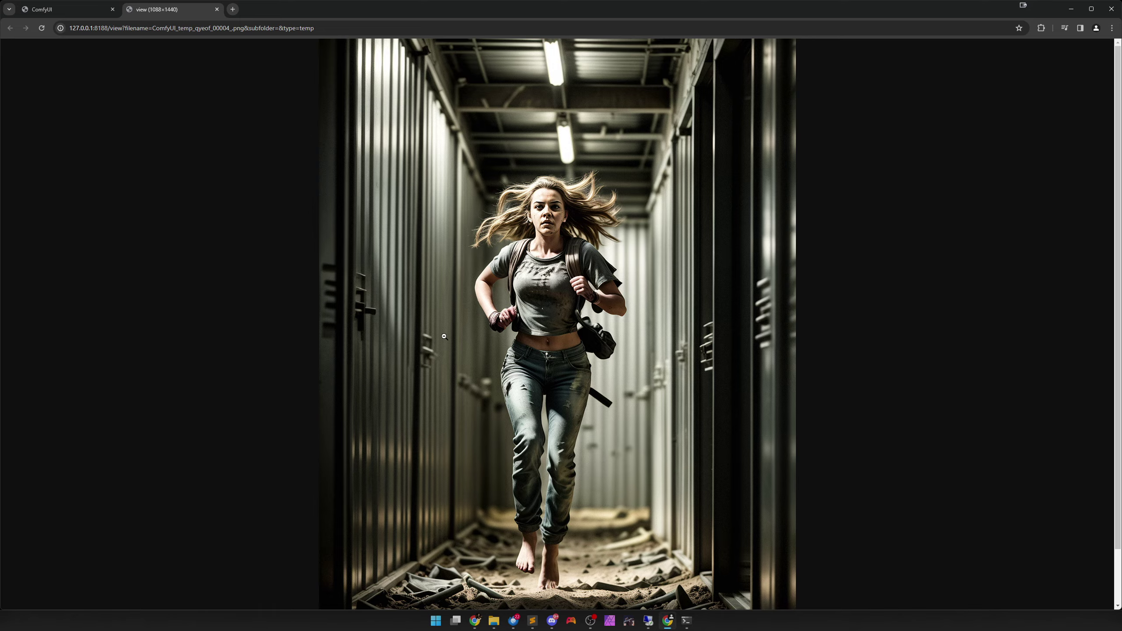
pyautogui.click(218, 10)
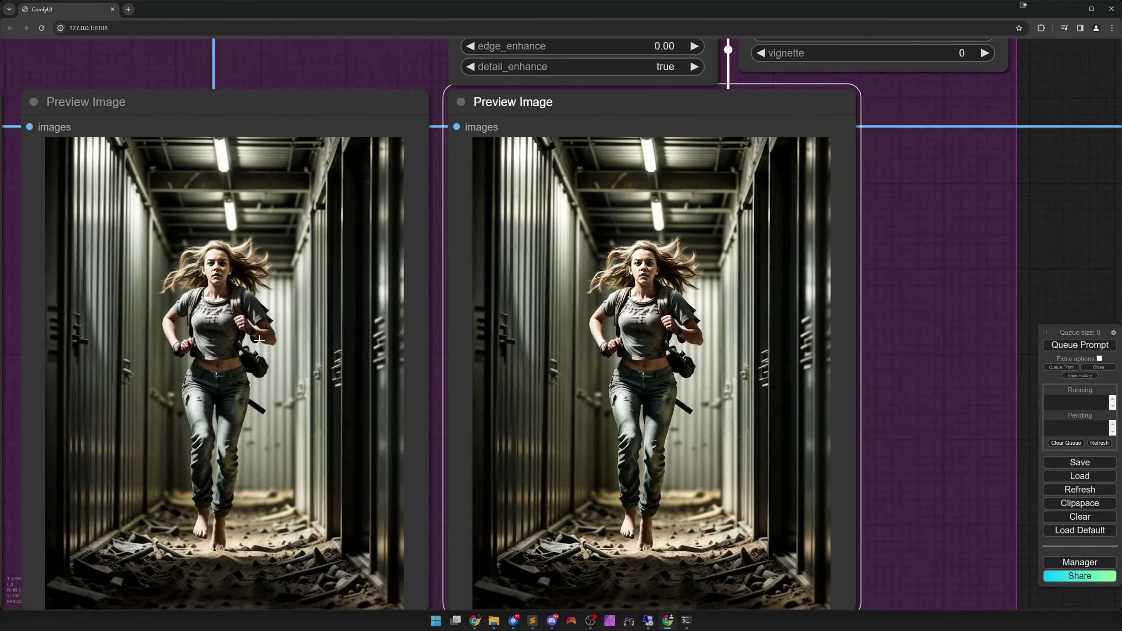
# - Queue another generation of the workflow and bring the purple preview group and the Divide node above it into view
pyautogui.scroll(-10, 260, 339)
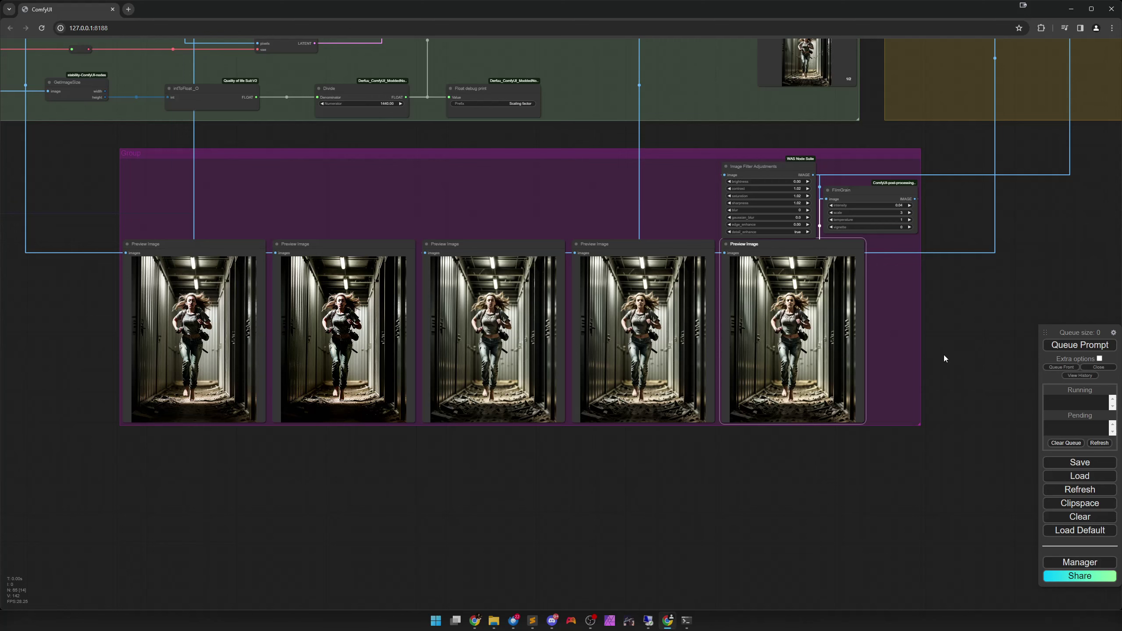
pyautogui.click(1054, 344)
pyautogui.scroll(2, 508, 371)
pyautogui.moveTo(529, 386); pyautogui.dragTo(548, 401)
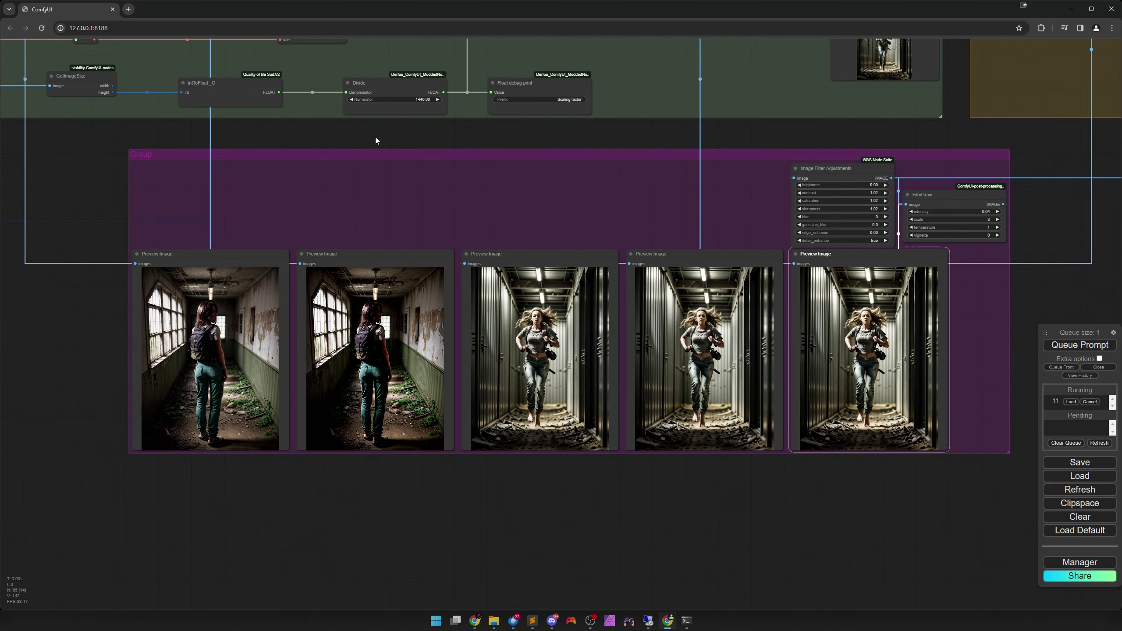
# - Set the Divide node's Numerator to 2160
pyautogui.click(411, 101)
pyautogui.doubleClick(459, 98)
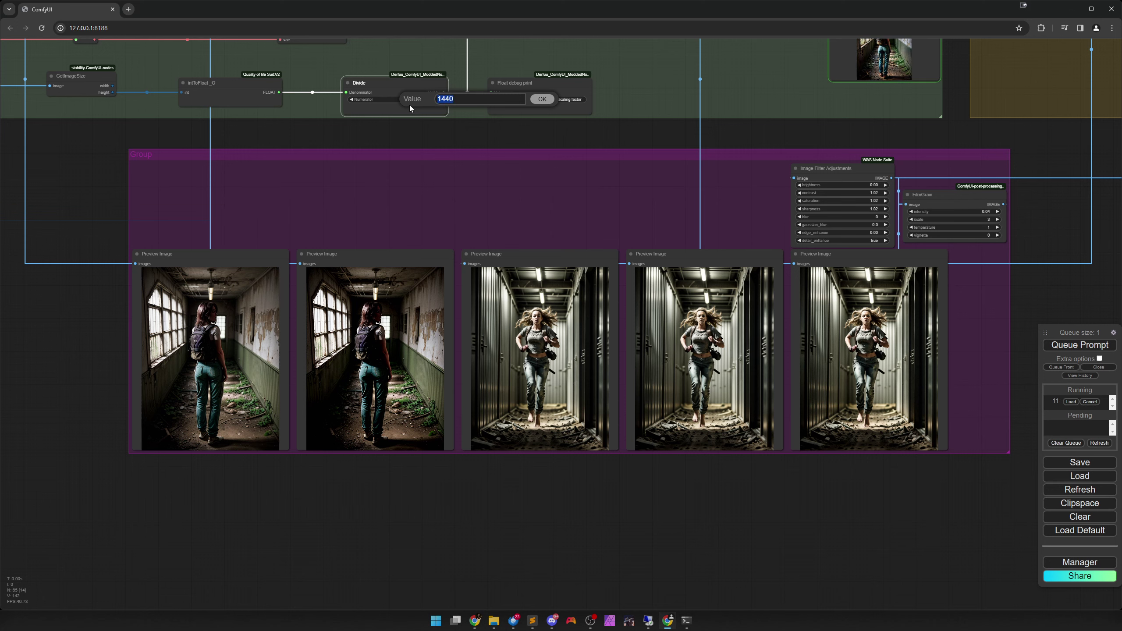
pyautogui.write('2160')
pyautogui.press('Return')
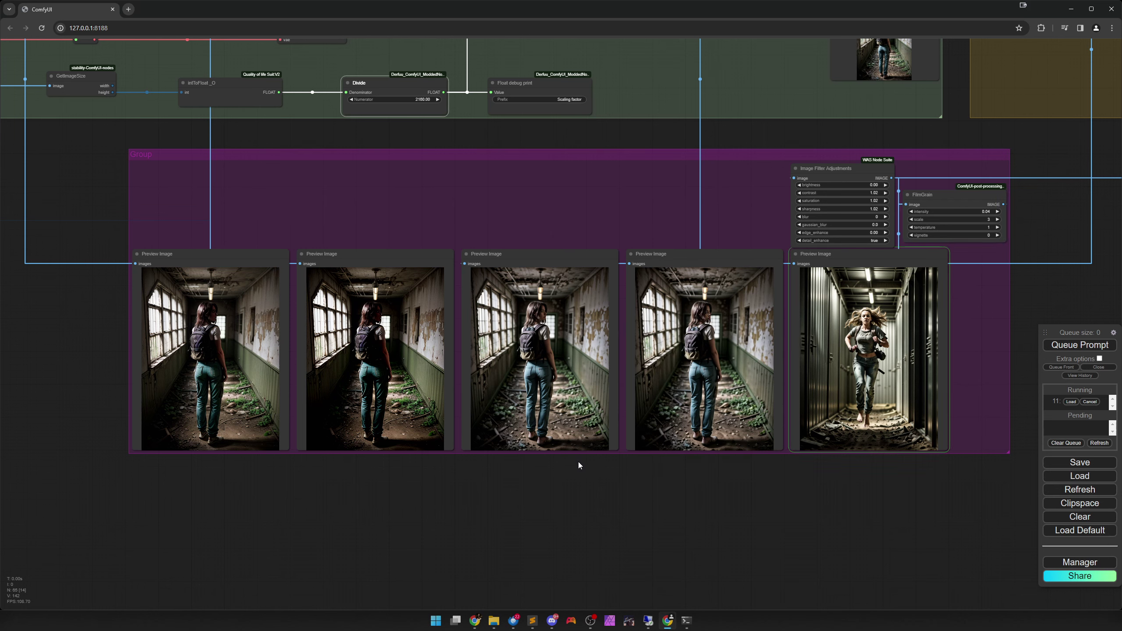
# - Compare the backpack woman's face and surroundings across the third, fourth and fifth Preview Image nodes up close
pyautogui.scroll(7, 707, 415)
pyautogui.scroll(4, 723, 380)
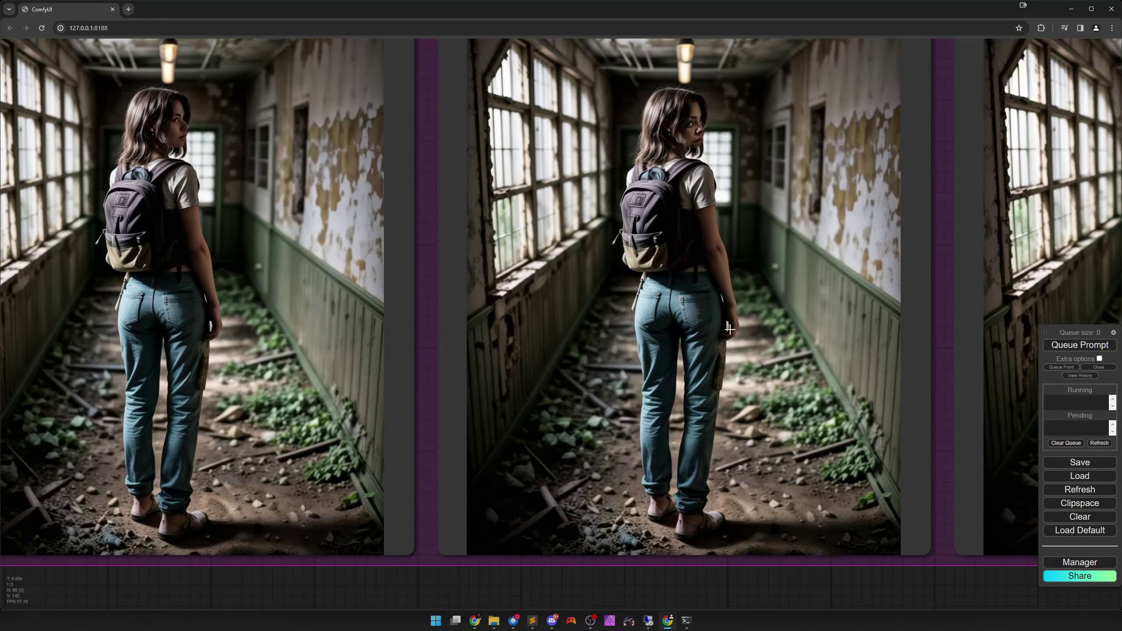
pyautogui.moveTo(999, 542); pyautogui.dragTo(579, 551)
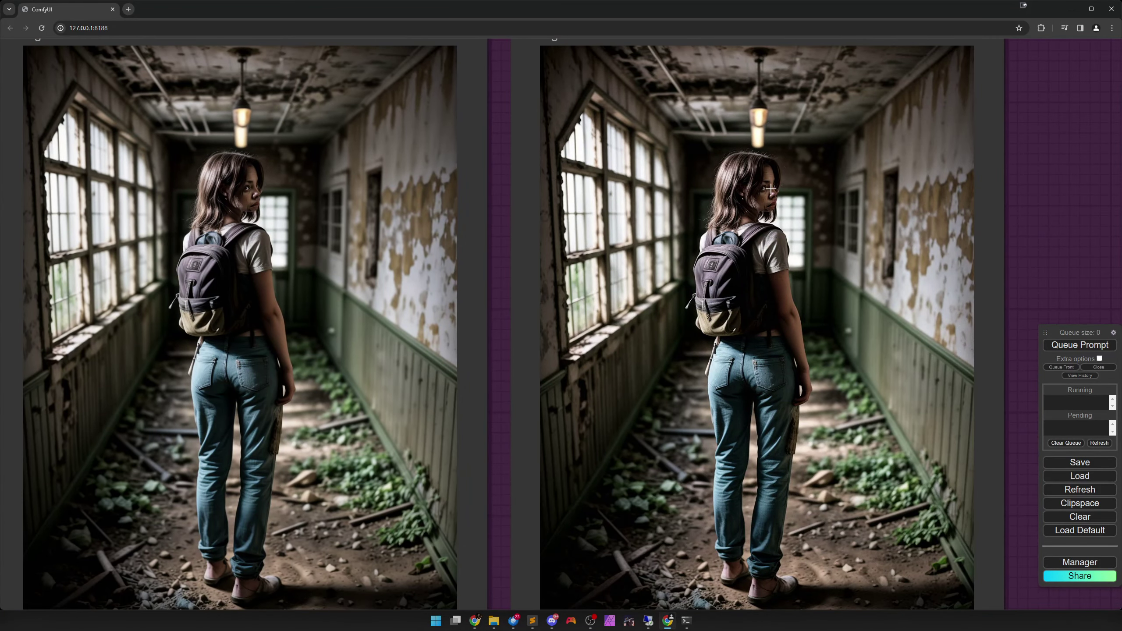
pyautogui.scroll(-5, 686, 353)
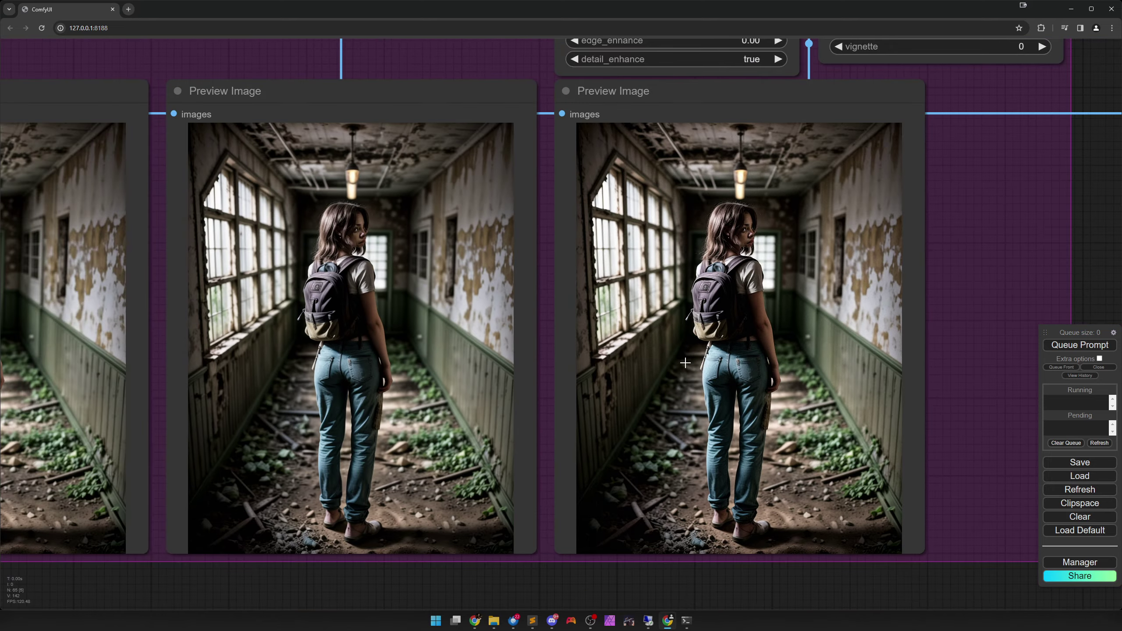
pyautogui.moveTo(492, 367); pyautogui.dragTo(554, 374)
pyautogui.scroll(8, 554, 374)
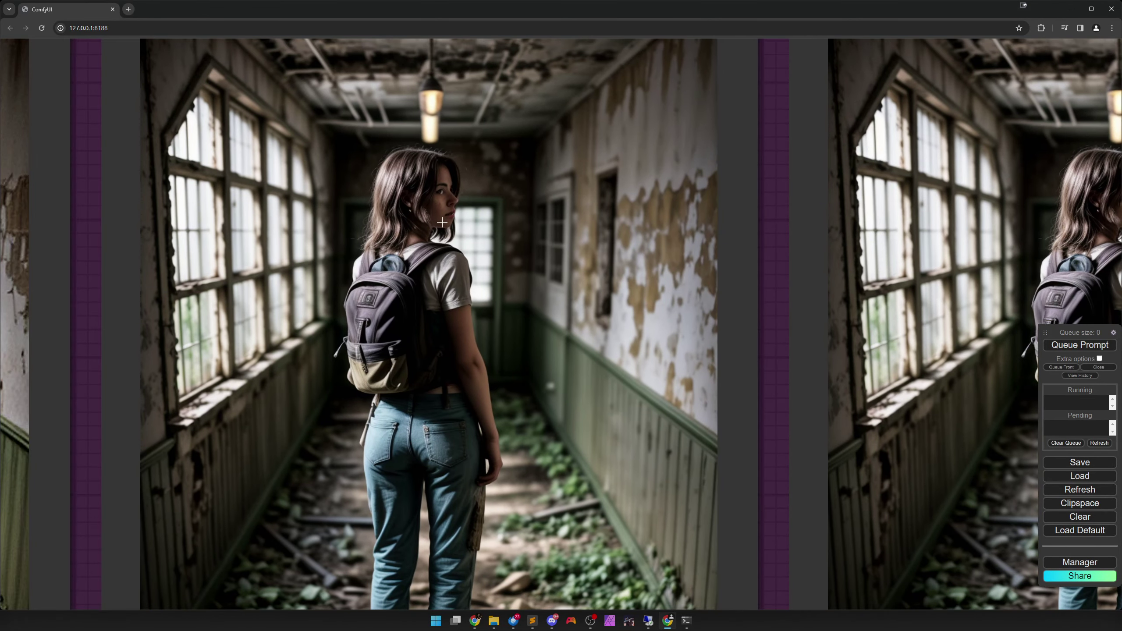
pyautogui.scroll(-5, 460, 349)
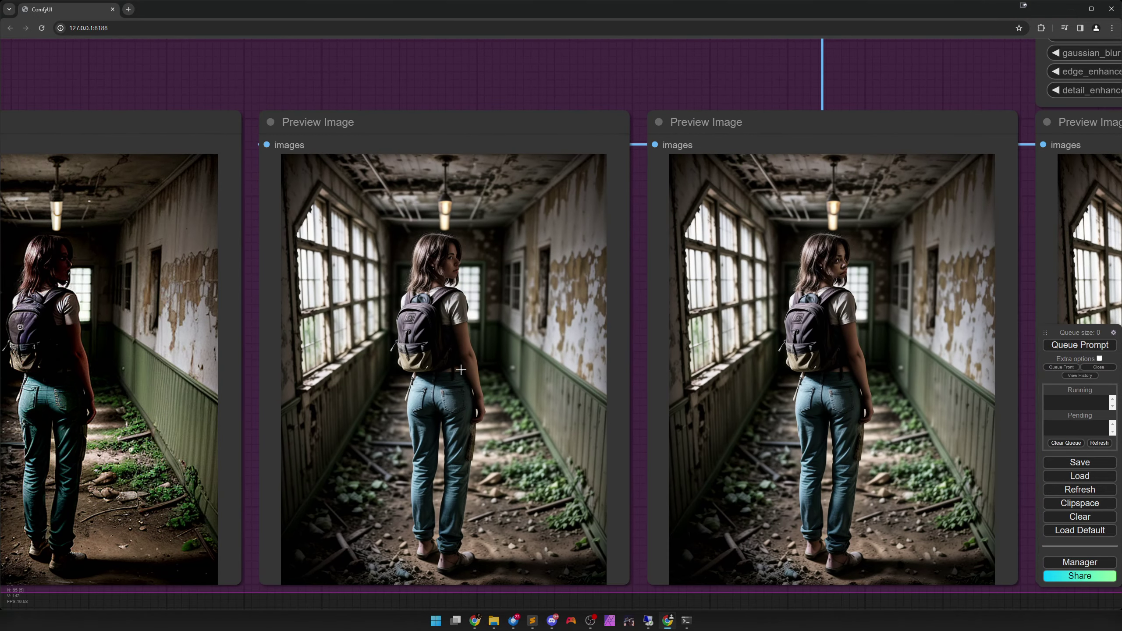
pyautogui.scroll(-6, 461, 369)
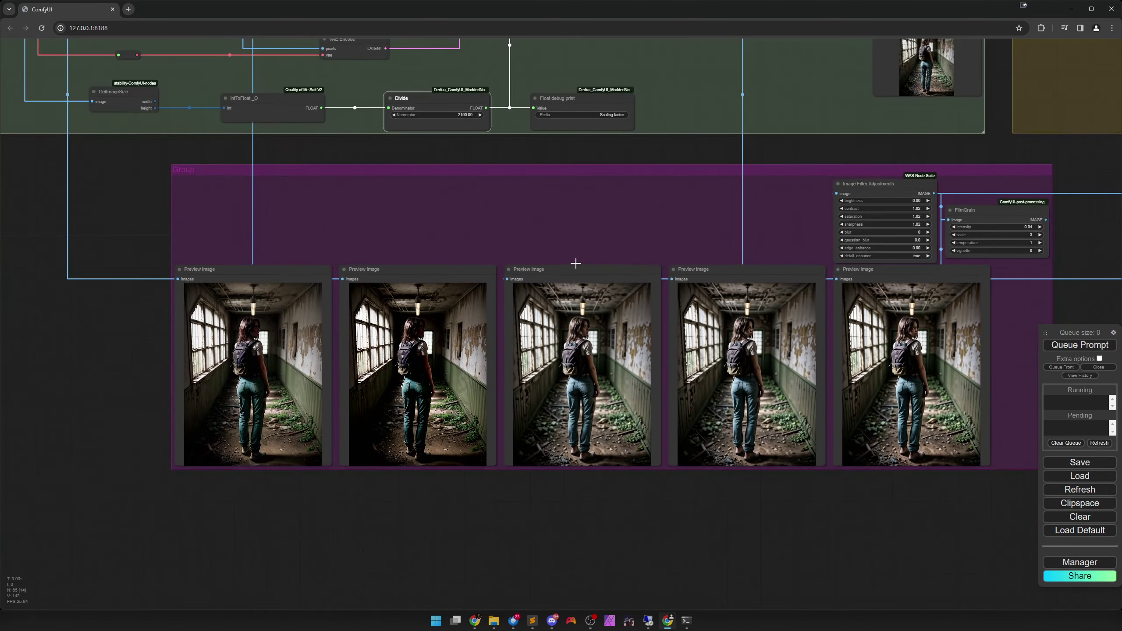
# - Queue a generation with the new Numerator and inspect its first two preview images up close
pyautogui.scroll(-1, 679, 393)
pyautogui.scroll(5, 616, 352)
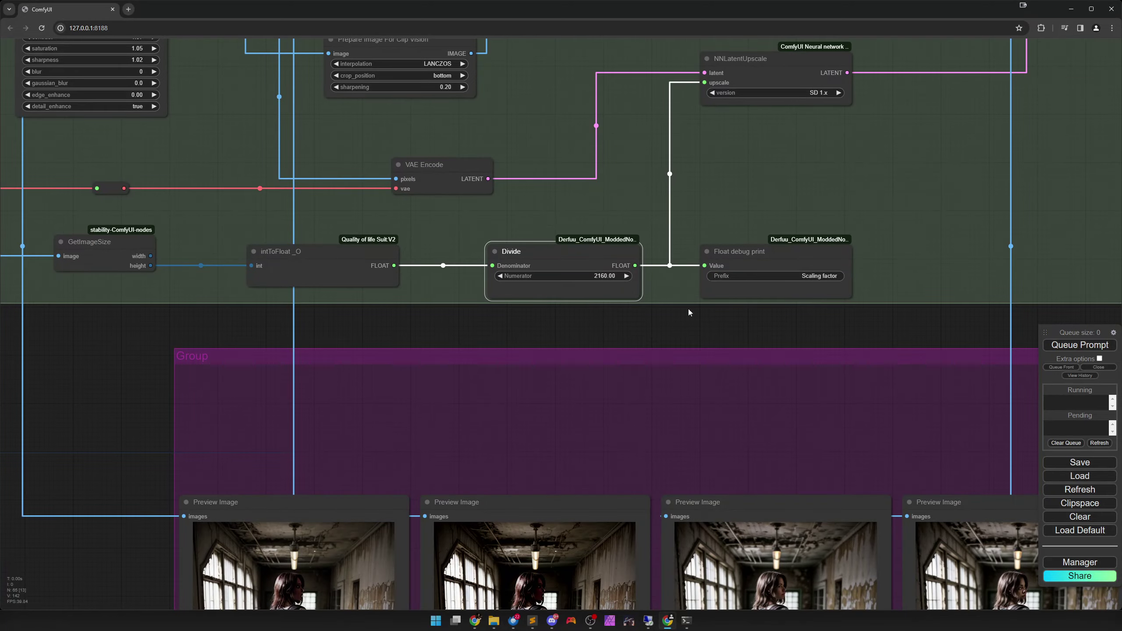
pyautogui.click(1080, 345)
pyautogui.scroll(-8, 602, 416)
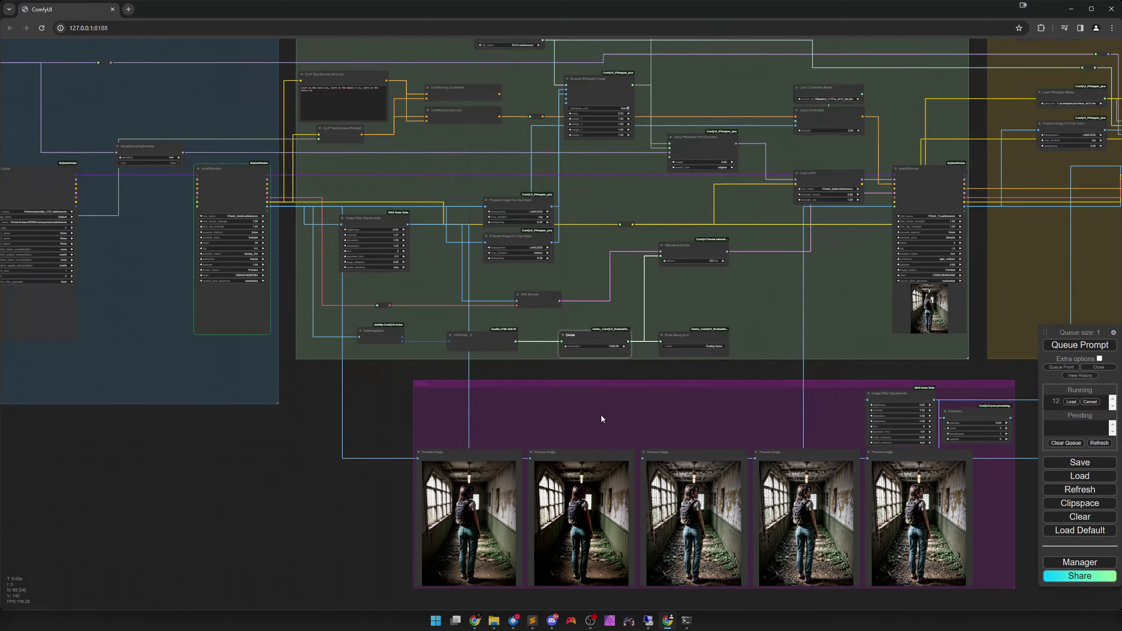
pyautogui.scroll(-6, 601, 416)
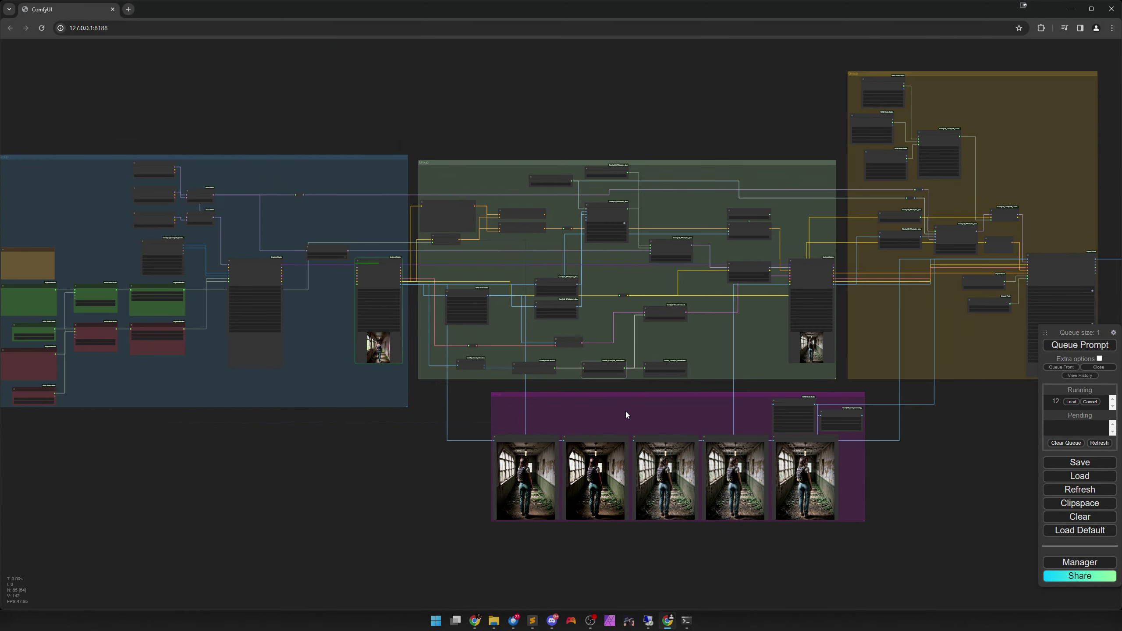
pyautogui.scroll(10, 578, 423)
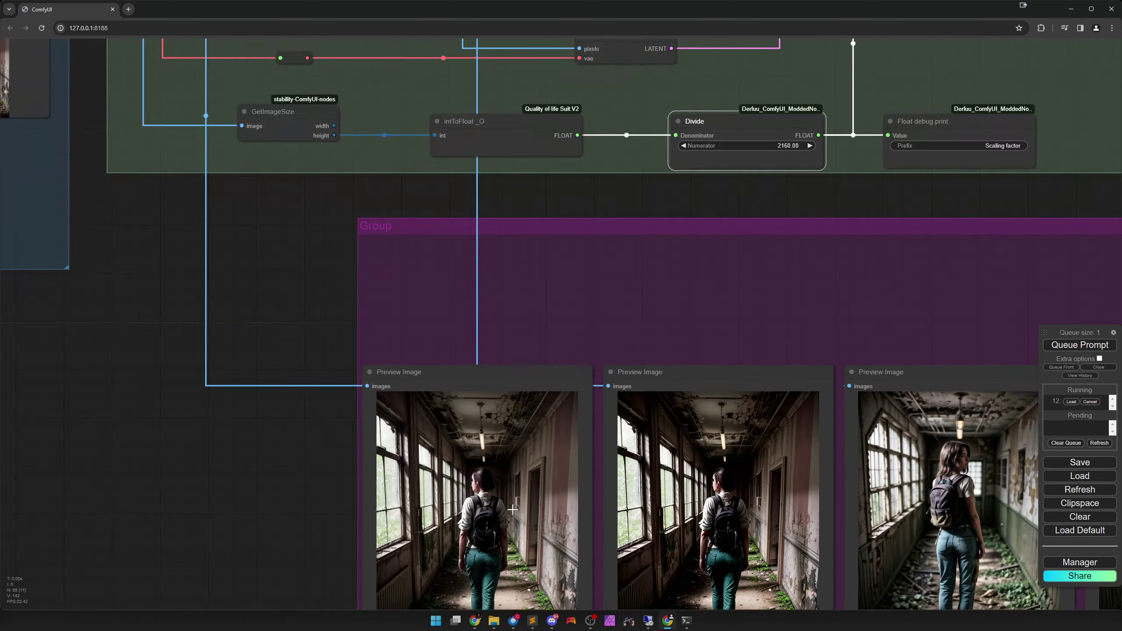
pyautogui.scroll(7, 513, 510)
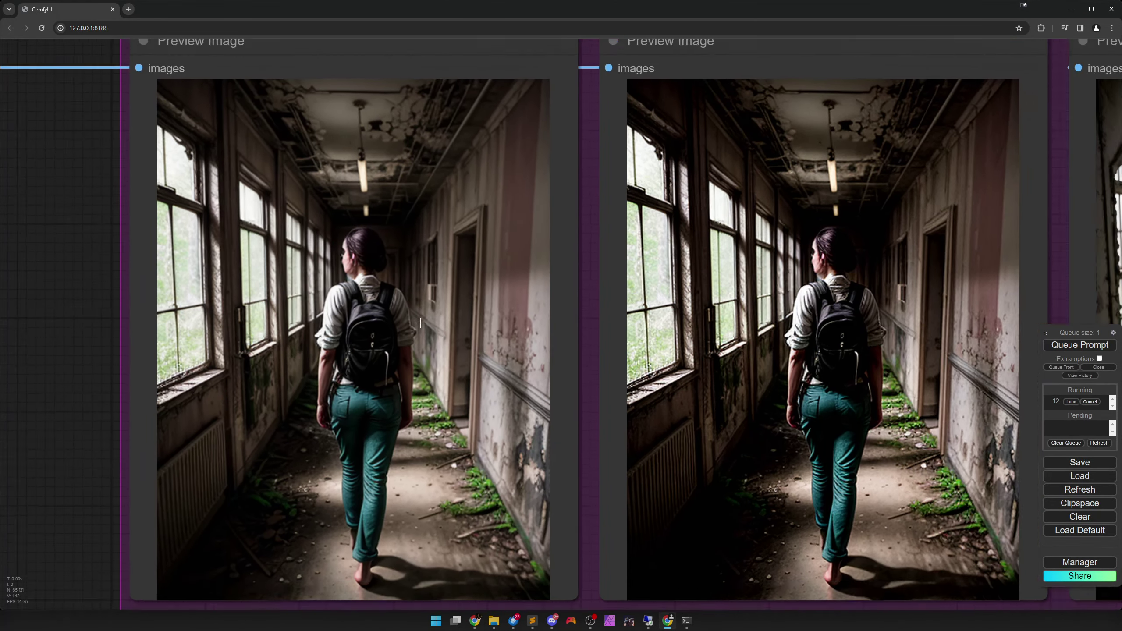
pyautogui.scroll(-1, 421, 323)
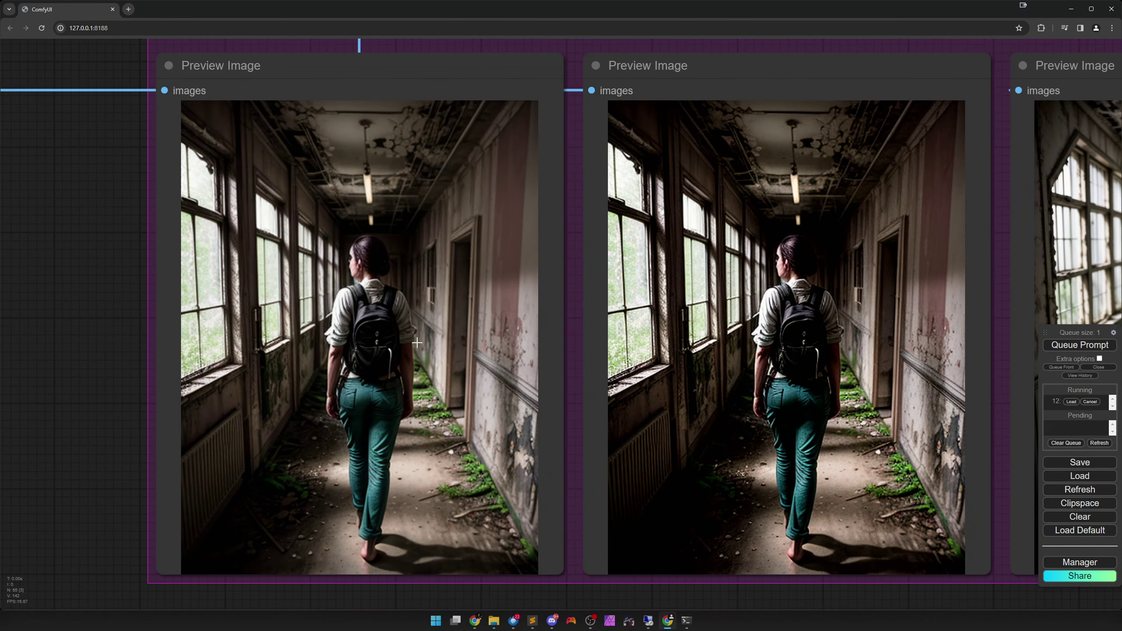
# - Queue one more generation and compare its preview images in sequence from the first to the last stage
pyautogui.click(1084, 350)
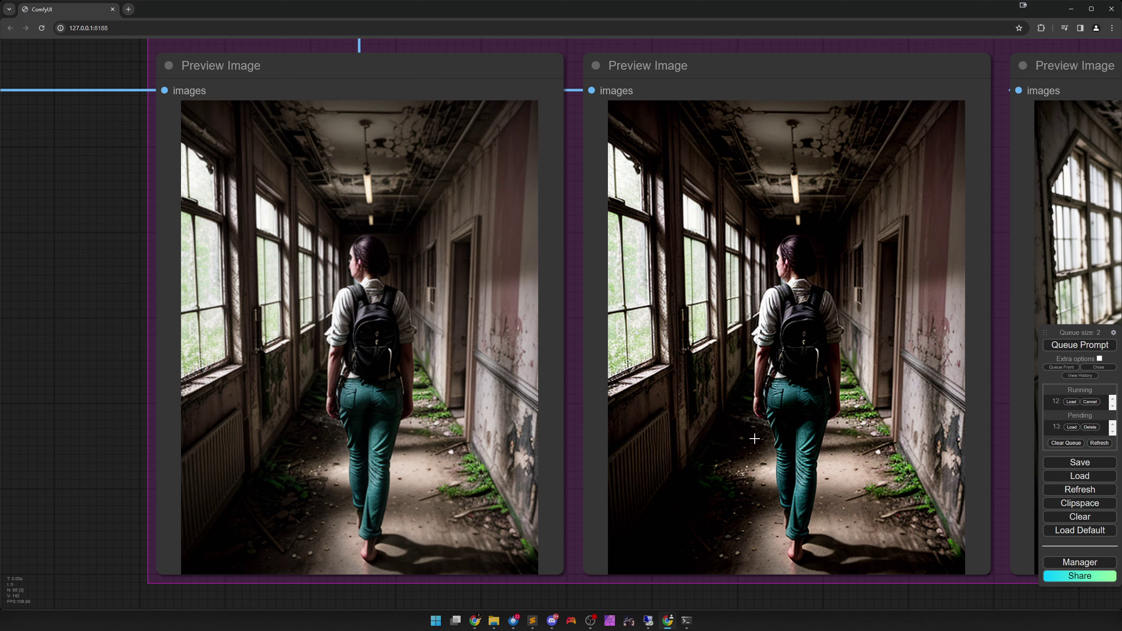
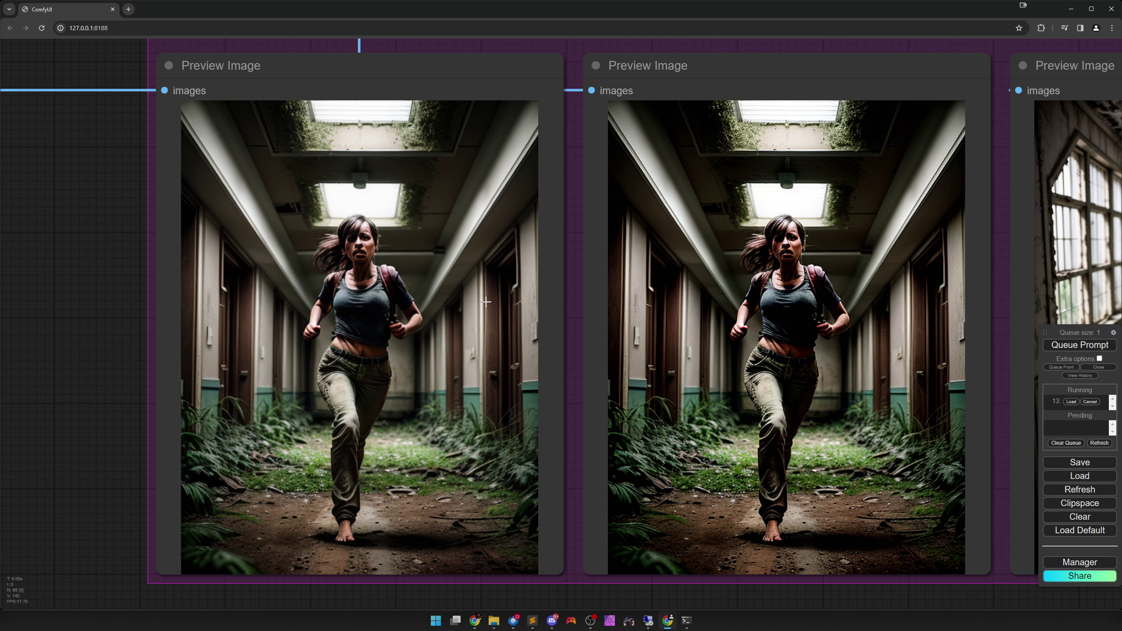
pyautogui.moveTo(497, 369); pyautogui.dragTo(63, 371)
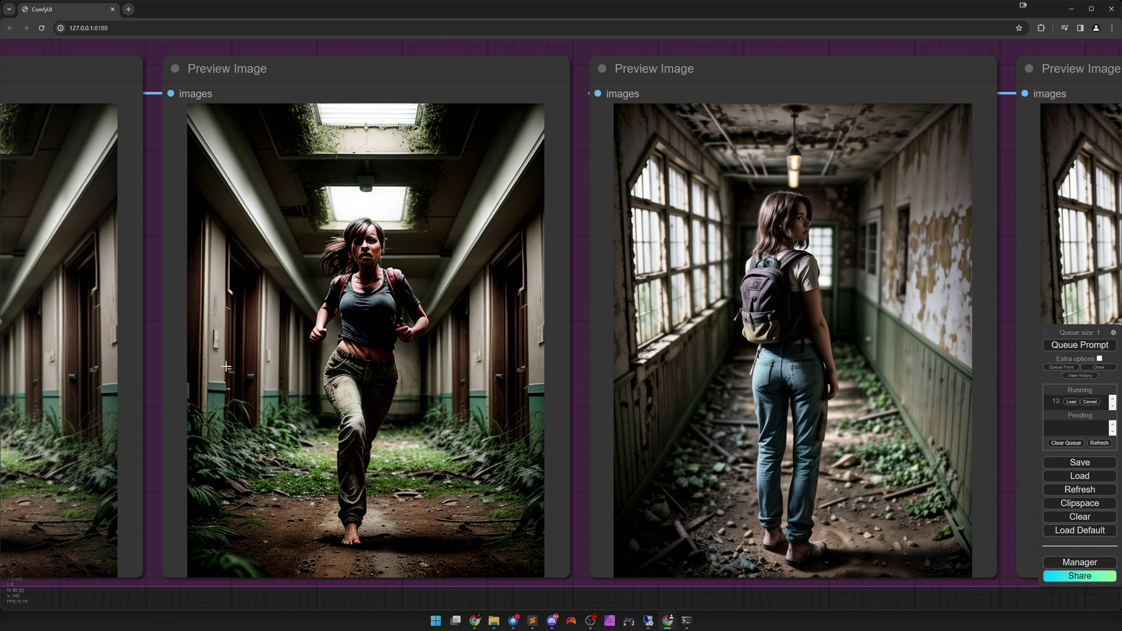
pyautogui.moveTo(742, 374); pyautogui.dragTo(595, 380)
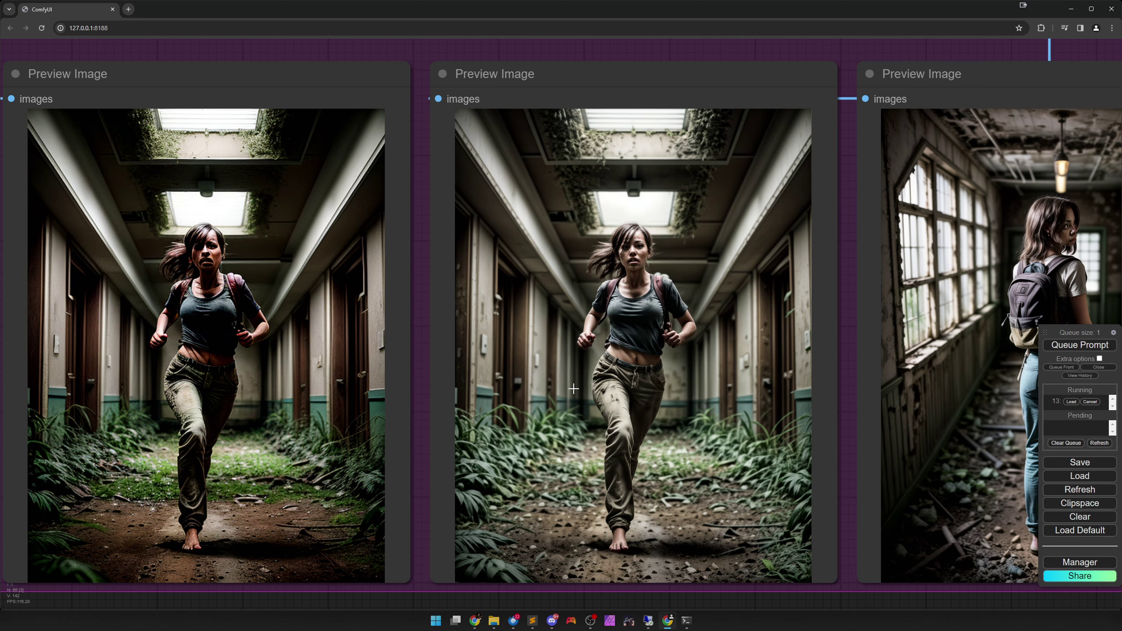
pyautogui.scroll(-1, 573, 389)
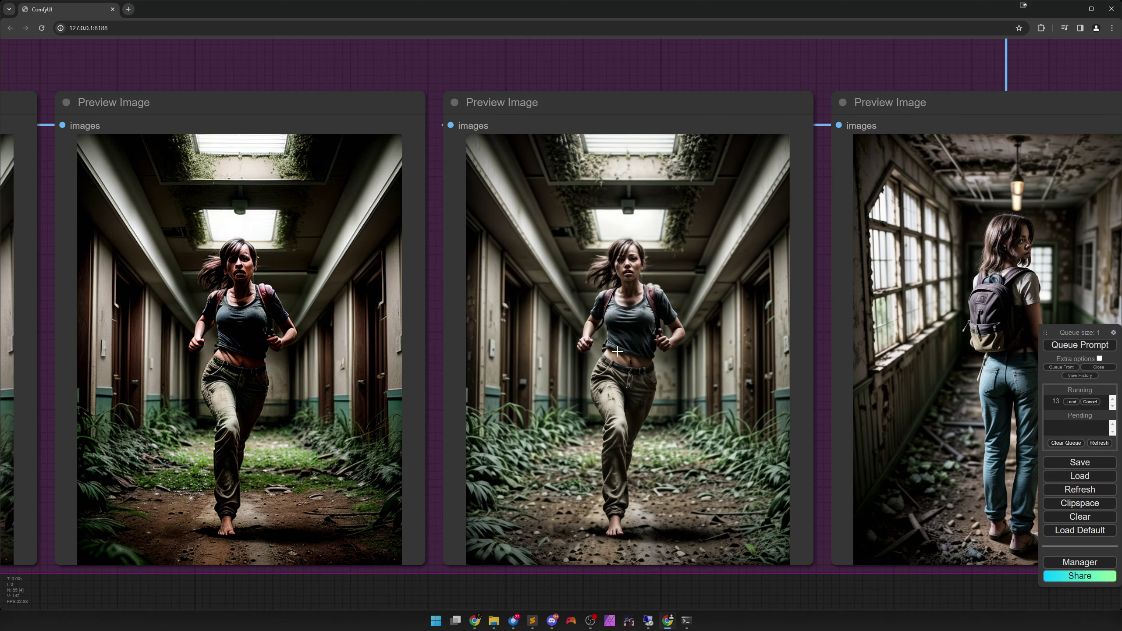
pyautogui.moveTo(618, 350); pyautogui.dragTo(549, 327)
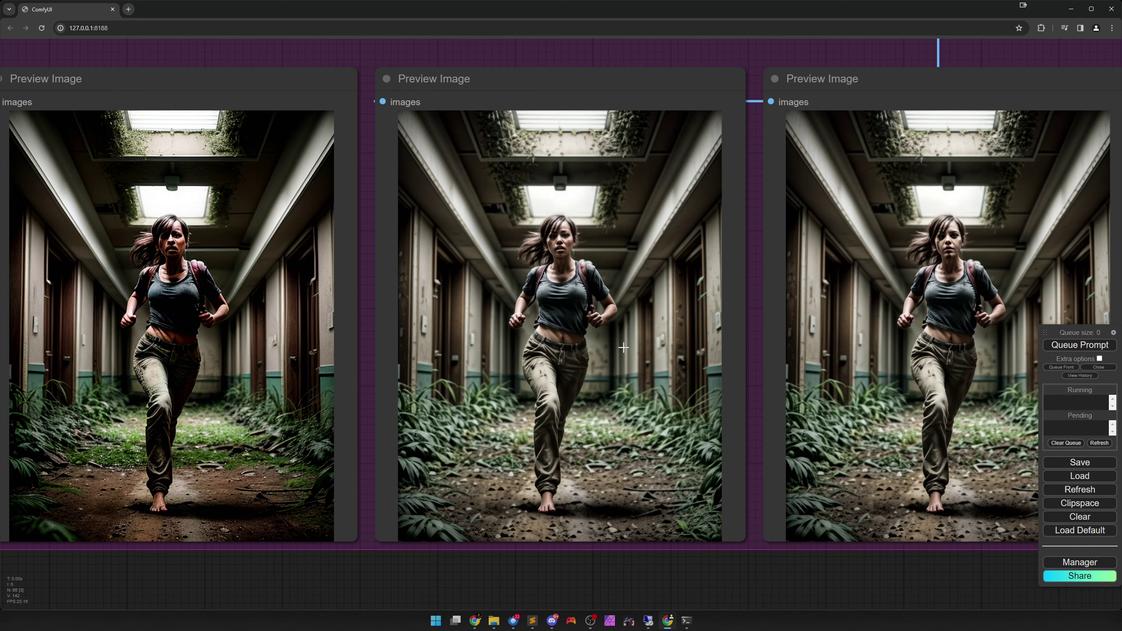
pyautogui.hscroll(5, 623, 348)
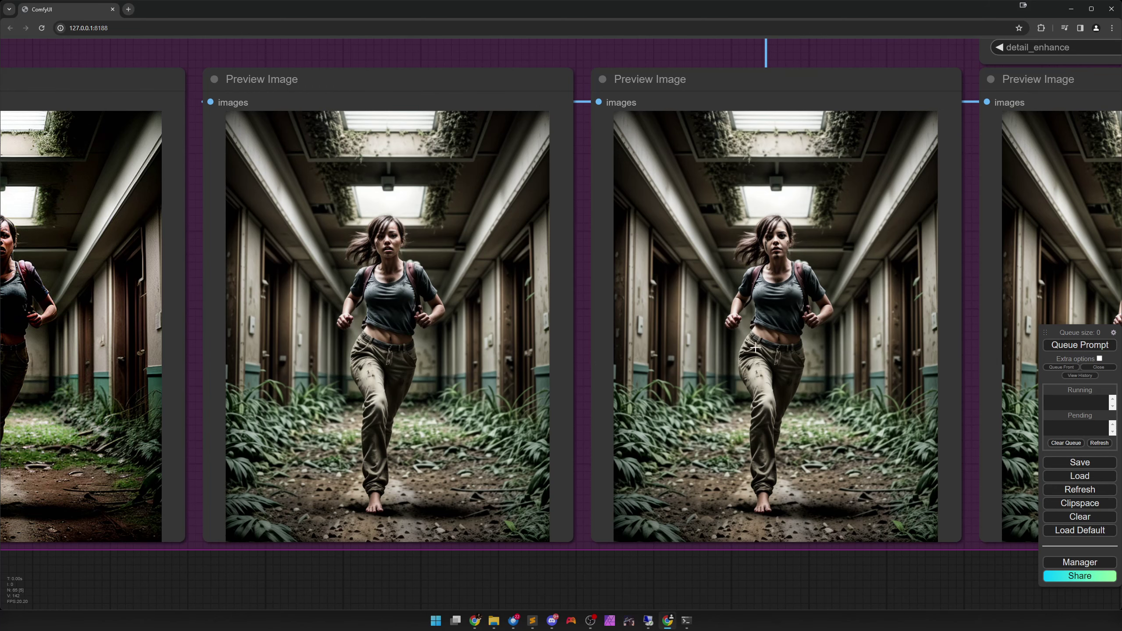
pyautogui.hscroll(10, 756, 348)
# - Open the last Preview Image node's picture in its own browser tab and examine it enlarged
pyautogui.rightClick(756, 296)
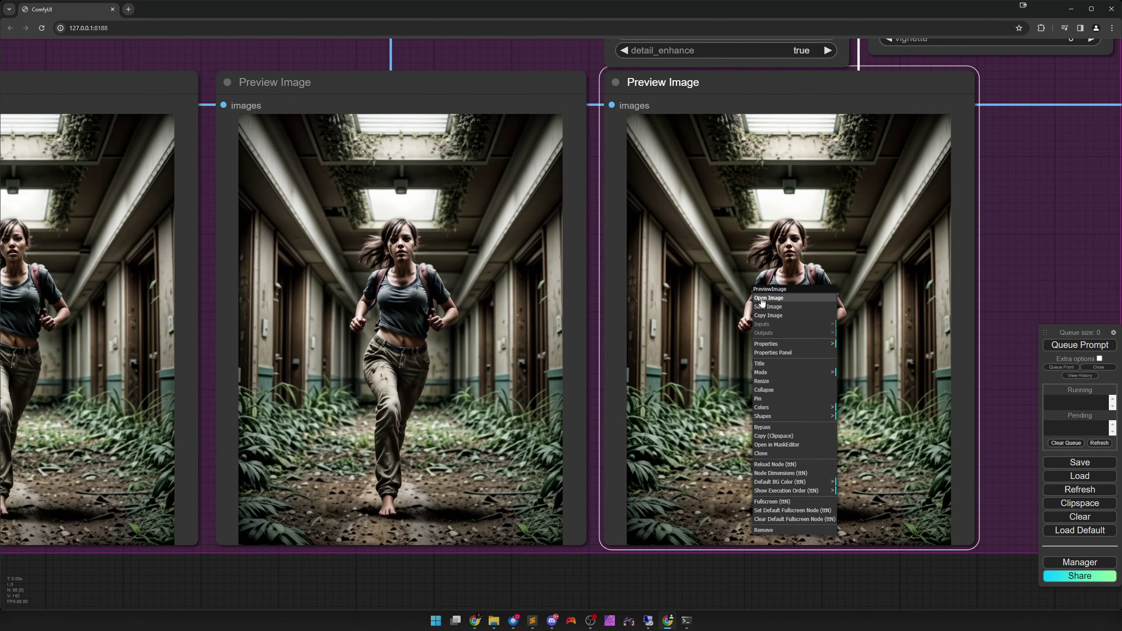
pyautogui.click(768, 299)
pyautogui.click(575, 363)
pyautogui.scroll(5, 576, 363)
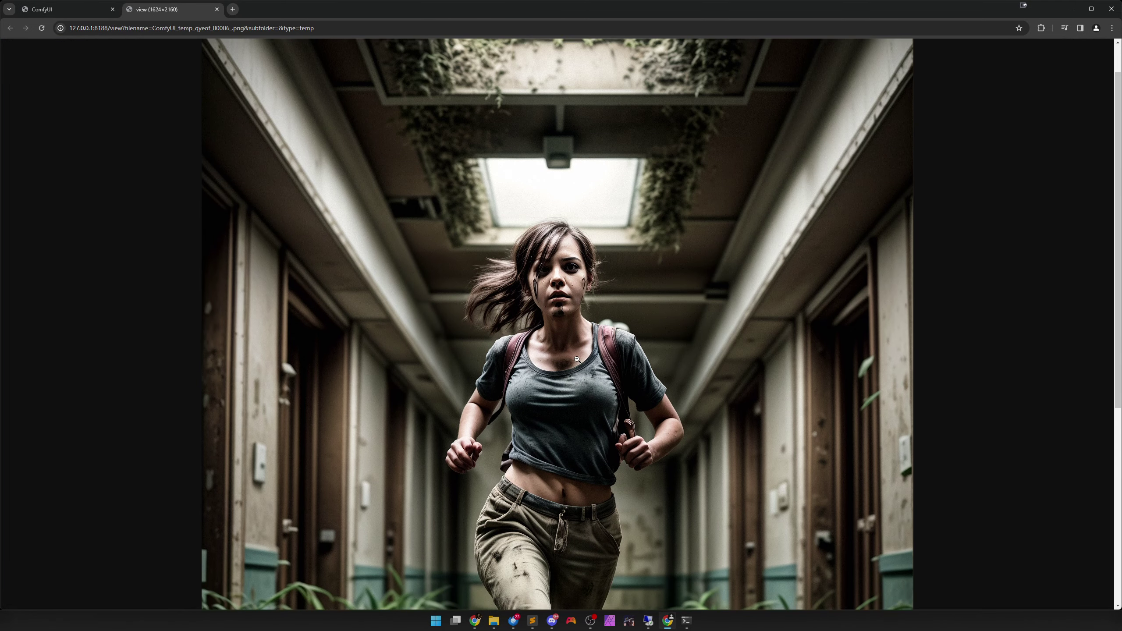
pyautogui.scroll(-1, 575, 373)
pyautogui.scroll(1, 575, 374)
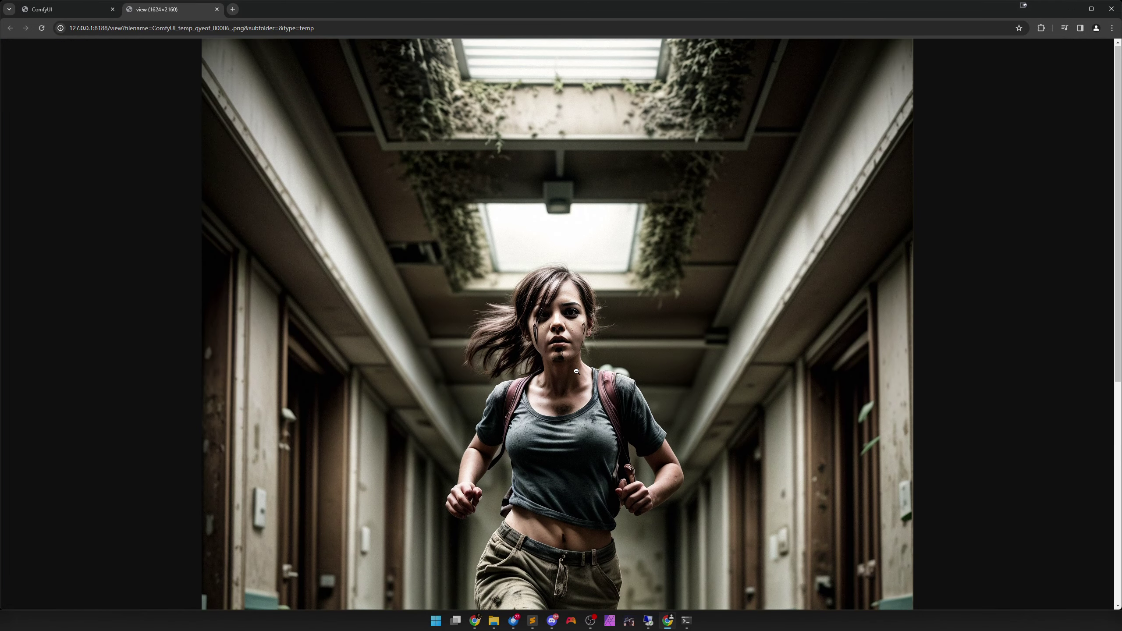
# - Show the opened image in full screen and look over the running woman's details
pyautogui.press('F11')
pyautogui.scroll(-1, 576, 372)
pyautogui.scroll(1, 577, 371)
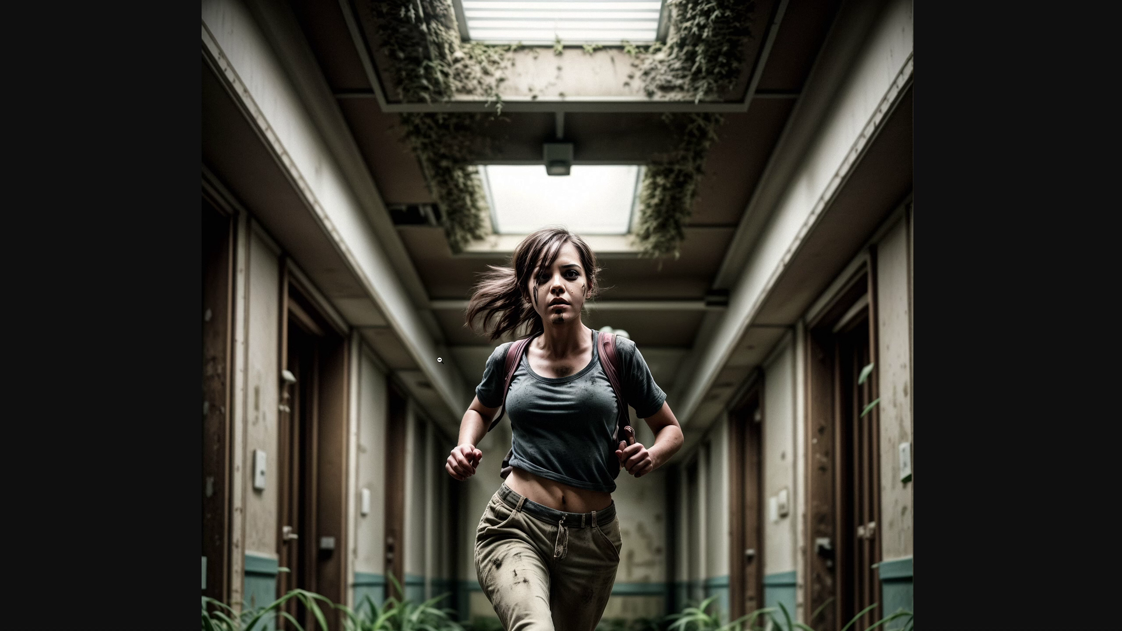
# - Examine the full-screen picture of the running woman from ceiling to floor, and close its browser tab
pyautogui.scroll(-5, 441, 365)
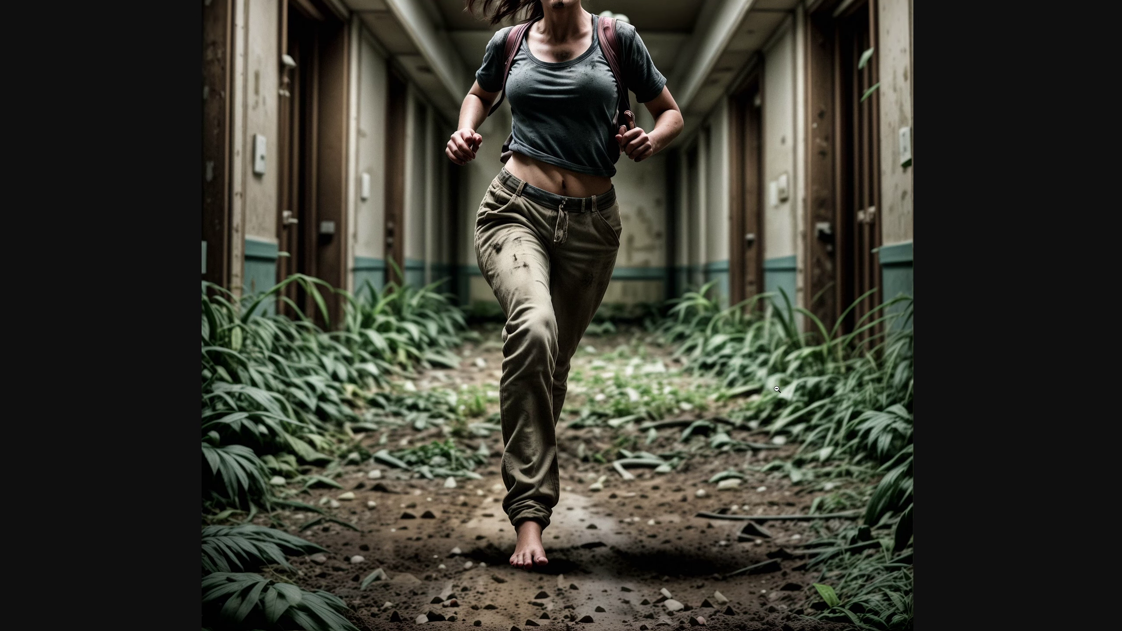
pyautogui.scroll(3, 778, 393)
pyautogui.scroll(3, 777, 397)
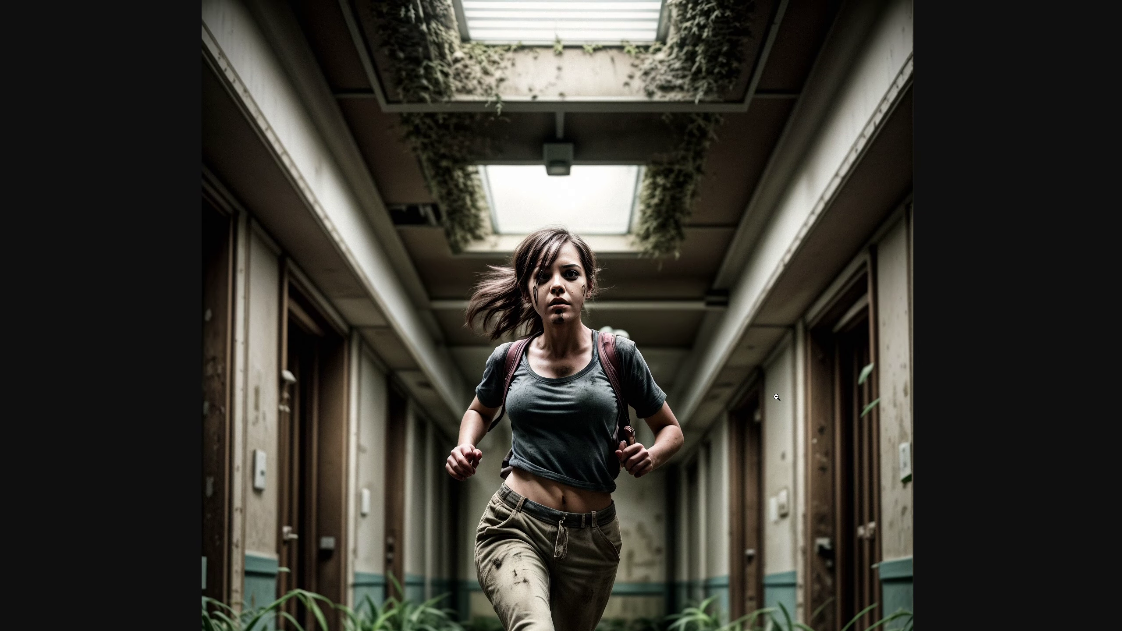
pyautogui.scroll(-5, 777, 397)
pyautogui.scroll(4, 773, 401)
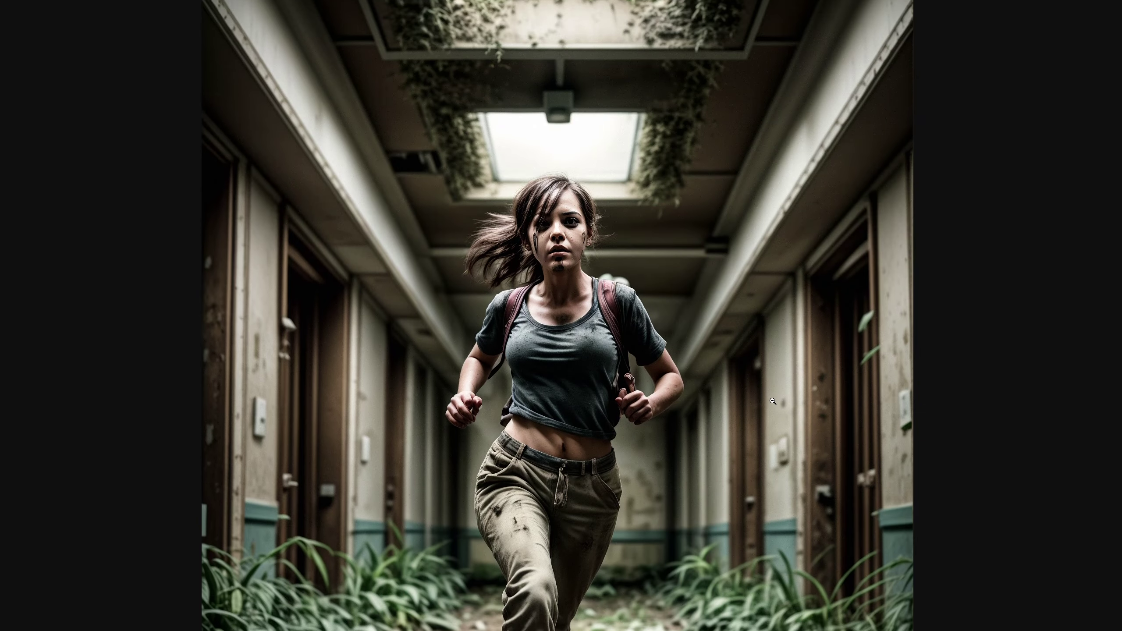
pyautogui.scroll(1, 773, 401)
pyautogui.hscroll(5, 774, 401)
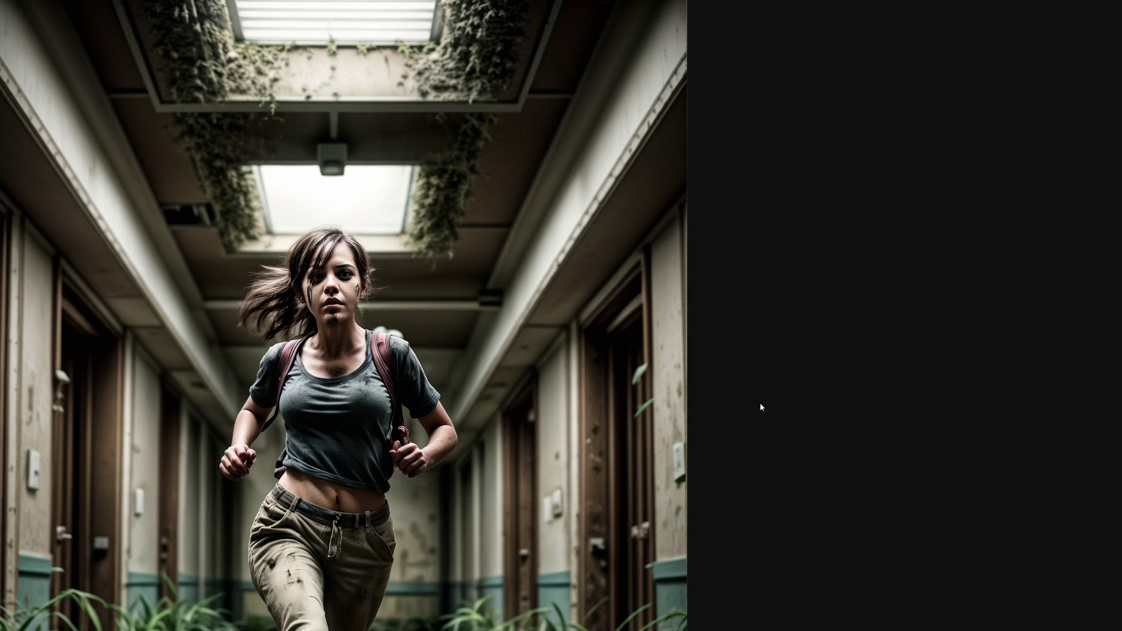
pyautogui.hscroll(-5, 761, 404)
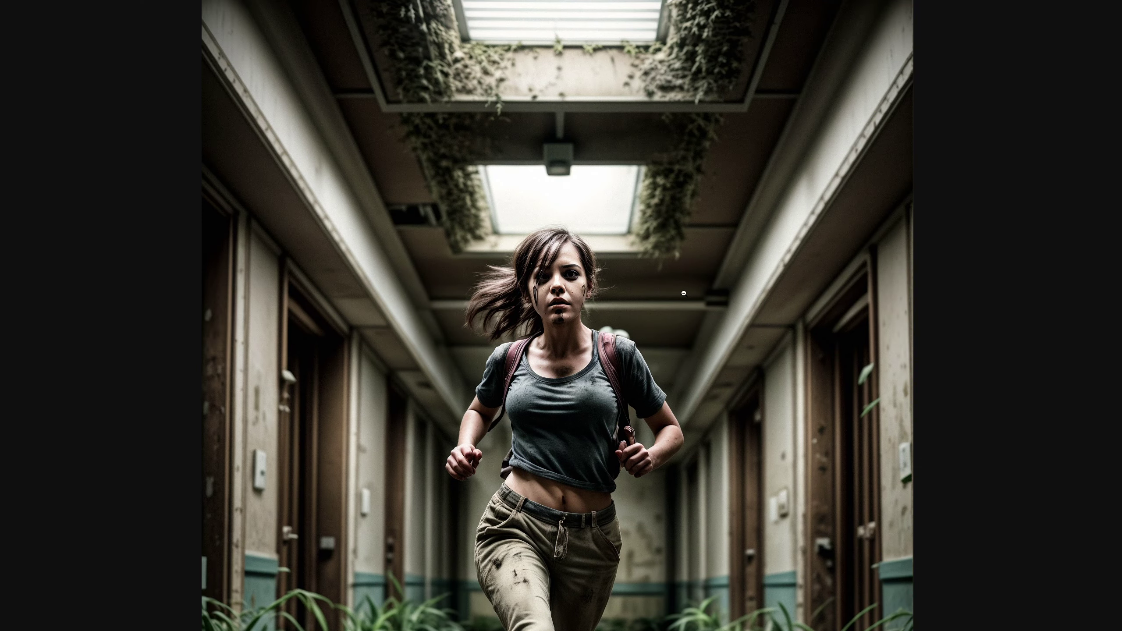
pyautogui.press('F11')
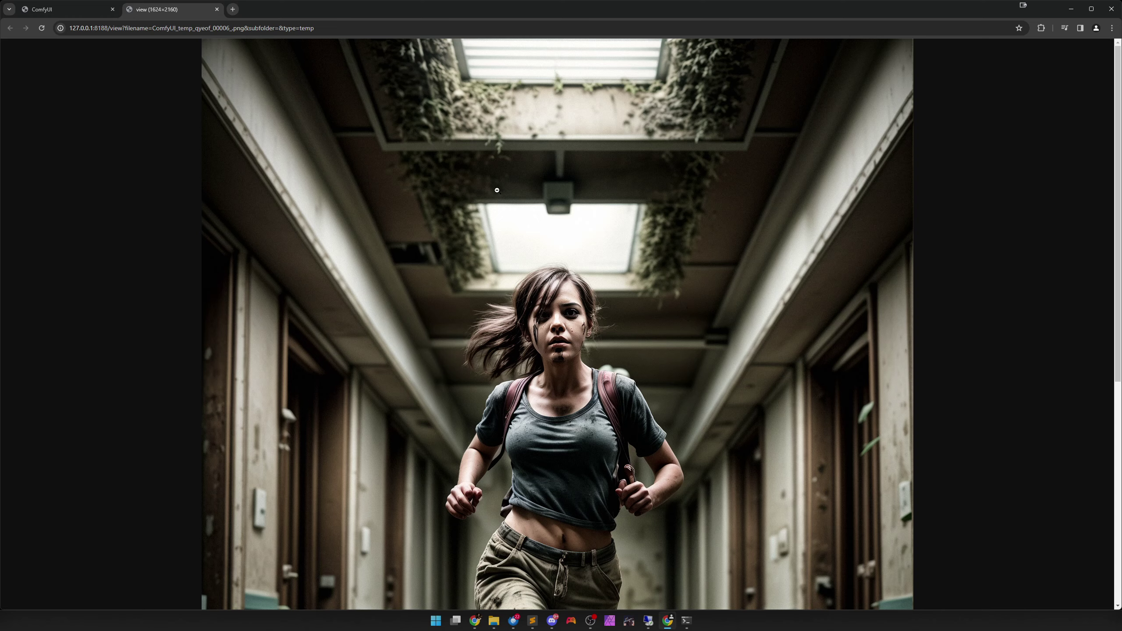
pyautogui.click(216, 9)
# - Set the Numerator of the Divide node in the green upscale group to 1440
pyautogui.scroll(-5, 355, 212)
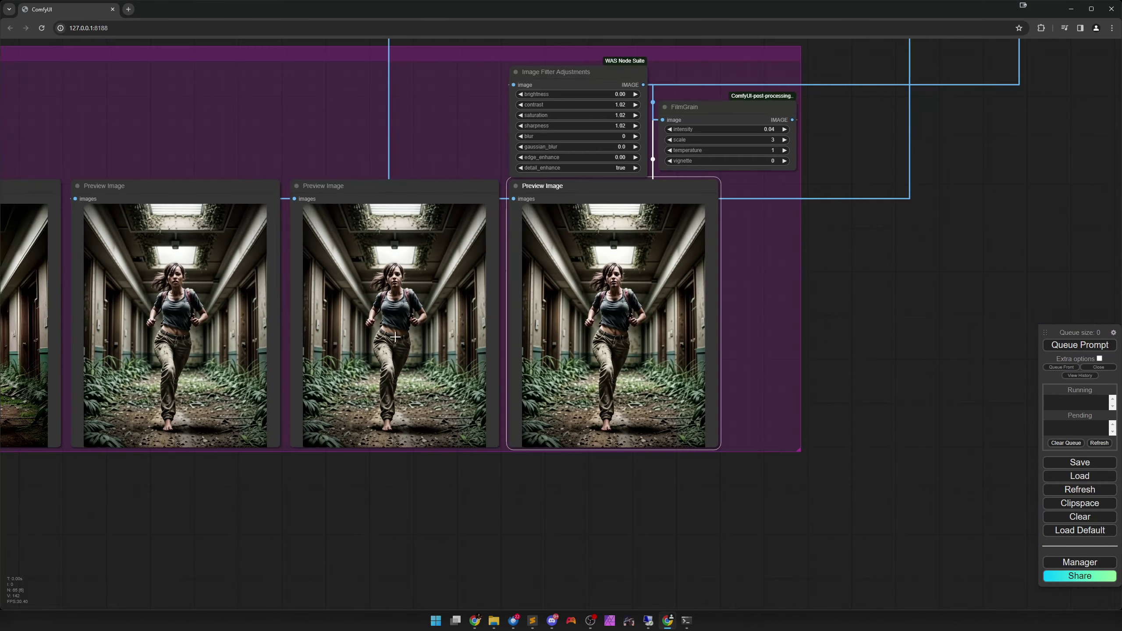
pyautogui.moveTo(754, 284); pyautogui.dragTo(968, 473)
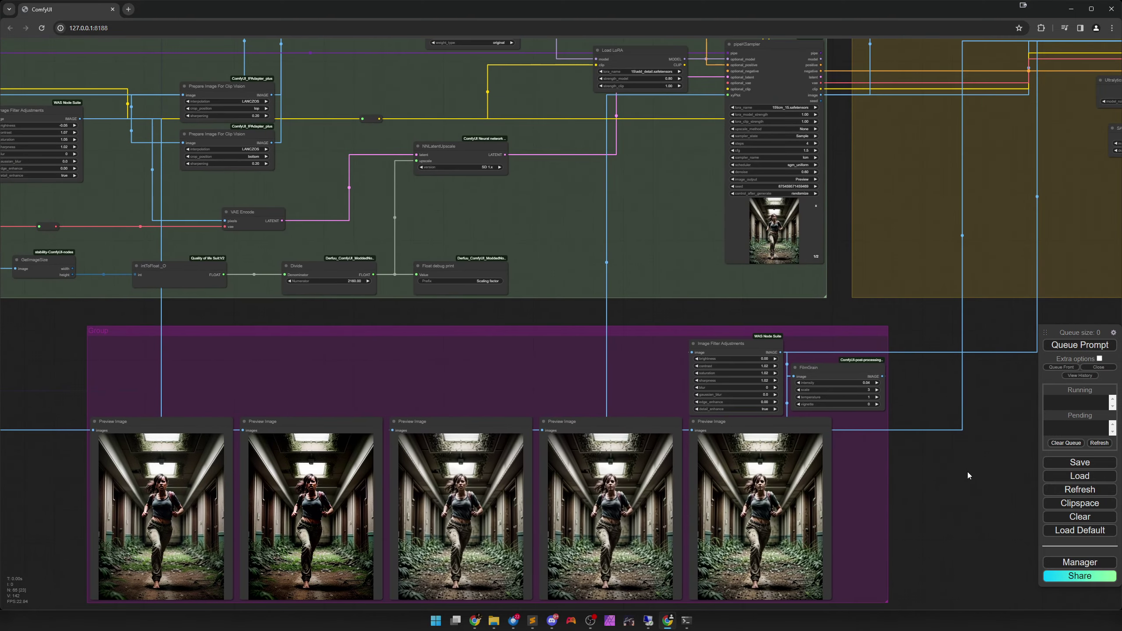
pyautogui.moveTo(603, 337); pyautogui.dragTo(622, 440)
pyautogui.scroll(-1, 622, 440)
pyautogui.scroll(-1, 622, 440)
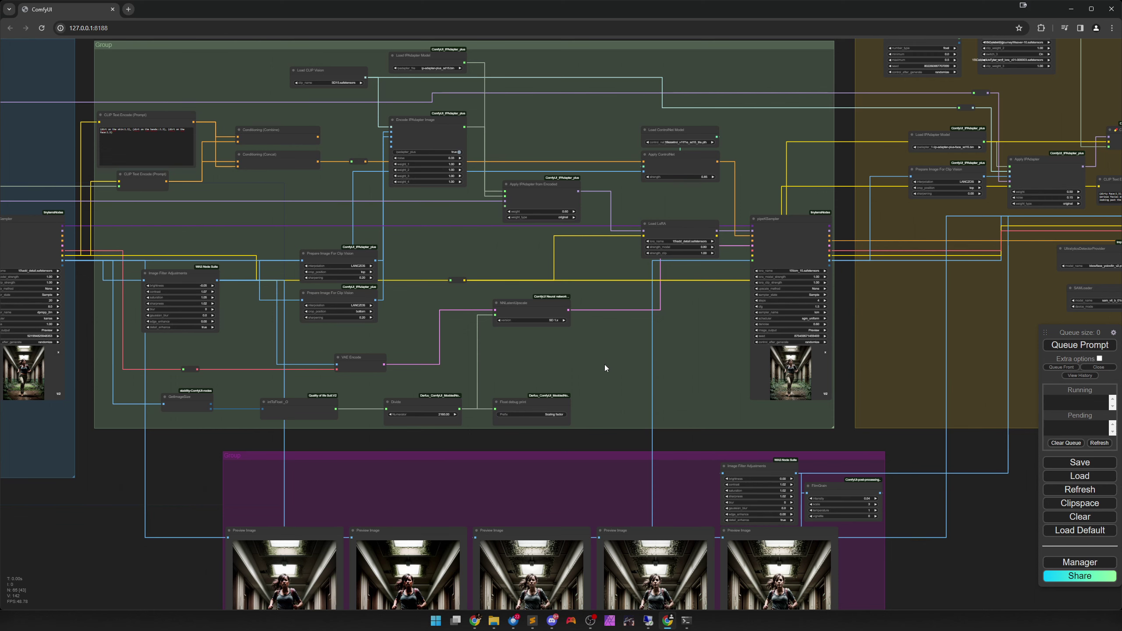
pyautogui.moveTo(607, 373); pyautogui.dragTo(472, 241)
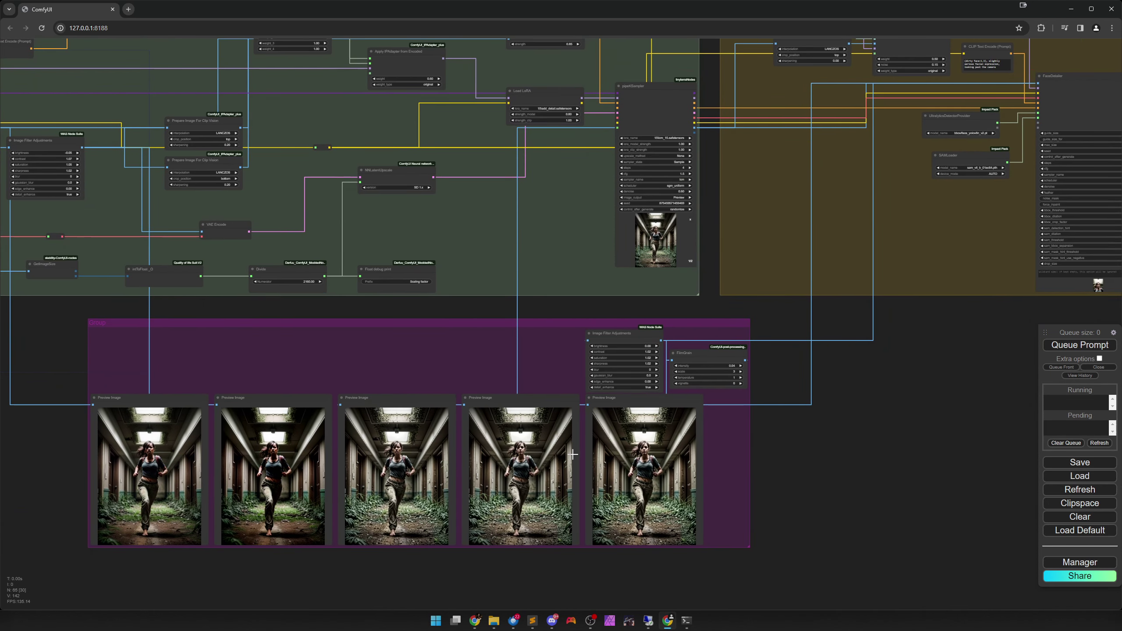
pyautogui.moveTo(432, 381); pyautogui.dragTo(686, 440)
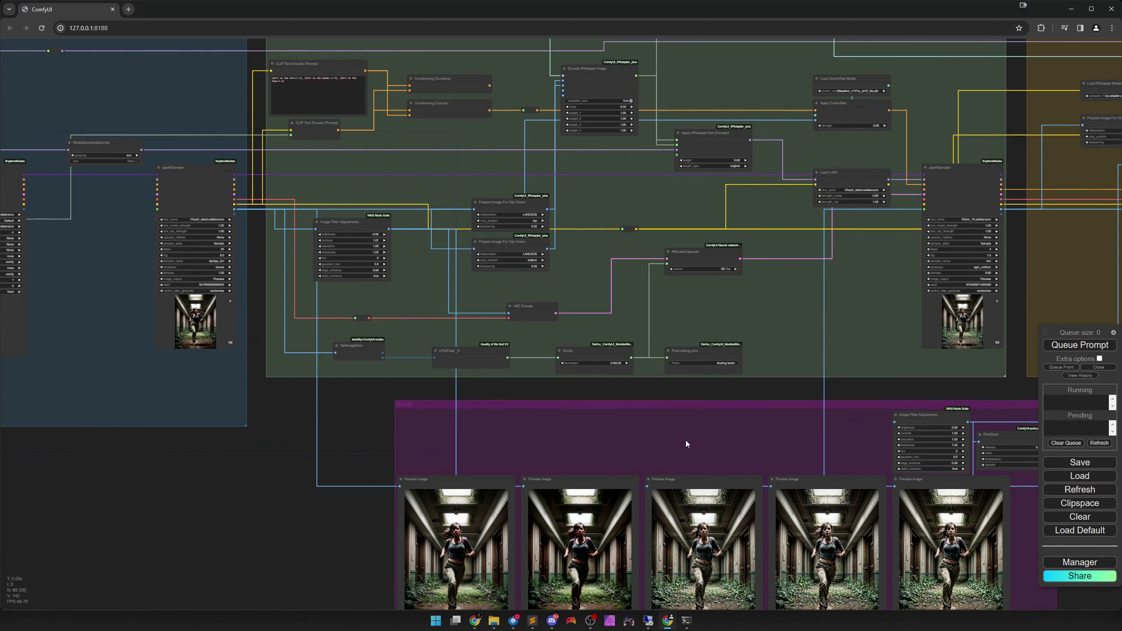
pyautogui.scroll(5, 640, 412)
pyautogui.scroll(2, 595, 380)
pyautogui.click(595, 318)
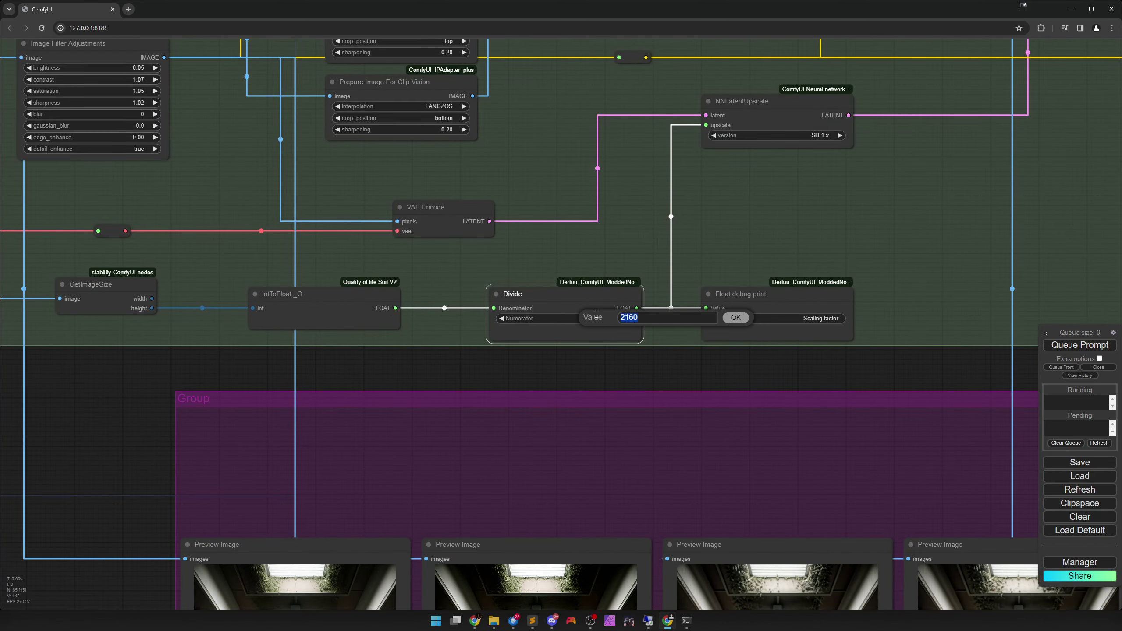
pyautogui.write('1440')
pyautogui.press('Return')
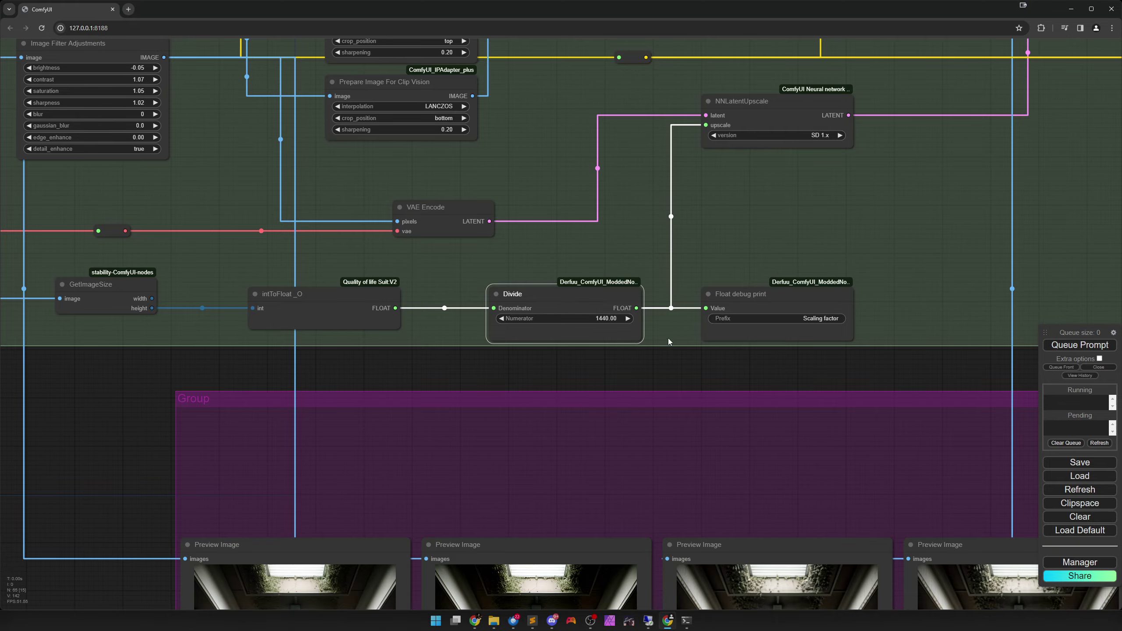
# - Queue a generation with the new Numerator and compare the Preview Image nodes as each stage finishes
pyautogui.scroll(-4, 675, 401)
pyautogui.moveTo(712, 452); pyautogui.dragTo(431, 349)
pyautogui.scroll(-4, 719, 428)
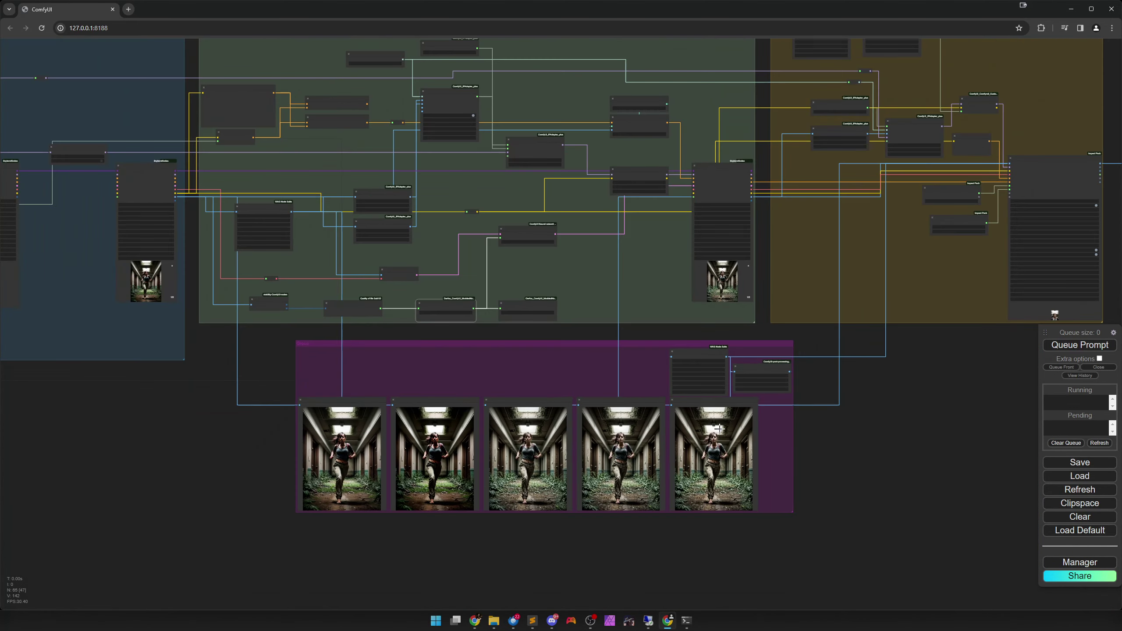
pyautogui.scroll(-5, 664, 448)
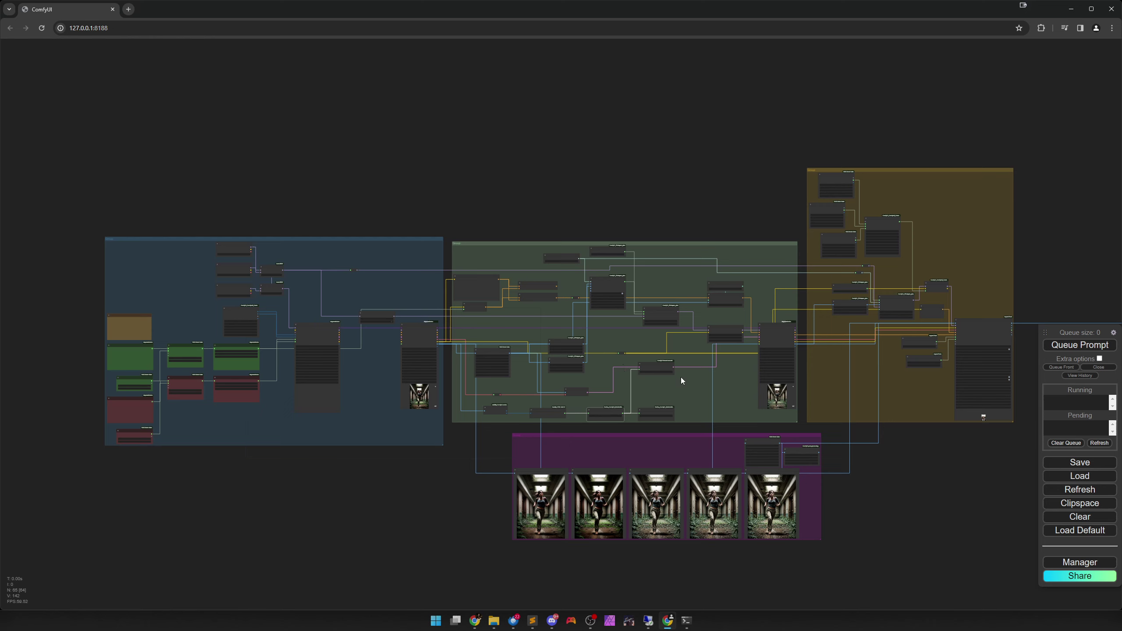
pyautogui.moveTo(680, 384); pyautogui.dragTo(644, 381)
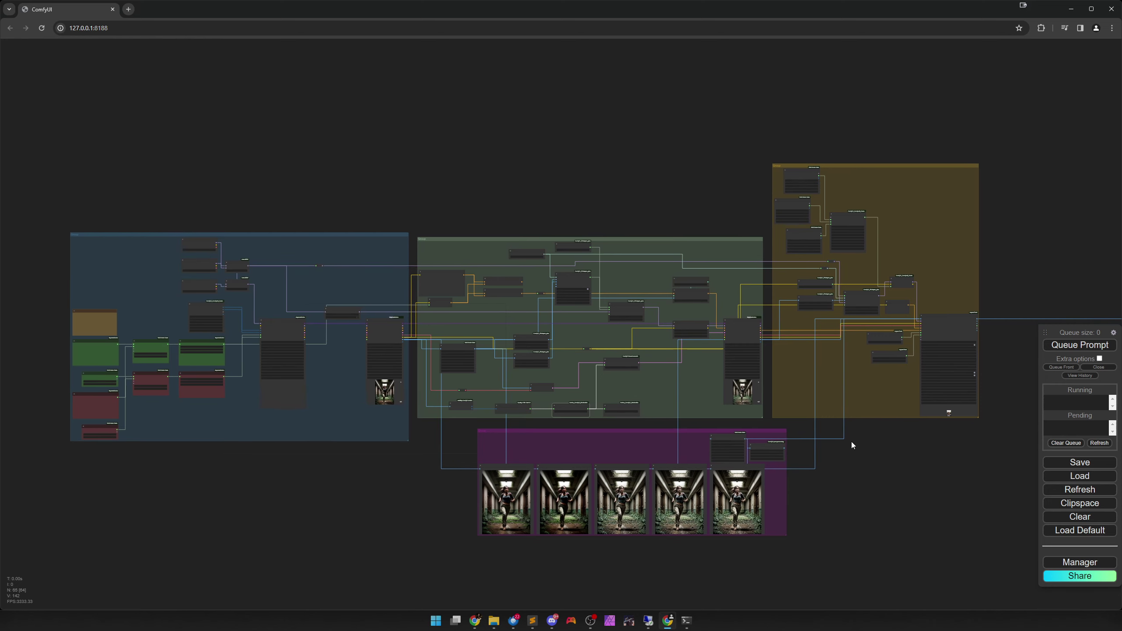
pyautogui.click(1085, 347)
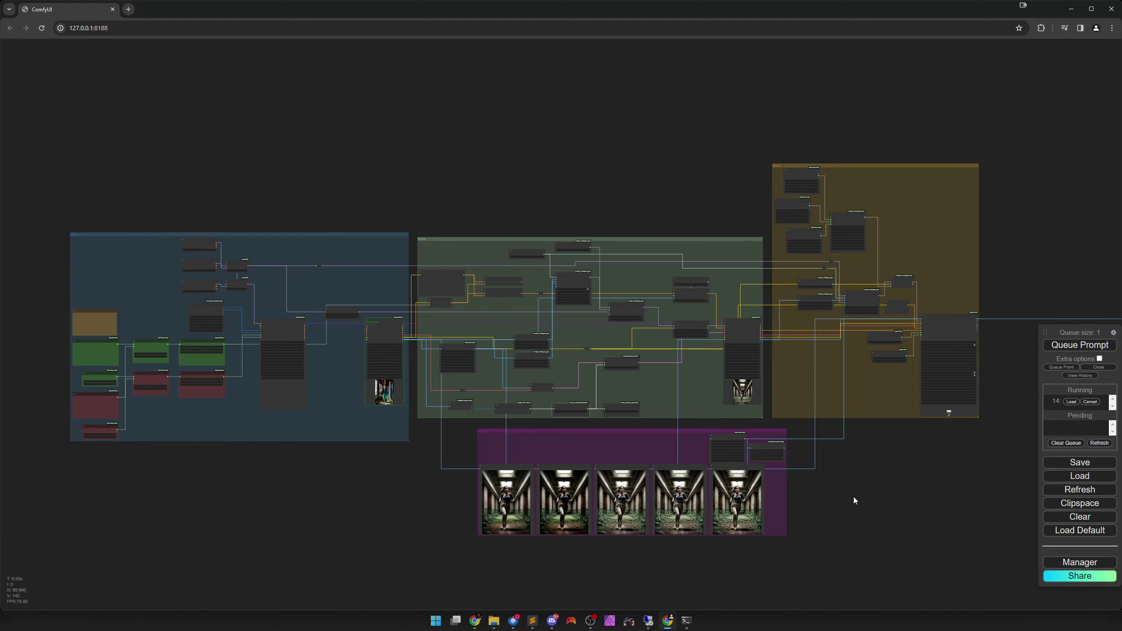
pyautogui.scroll(10, 847, 484)
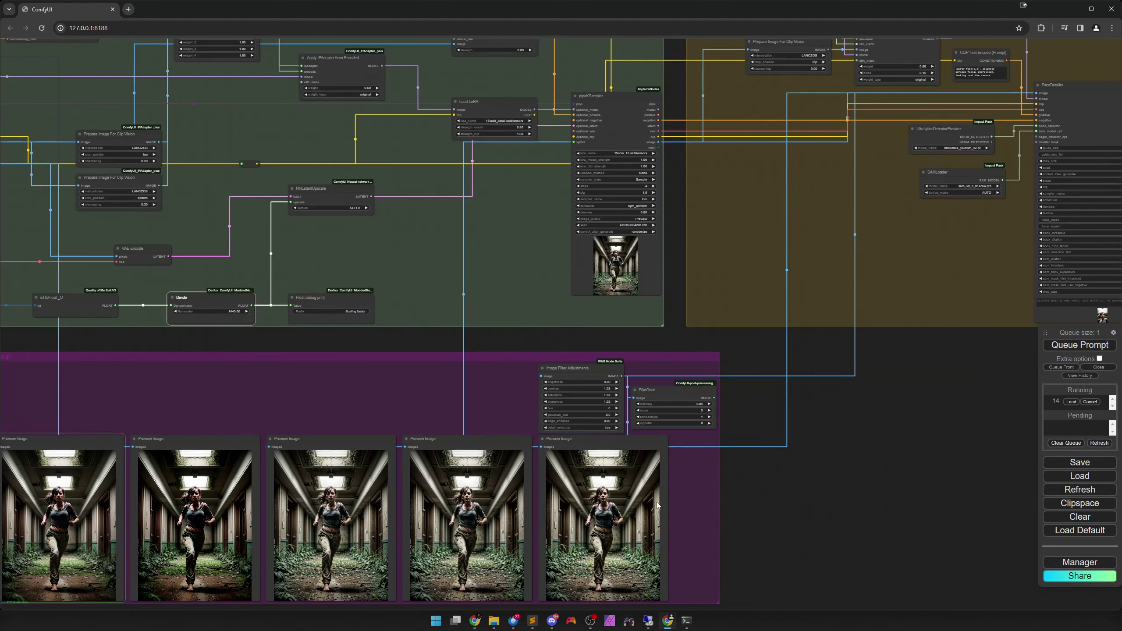
pyautogui.hscroll(-3, 880, 335)
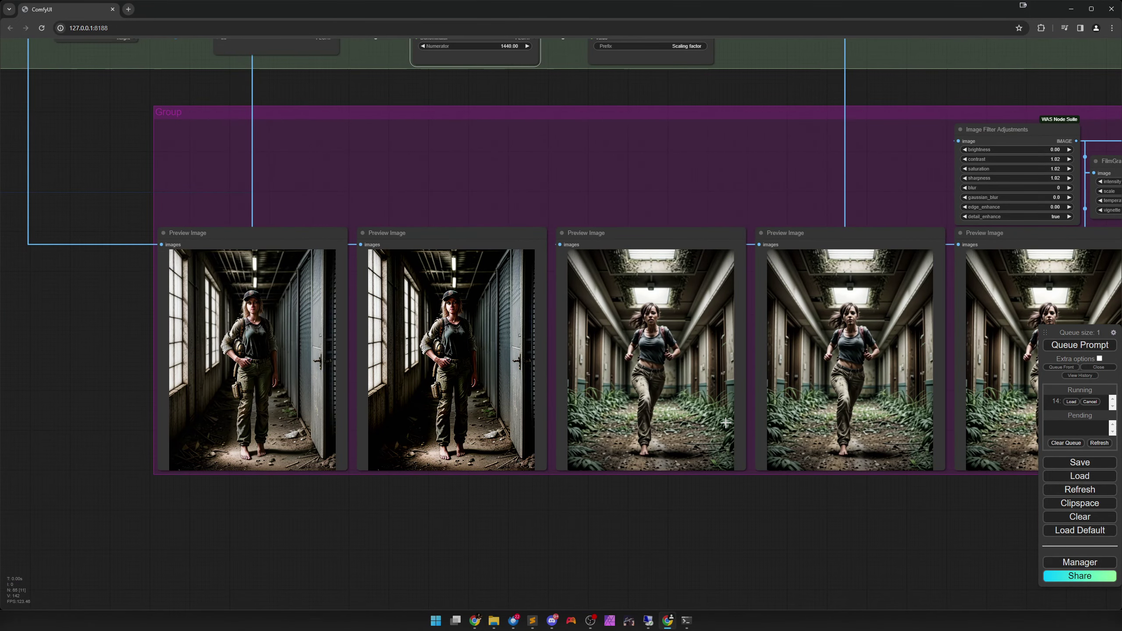
pyautogui.hscroll(5, 798, 400)
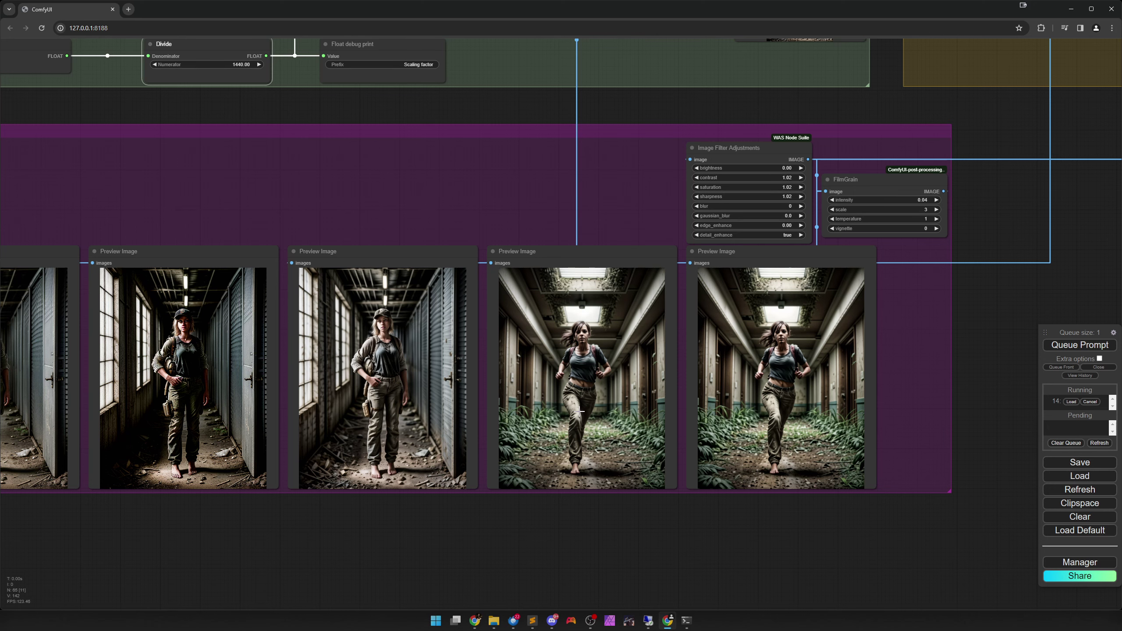
# - Examine the last Preview Image node's picture from head to feet in its own browser tab and close that tab
pyautogui.moveTo(621, 393); pyautogui.dragTo(414, 417)
pyautogui.rightClick(557, 360)
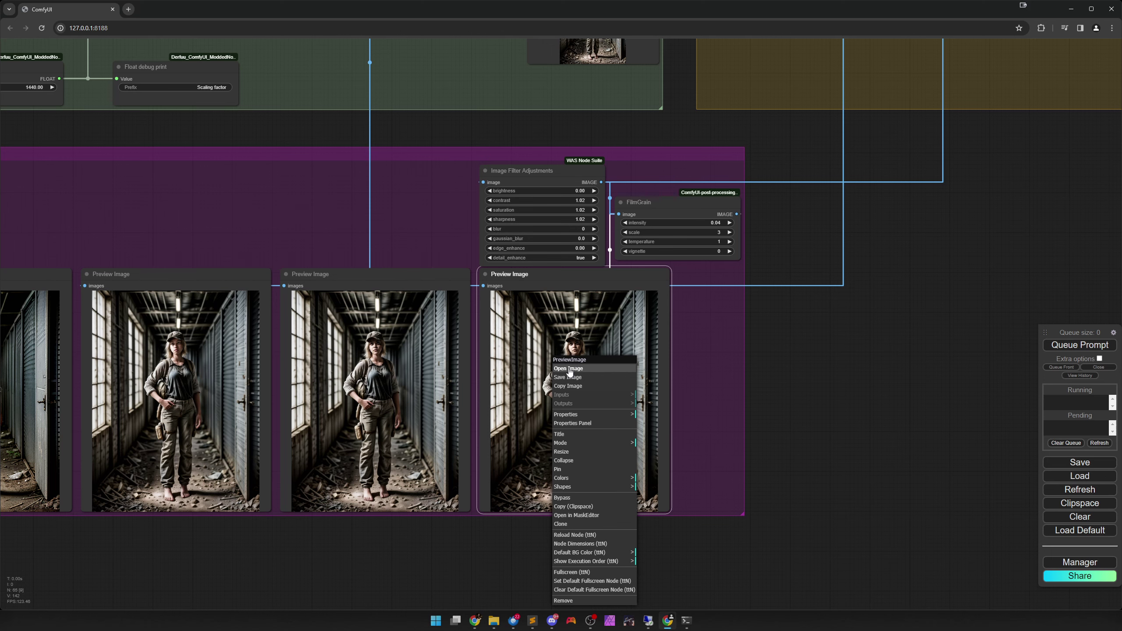
pyautogui.click(569, 370)
pyautogui.click(569, 368)
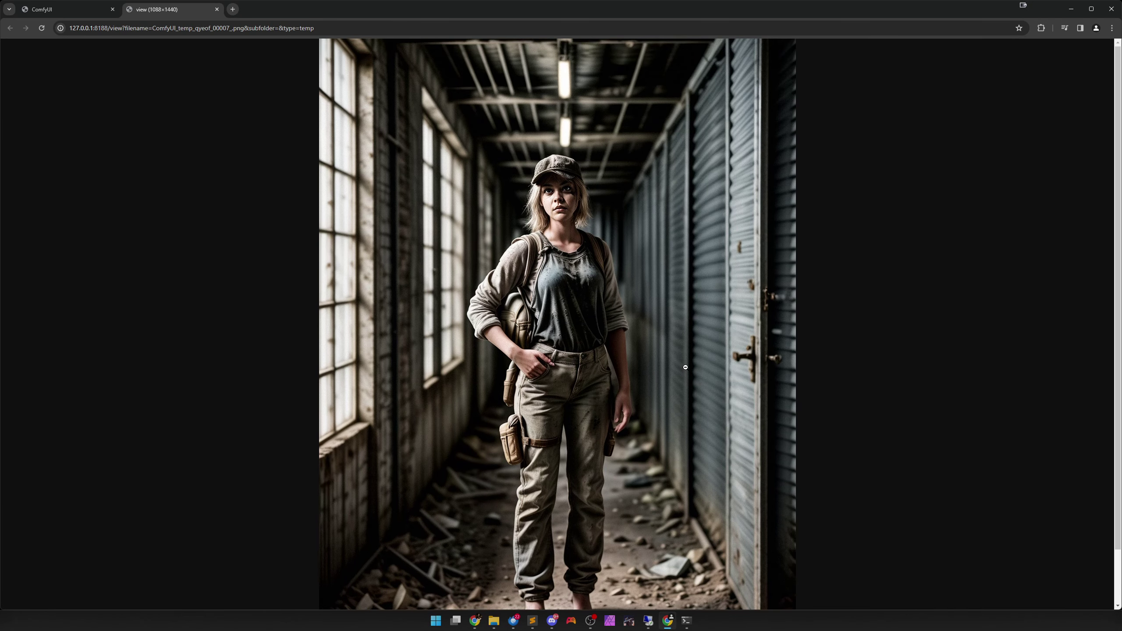
pyautogui.scroll(-1, 686, 367)
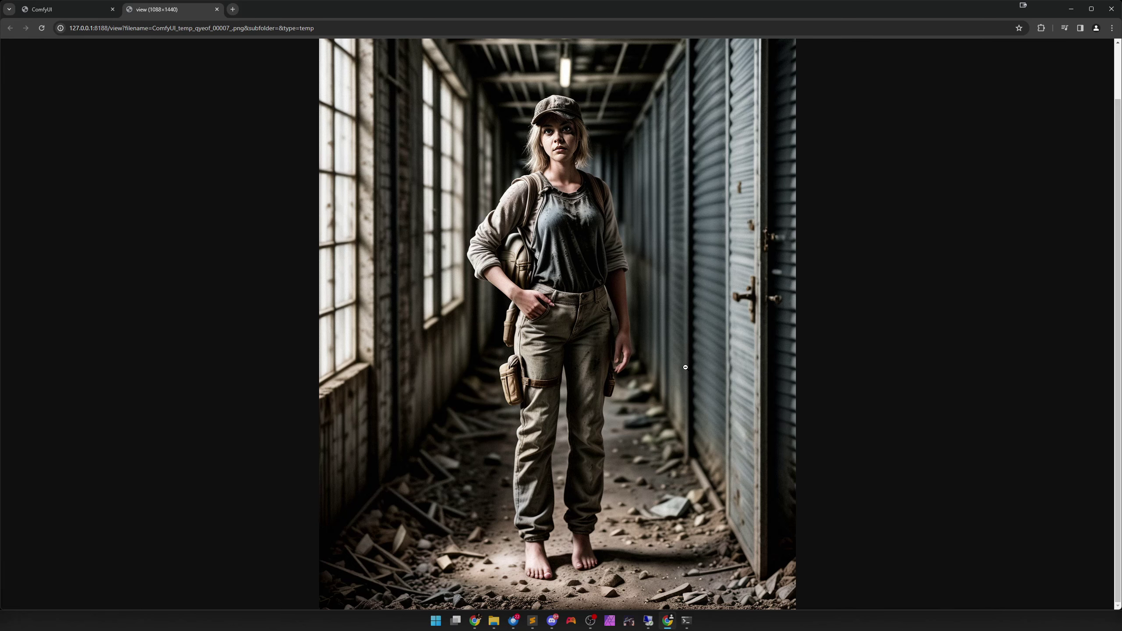
pyautogui.scroll(1, 686, 367)
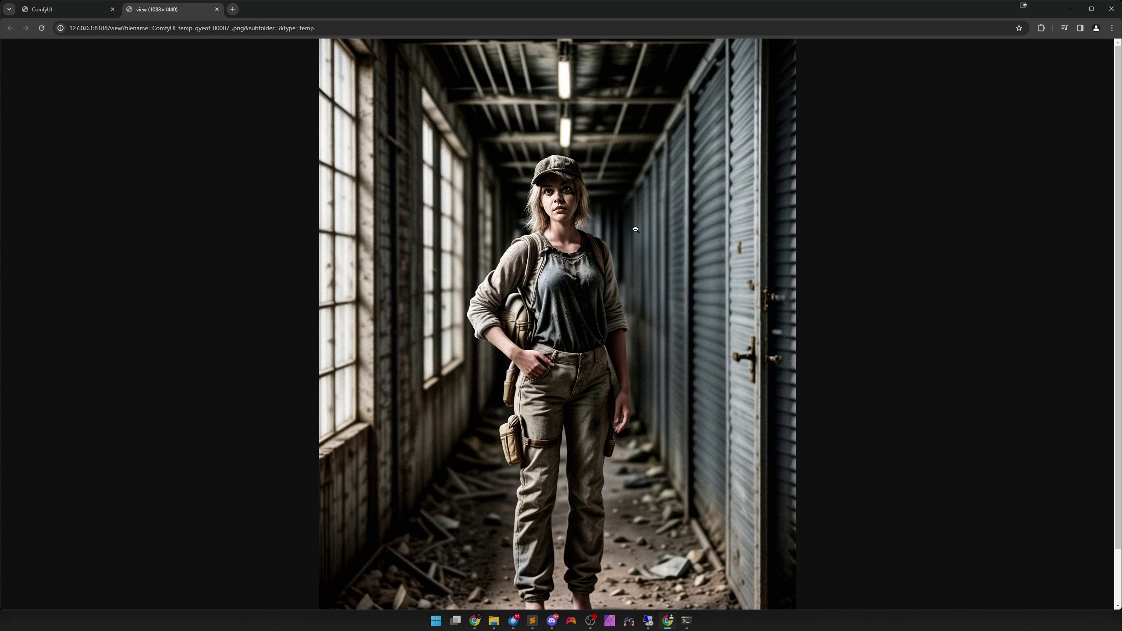
pyautogui.scroll(-1, 471, 437)
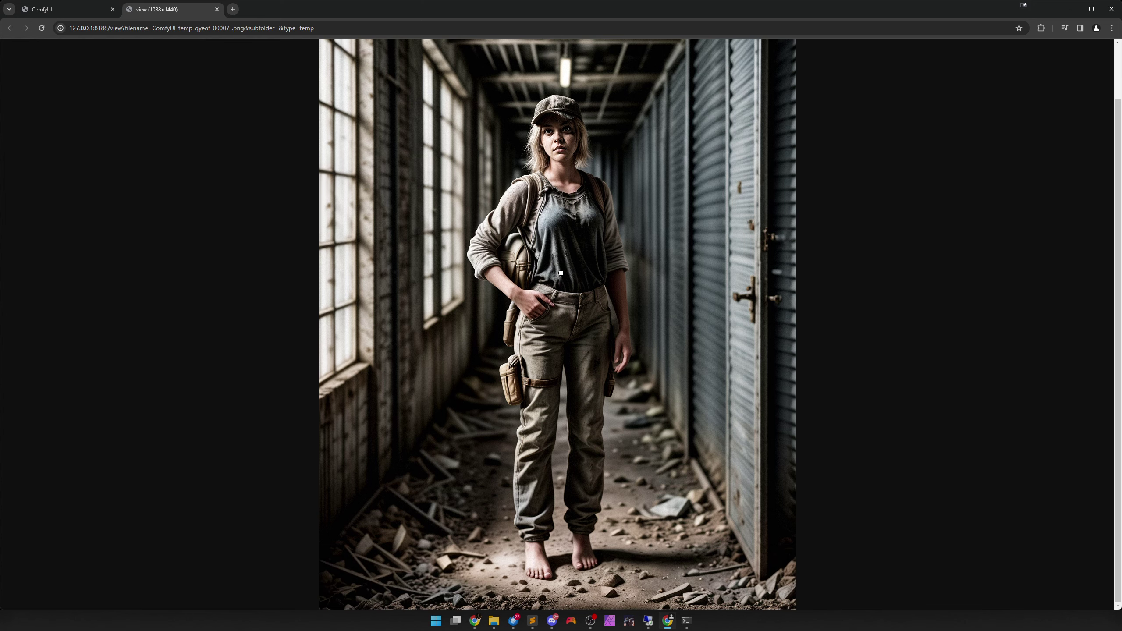
pyautogui.scroll(1, 677, 438)
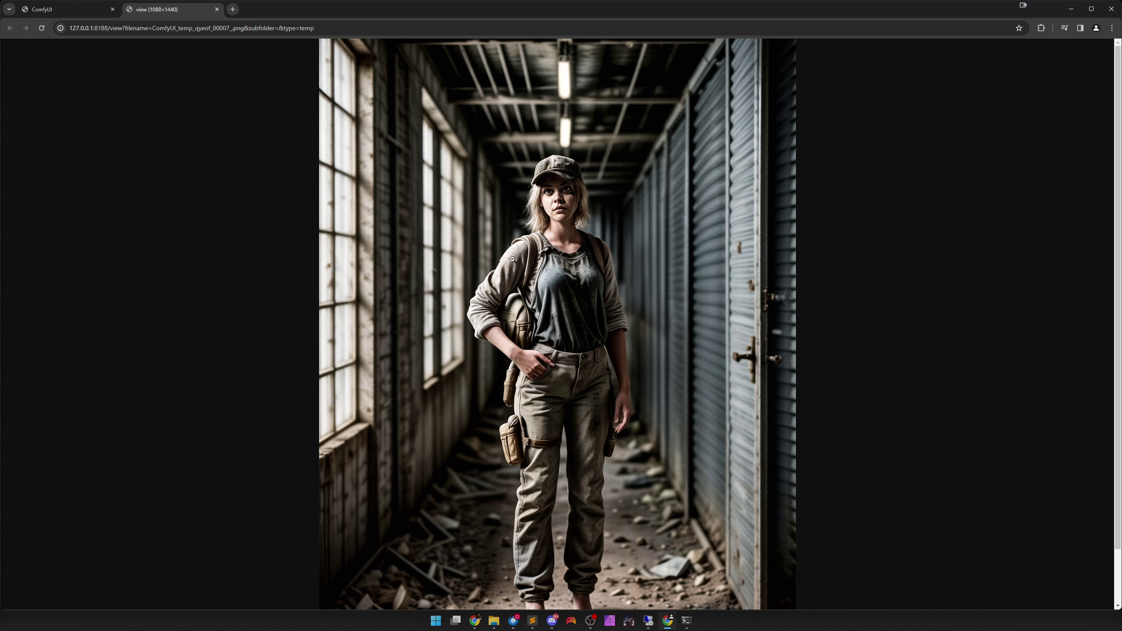
pyautogui.click(216, 9)
# - Look over the complete workflow, from the blue group through the green and yellow groups to the purple preview row
pyautogui.scroll(-3, 424, 300)
pyautogui.scroll(-2, 424, 300)
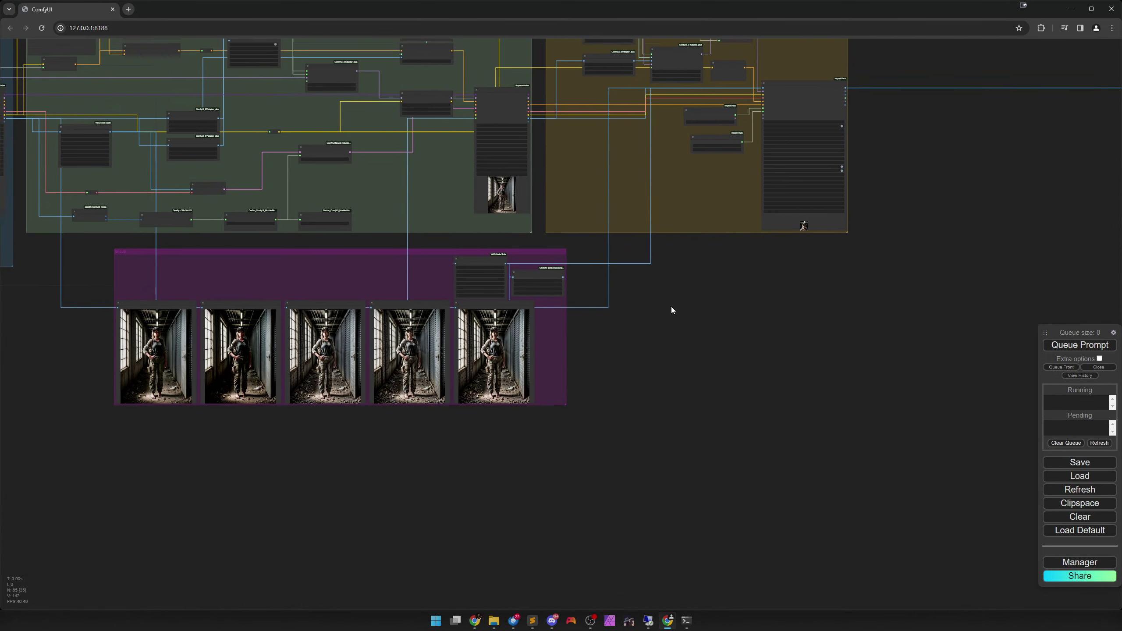
pyautogui.moveTo(672, 313); pyautogui.dragTo(802, 460)
pyautogui.scroll(-2, 802, 460)
pyautogui.moveTo(816, 390)
pyautogui.mouseDown()
pyautogui.moveTo(877, 393)
pyautogui.moveTo(828, 390)
pyautogui.mouseUp()
pyautogui.scroll(-1, 877, 390)
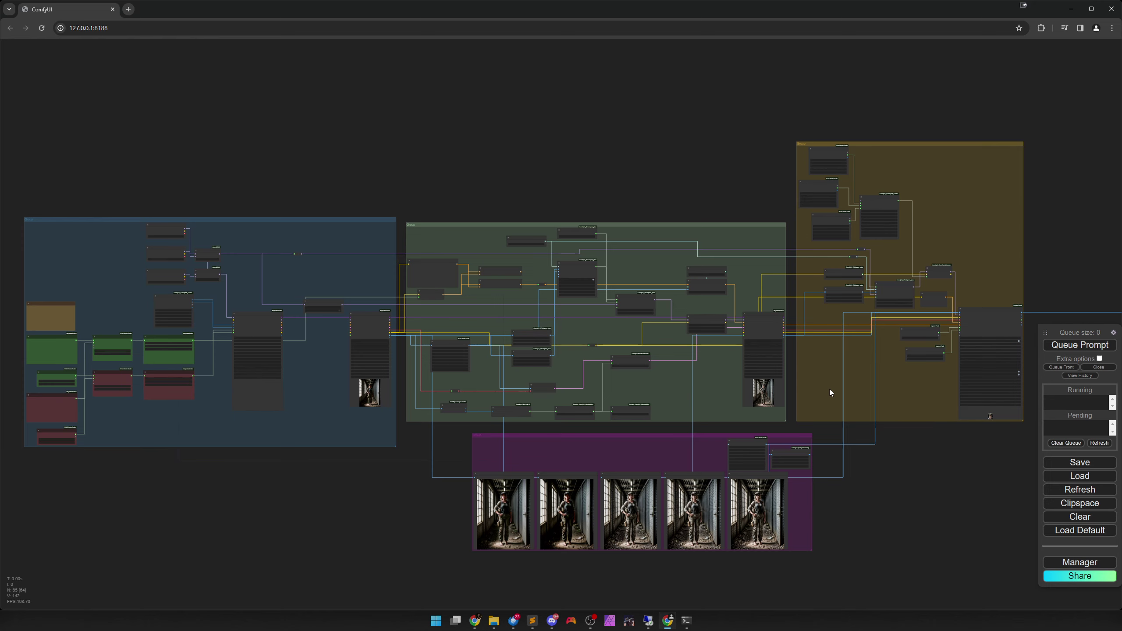
pyautogui.moveTo(828, 393); pyautogui.dragTo(835, 394)
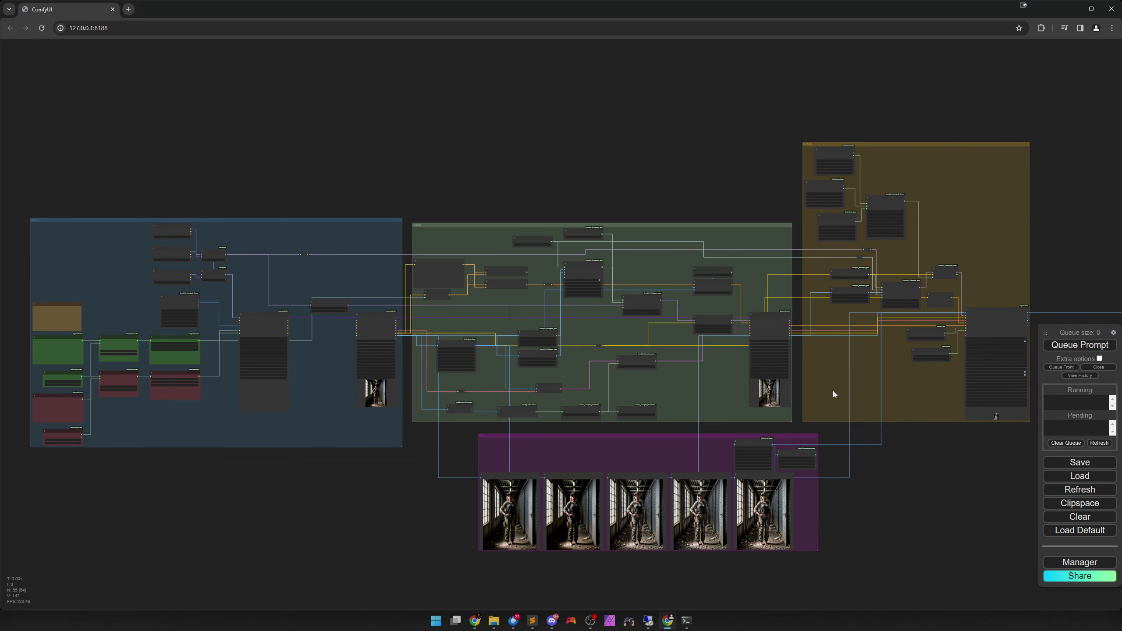
pyautogui.moveTo(833, 391); pyautogui.dragTo(828, 391)
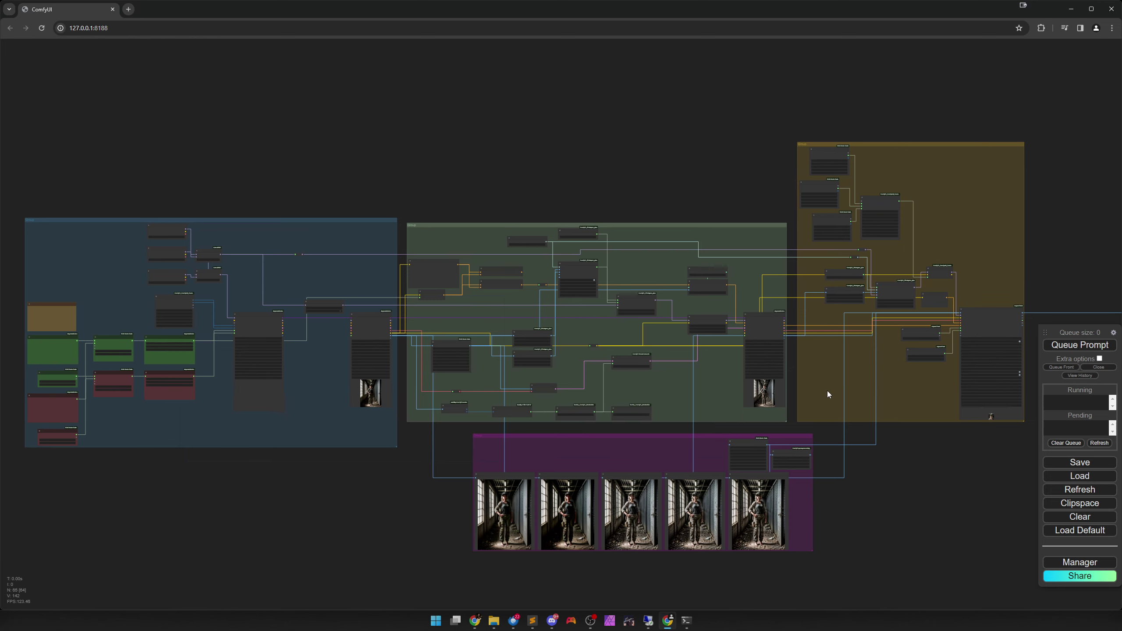